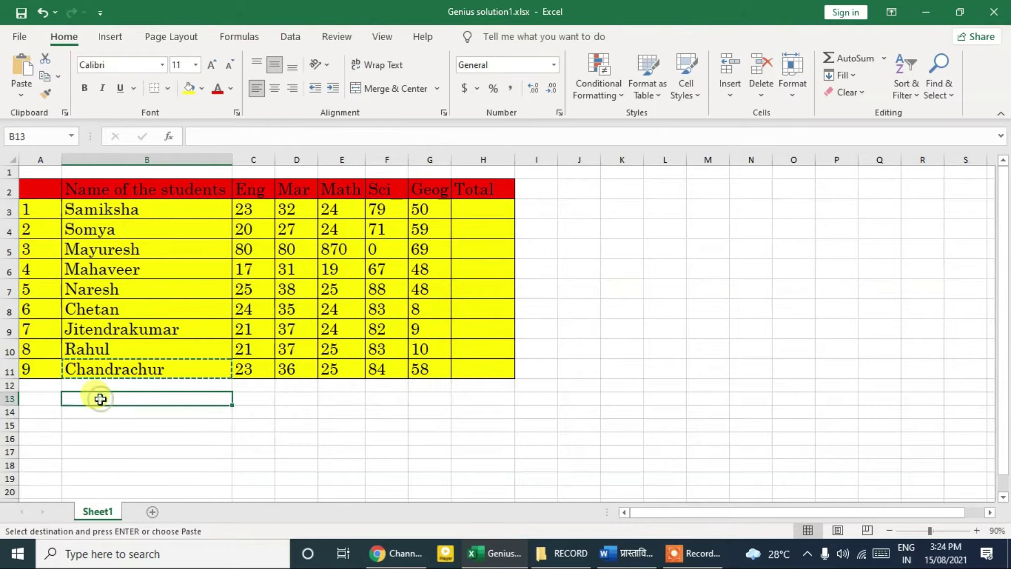
- Move the student name from B11 to B13, and paste a copy of it into B15
left_click(22, 74)
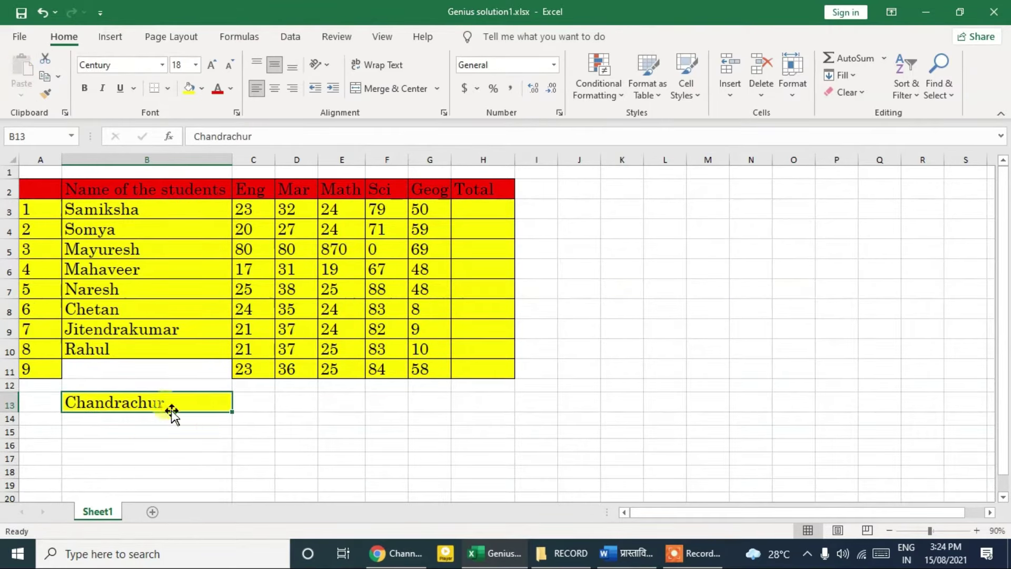
left_click(44, 77)
left_click(129, 431)
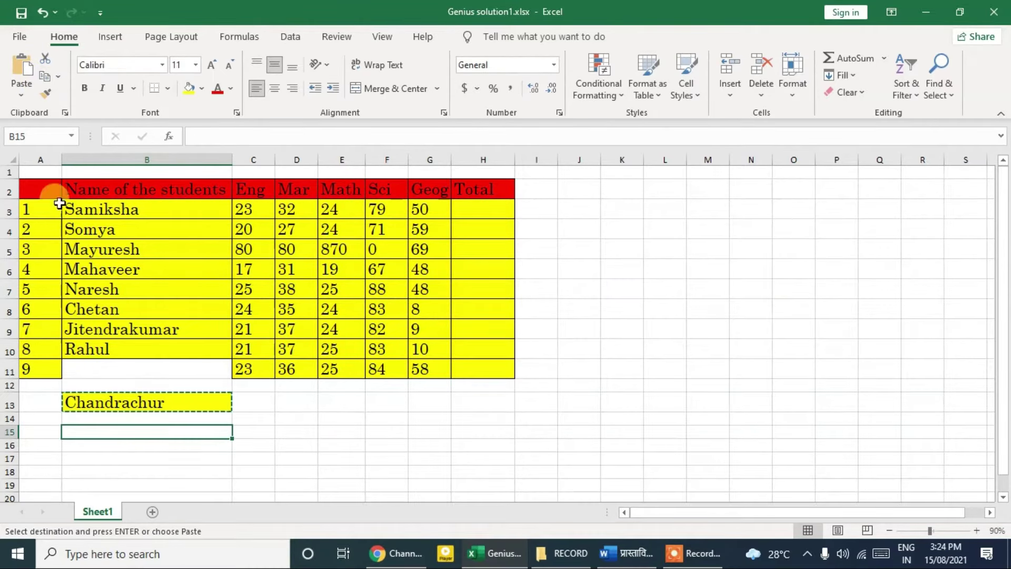
left_click(21, 66)
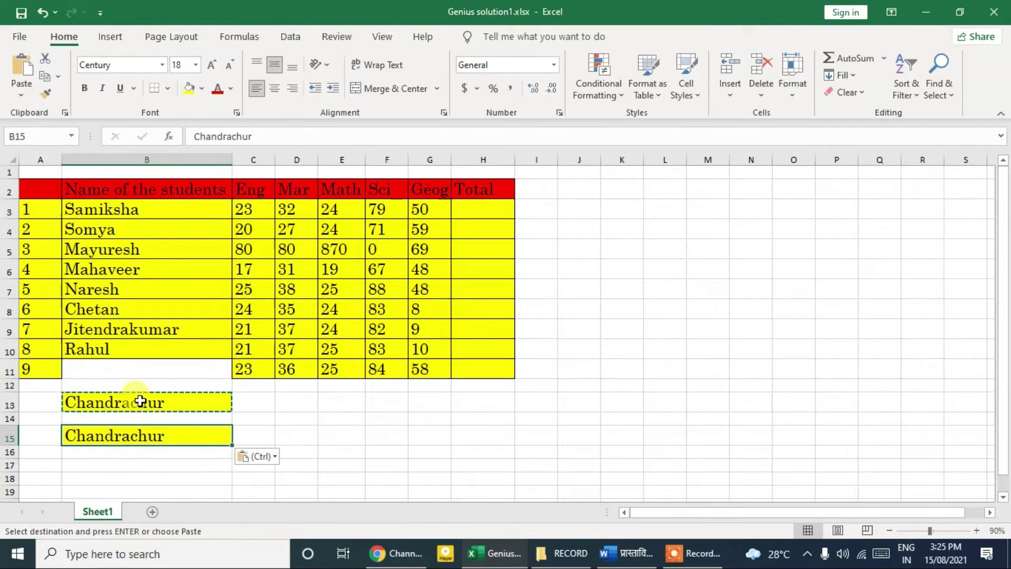
- Undo the copy in B15 and the move of the student name to B13
key("ctrl+z")
key("ctrl+z")
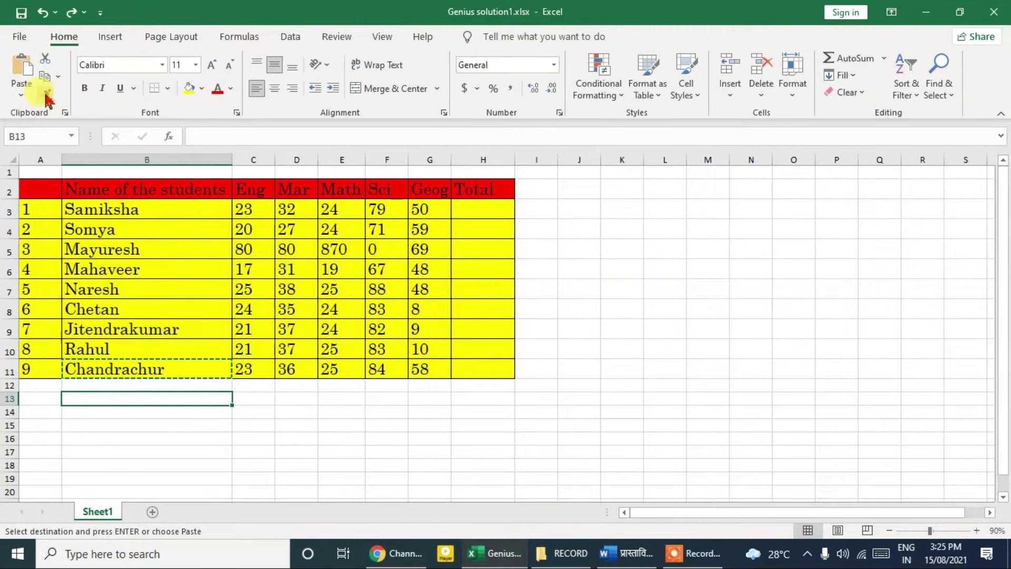
- Enter a short sample name in cell C14 below the marks table
left_click(197, 437)
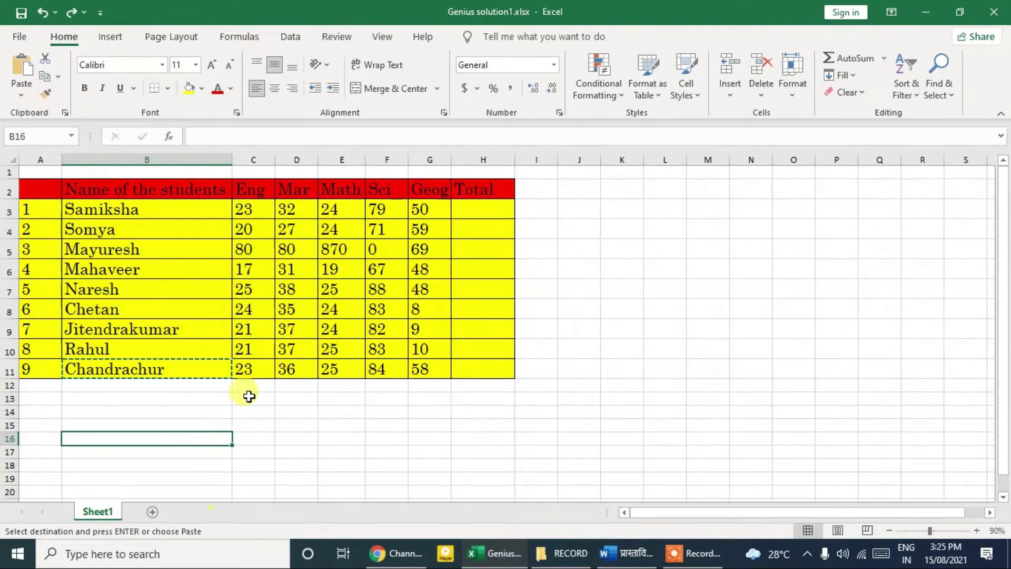
left_click(261, 409)
type("raj")
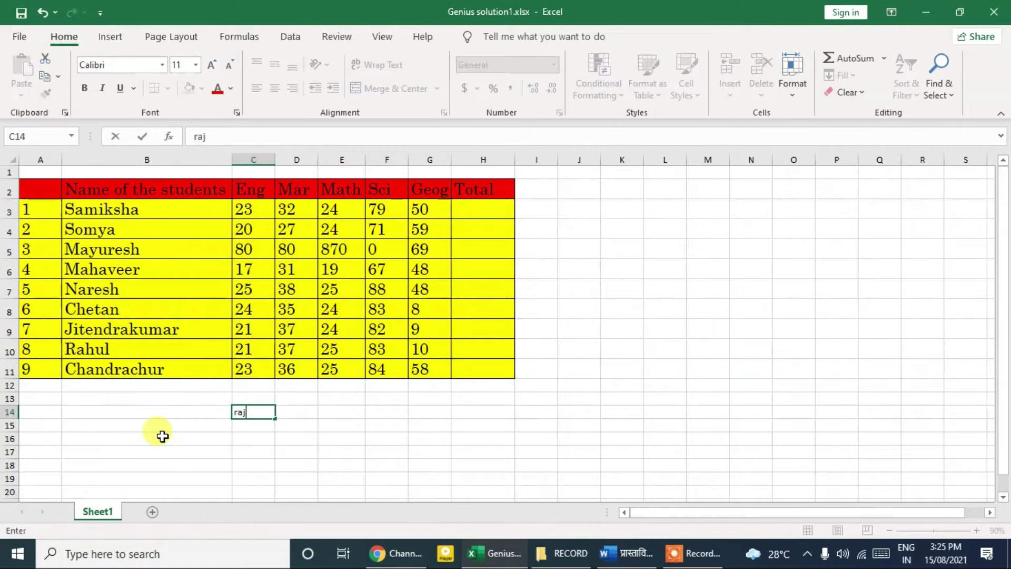
key("Return")
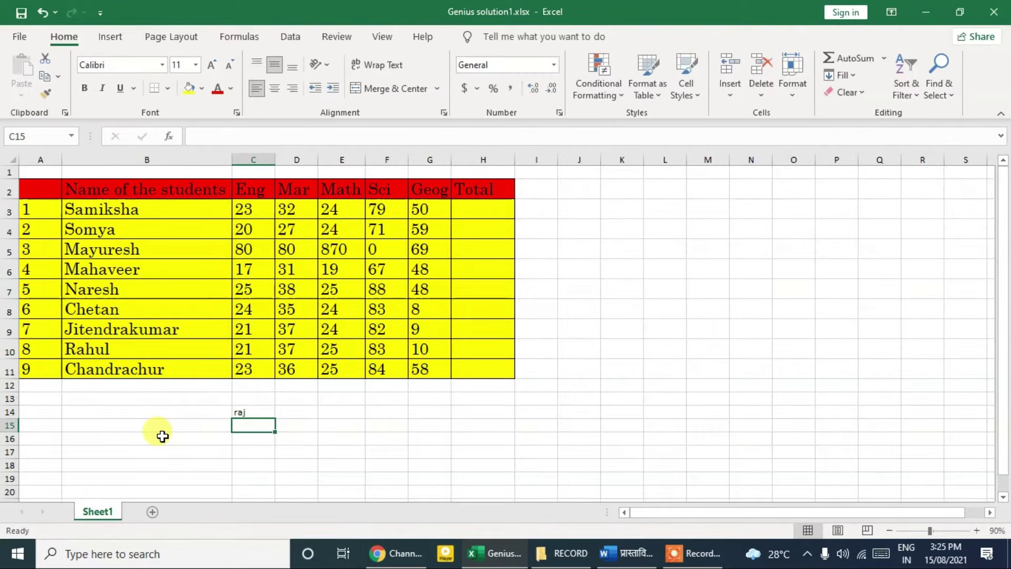
- Copy the formatting of the student name in B6 onto the sample name in C14 with Format Painter
left_click(304, 461)
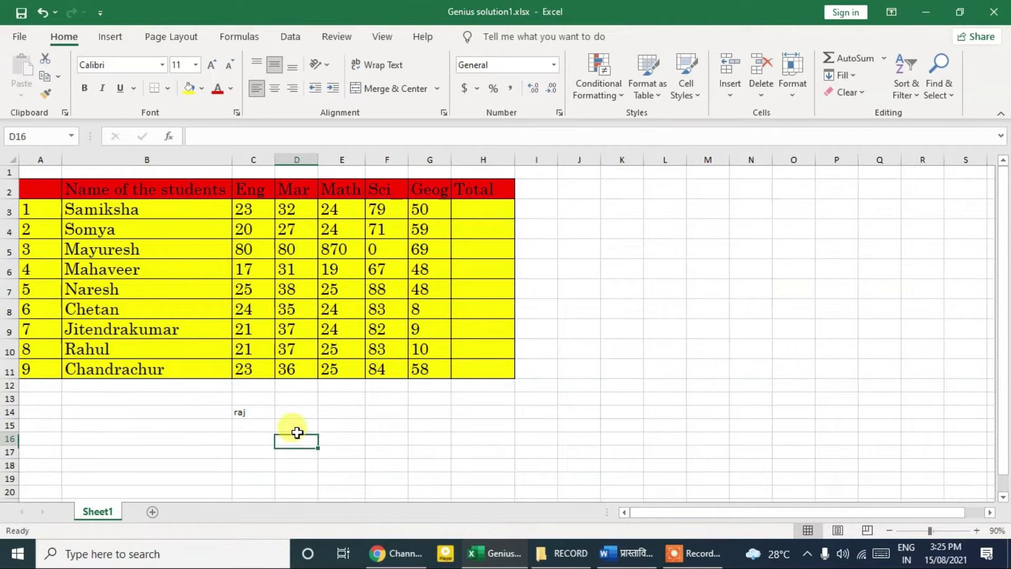
left_click(265, 423)
left_click(152, 308)
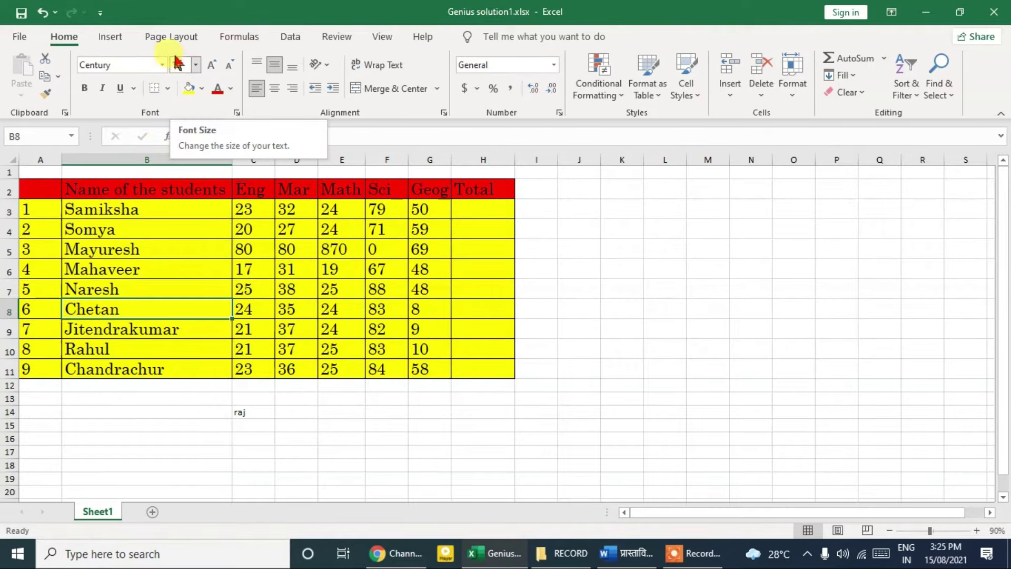
left_click(258, 413)
left_click(125, 293)
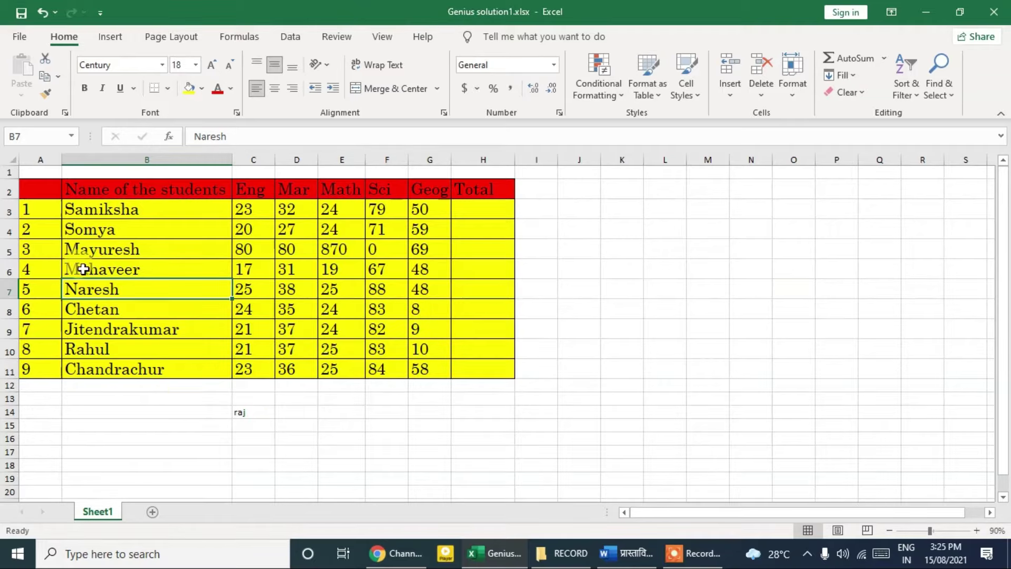
left_click(177, 269)
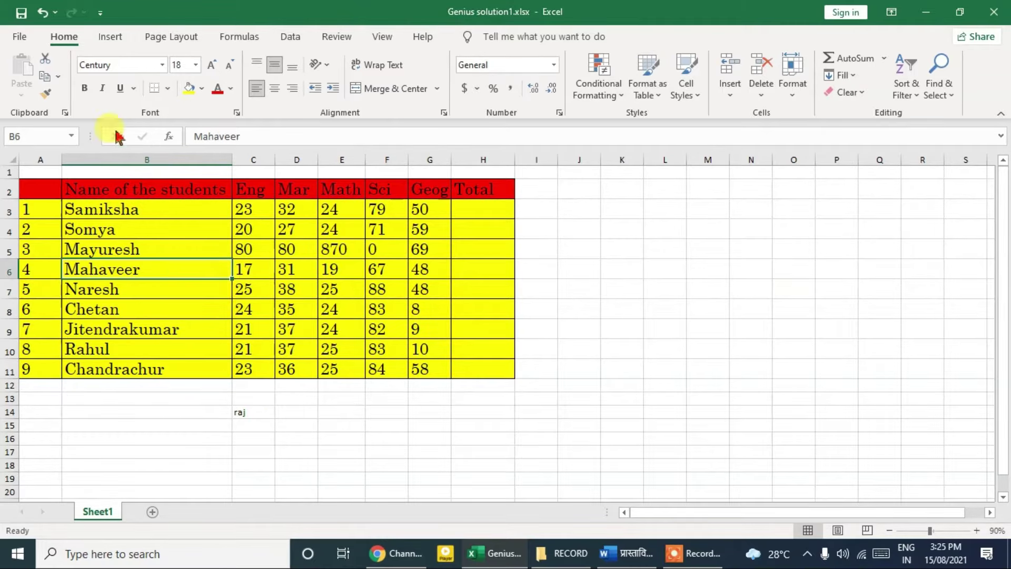
left_click(46, 94)
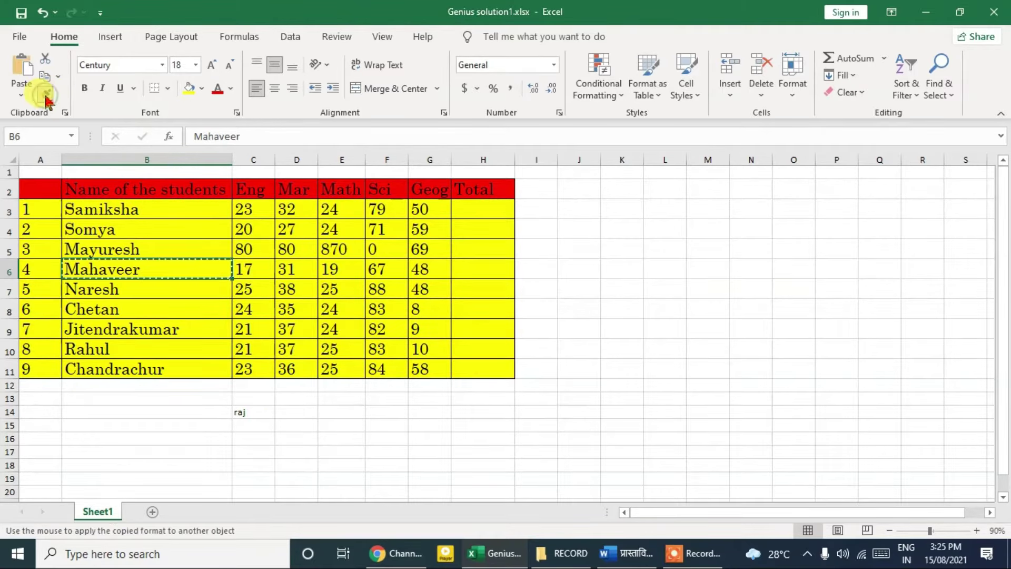
left_click(254, 414)
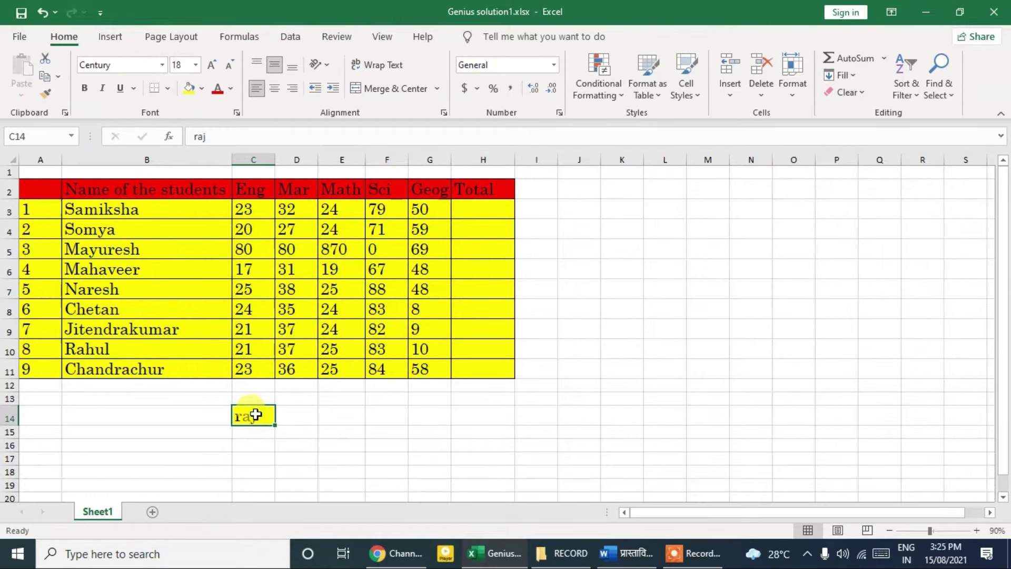
left_click(339, 443)
left_click(145, 330)
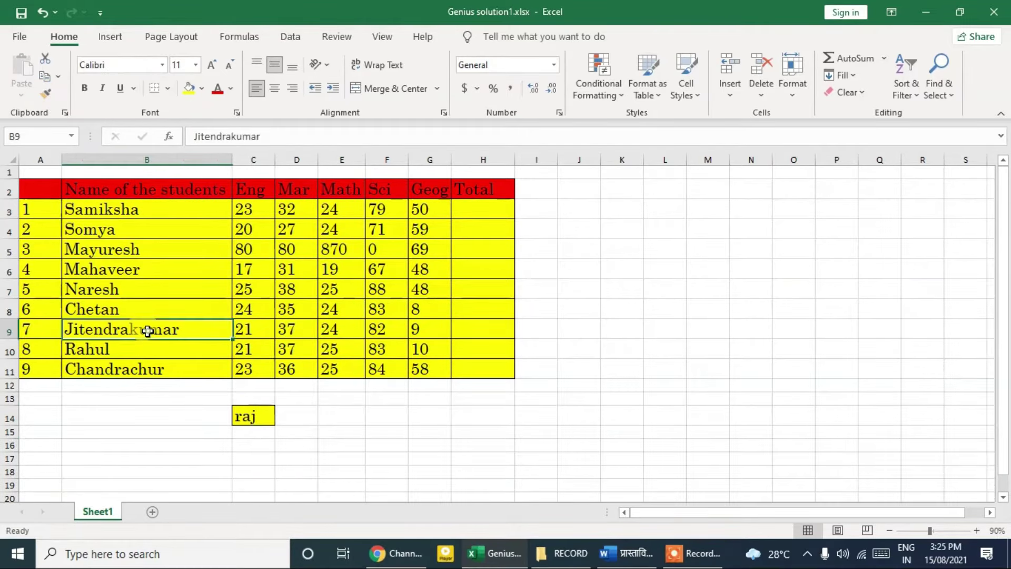
left_click(258, 408)
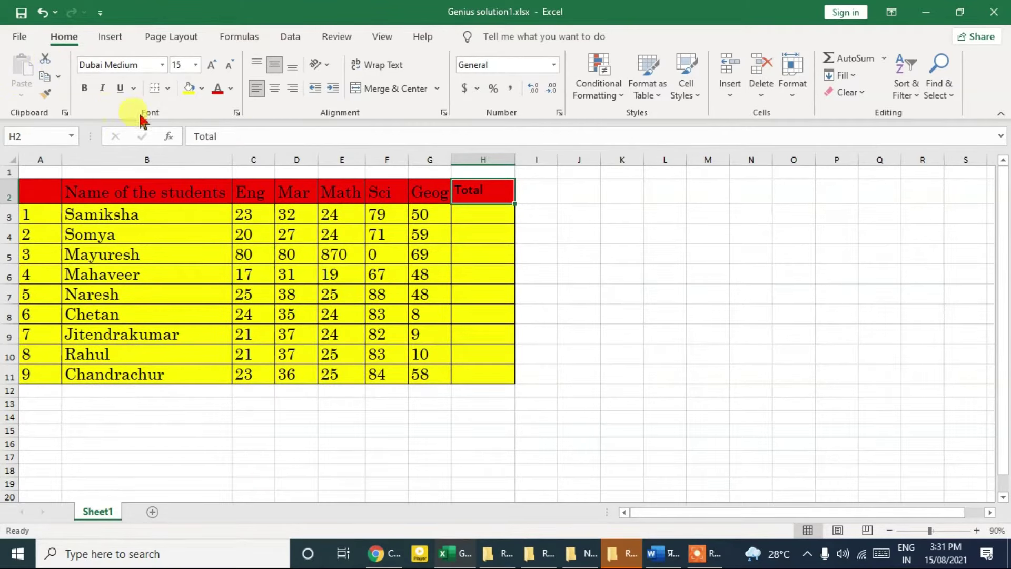
left_click(327, 196)
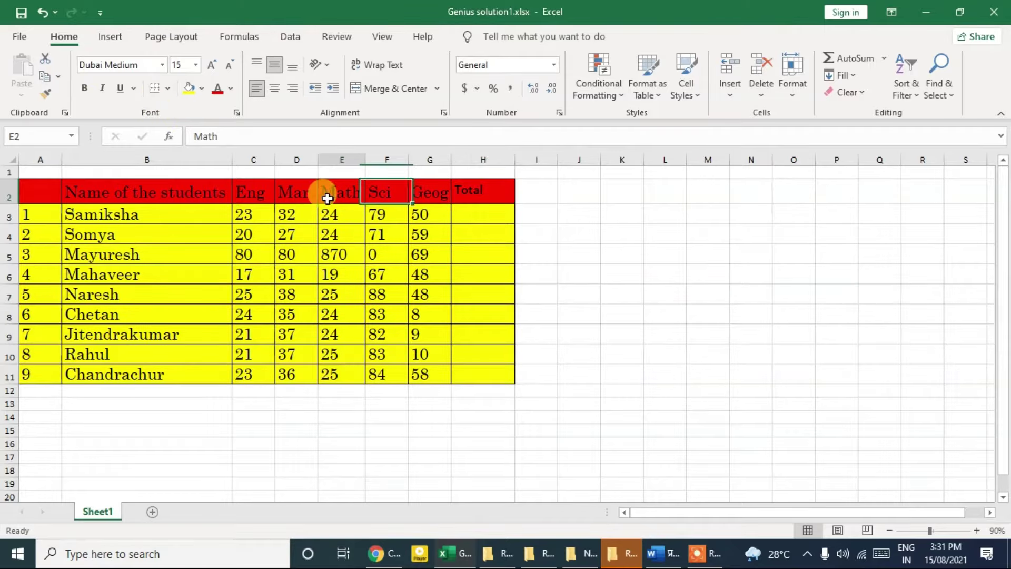
left_click(85, 66)
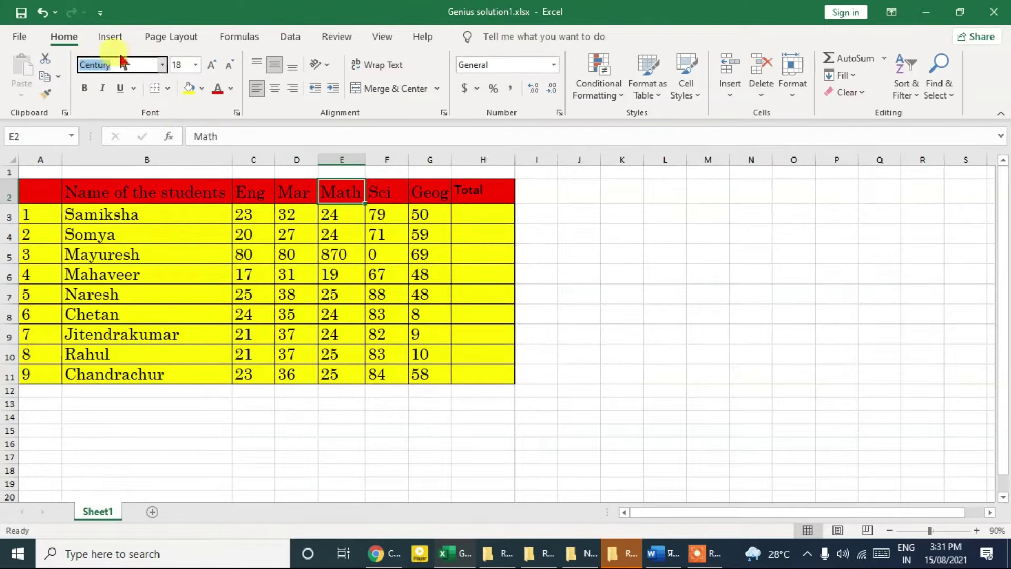
left_click(162, 68)
left_click(162, 68)
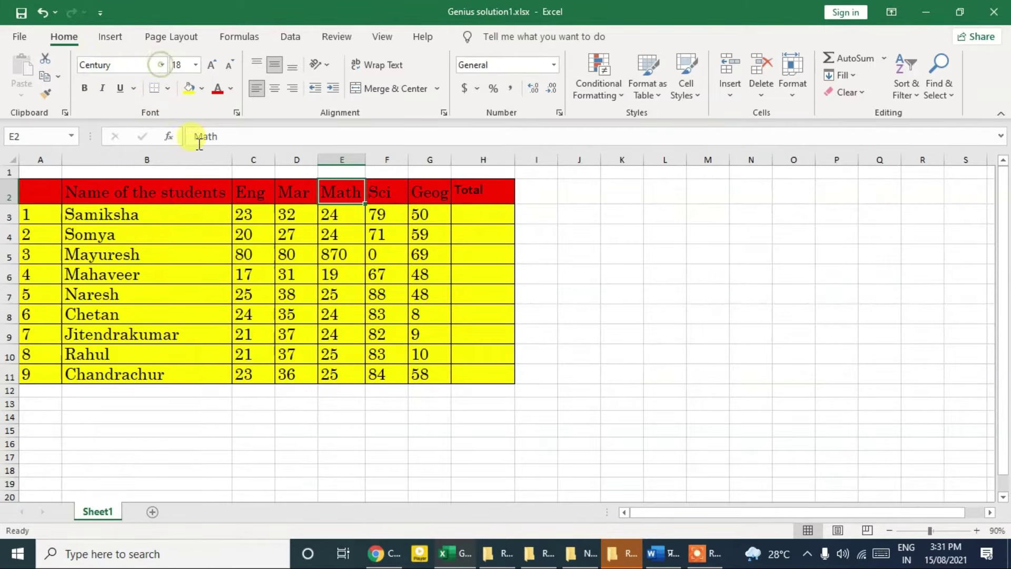
- Change the font of the Total header in H2 to Eras Bold ITC
left_click(469, 191)
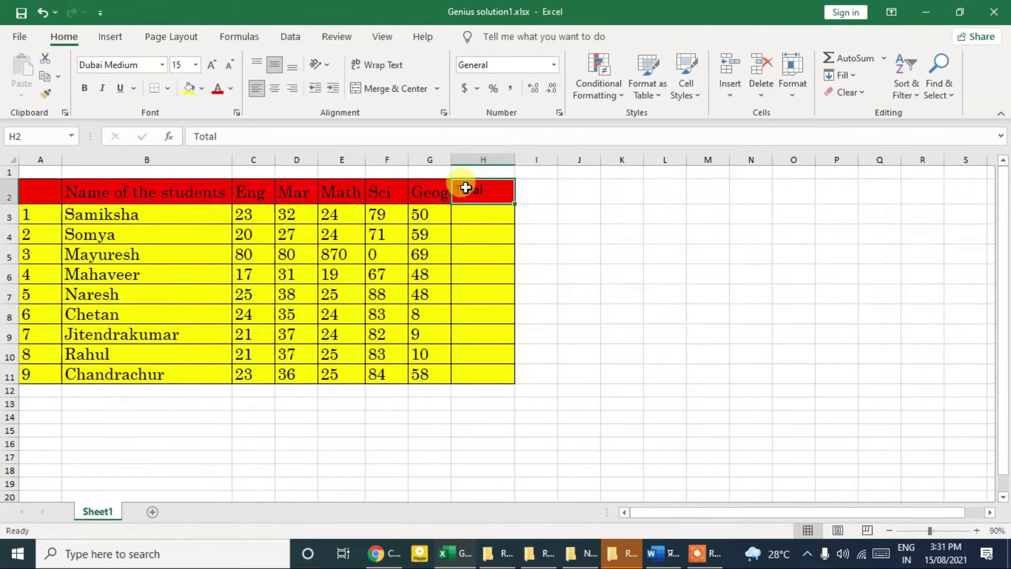
left_click(162, 64)
scroll(158, 168, "down", 1)
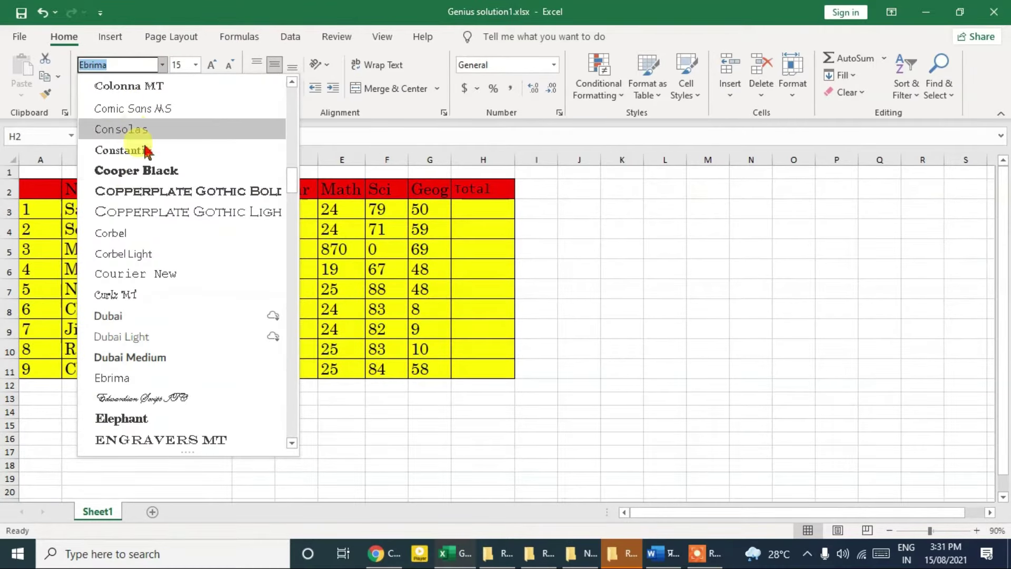
scroll(138, 150, "down", 3)
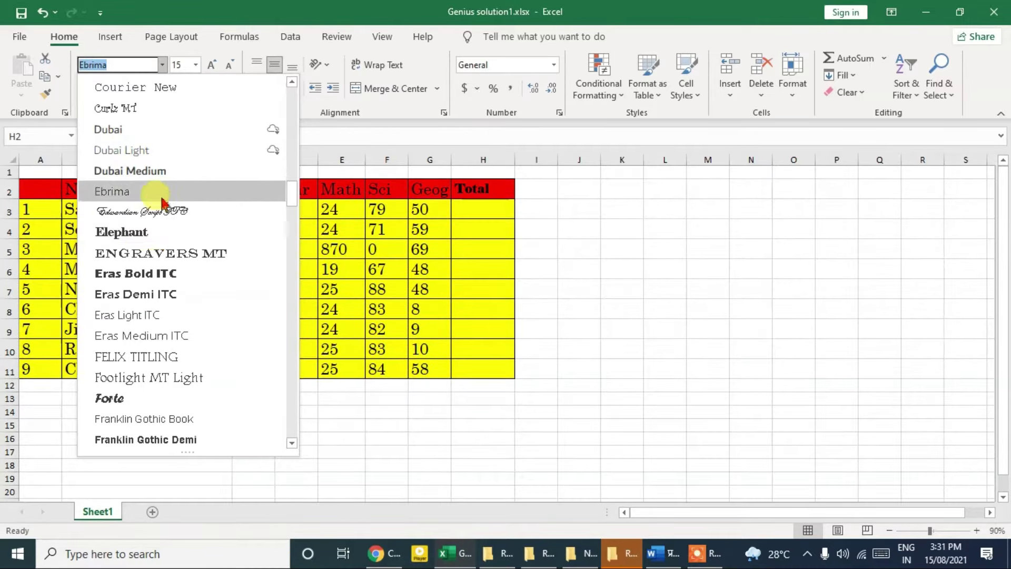
scroll(163, 248, "down", 5)
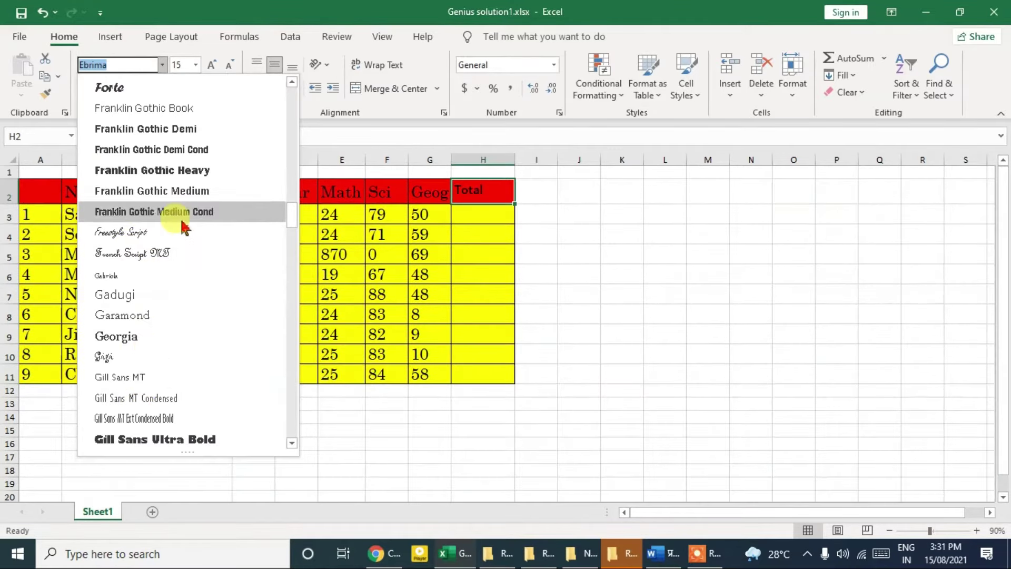
scroll(181, 221, "up", 3)
left_click(160, 152)
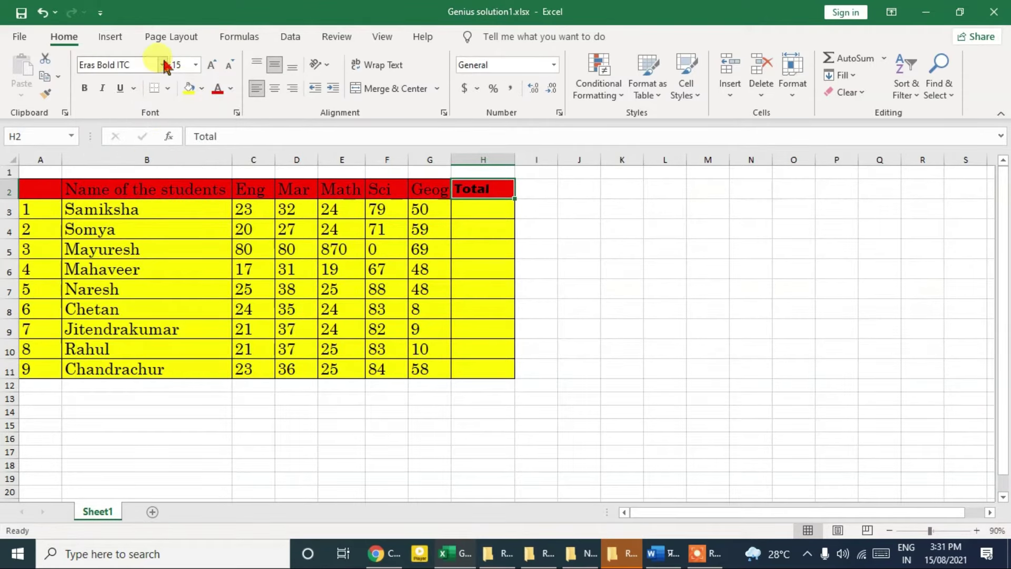
- Set the font size of the Total header to 14, and replace it with a custom size of 15
left_click(196, 65)
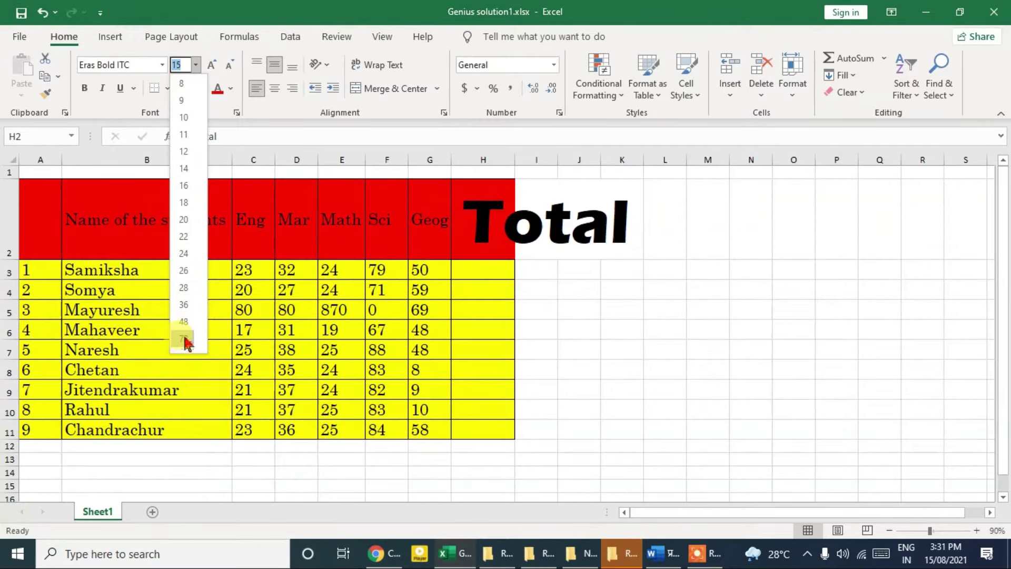
left_click(188, 172)
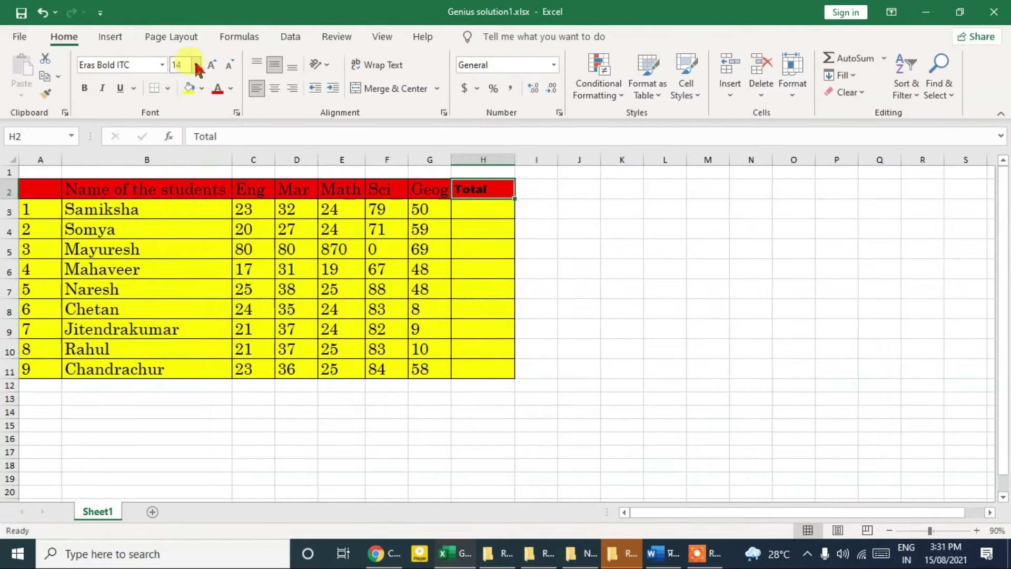
left_click(196, 65)
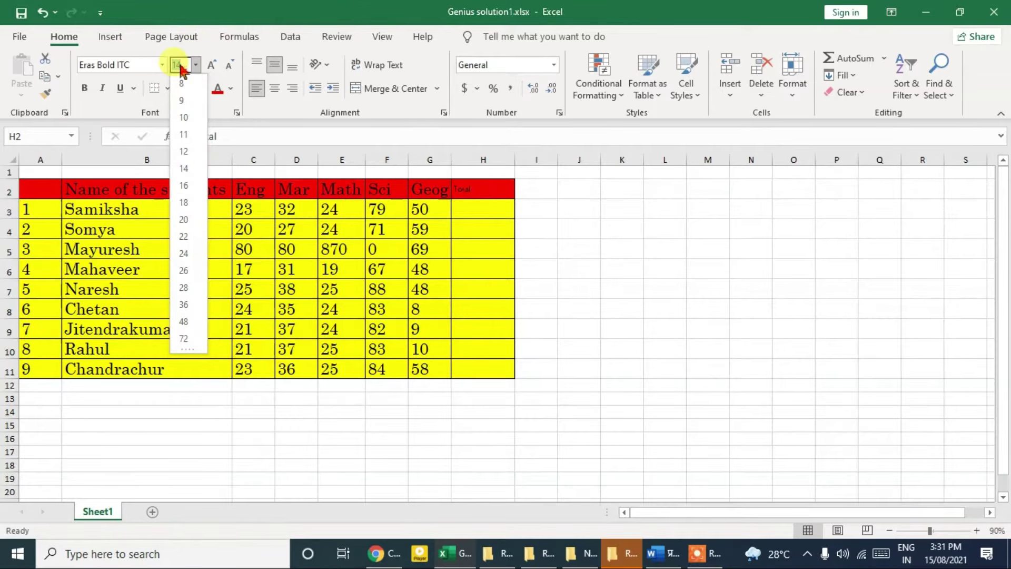
type("15")
key("Return")
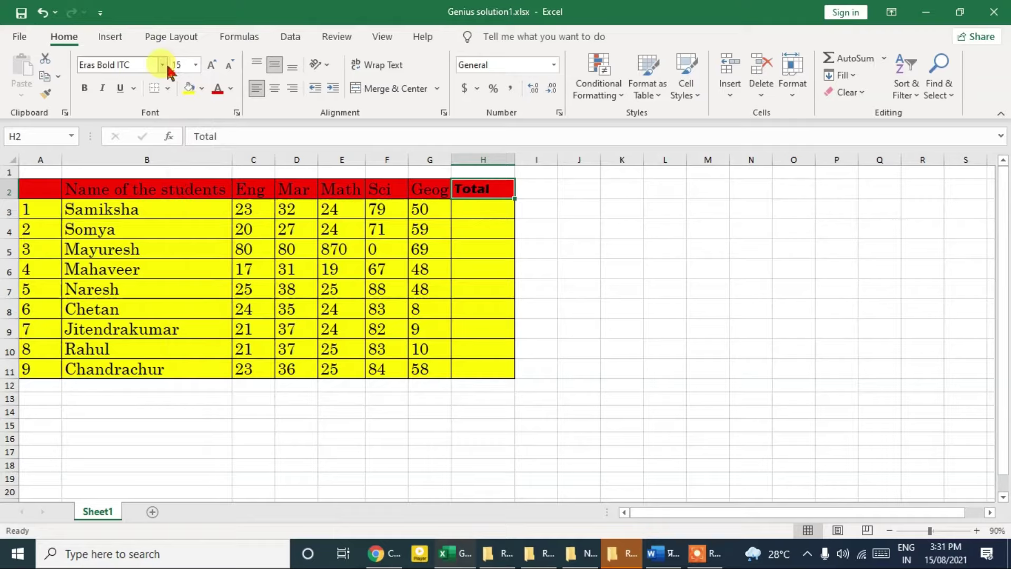
- Increase the Total header's font size by five increments, and decrease it by five increments
left_click(212, 65)
left_click(213, 65)
left_click(213, 65)
left_click(213, 65)
left_click(213, 66)
left_click(229, 66)
left_click(228, 65)
left_click(228, 64)
left_click(228, 64)
left_click(228, 64)
- Enlarge the Total header's font size stepwise to 48, and reduce it stepwise to 26
left_click(216, 65)
left_click(217, 65)
left_click(217, 64)
left_click(217, 65)
left_click(217, 65)
left_click(217, 65)
left_click(217, 65)
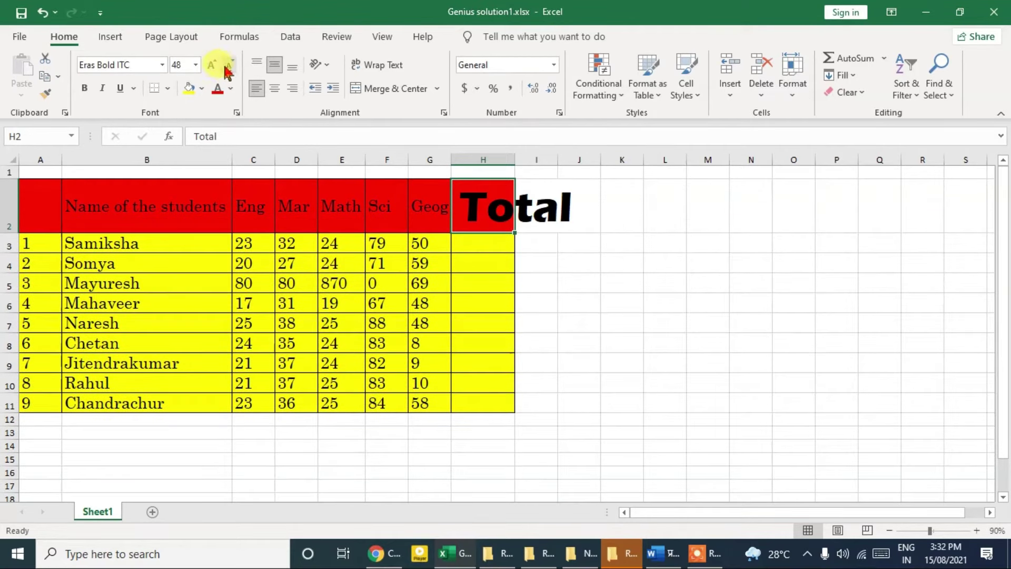
left_click(229, 65)
left_click(229, 66)
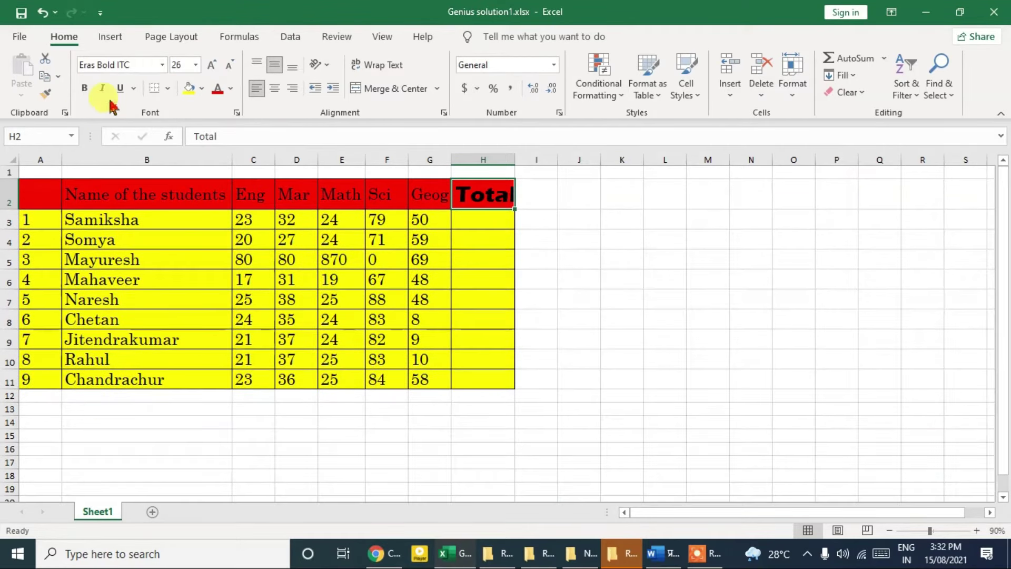
left_click(537, 304)
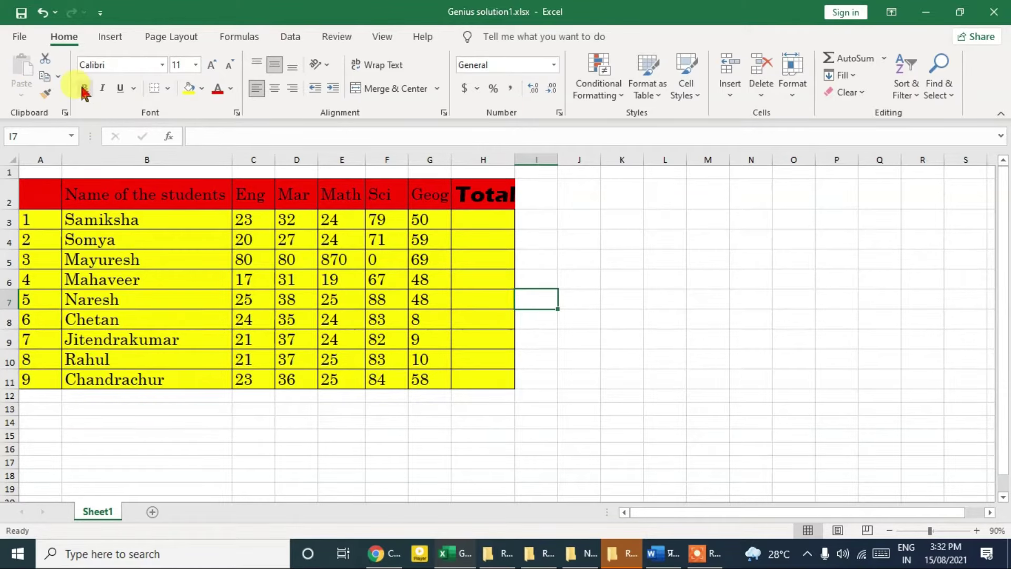
- Switch bold on and off, and italic on and off, for the student name in B3
left_click(131, 218)
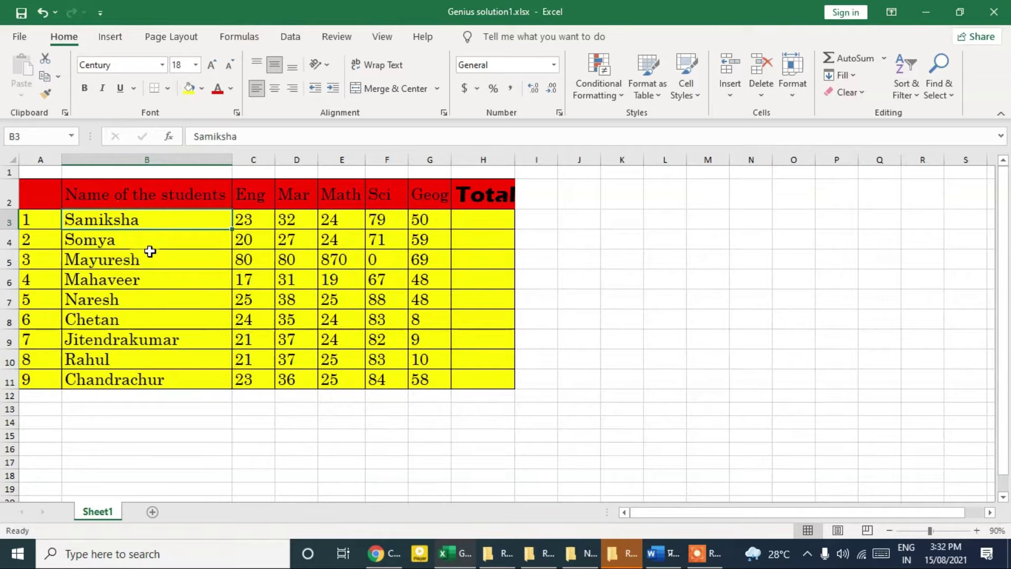
left_click(85, 88)
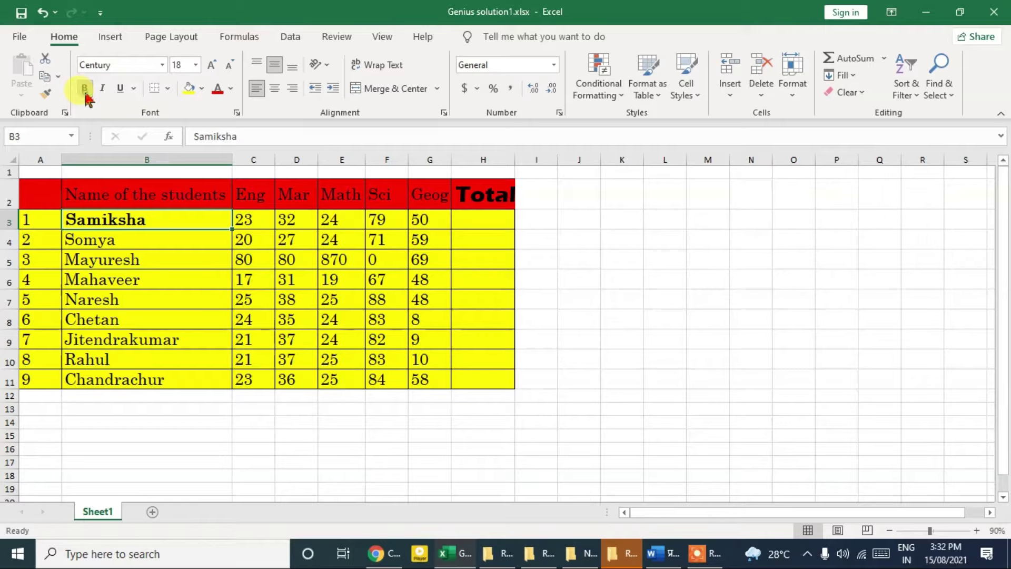
left_click(84, 89)
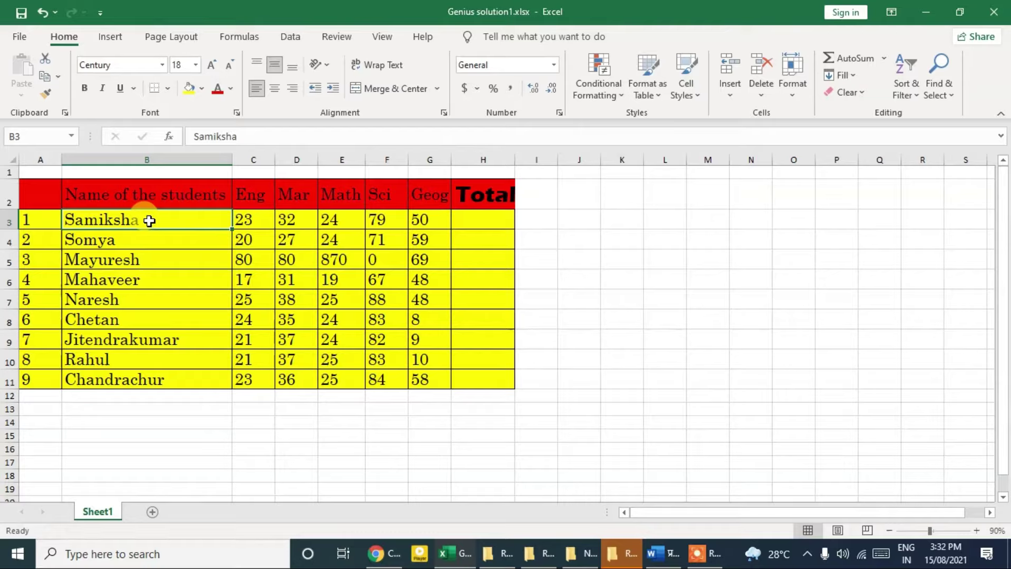
left_click(104, 88)
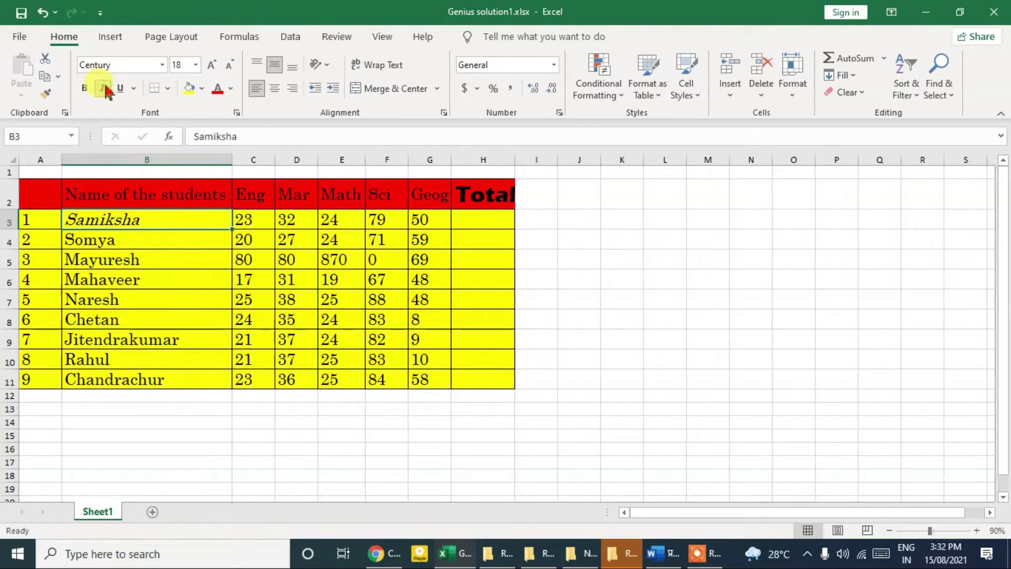
left_click(104, 88)
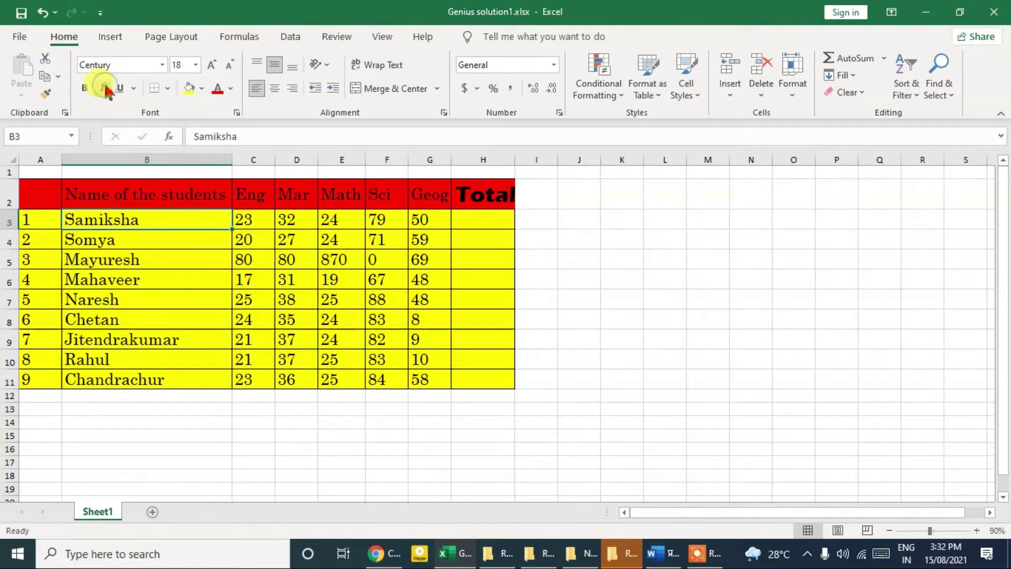
- Switch italic on and off once more for the student name in B3
left_click(105, 88)
left_click(104, 88)
left_click(139, 278)
left_click(130, 221)
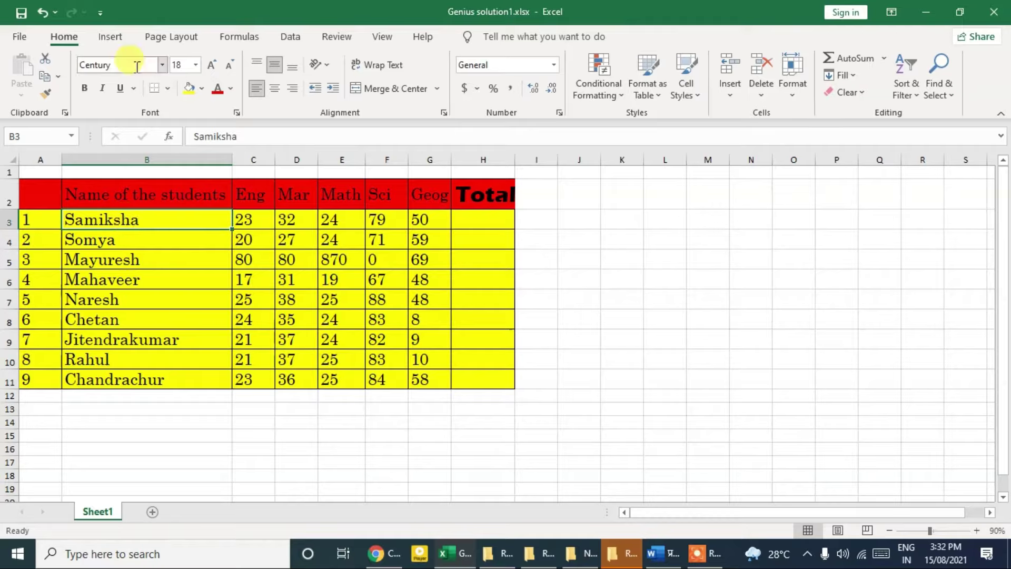
- Apply a single underline to the student name in B3
left_click(122, 89)
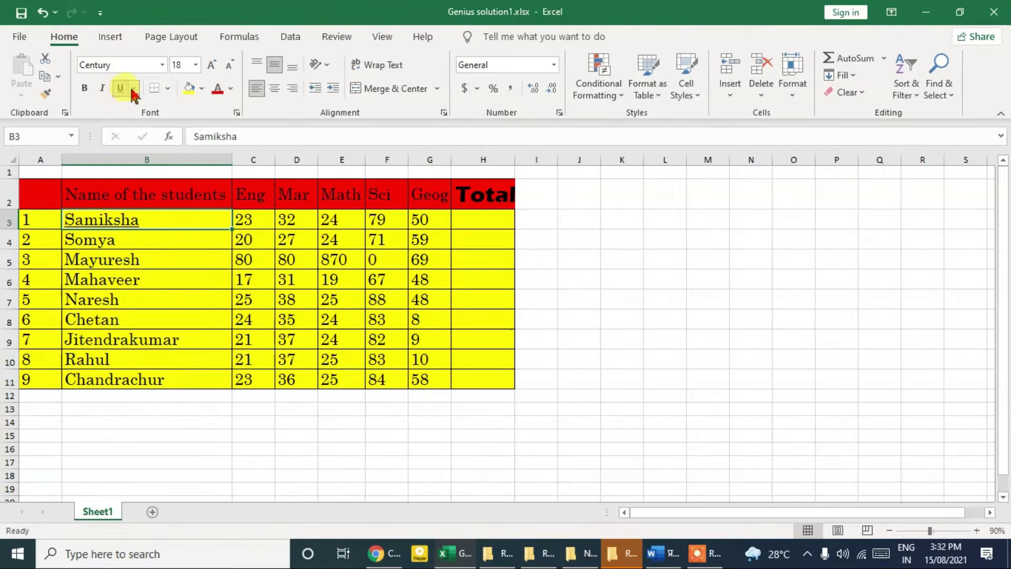
left_click(133, 89)
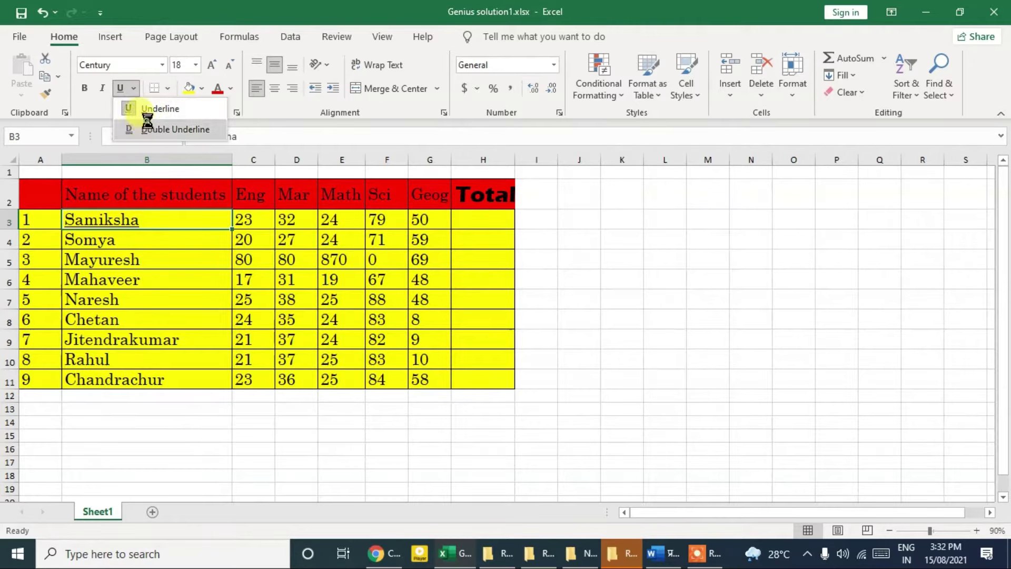
left_click(147, 109)
left_click(134, 89)
left_click(140, 108)
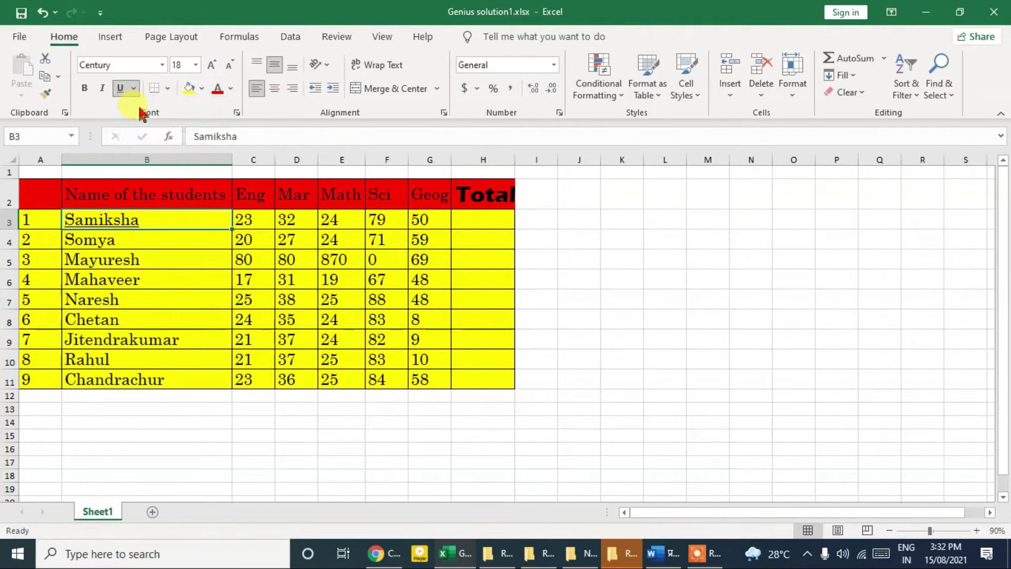
left_click(175, 282)
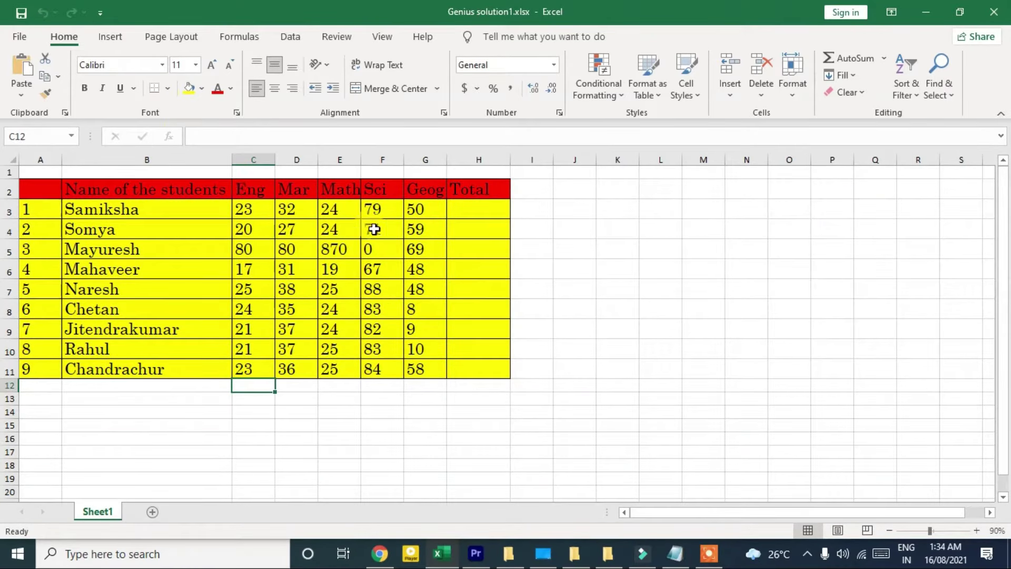
- Apply all borders to the empty range J3:L9 beside the marks table
left_click_drag(167, 401, 437, 453)
left_click_drag(559, 206, 639, 318)
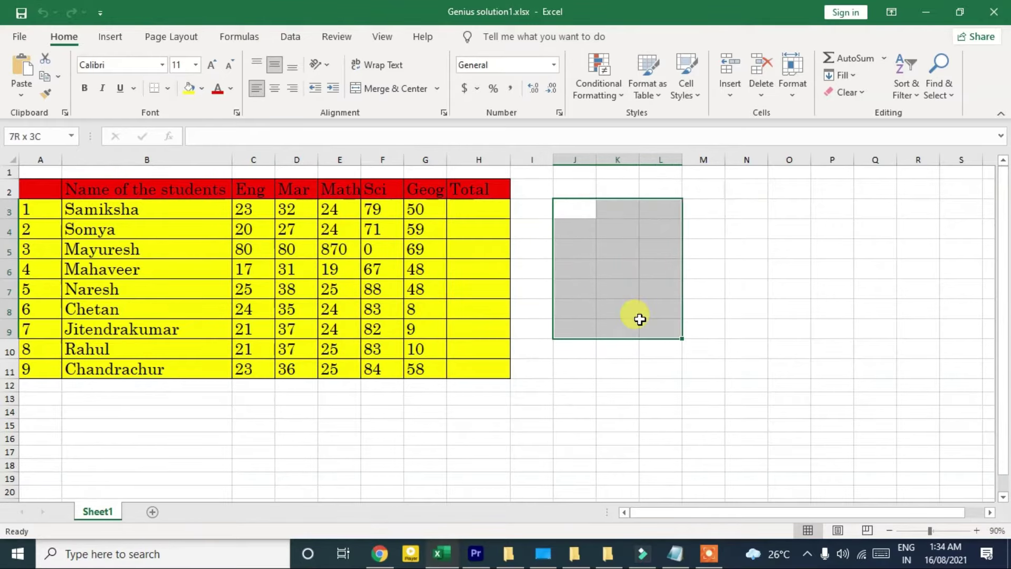
left_click(167, 91)
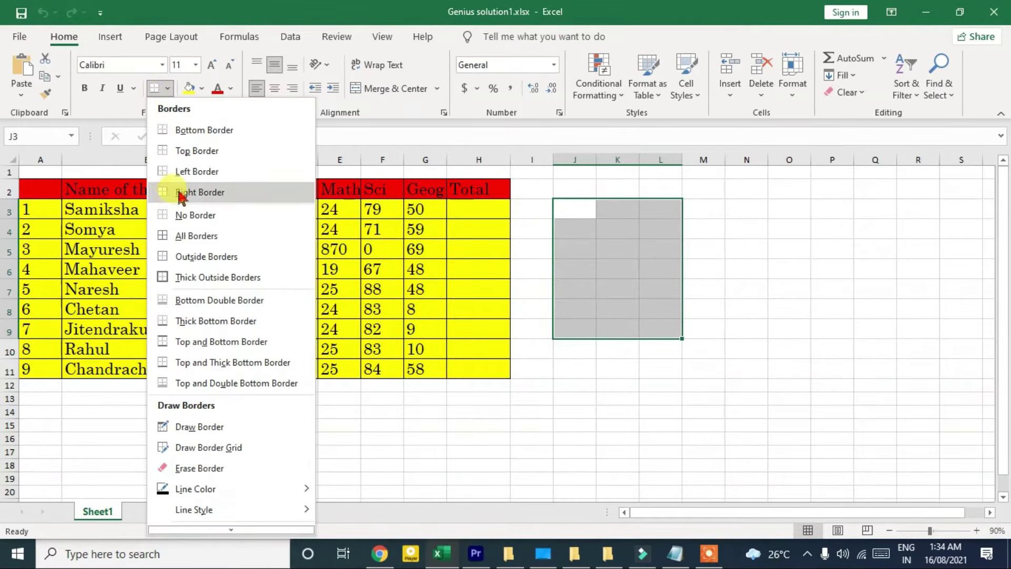
left_click(245, 236)
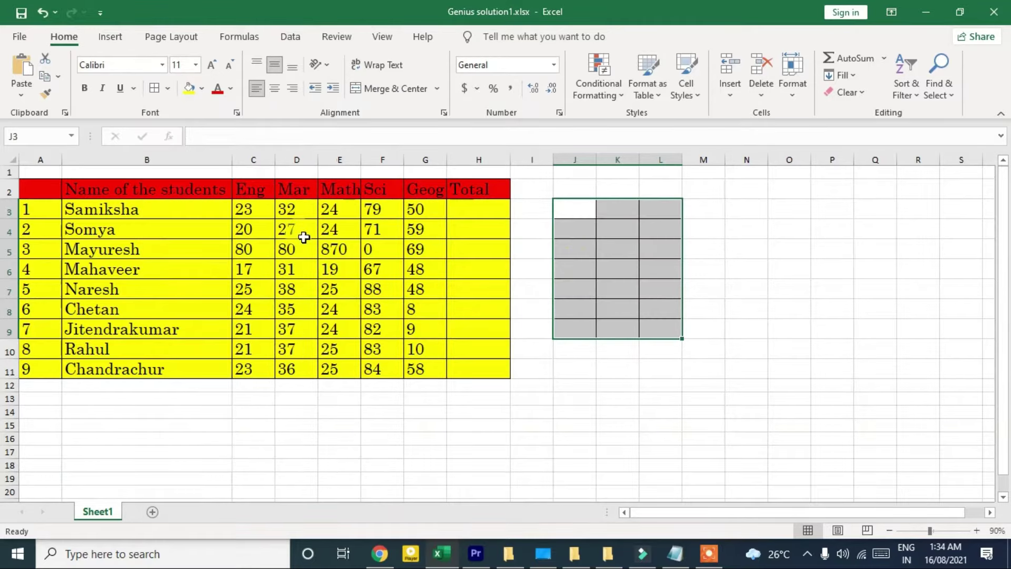
left_click(772, 269)
- Remove every border from the range J3:L9
left_click_drag(578, 207, 643, 319)
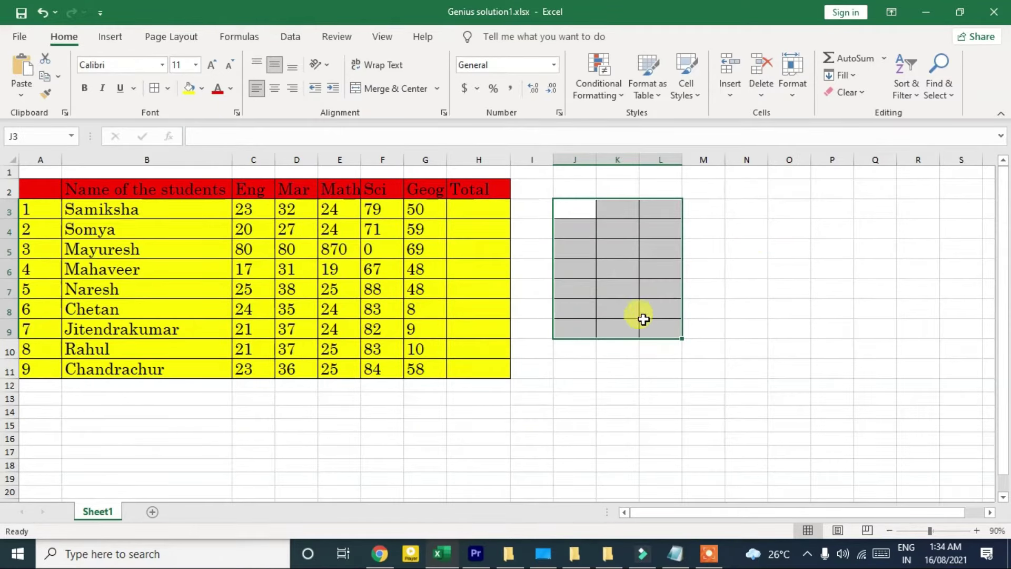
left_click(167, 90)
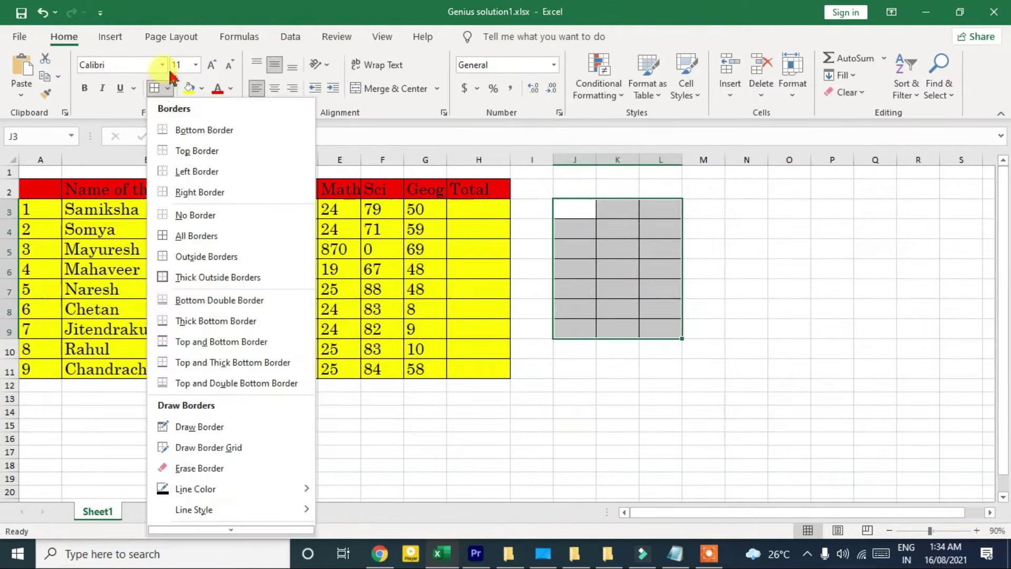
left_click(195, 216)
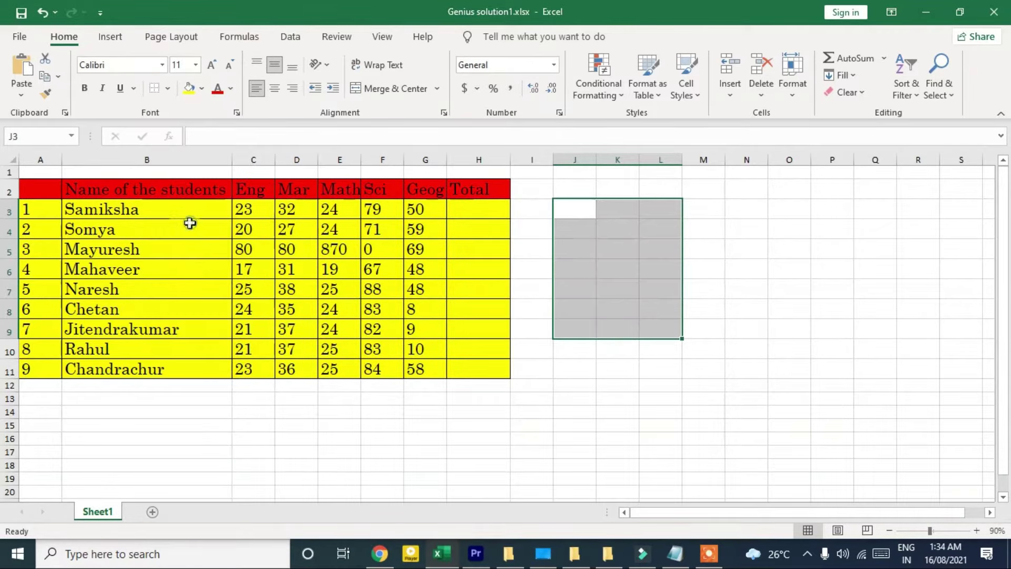
left_click_drag(574, 207, 619, 282)
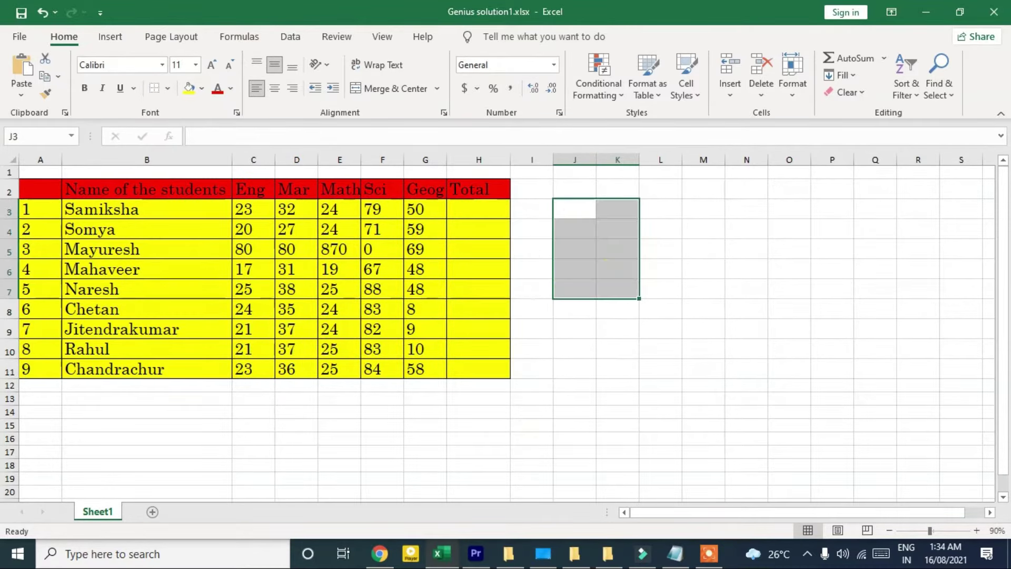
left_click(589, 222)
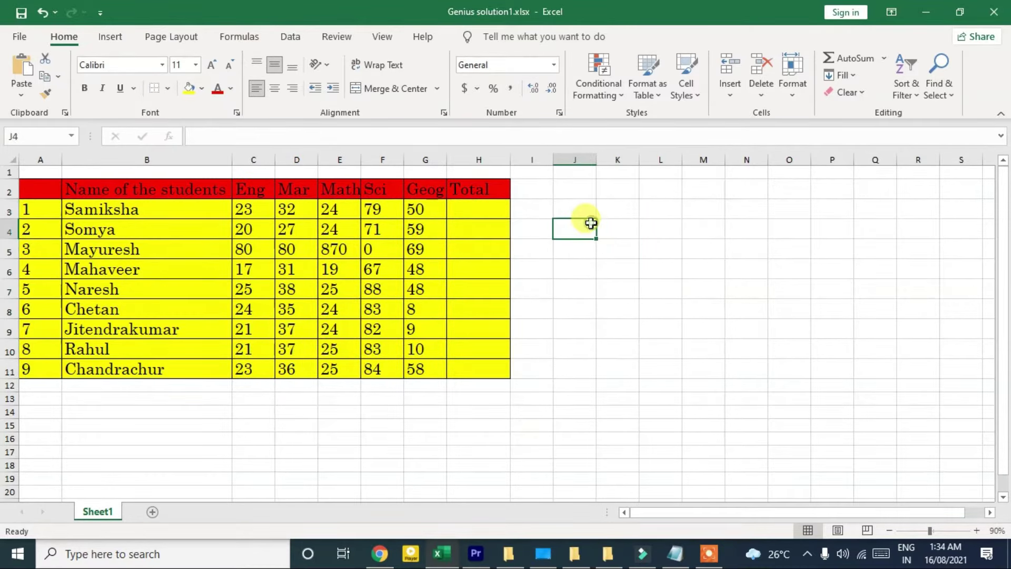
- Add a left border and a right border to the empty cell J4
left_click(169, 93)
left_click(178, 169)
left_click(706, 265)
left_click(567, 227)
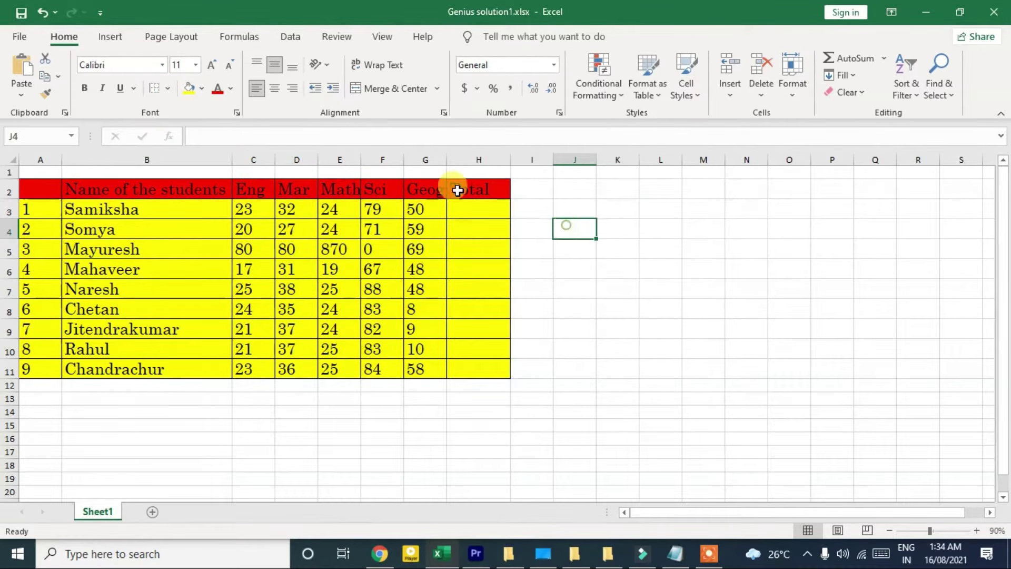
left_click(170, 90)
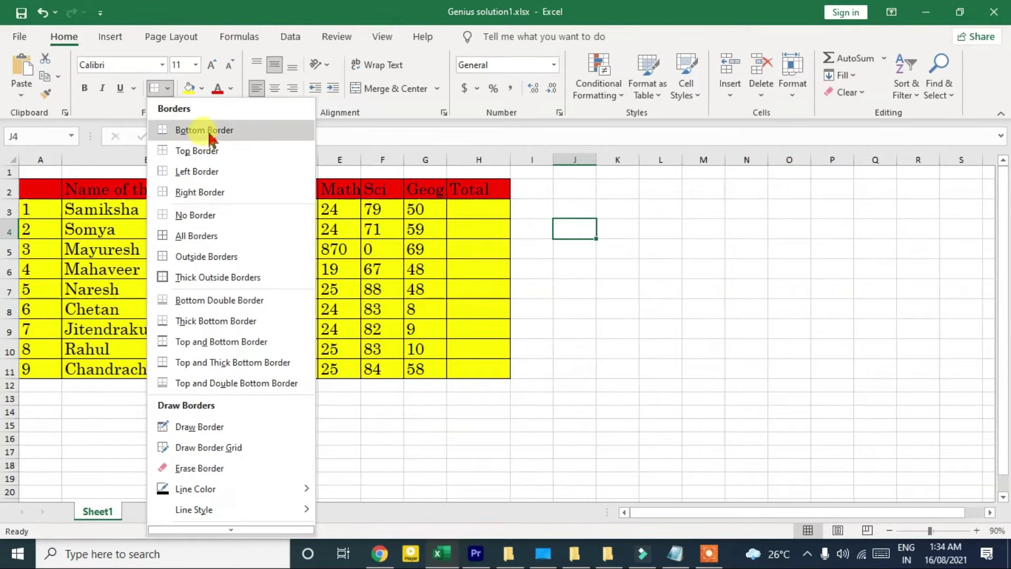
left_click(201, 193)
left_click(669, 352)
left_click_drag(582, 225, 580, 241)
left_click(577, 253)
left_click(576, 291)
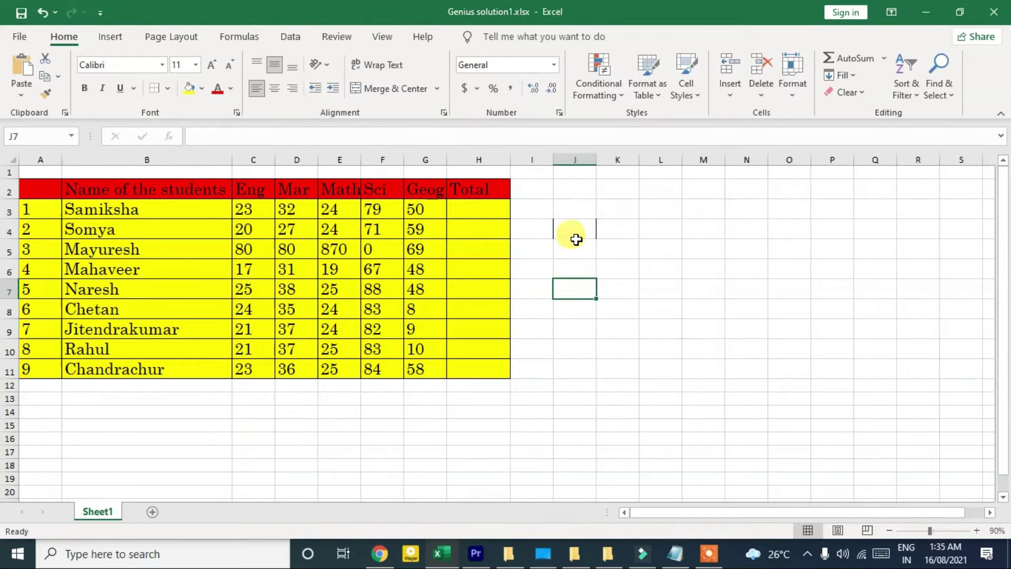
left_click_drag(580, 223, 587, 298)
left_click(653, 244)
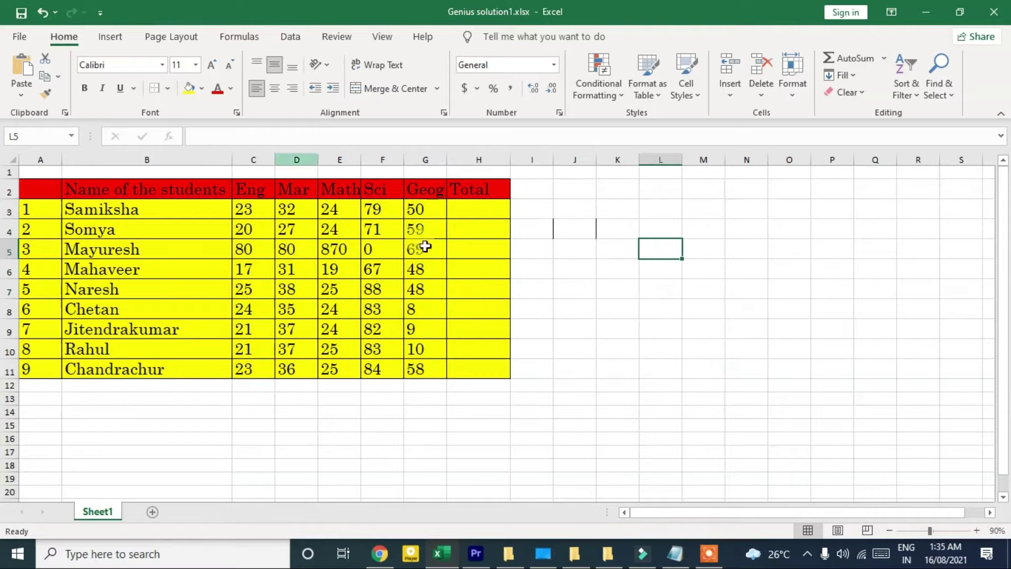
- Set the border line colour to red and draw outlines around overlapping blocks of cells within J4:L9
left_click_drag(551, 208, 671, 341)
left_click(663, 328)
left_click_drag(555, 209, 665, 327)
left_click(168, 89)
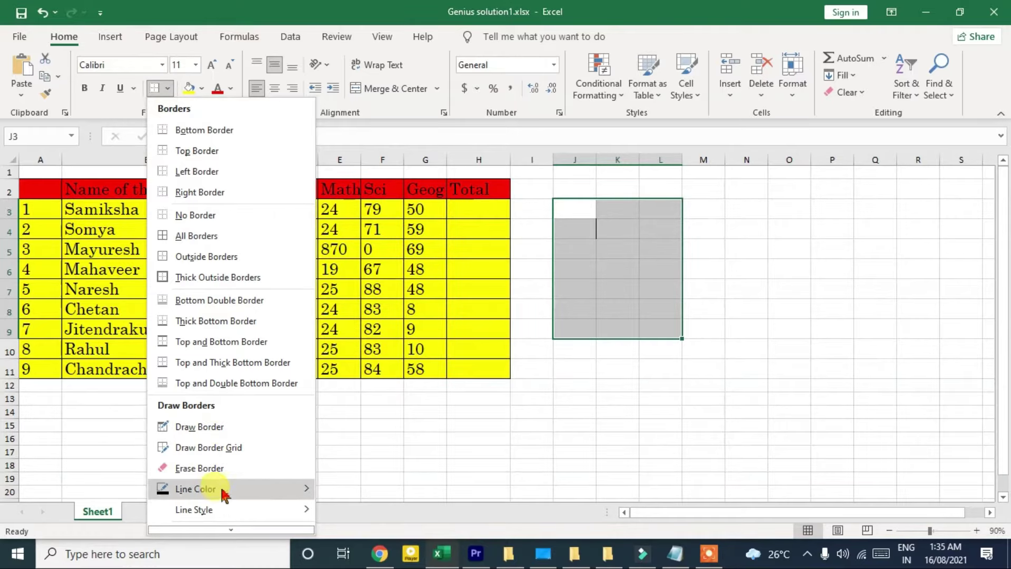
mouse_move(224, 489)
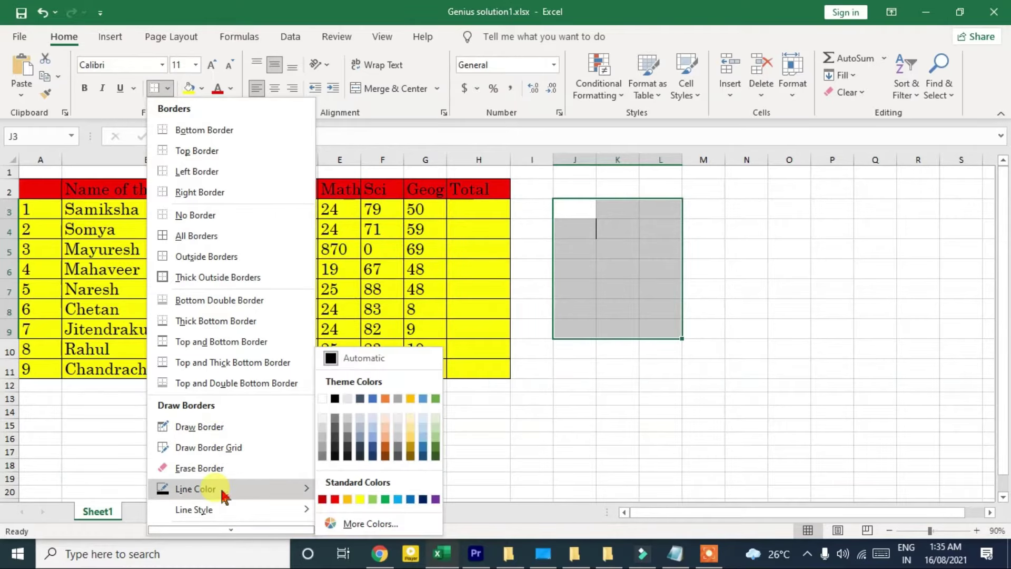
left_click(335, 499)
mouse_move(560, 219)
left_mouse_down()
mouse_move(572, 327)
mouse_move(667, 300)
left_mouse_up()
left_click_drag(619, 227, 679, 329)
left_click_drag(653, 248, 660, 331)
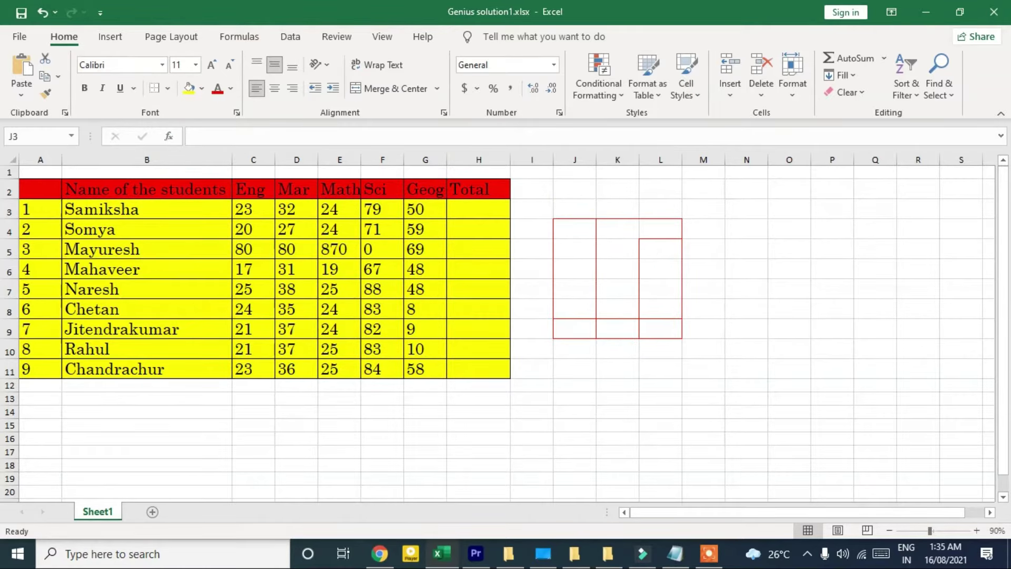
- Change the border line colour to dark blue and draw an outline around I11:J15 plus a vertical line beside J8:J10
left_click(167, 90)
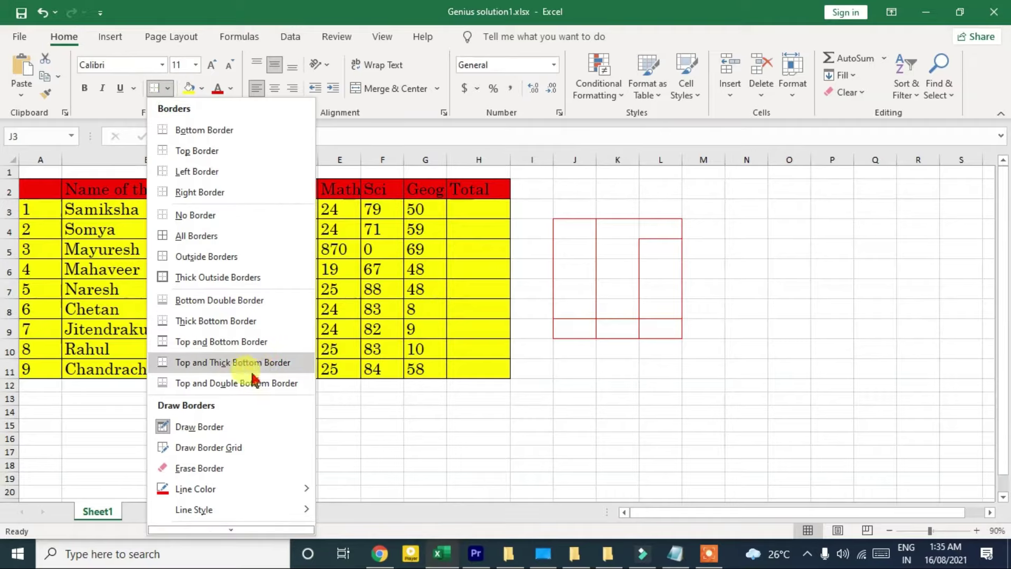
mouse_move(243, 490)
left_click(435, 499)
mouse_move(512, 359)
left_mouse_down()
mouse_move(566, 436)
mouse_move(593, 431)
left_mouse_up()
left_click_drag(591, 301, 596, 355)
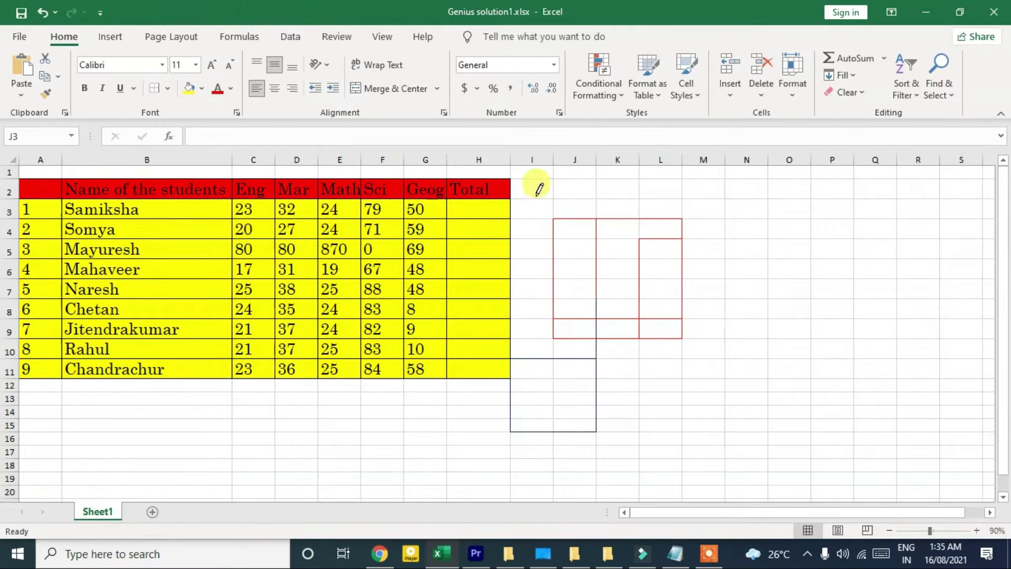
left_click(490, 200)
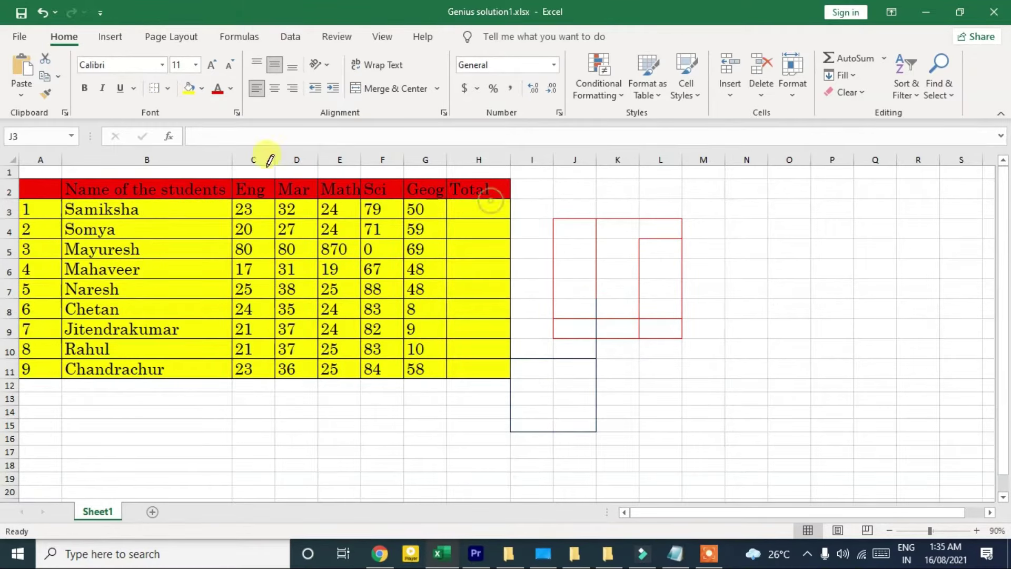
- Erase all the red and dark blue borders drawn in columns I to L with Erase Border
left_click(167, 89)
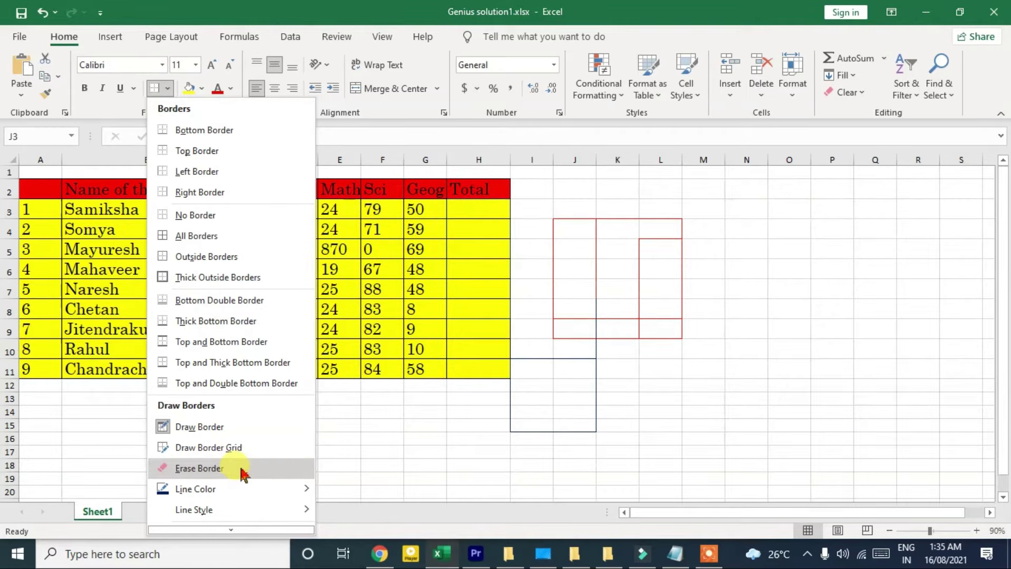
left_click(241, 468)
left_click_drag(639, 217, 528, 435)
left_click_drag(637, 182, 680, 371)
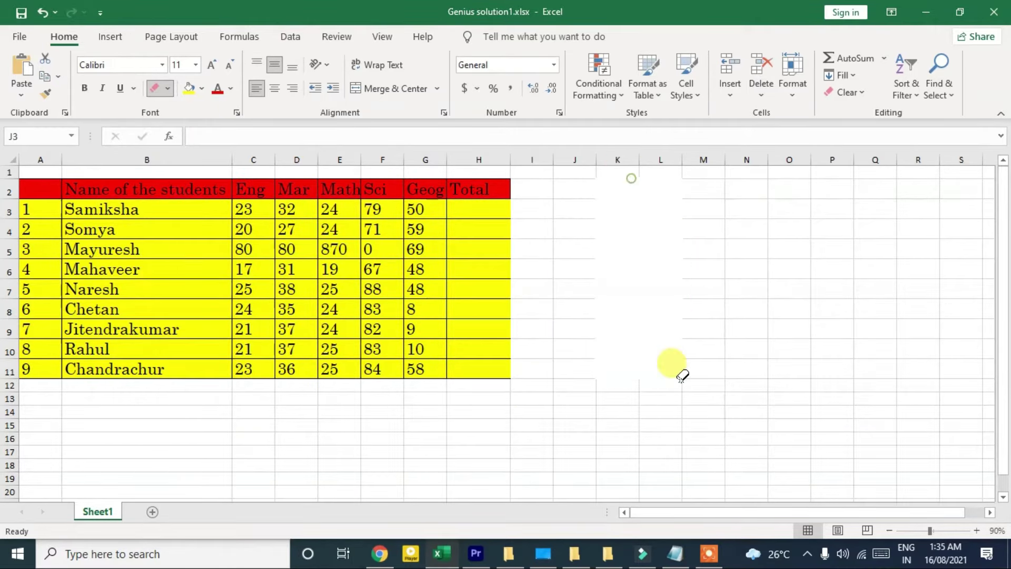
- Set the border line style to the double line and draw borders around blocks of empty cells in columns I to L
left_click(168, 88)
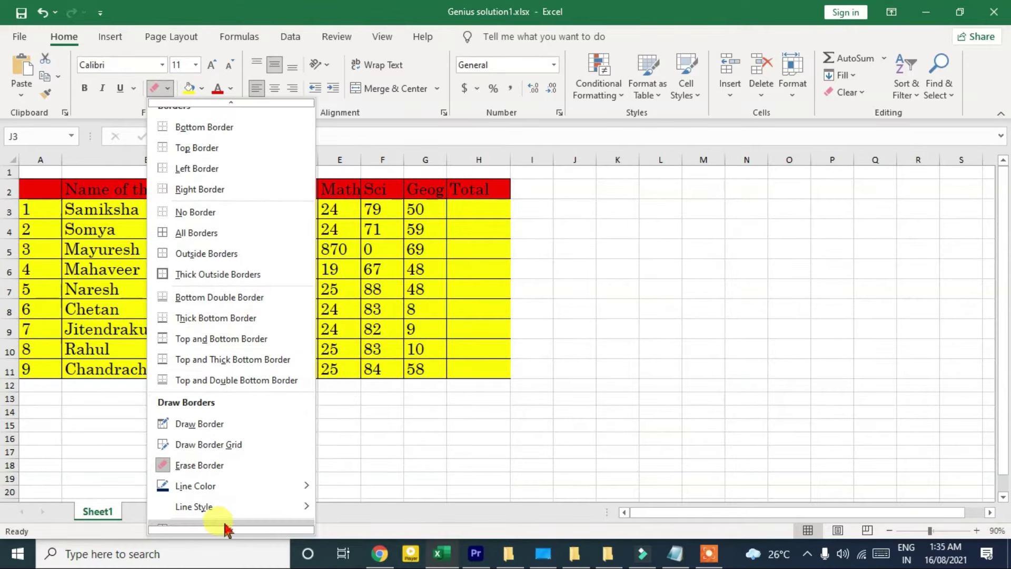
left_click(258, 514)
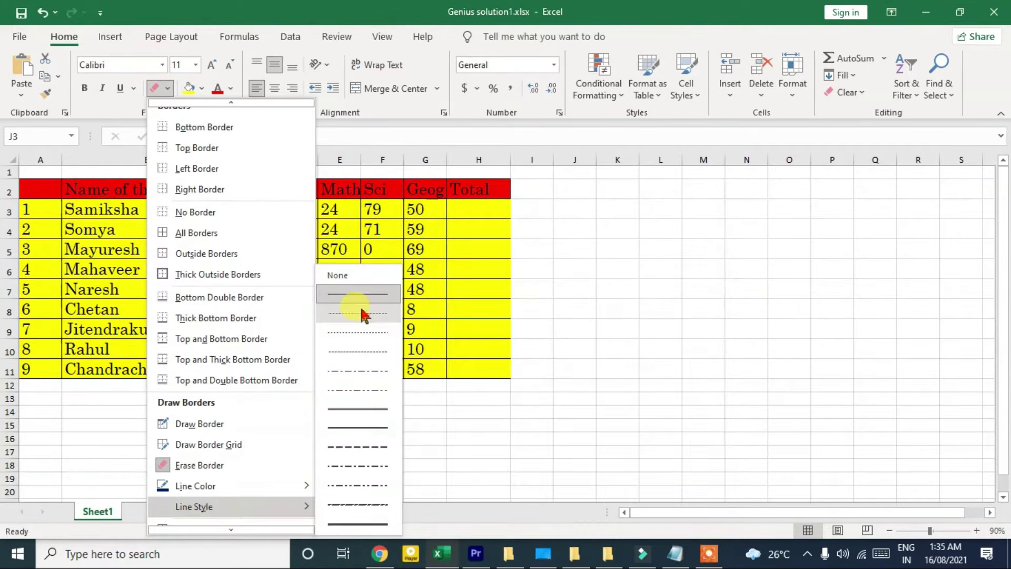
left_click(363, 409)
left_click_drag(540, 206, 585, 295)
left_click_drag(617, 213, 639, 305)
left_click_drag(665, 232, 668, 319)
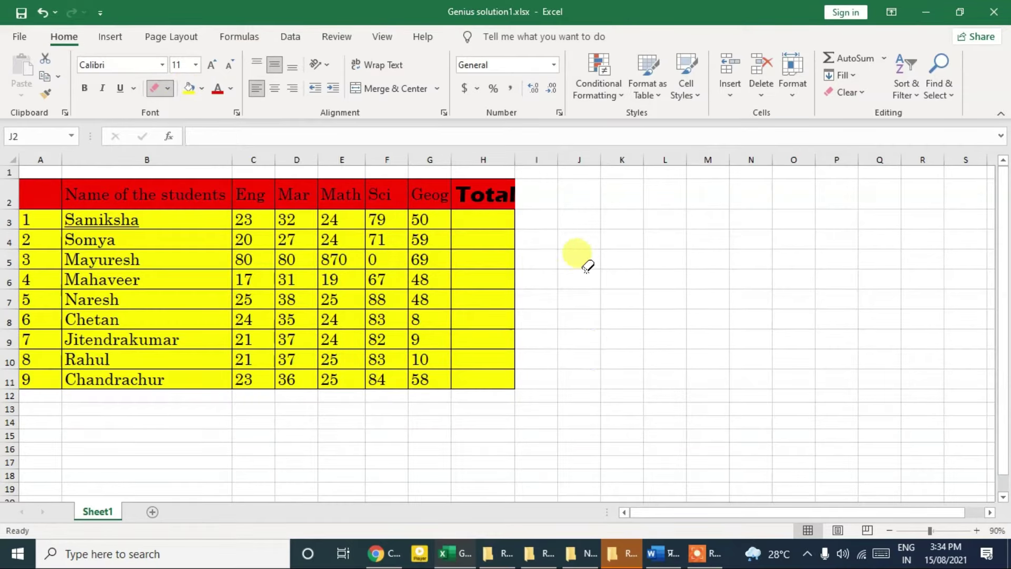
- Fill the empty cell K4 with dark blue
left_click(549, 243)
left_click(609, 239)
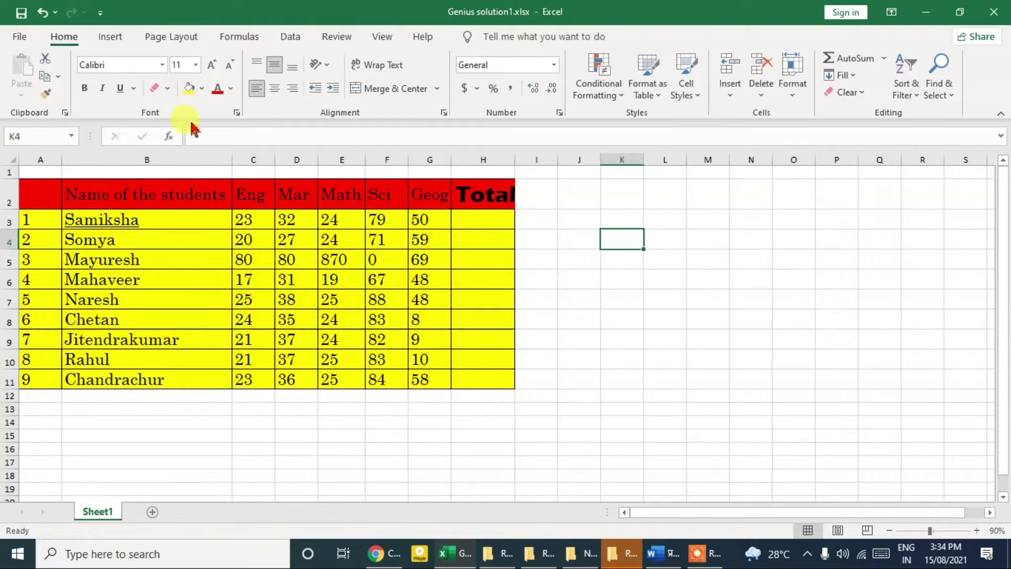
left_click(198, 90)
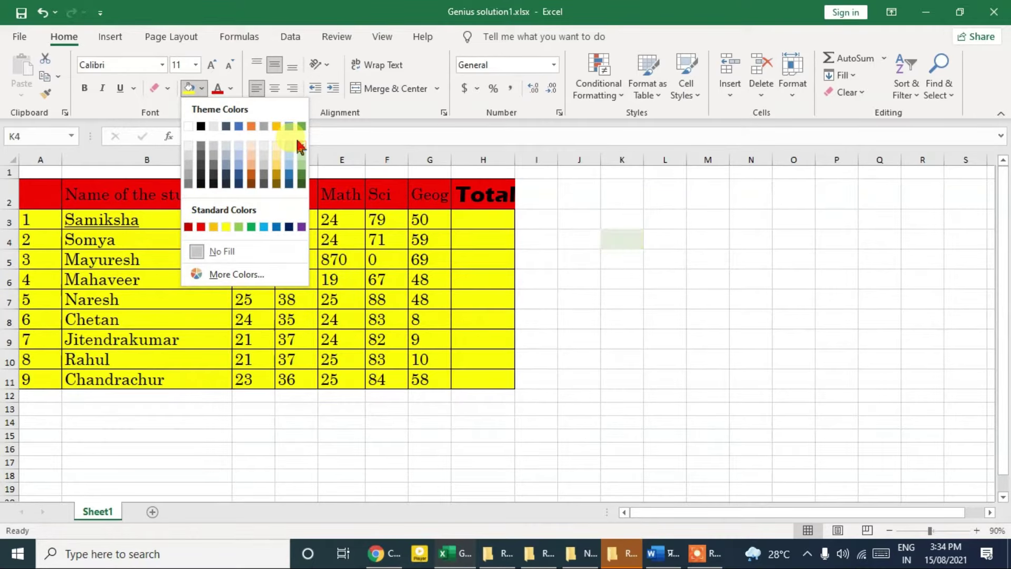
left_click(285, 227)
left_click(706, 279)
- Fill the range K2:P12 with yellow
left_click_drag(622, 194, 821, 399)
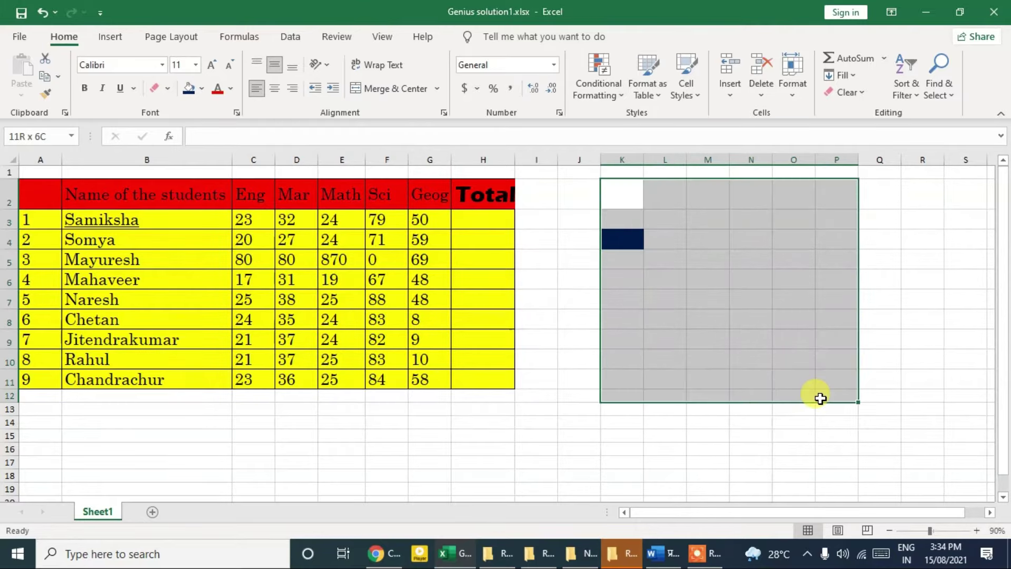
left_click(202, 88)
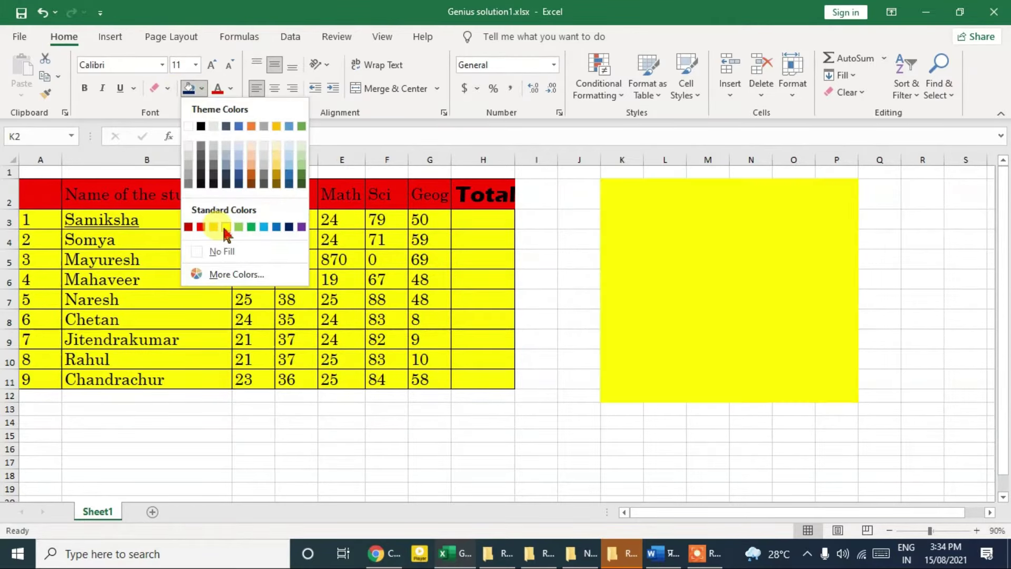
left_click(226, 227)
left_click(787, 295)
- Apply all borders in red to the yellow range K2:P12
left_click_drag(623, 191, 841, 399)
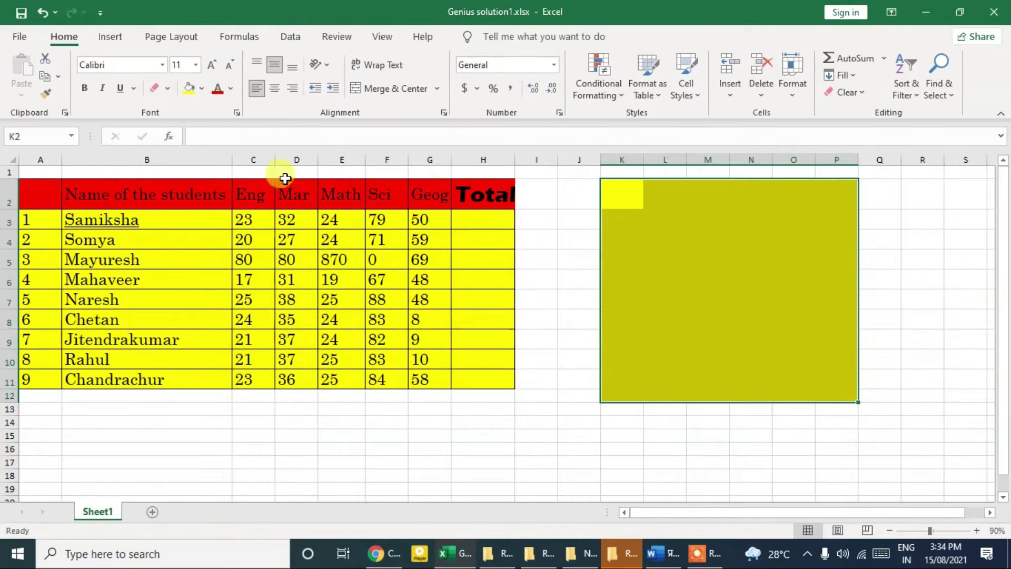
left_click(167, 90)
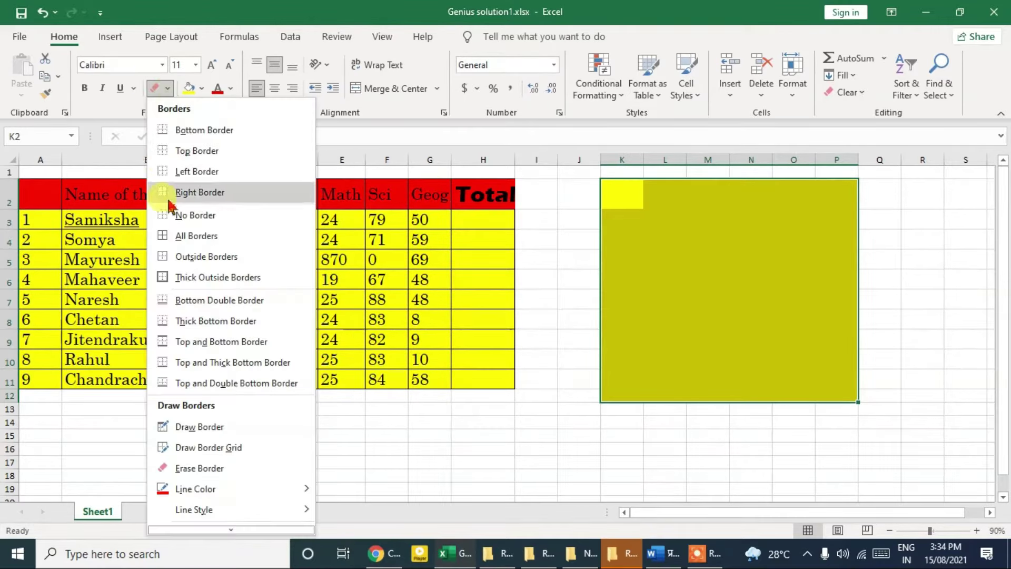
left_click(232, 241)
left_click(694, 241)
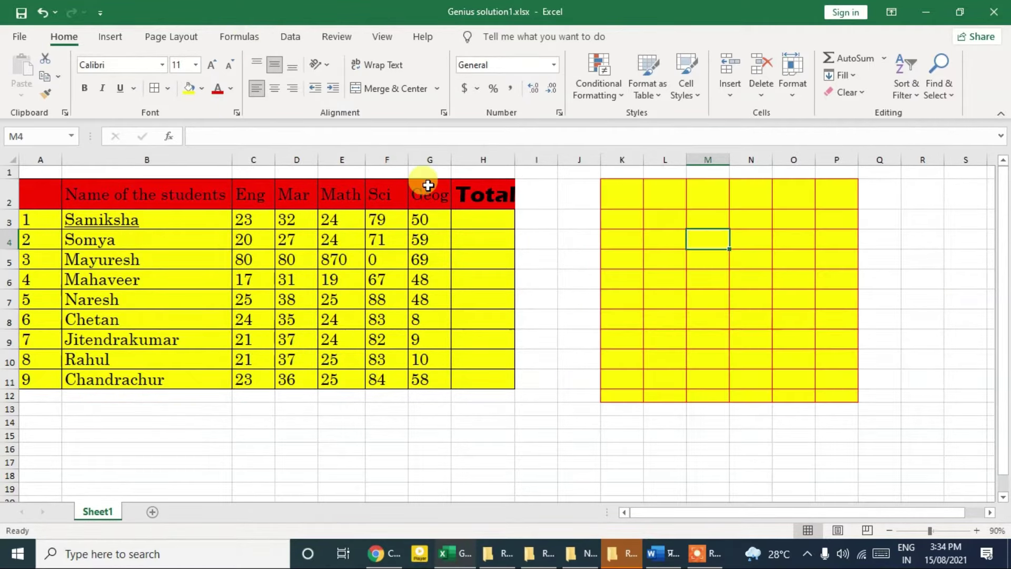
- Set the font colour of the marks in E4:H10 to dark red
left_click_drag(618, 191, 836, 396)
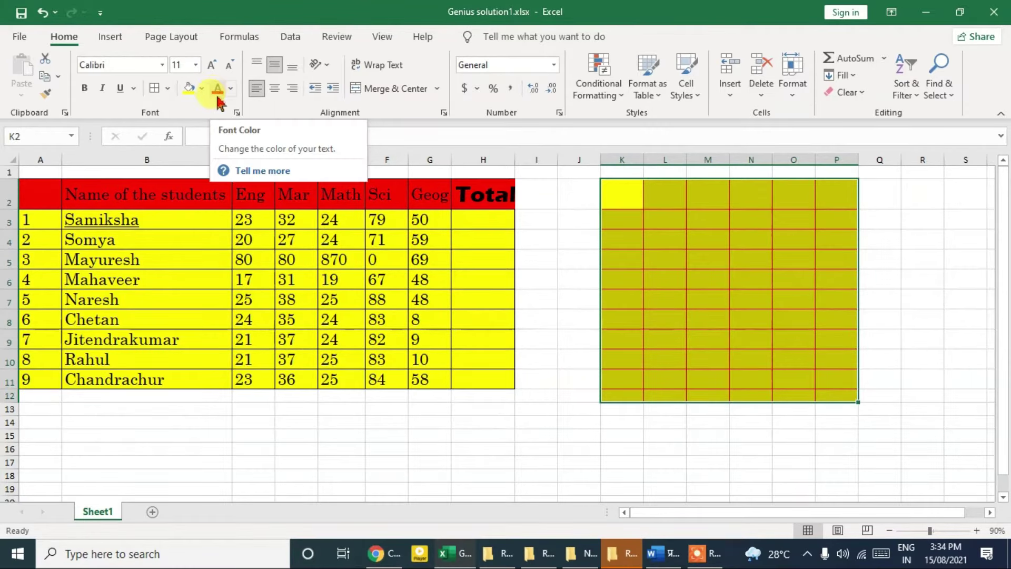
left_click(457, 304)
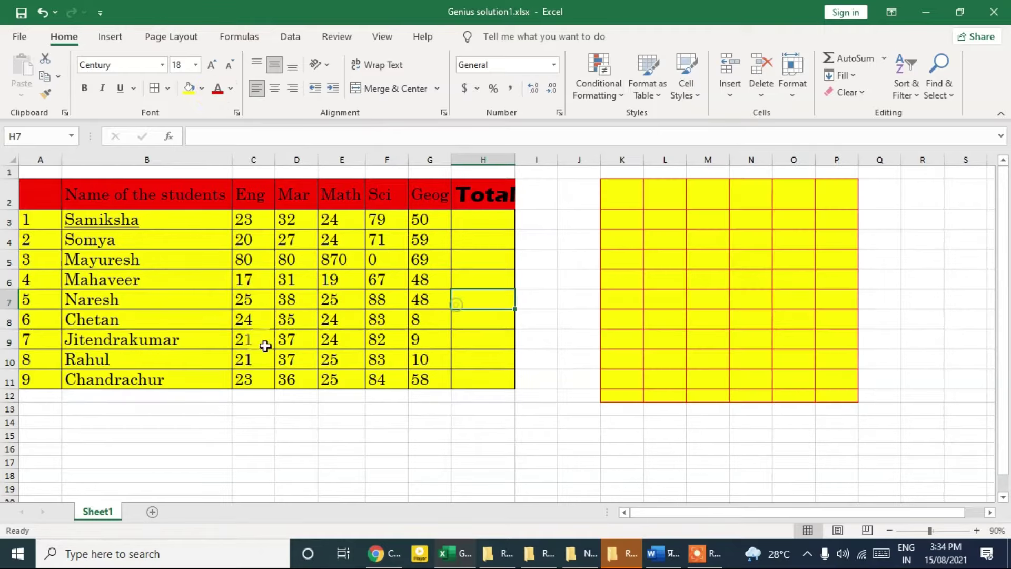
left_click_drag(337, 233, 463, 359)
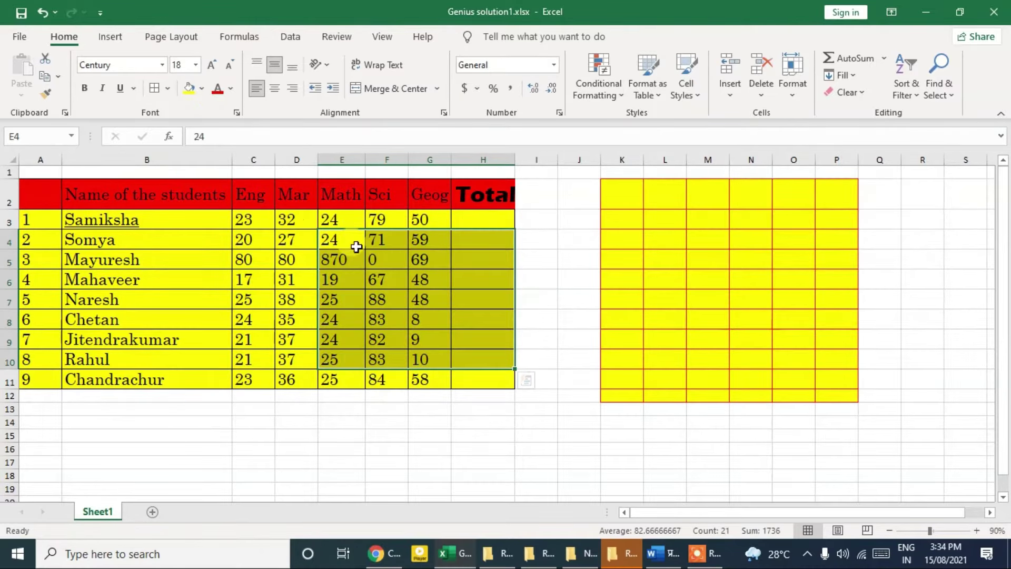
left_click(233, 91)
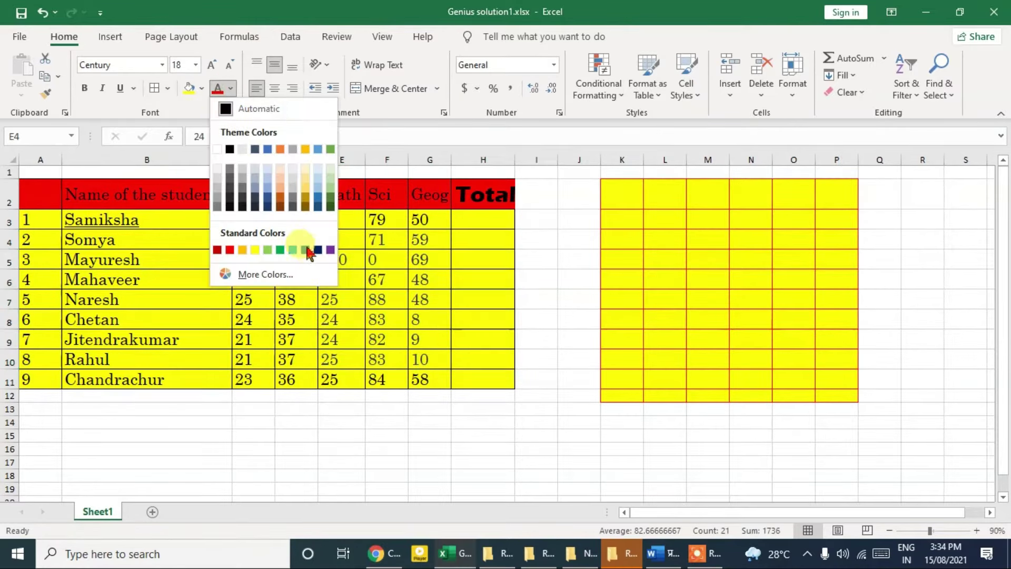
left_click(217, 249)
- Apply a custom font colour, picked from the full colour spectrum, to the marks in E4:H10
left_click(229, 90)
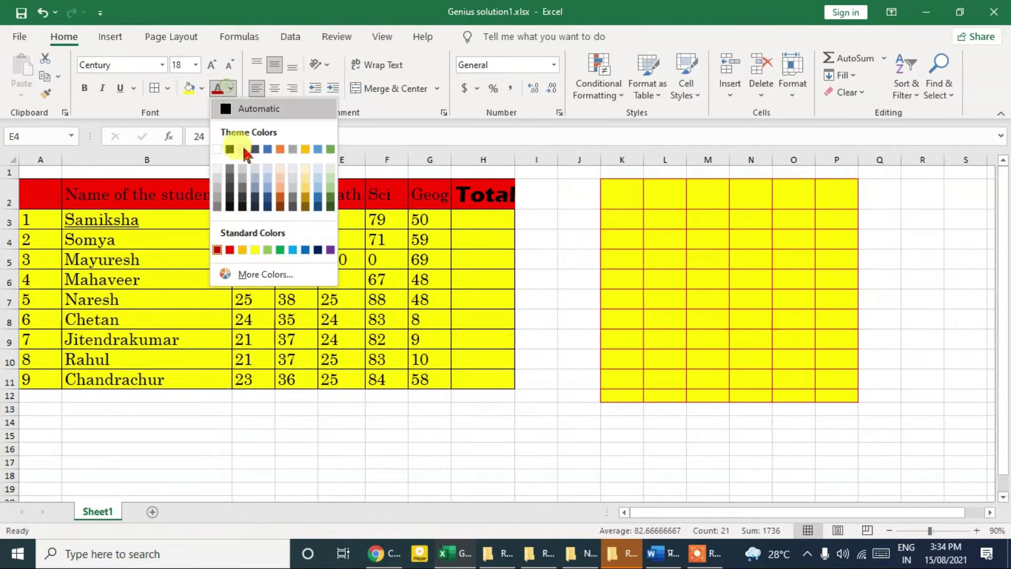
left_click(267, 274)
left_click_drag(366, 216, 621, 151)
left_click(524, 217)
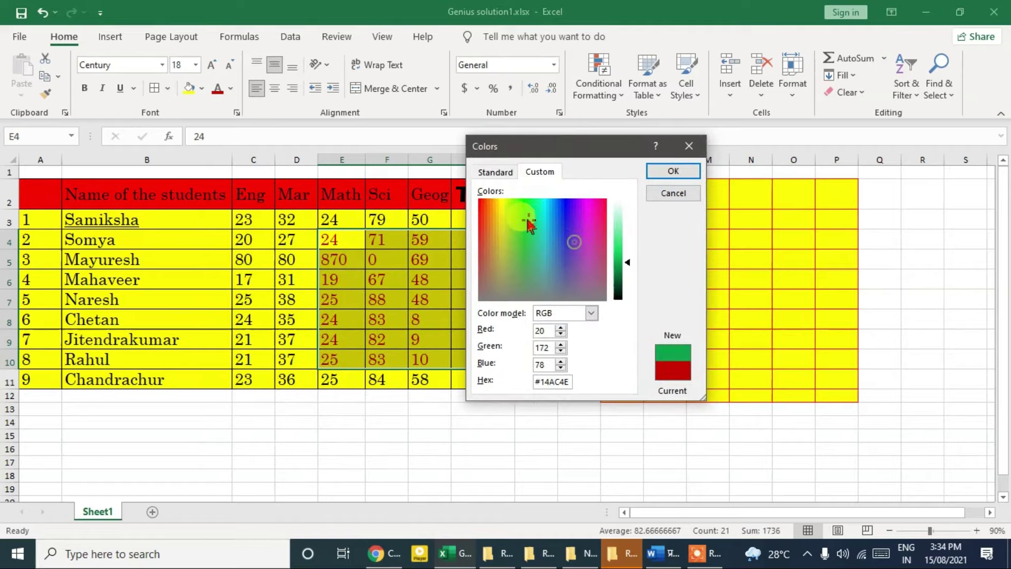
left_click(578, 226)
left_click(540, 206)
left_click(669, 171)
left_click_drag(327, 223, 495, 375)
left_click(501, 334)
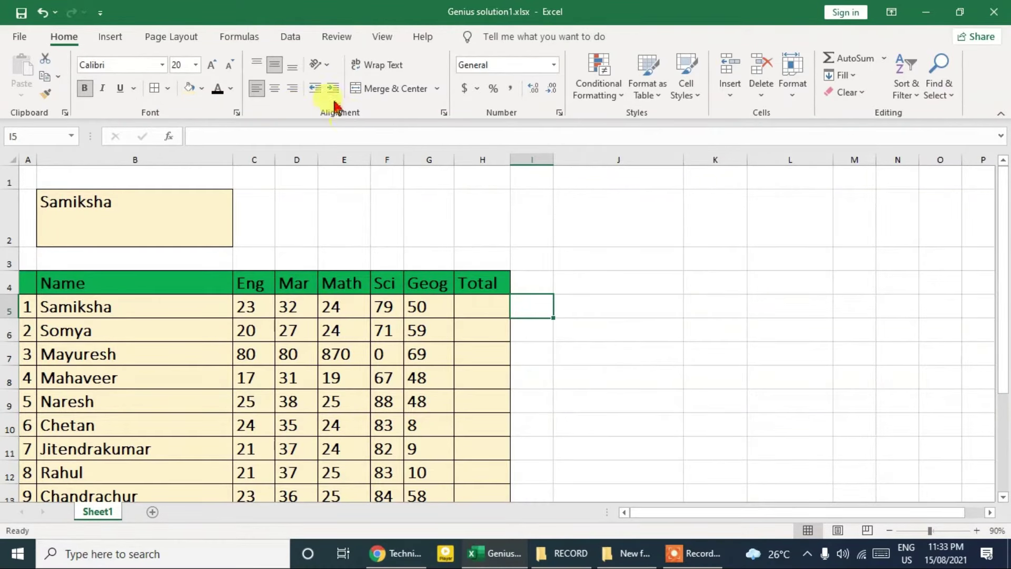
- Try right and left horizontal alignment on the name in cell B2, finishing with centre alignment
left_click(184, 234)
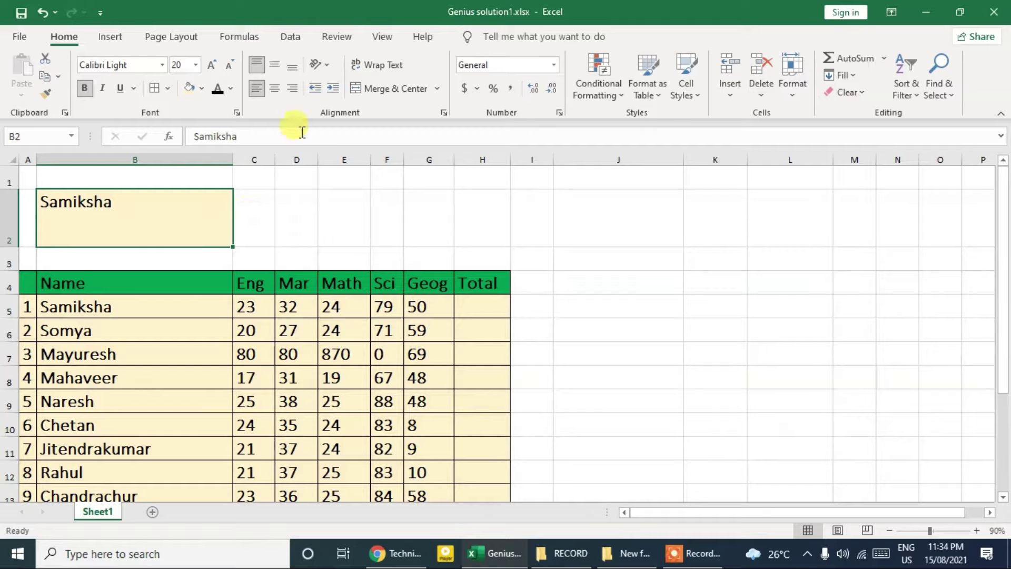
left_click(275, 90)
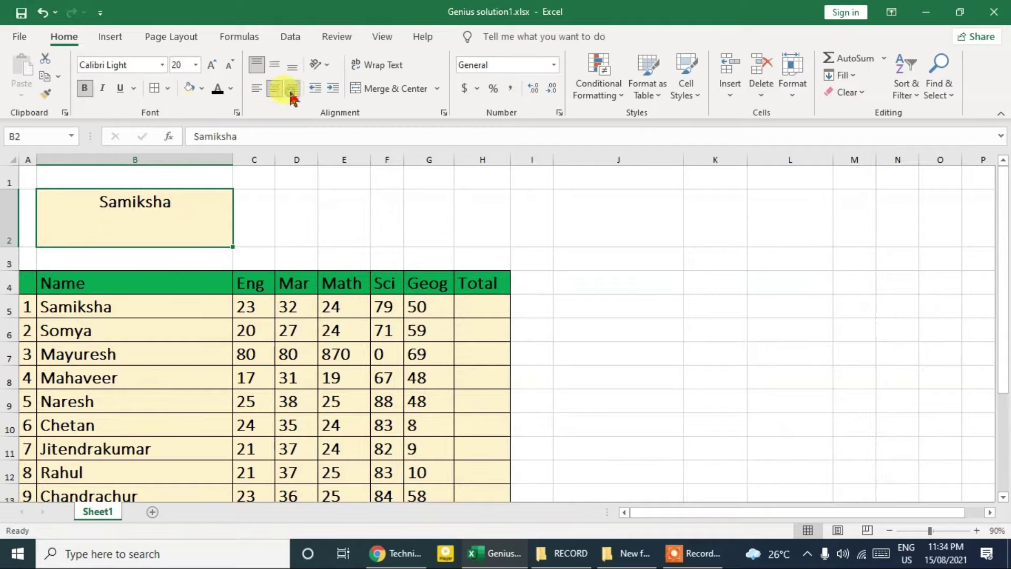
left_click(292, 91)
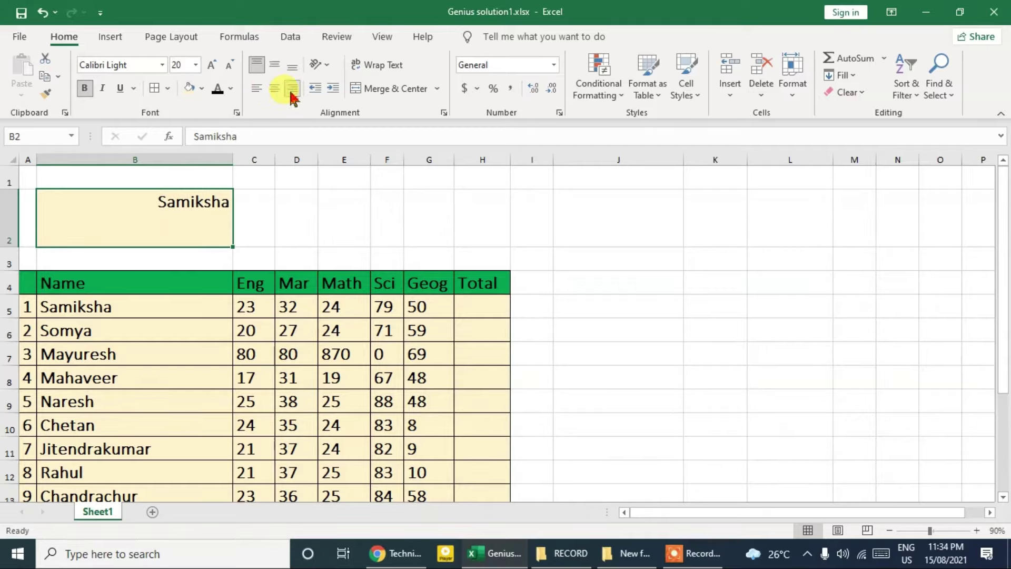
left_click(255, 93)
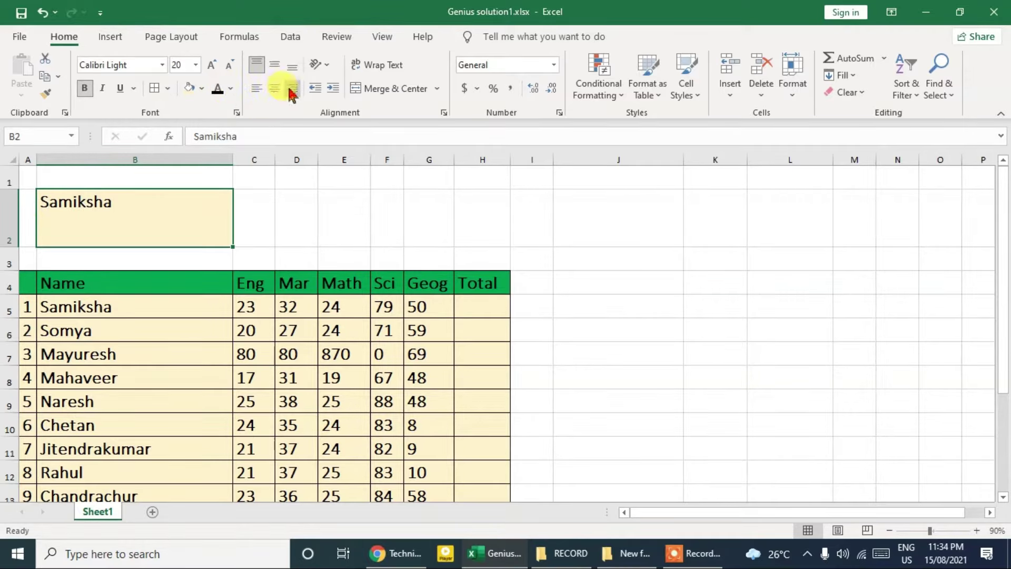
left_click(292, 90)
left_click(274, 90)
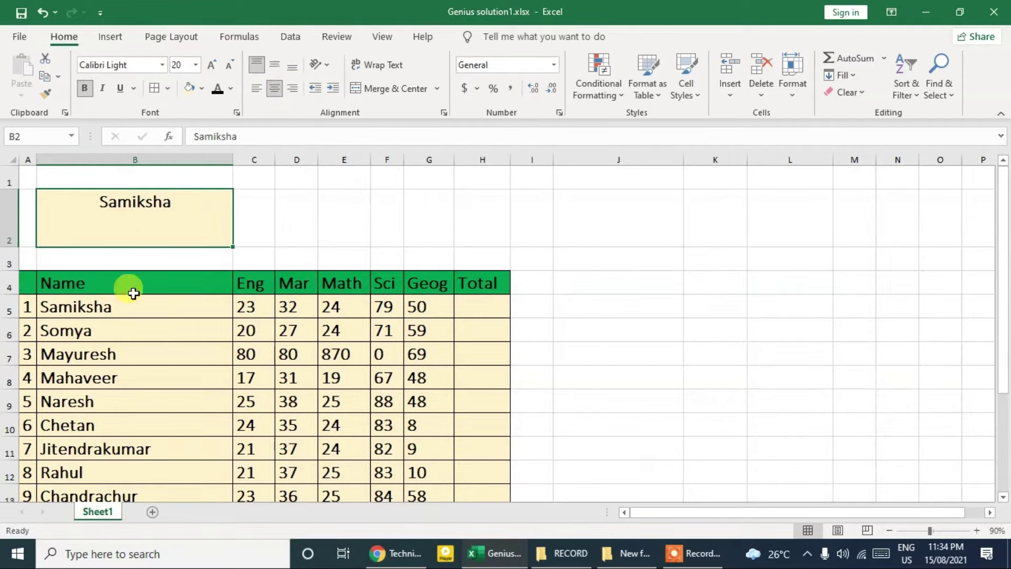
- Try centre and right alignment on the student data in A5:G11, then restore left alignment
scroll(195, 237, "down", 1)
scroll(137, 247, "up", 1)
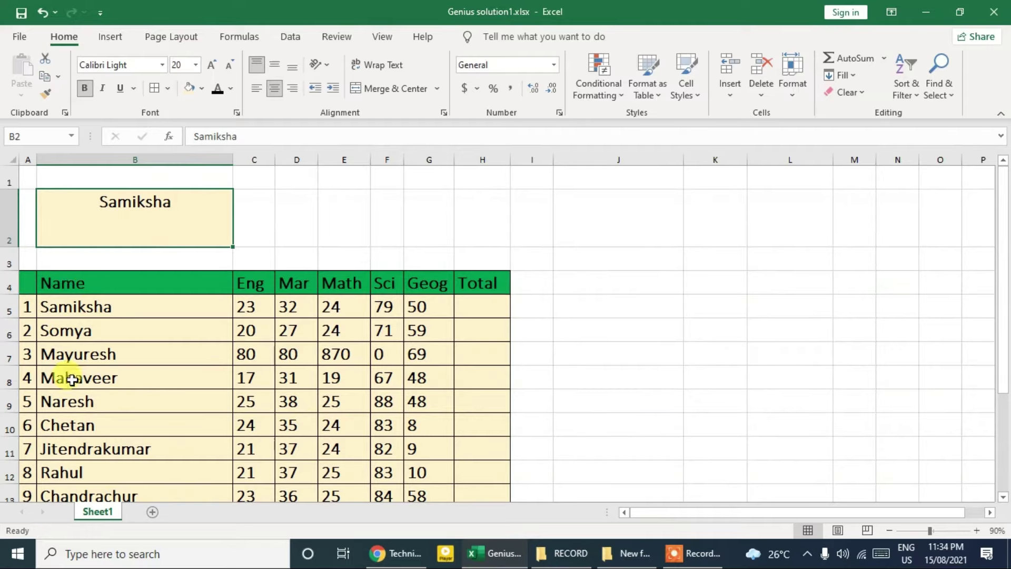
left_click(557, 308)
left_click_drag(27, 307, 449, 438)
left_click(274, 89)
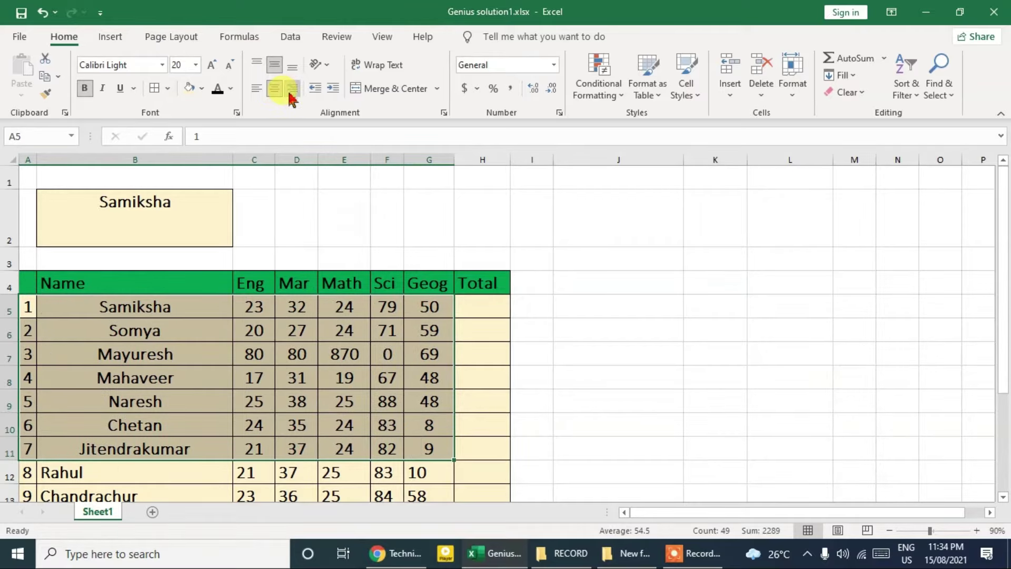
left_click(292, 99)
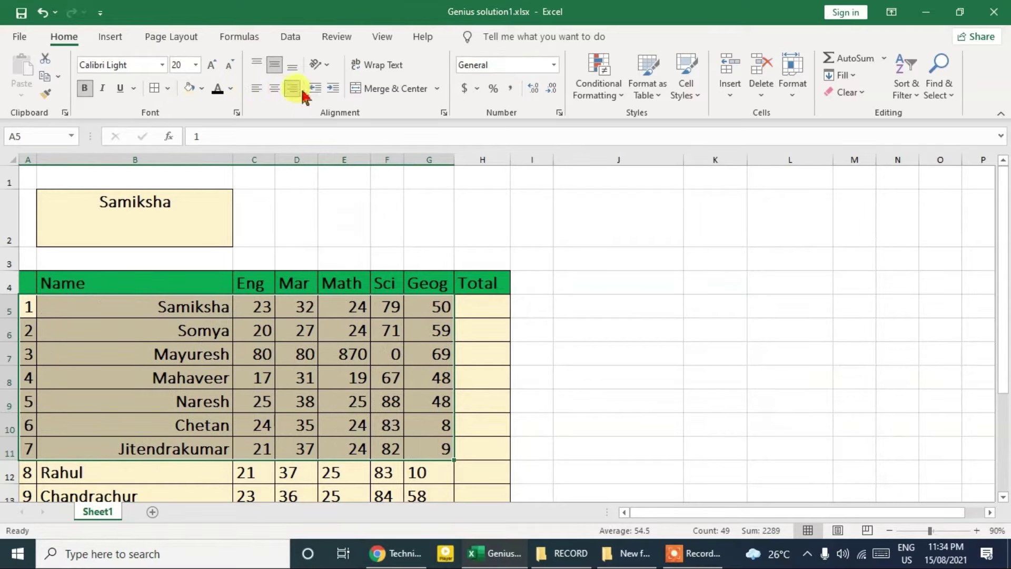
left_click(256, 89)
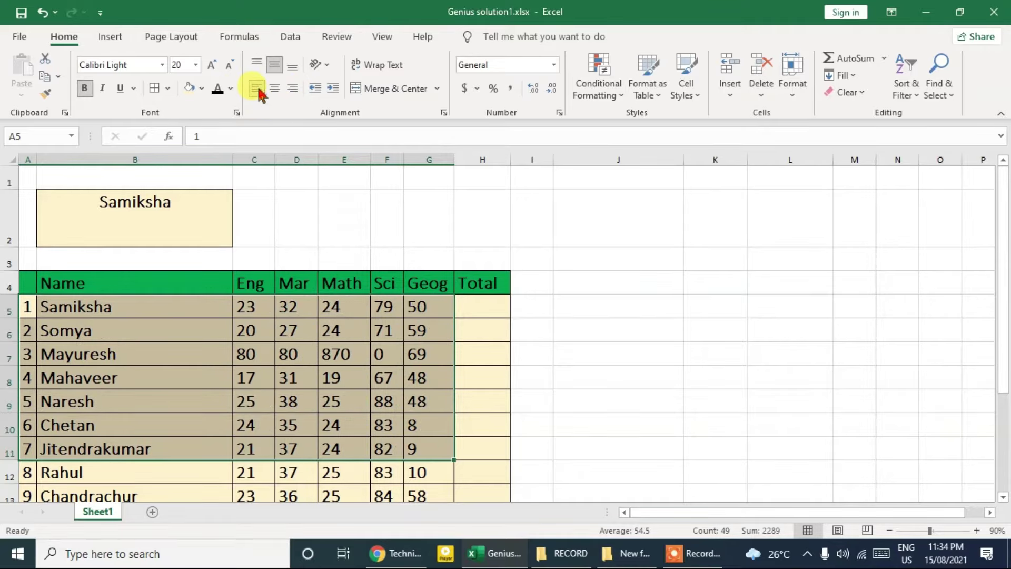
left_click(339, 382)
- Try centre and right alignment on the Mar marks in D5:D10, then restore left alignment
left_click_drag(295, 311, 304, 436)
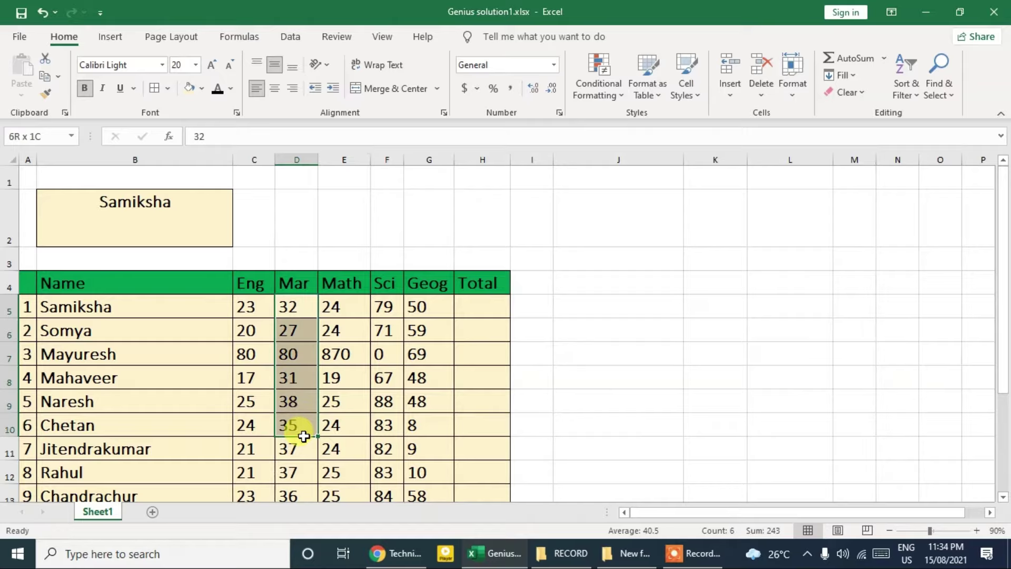
left_click(275, 89)
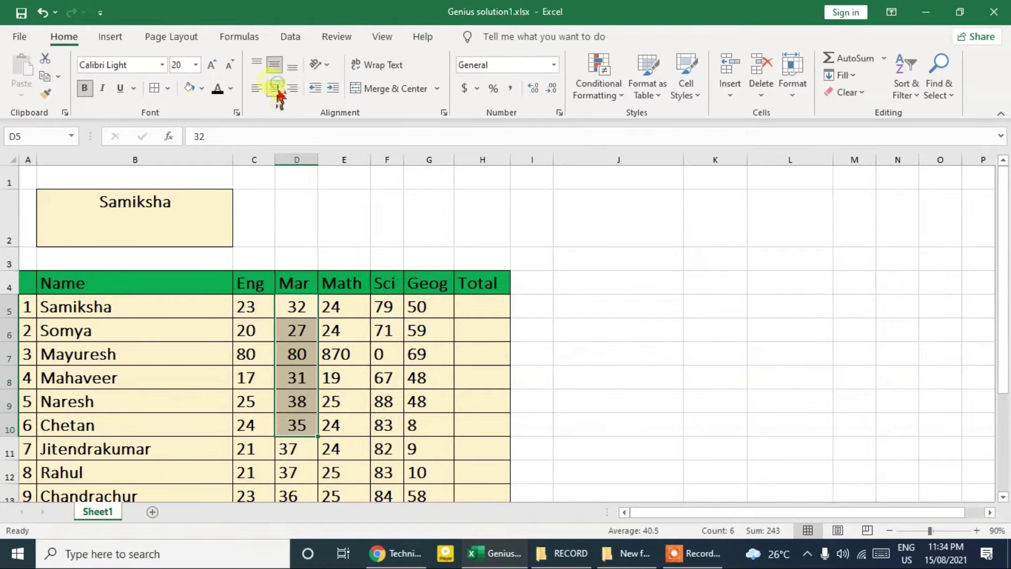
left_click(293, 89)
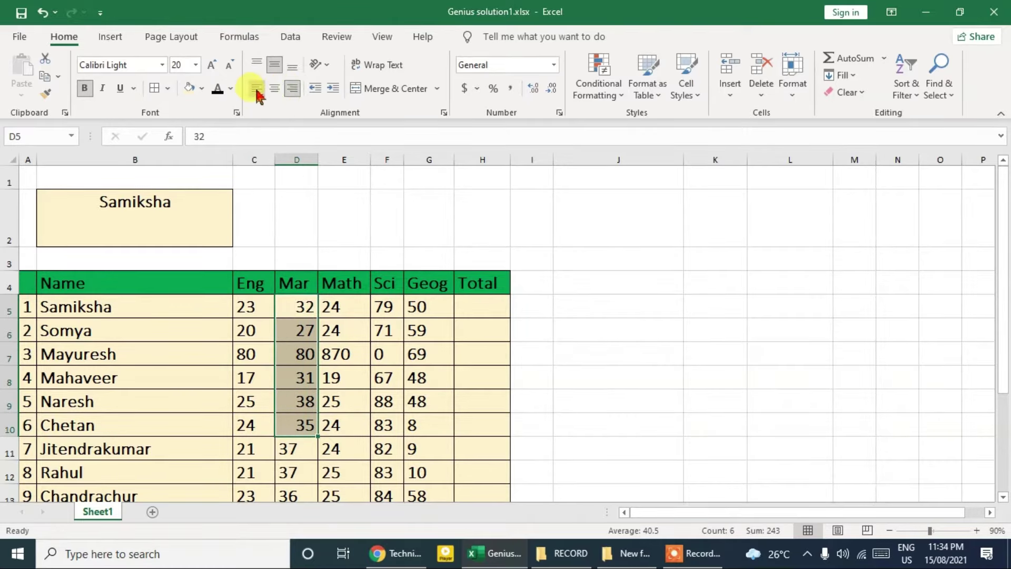
left_click(257, 88)
- Try bottom and top vertical alignment on the name in cell B2, finishing with middle alignment
left_click(187, 201)
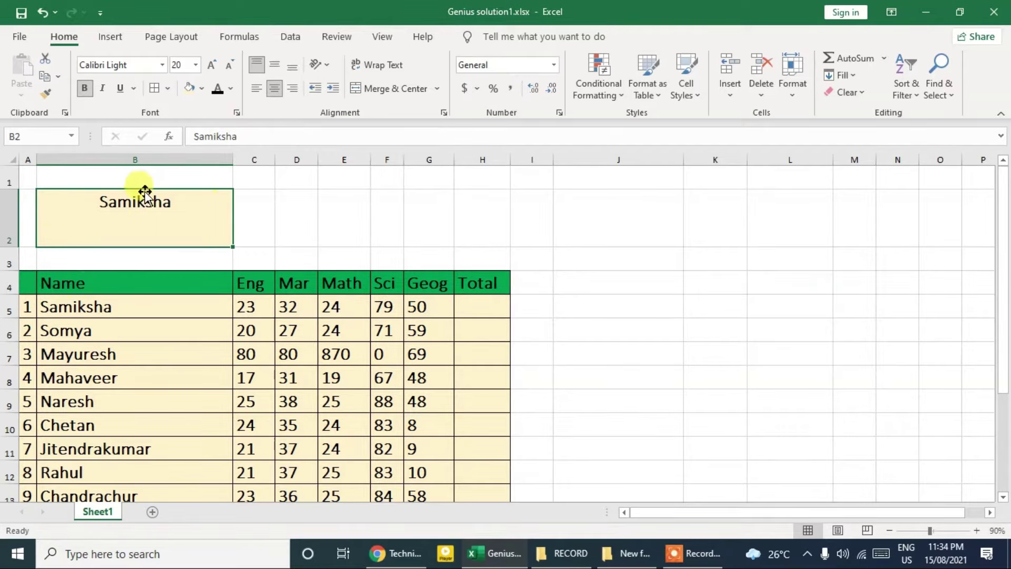
left_click(117, 199)
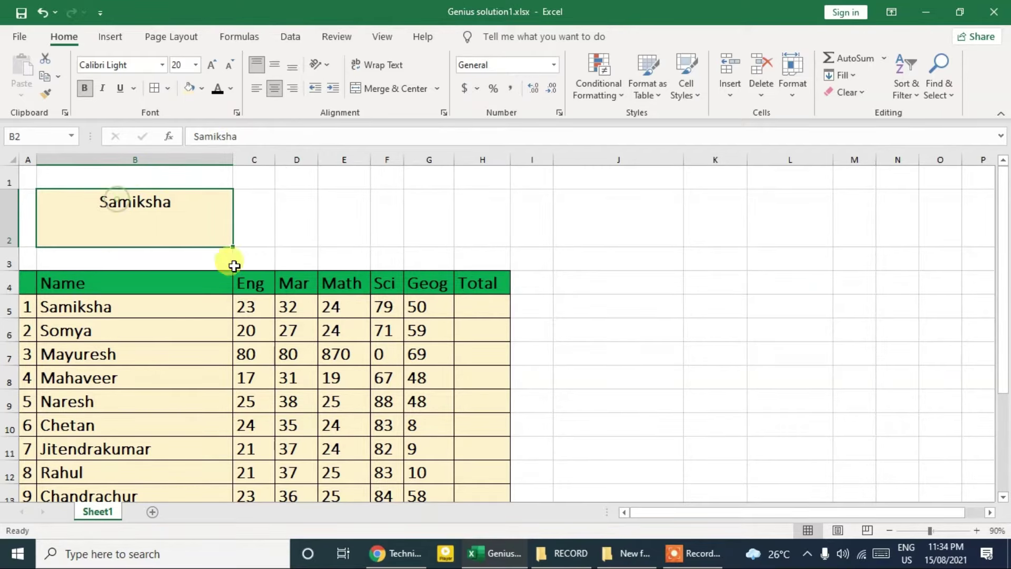
left_click(274, 67)
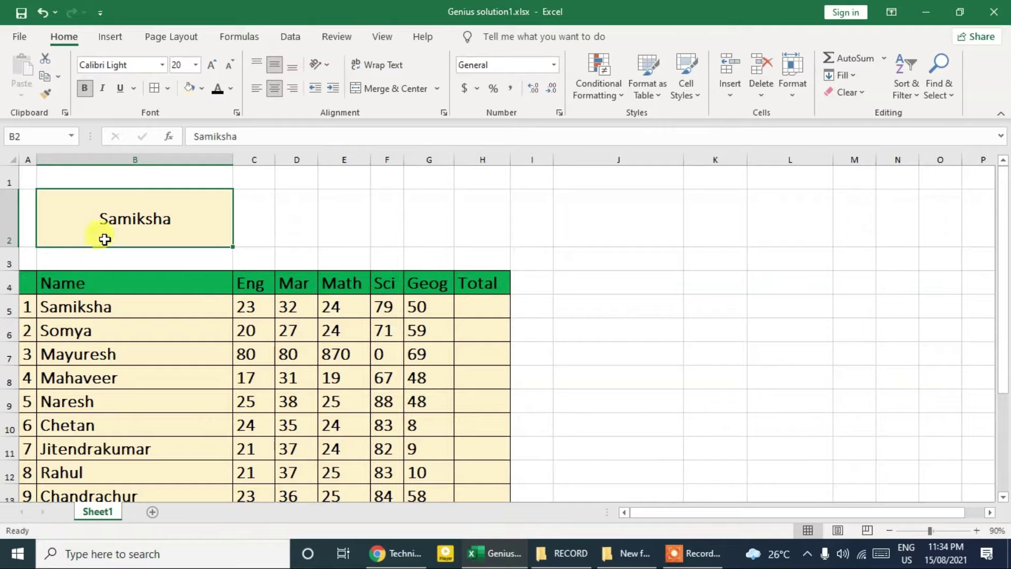
left_click(292, 65)
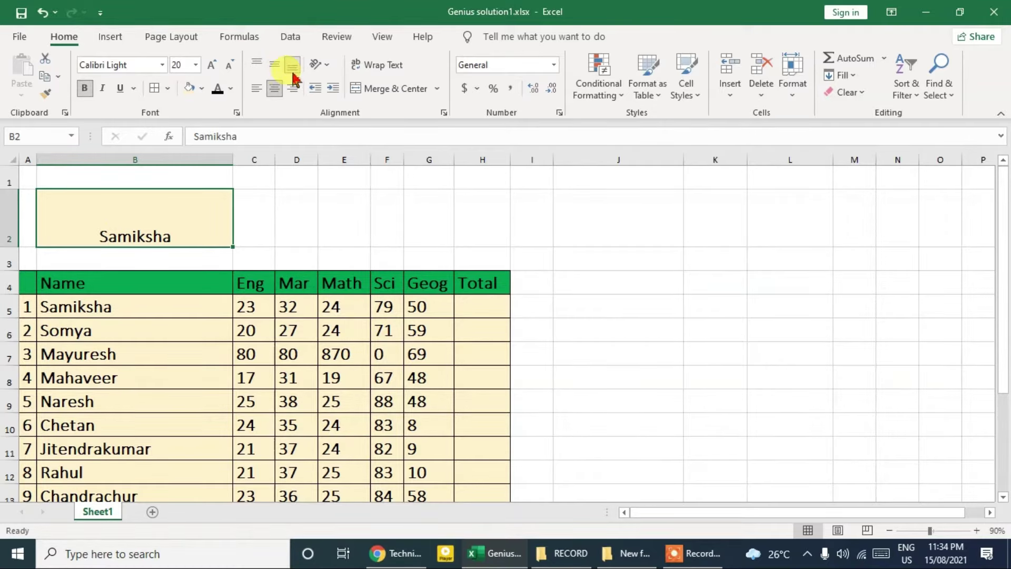
left_click(255, 65)
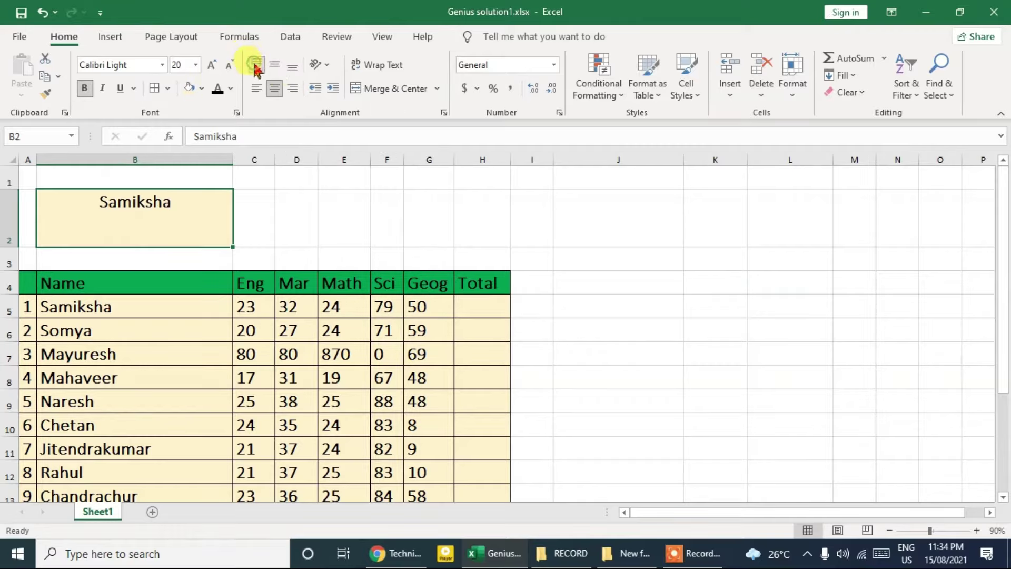
left_click(277, 65)
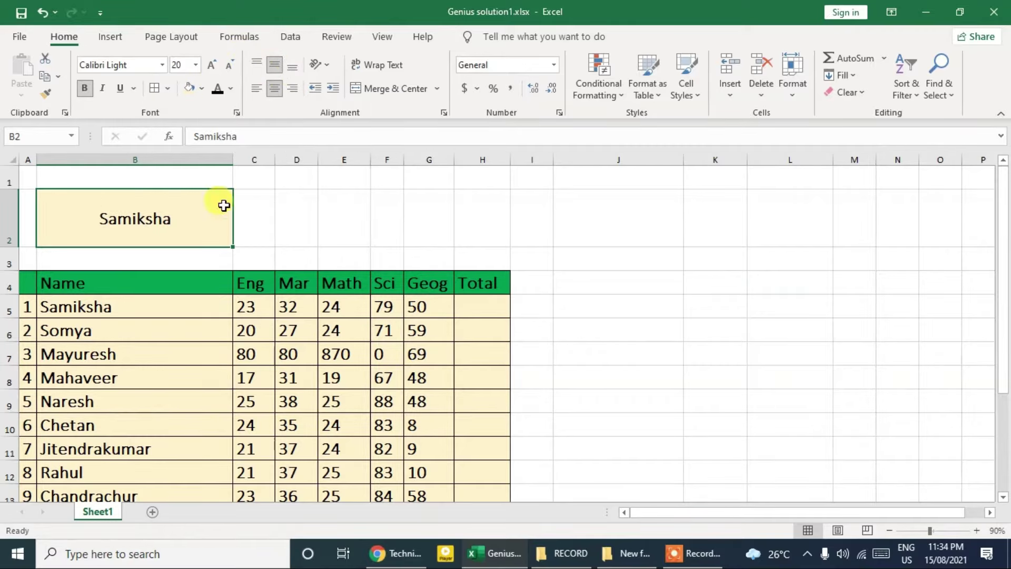
left_click(305, 206)
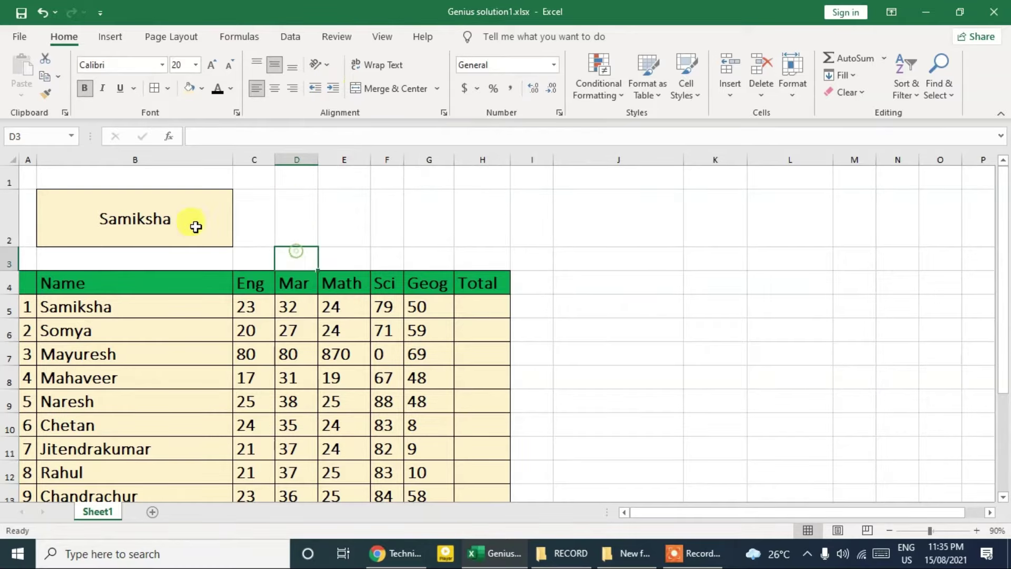
- Insert a leading space before the name in cell B2
left_click(113, 219)
double_click(83, 222)
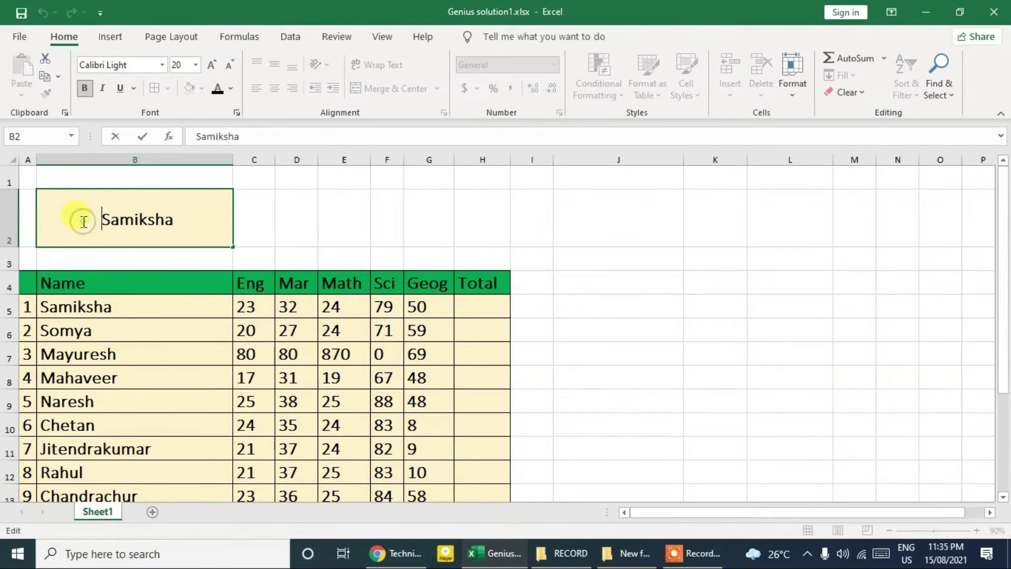
left_click(355, 228)
- Increase the indent of the name in cell B2 several times and reduce it to a small left indent
left_click(179, 207)
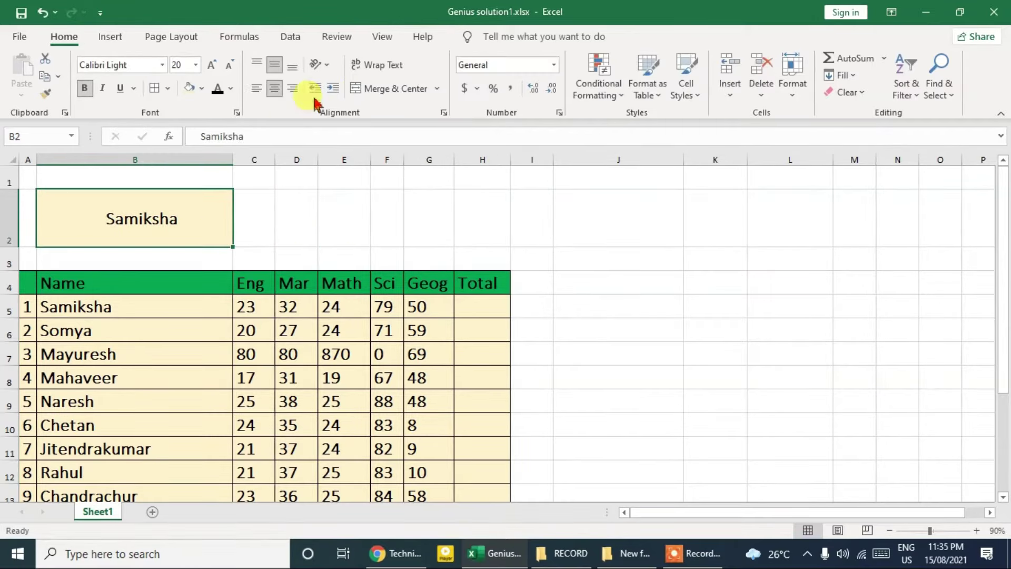
left_click(331, 89)
left_click(332, 90)
left_click(332, 89)
left_click(332, 90)
left_click(332, 89)
left_click(332, 89)
left_click(331, 89)
left_click(329, 89)
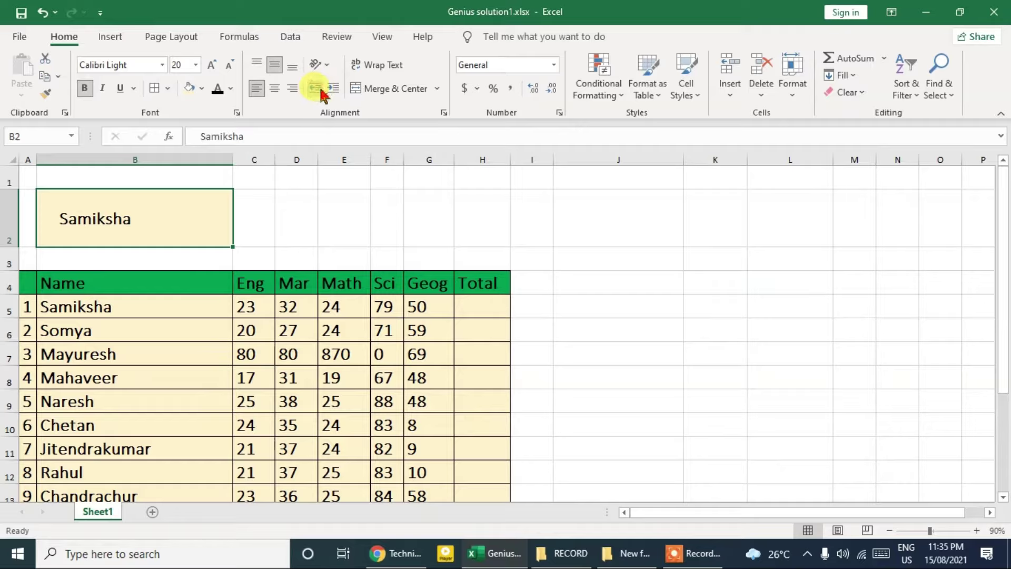
left_click(295, 228)
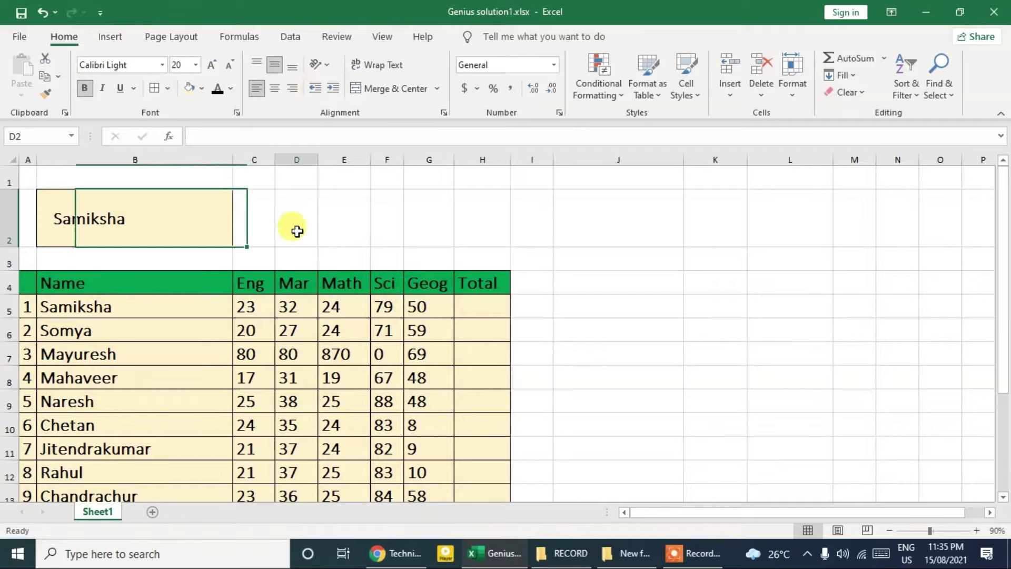
- Rotate the header text across row 4 with the Angle Counterclockwise orientation
left_click(329, 65)
left_click(216, 253)
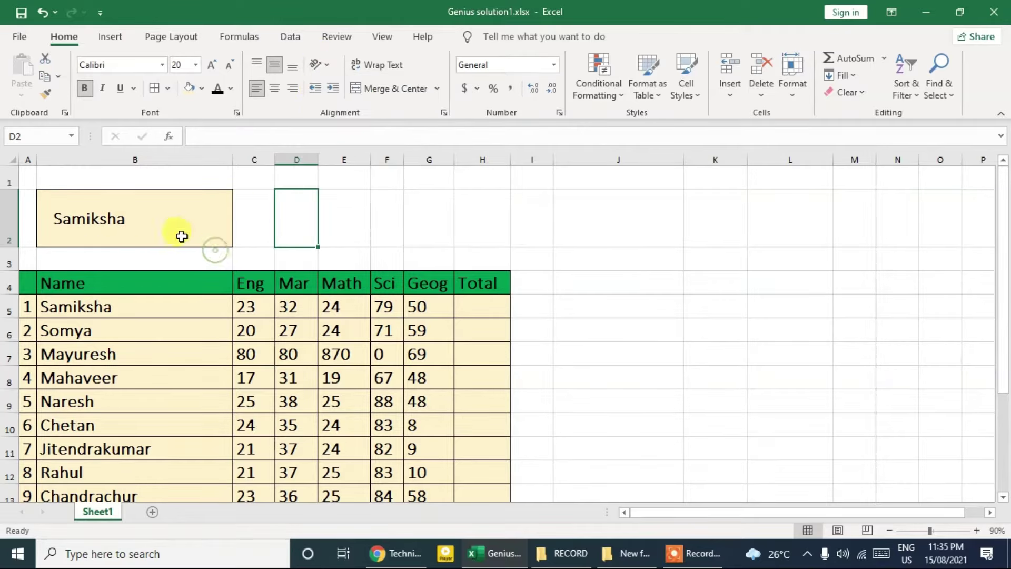
left_click(104, 292)
left_click_drag(104, 292, 464, 281)
left_click(9, 287)
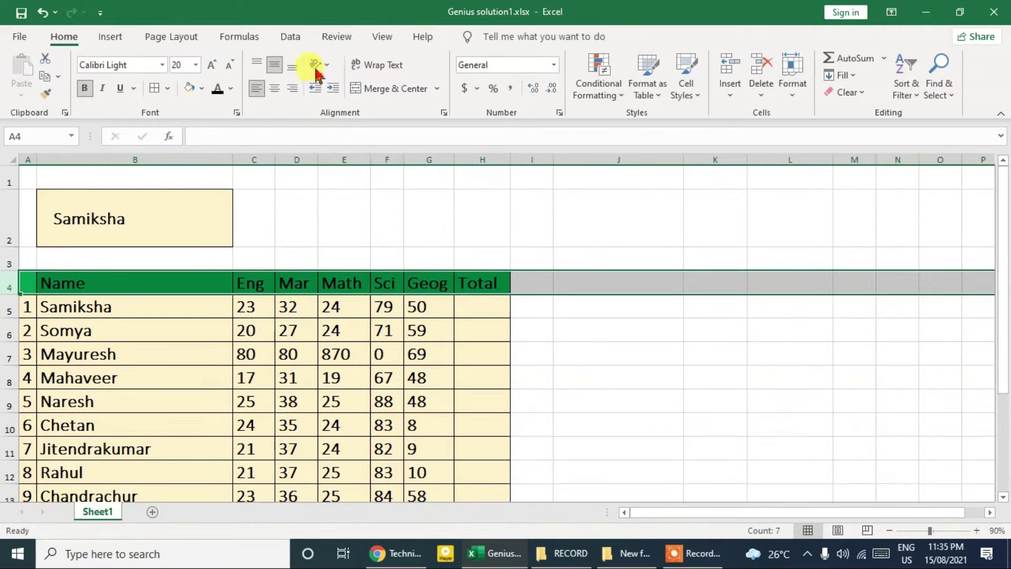
left_click(324, 66)
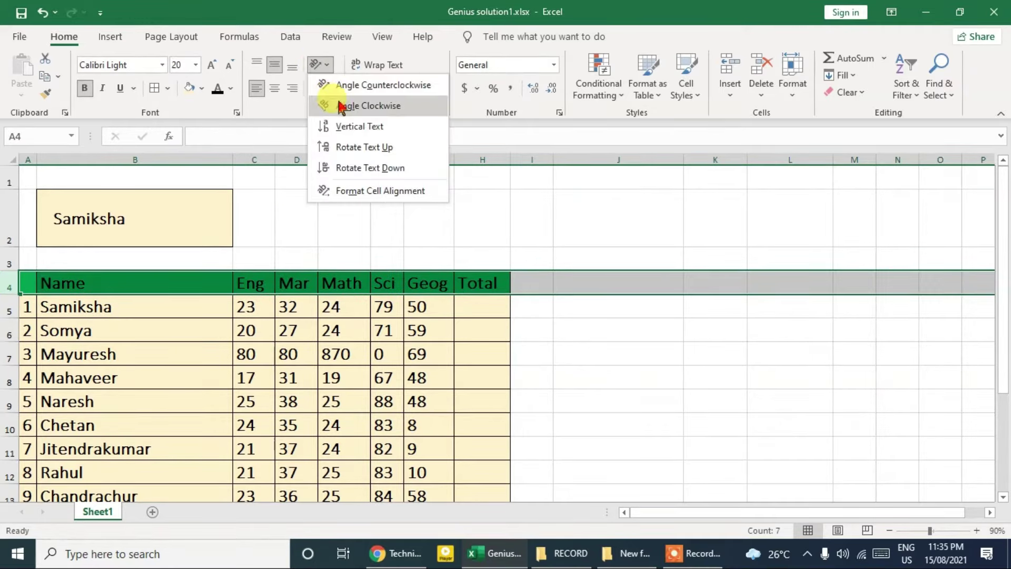
left_click(363, 88)
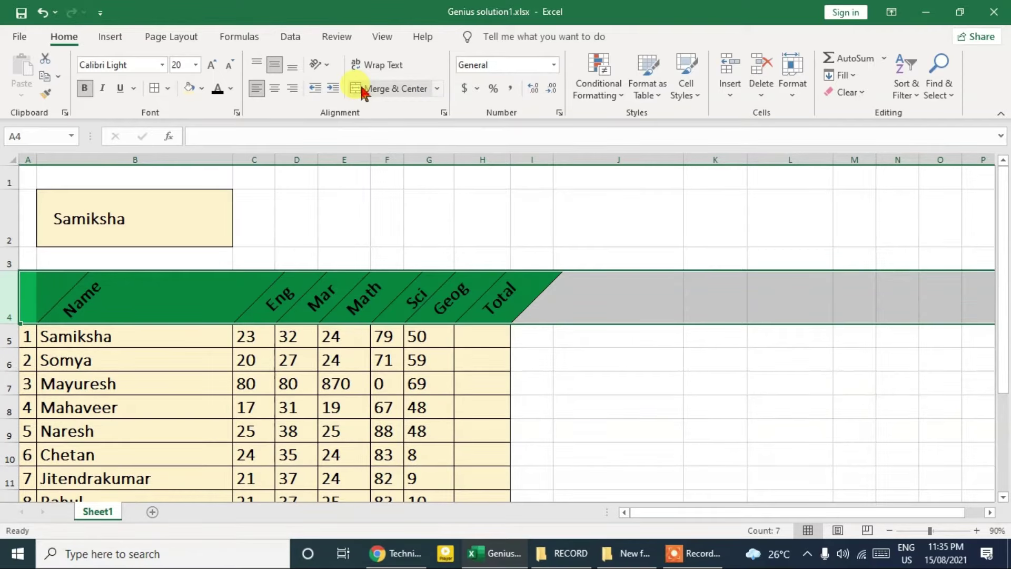
- Try the Angle Clockwise and Rotate Text Down orientations on the row 4 headers
left_click(321, 64)
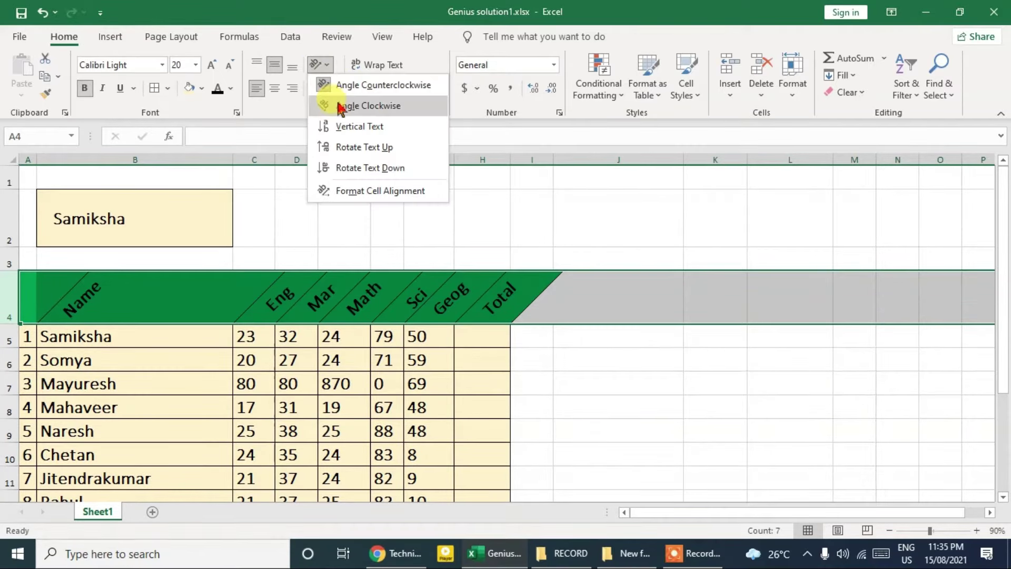
left_click(340, 107)
left_click(322, 65)
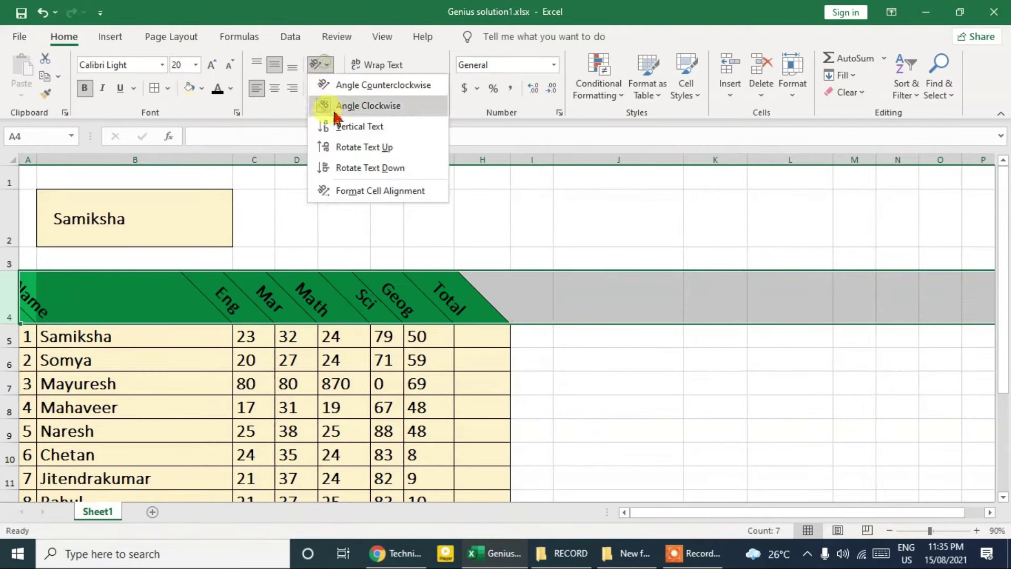
left_click(348, 169)
- Set a custom text orientation of 68 degrees for the row 4 headers in the cell alignment settings
left_click(321, 65)
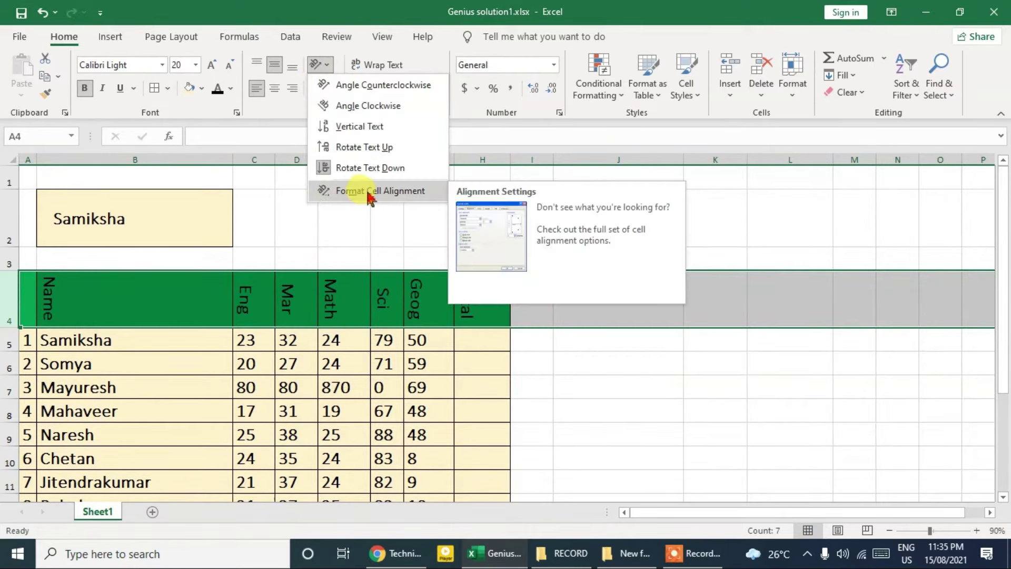
left_click(403, 194)
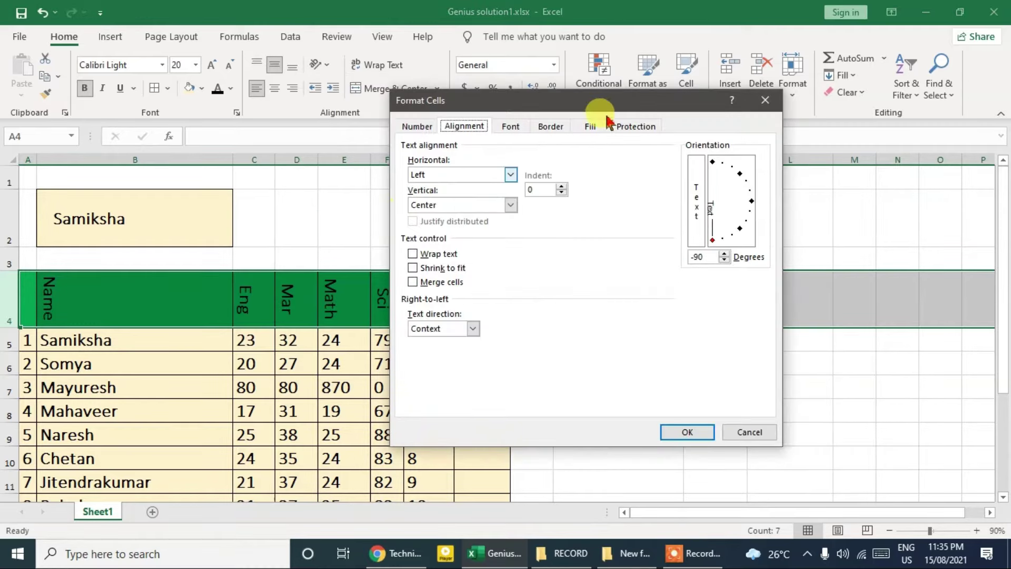
left_click_drag(653, 145, 658, 163)
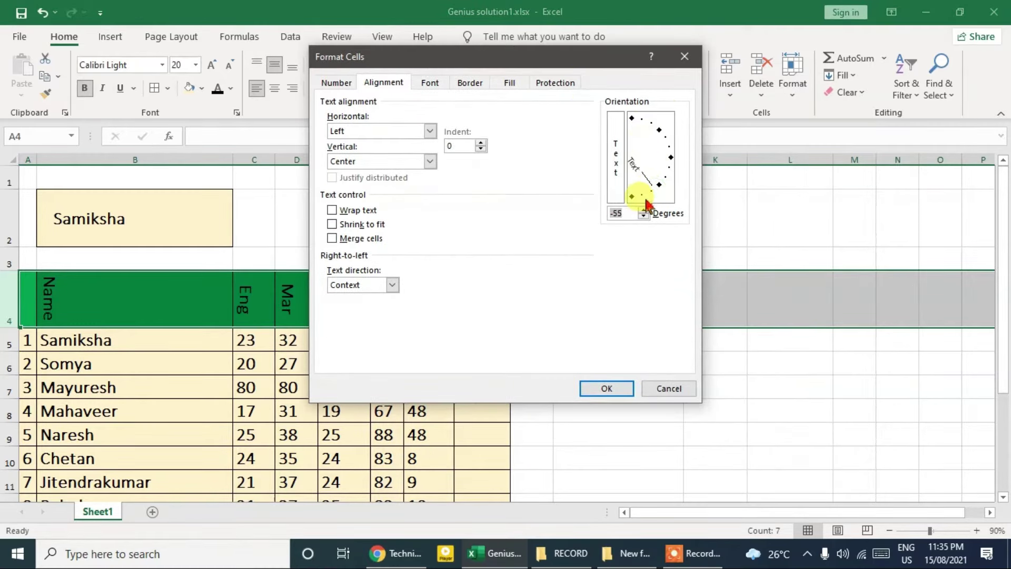
left_click_drag(656, 189, 643, 127)
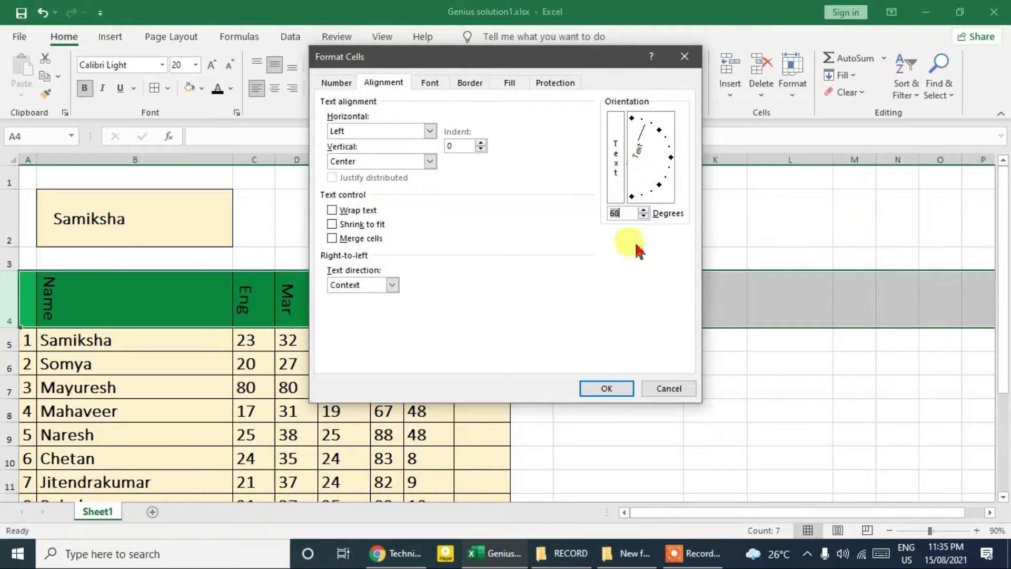
left_click(606, 389)
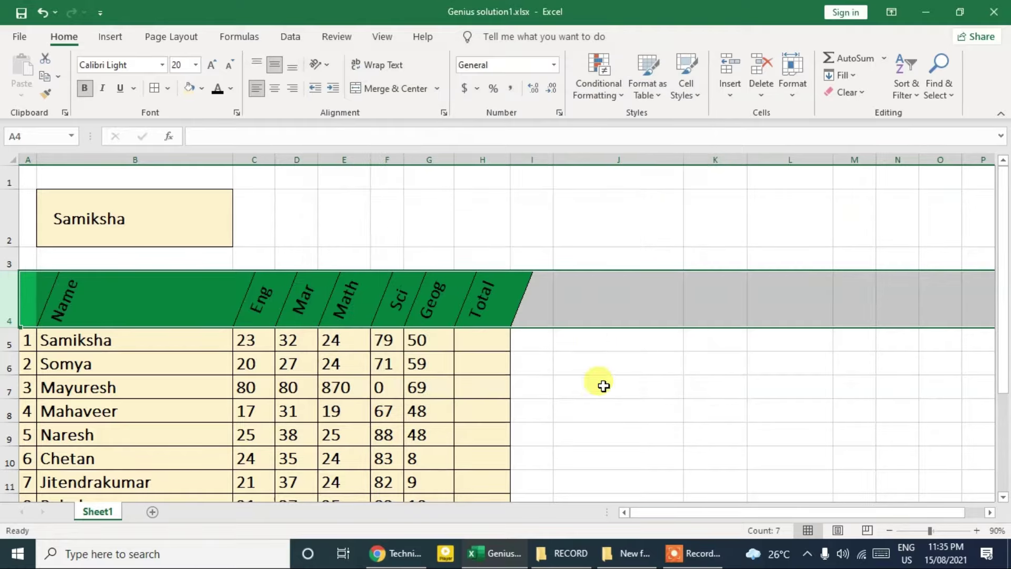
- Change the custom text orientation of the row 4 headers to -31 degrees
left_click(326, 64)
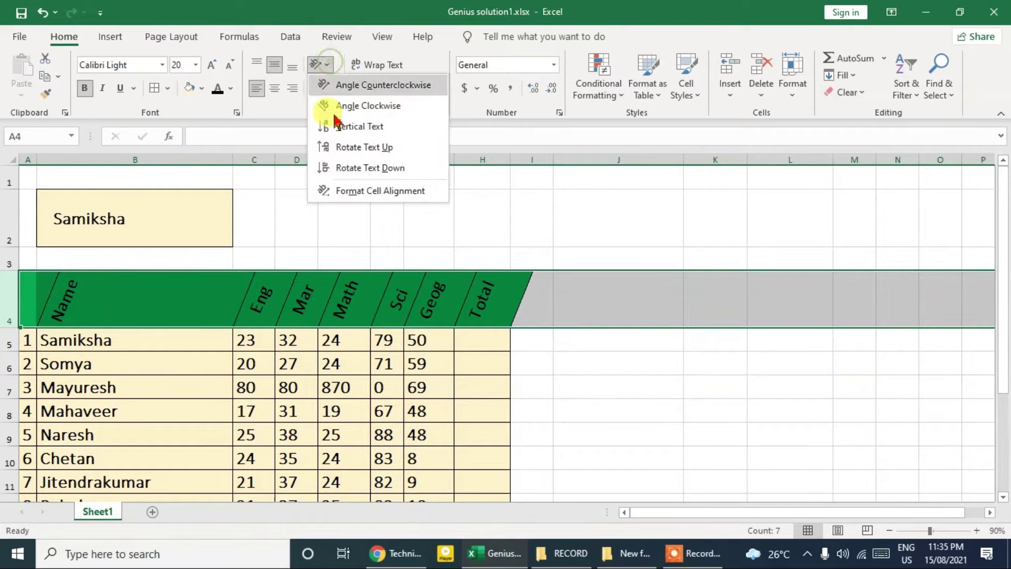
left_click(416, 193)
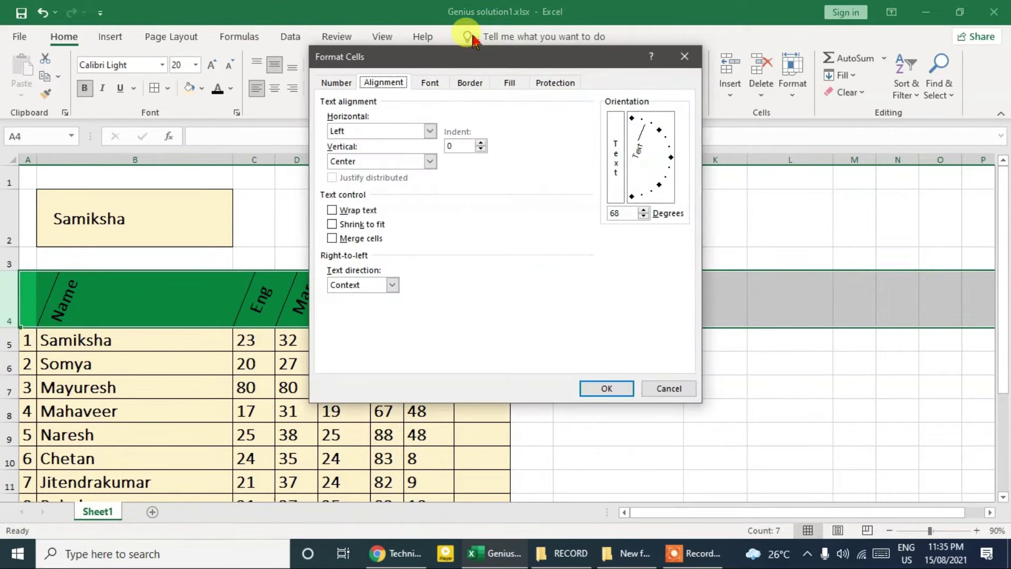
left_click_drag(650, 153, 645, 229)
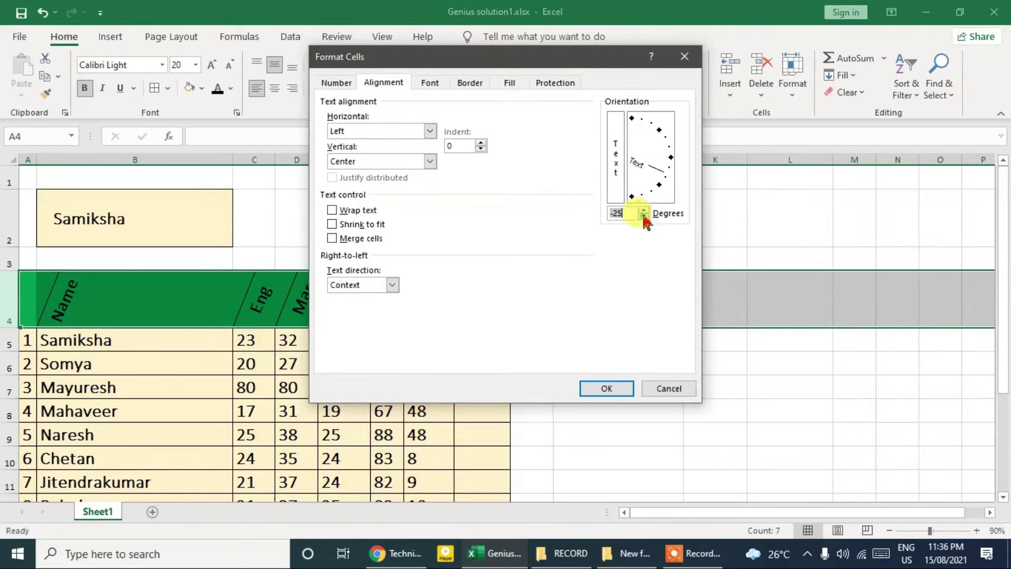
left_click(644, 216)
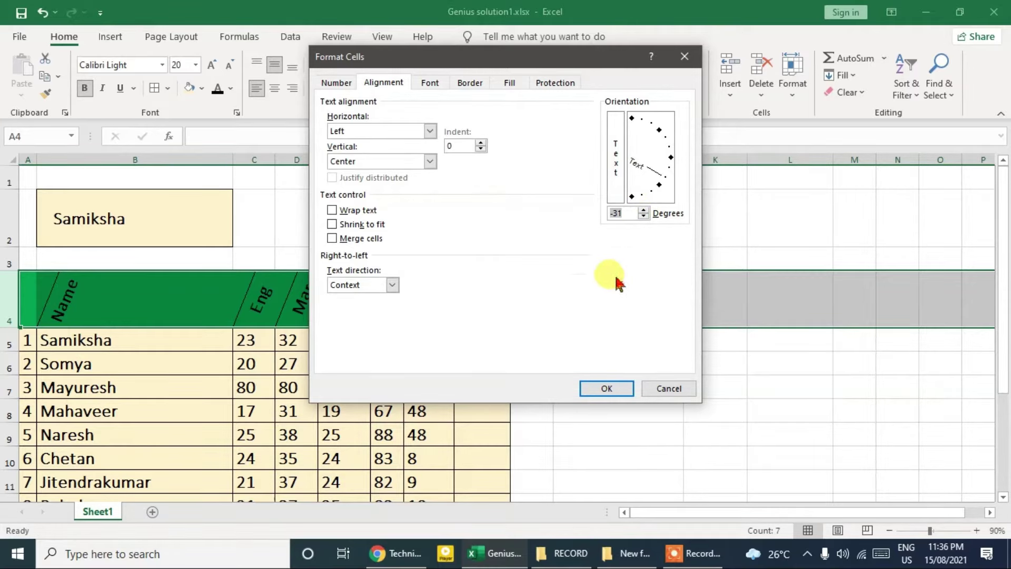
left_click(607, 389)
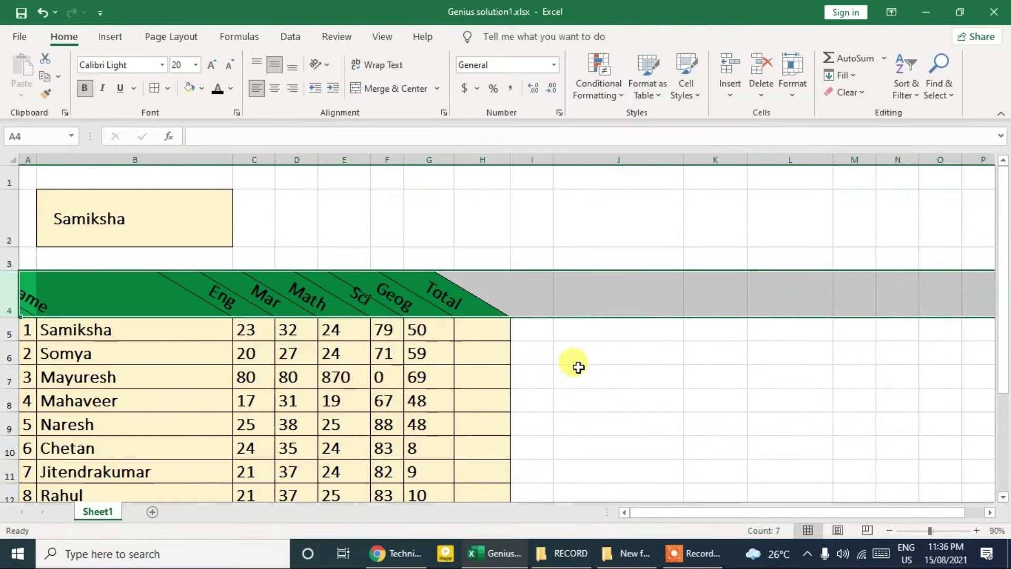
left_click(321, 65)
left_click(265, 204)
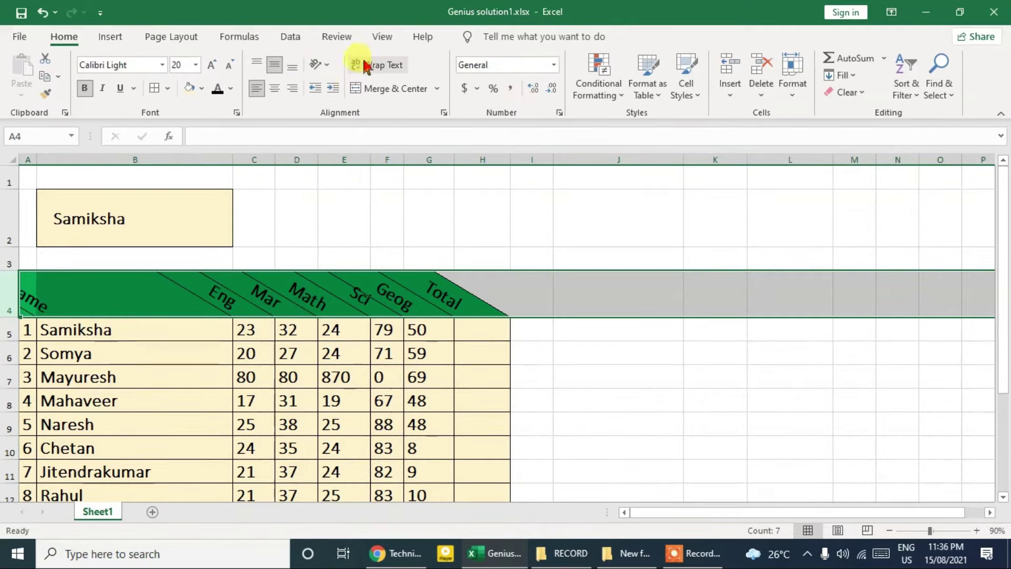
left_click(325, 179)
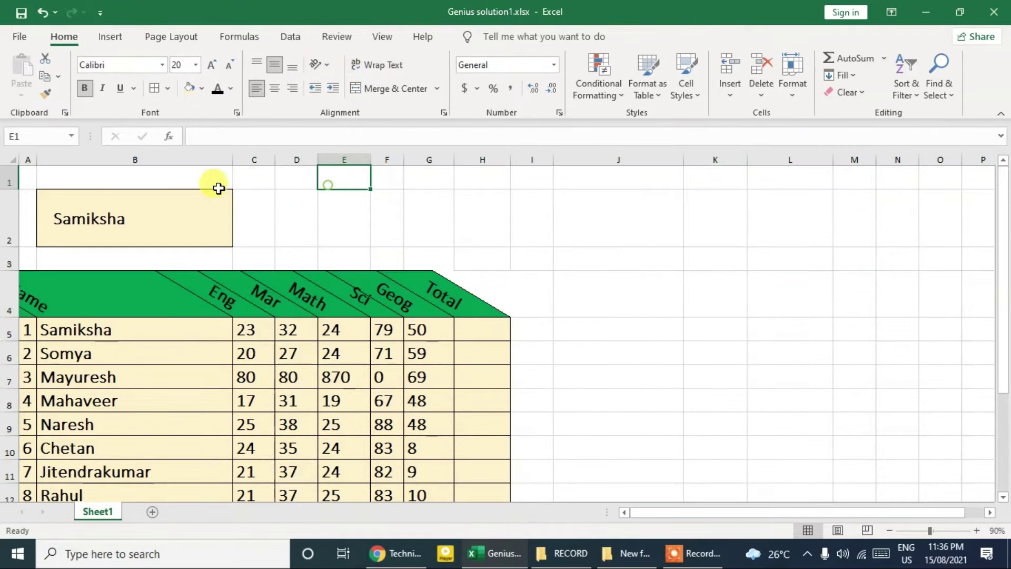
double_click(164, 207)
left_click(385, 259)
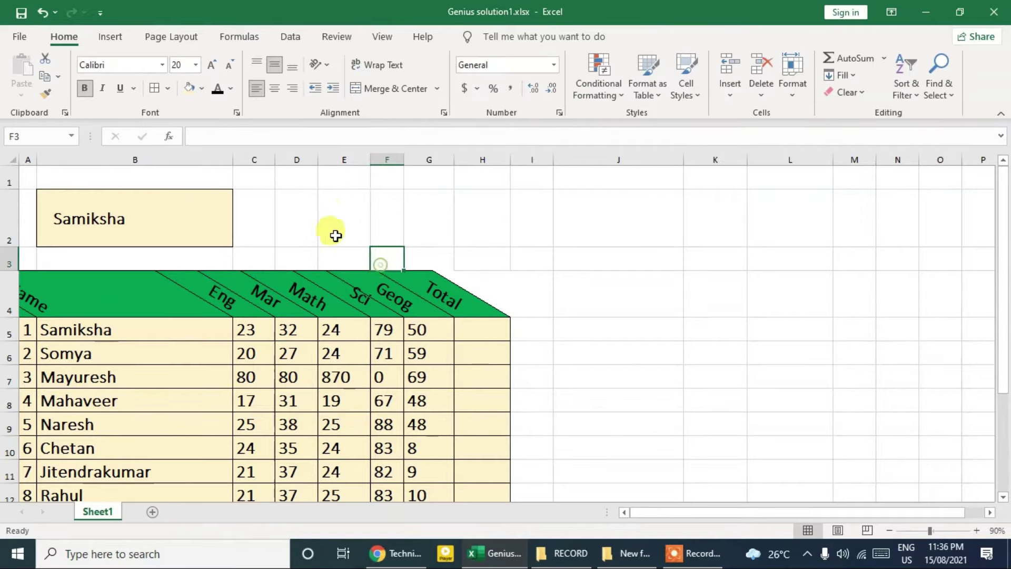
- Enter the text "genius solution" in cell D2
left_click(308, 206)
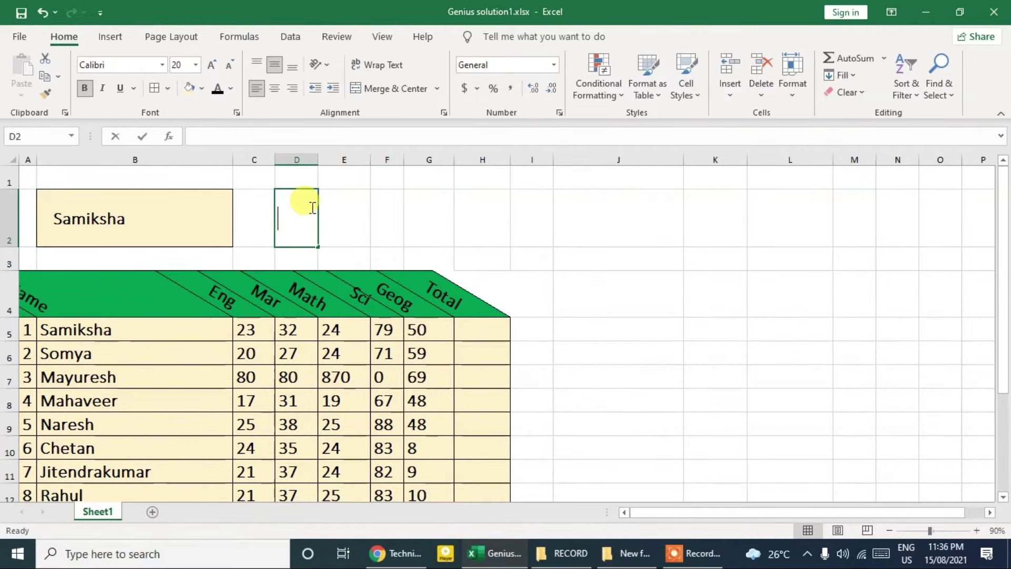
type("genius sol")
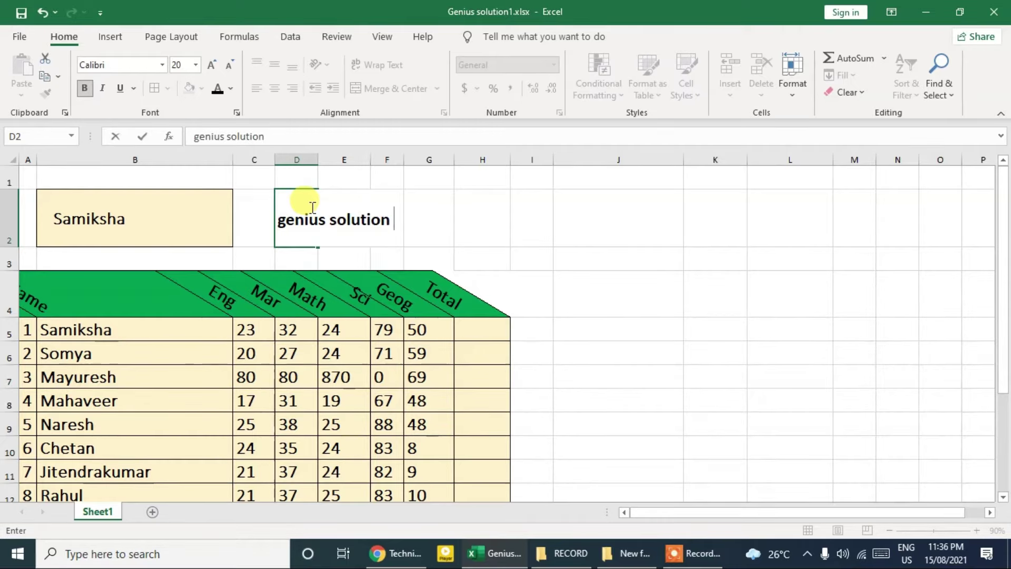
type("ution")
left_click(494, 217)
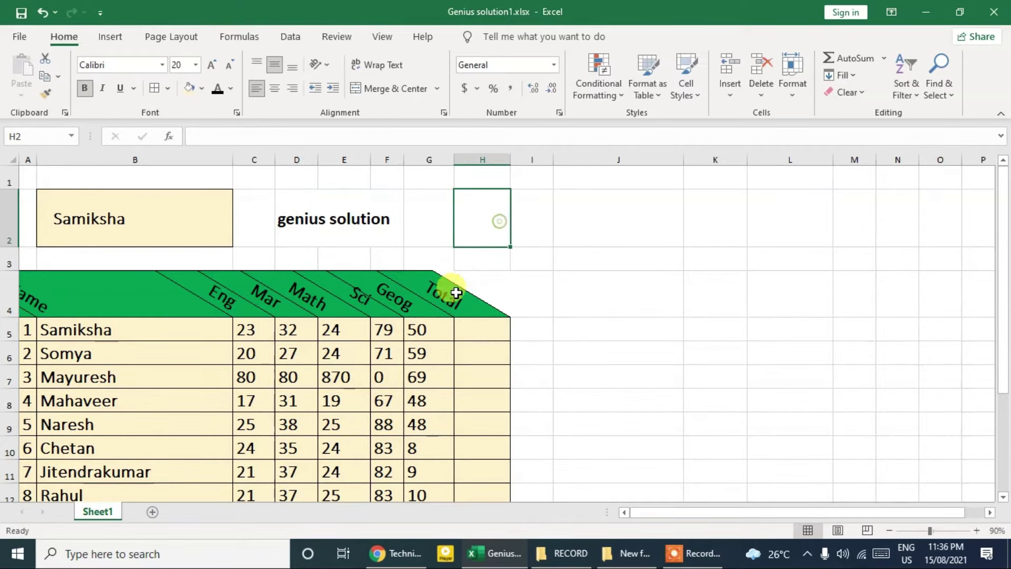
- Try to duplicate the "genius solution" text by copying cell E2 and pasting it into cell J5
left_click(296, 225)
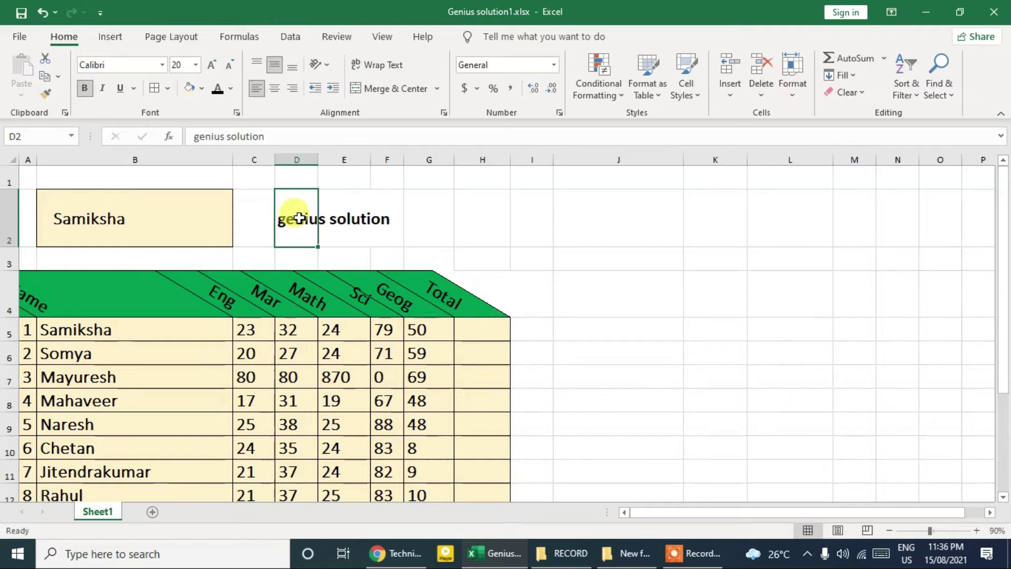
left_click(438, 222)
right_click(331, 214)
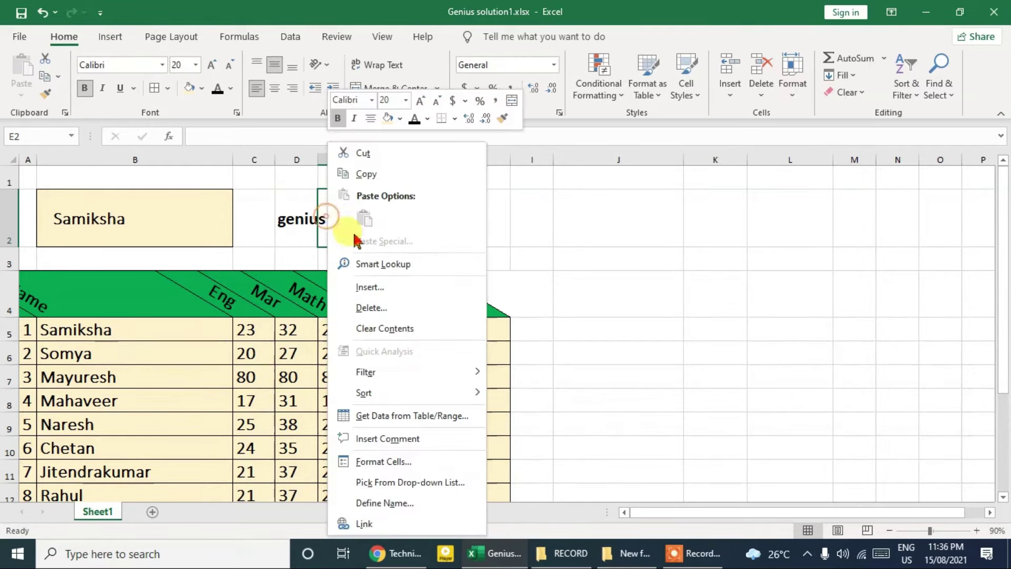
left_click(380, 179)
left_click(605, 329)
left_click(24, 68)
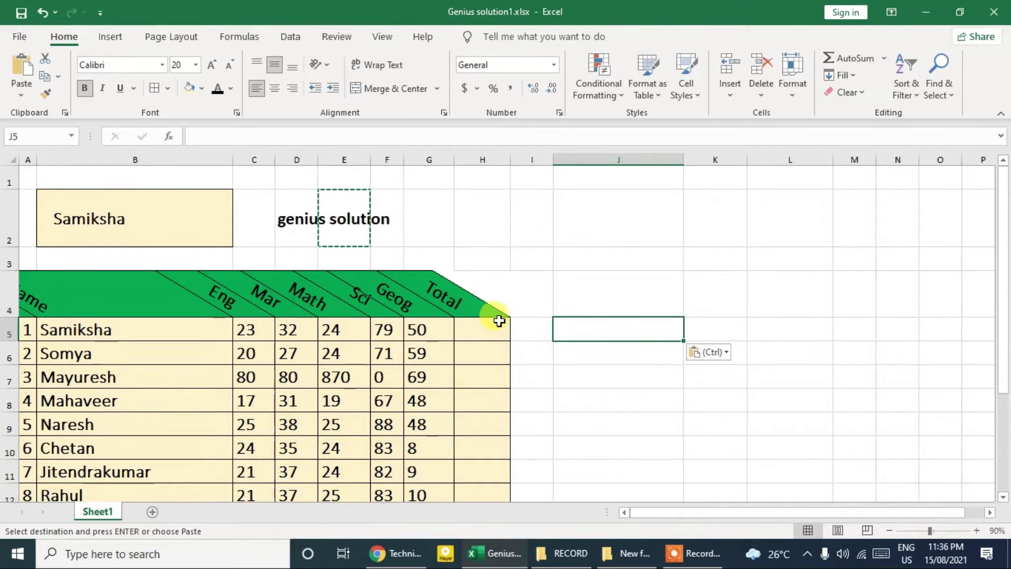
left_click(653, 366)
left_click(639, 330)
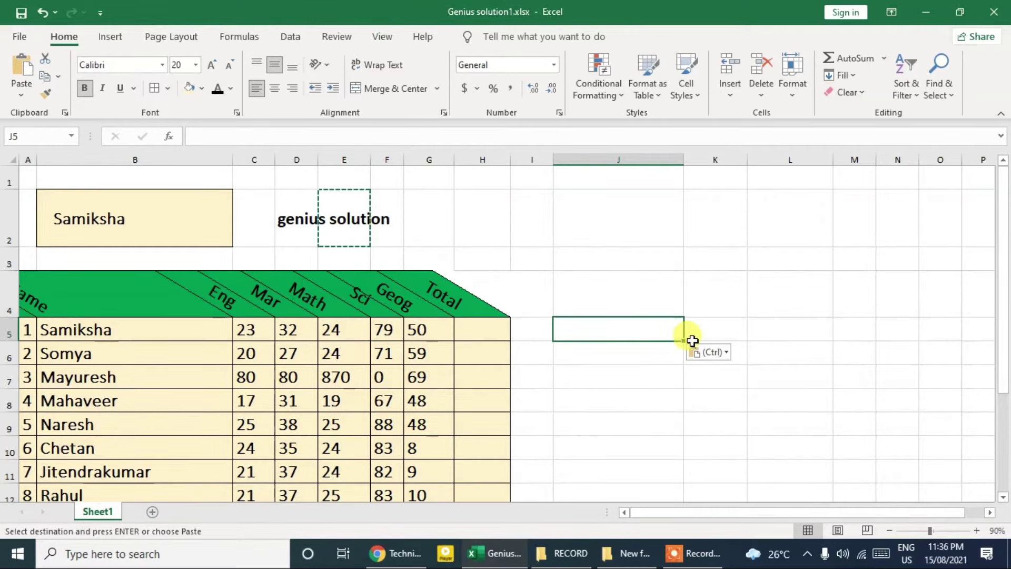
left_click(708, 352)
left_click(721, 397)
left_click(641, 352)
key("ctrl")
left_click(626, 326)
double_click(626, 325)
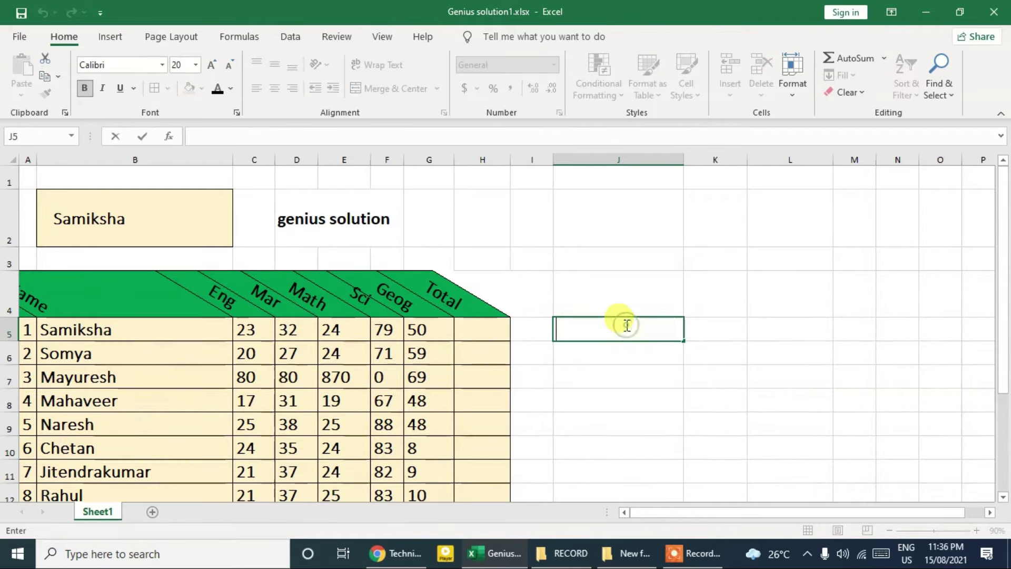
left_click(624, 374)
- Copy the "genius solution" text from cell D2 and paste it into cell J5
left_click(299, 220)
right_click(299, 220)
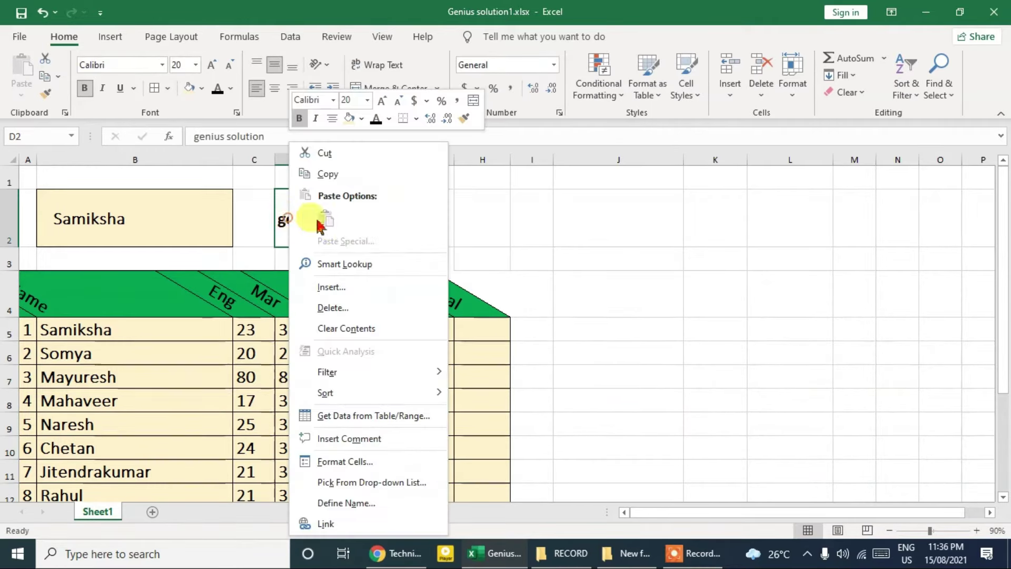
left_click(327, 176)
left_click(614, 331)
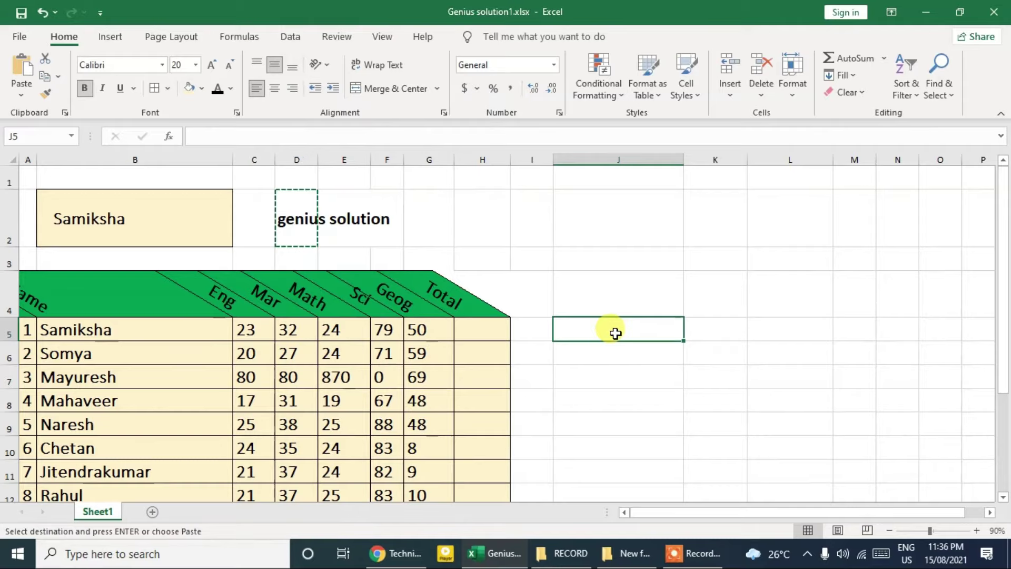
key("ctrl+v")
left_click(616, 378)
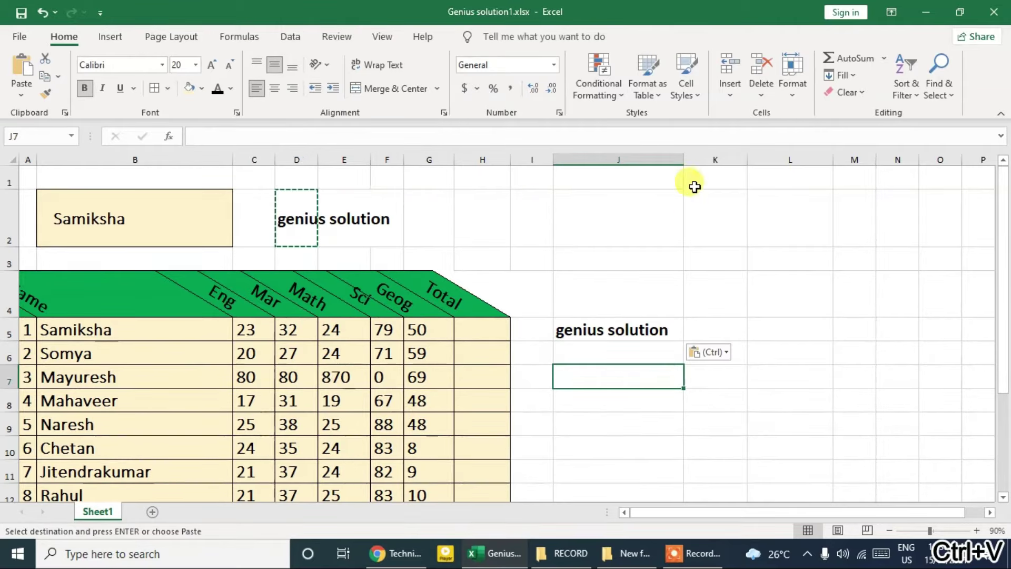
- Narrow column J to less than the width of "genius solution" and wrap the text in cell J5
left_click_drag(684, 159, 620, 160)
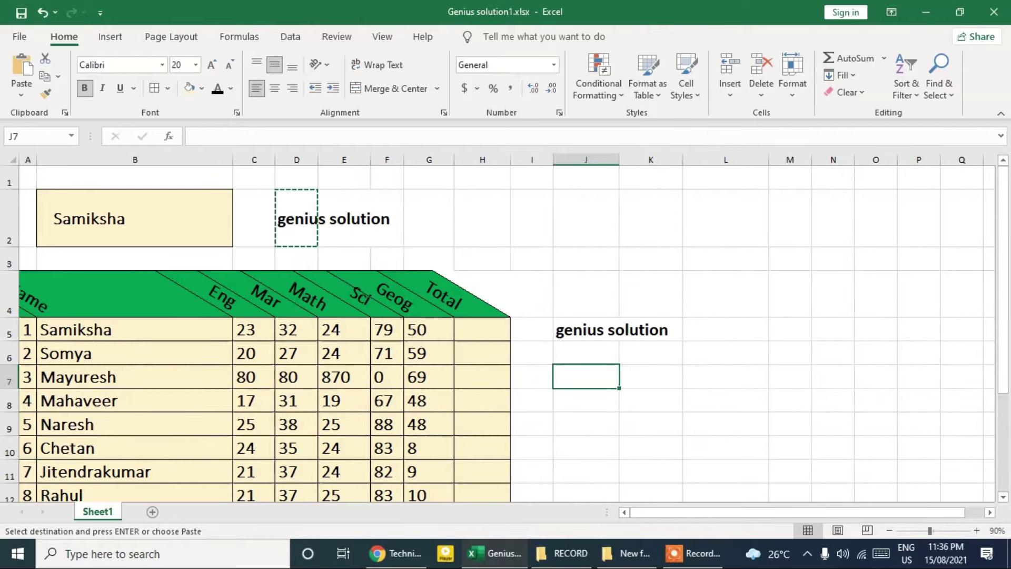
left_click(580, 325)
double_click(580, 325)
left_click(585, 404)
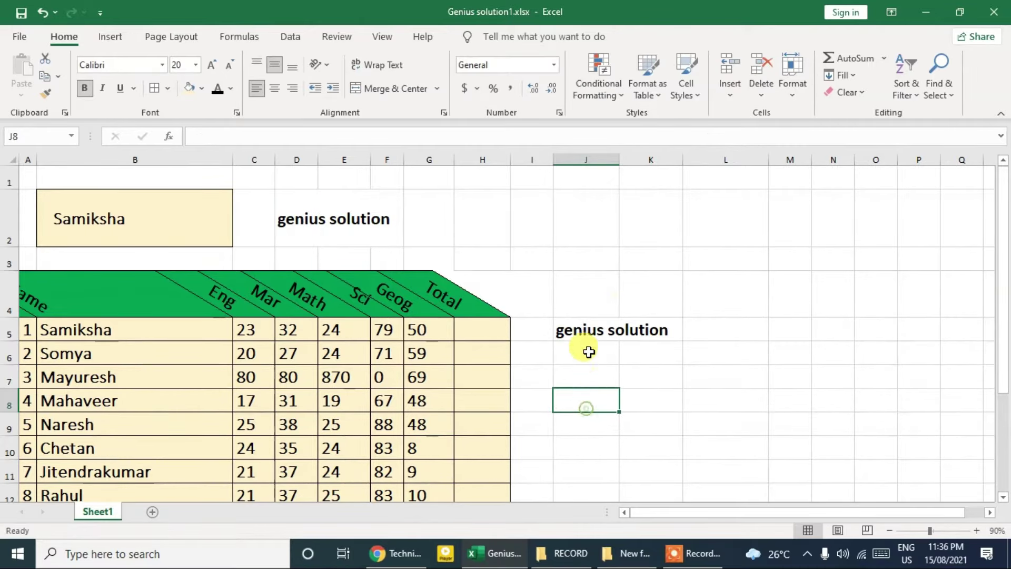
left_click(589, 330)
left_click_drag(589, 341, 585, 350)
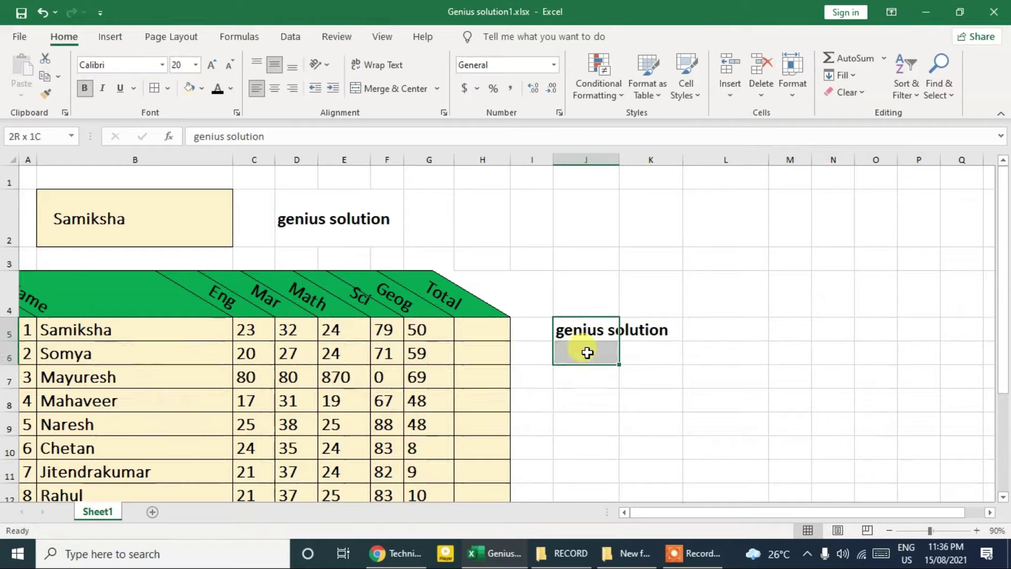
left_click(377, 66)
left_click(586, 342)
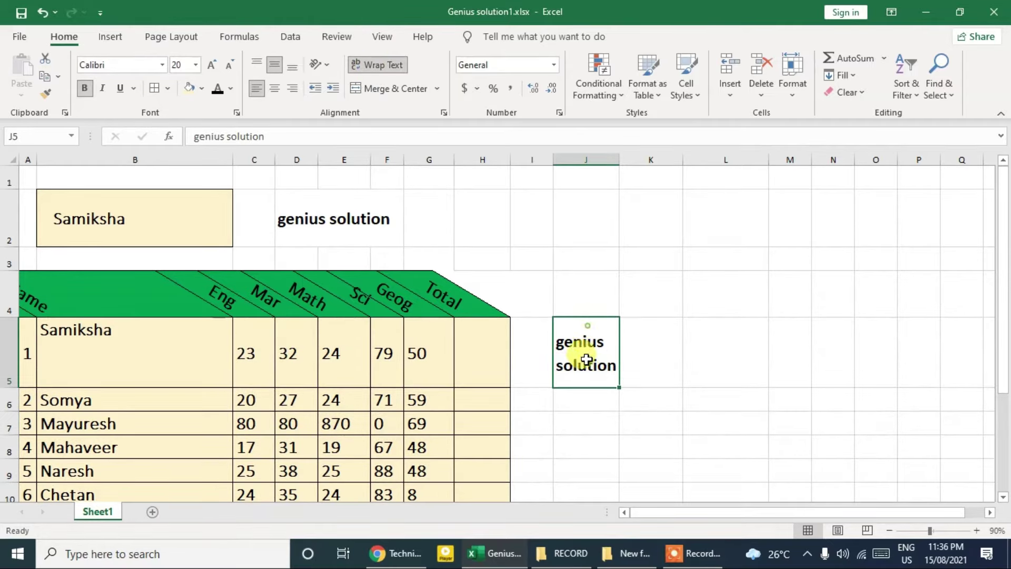
- Narrow column J further to test the wrapping, and widen it until each word in J5 fits on its own line
left_click_drag(620, 160, 597, 161)
left_click(597, 193)
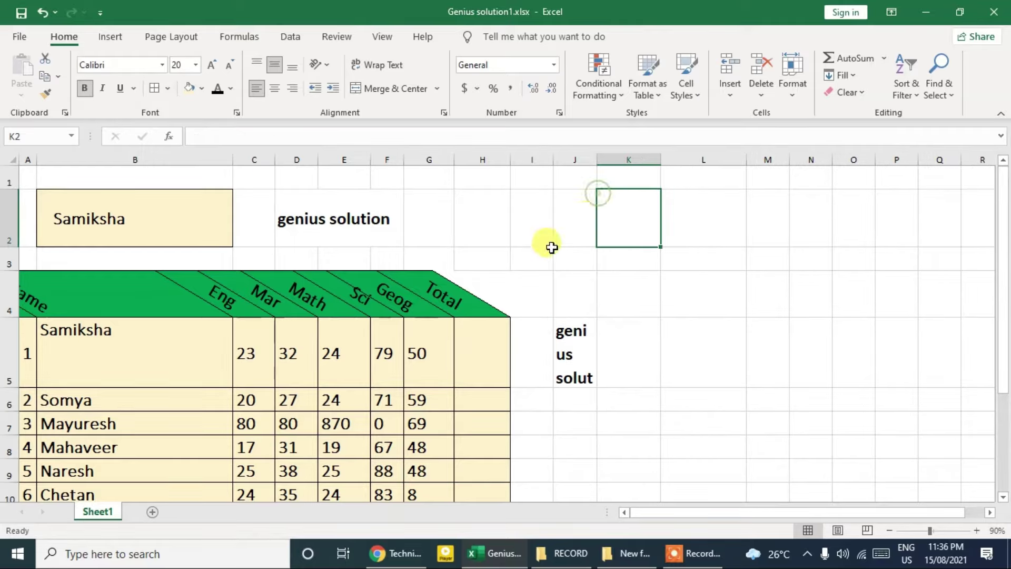
left_click(583, 334)
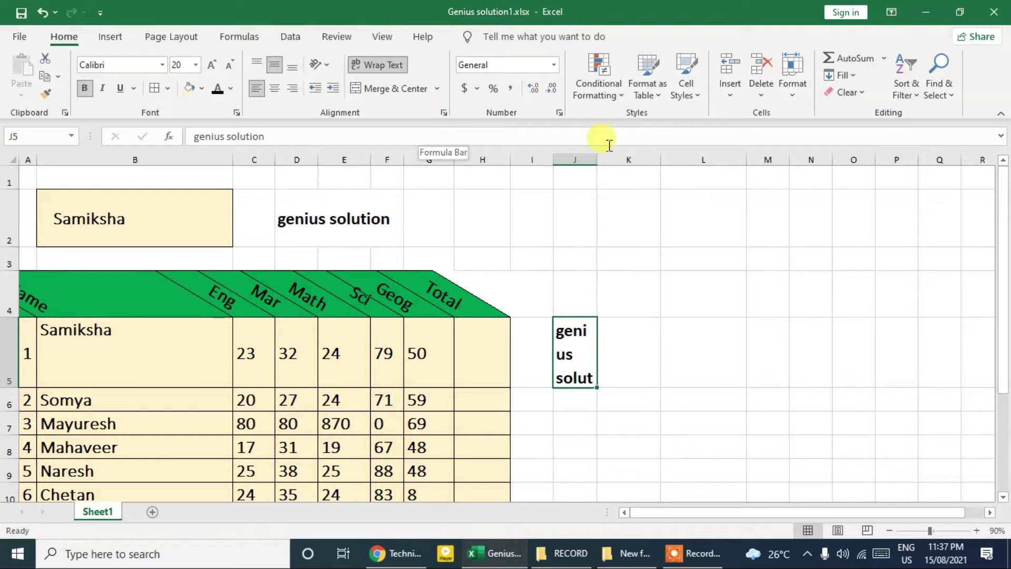
left_click(601, 173)
left_click_drag(597, 159, 637, 159)
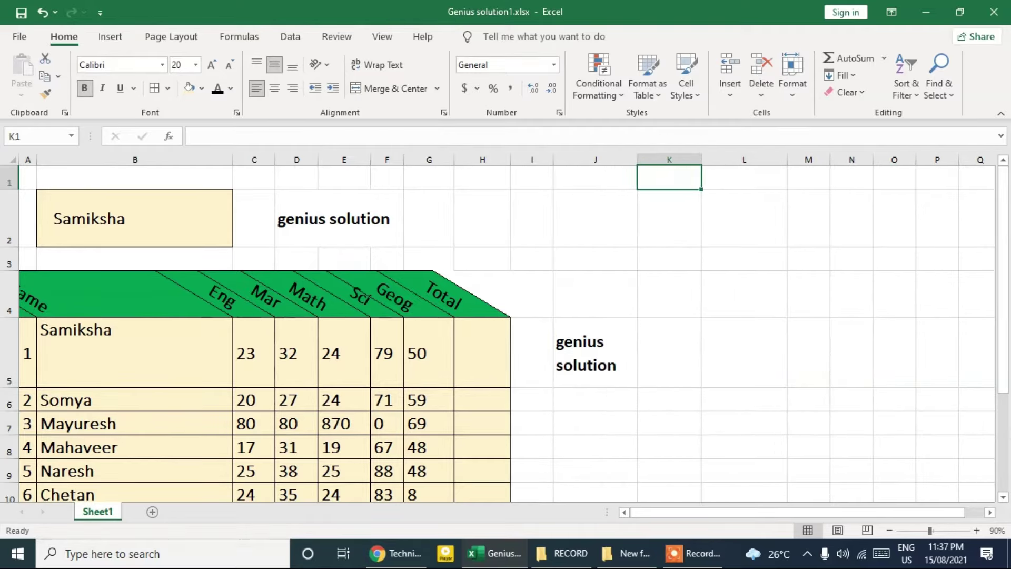
left_click(592, 321)
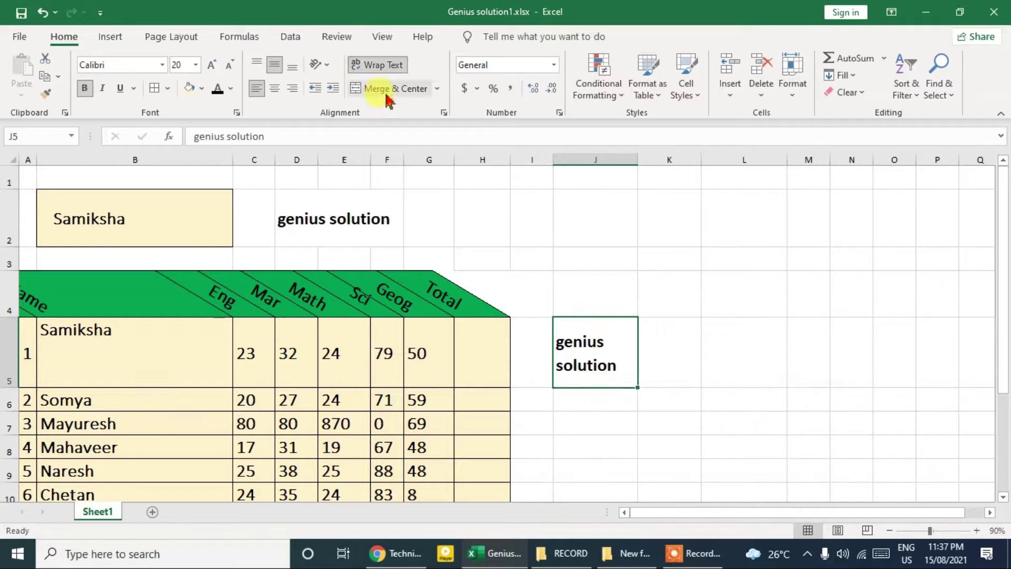
- Merge and center cells B2:G2 into one cell, keeping only the upper-left value
left_click(645, 208)
left_click_drag(77, 214, 405, 223)
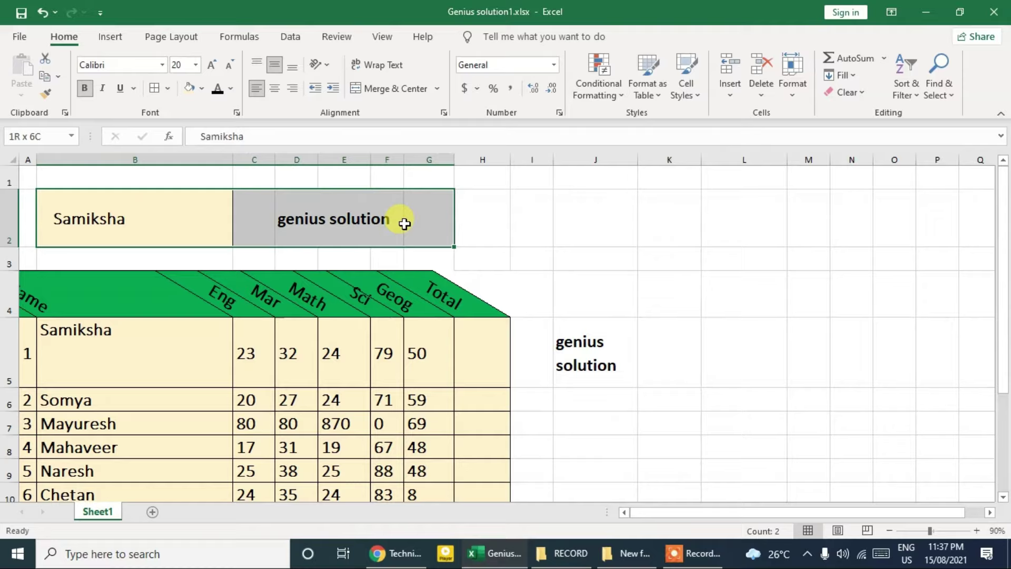
left_click_drag(69, 213, 417, 216)
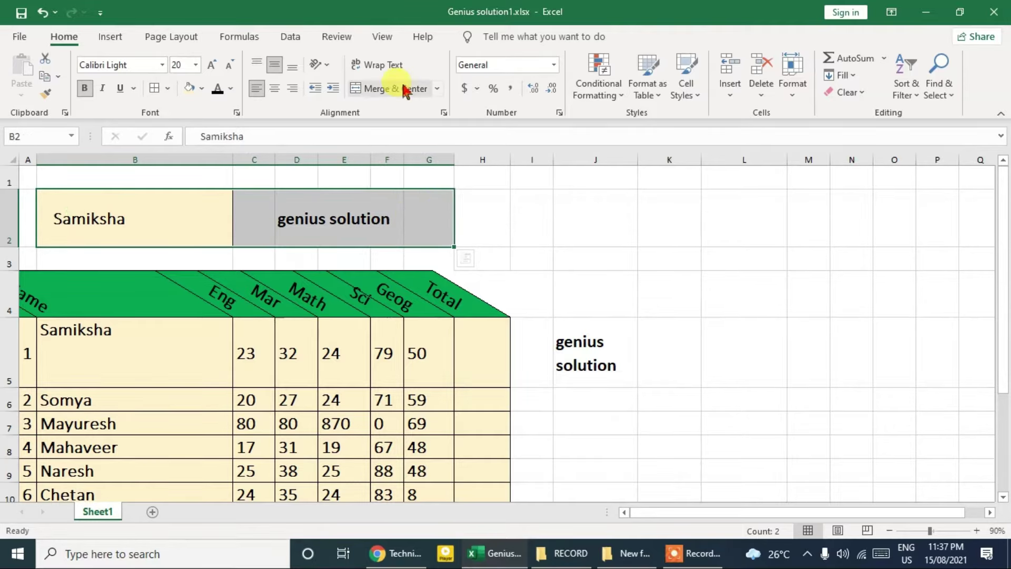
left_click(406, 89)
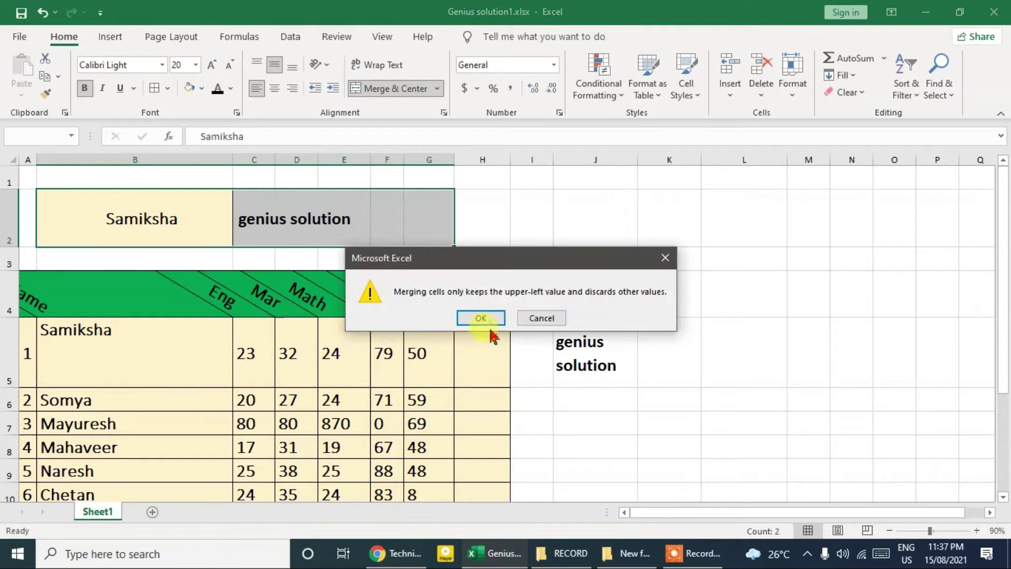
left_click(489, 318)
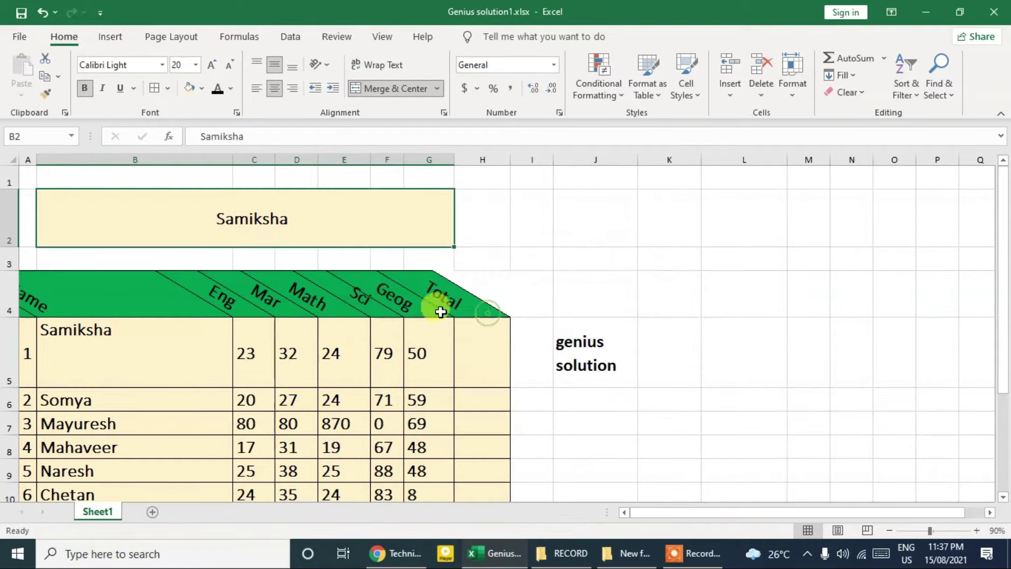
left_click(351, 224)
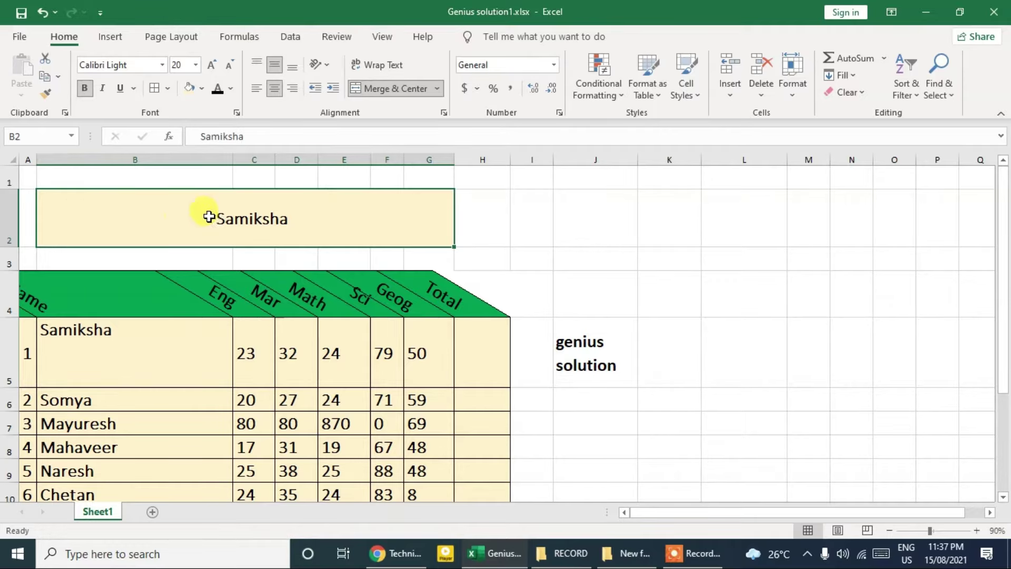
left_click(582, 240)
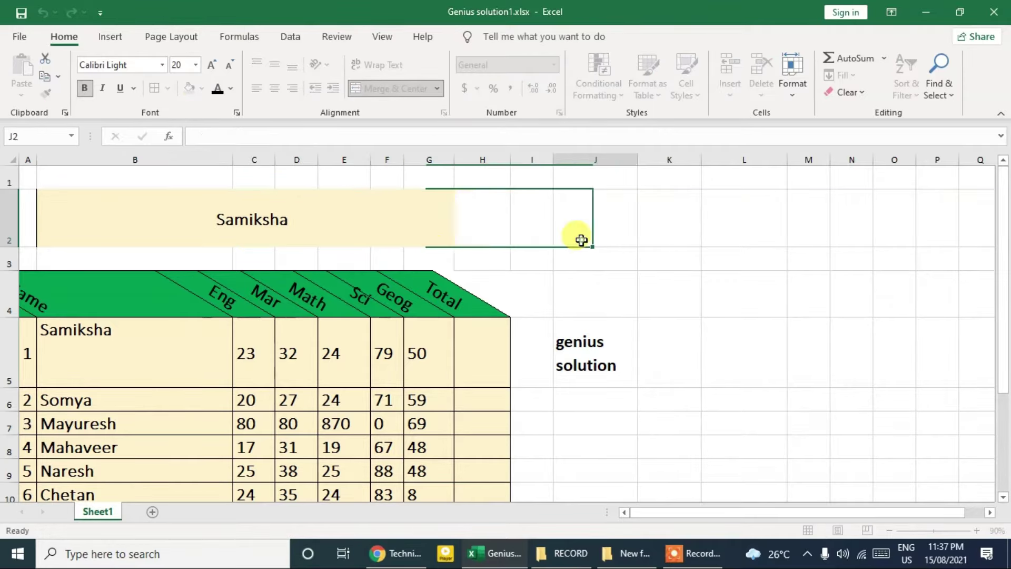
- Unmerge the merged cell B2:G2 back into separate cells
left_click(343, 224)
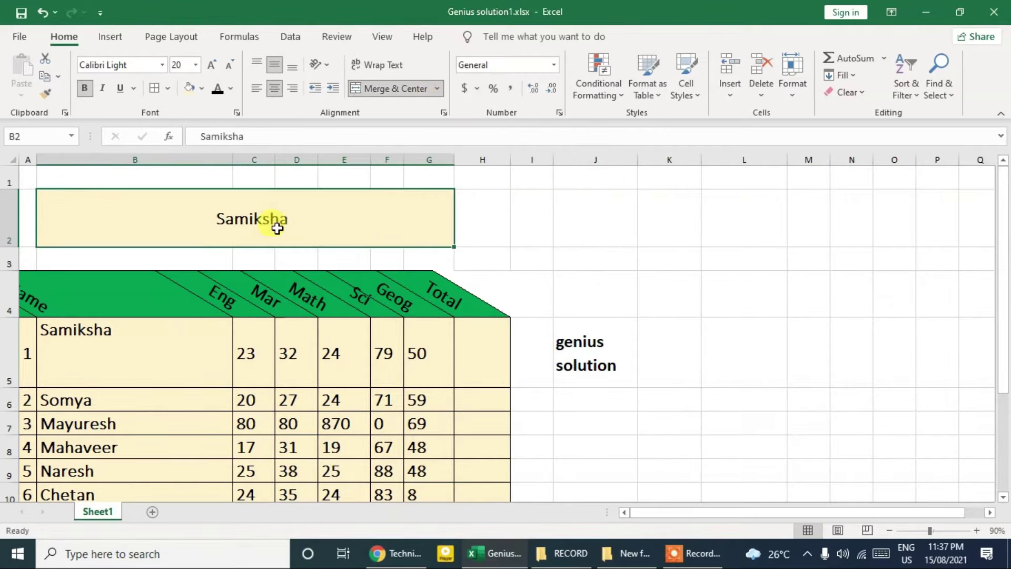
left_click(396, 89)
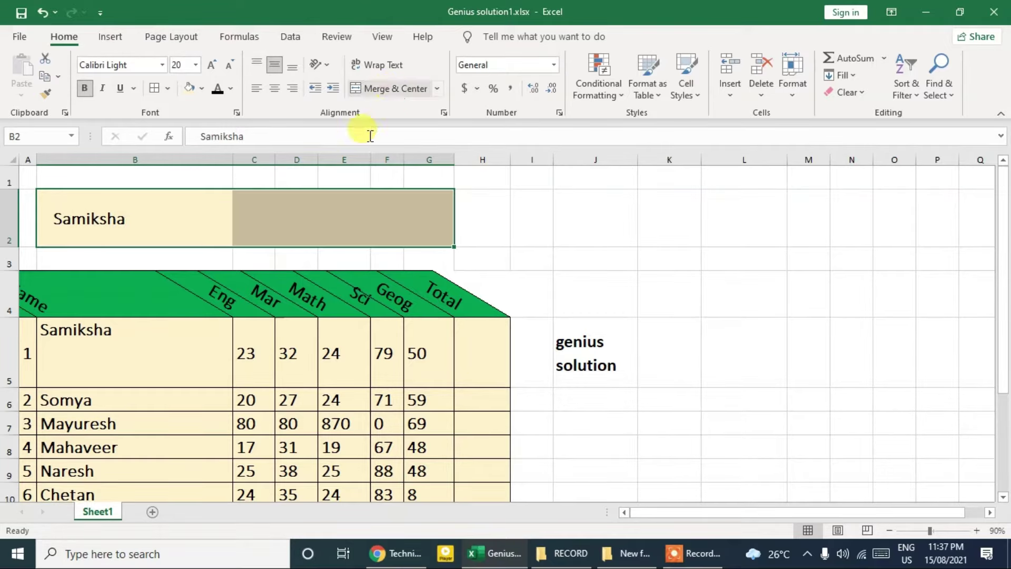
left_click(309, 252)
left_click(365, 232)
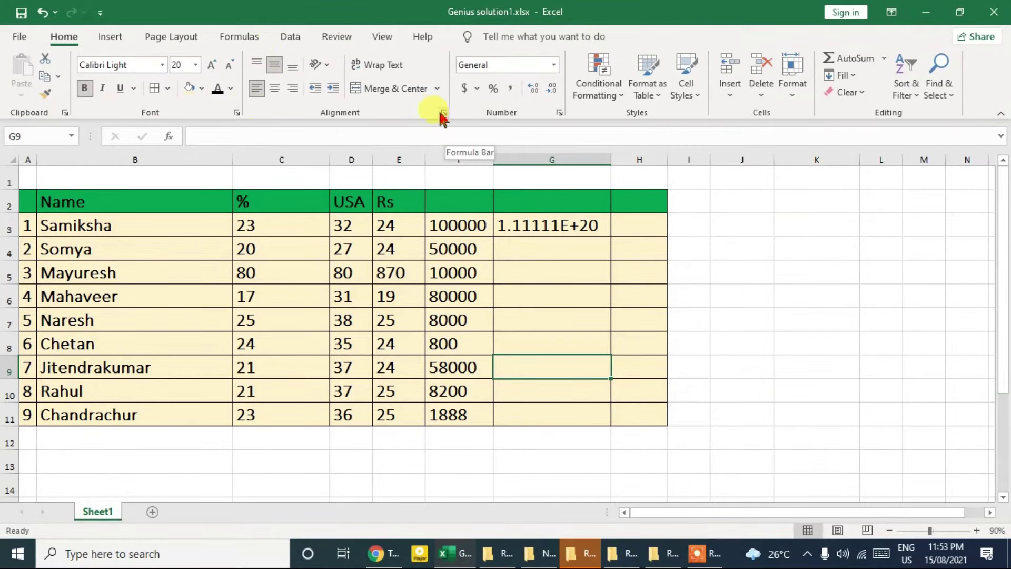
- Apply the percentage number format to the values in C3:C11 under the % heading
left_click(712, 198)
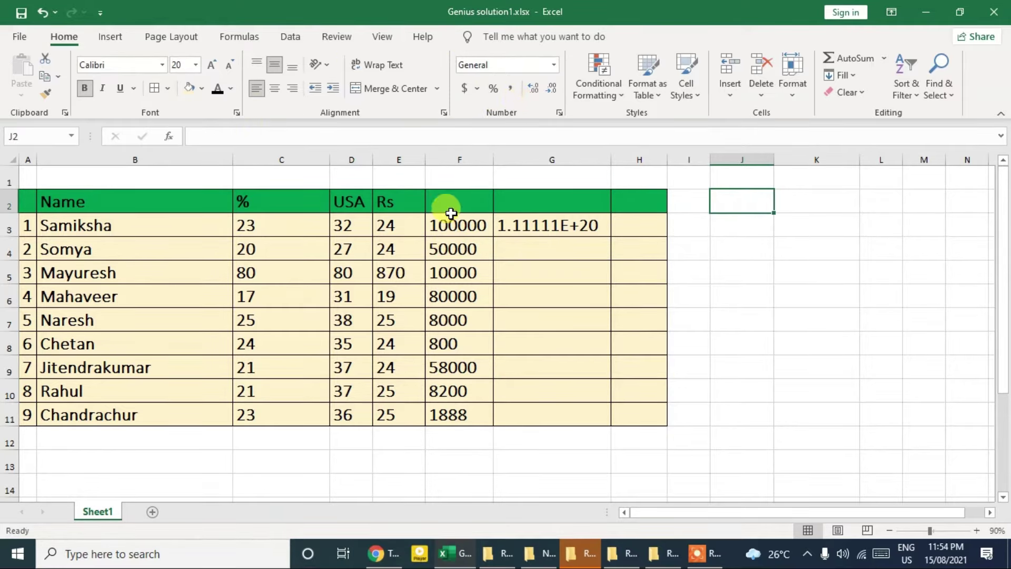
left_click_drag(295, 236, 278, 418)
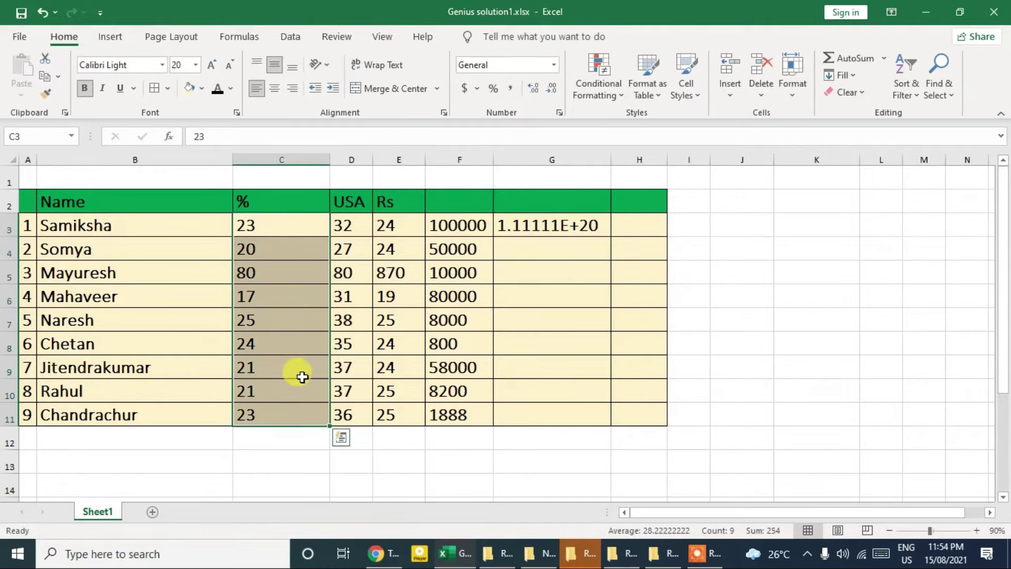
left_click(493, 92)
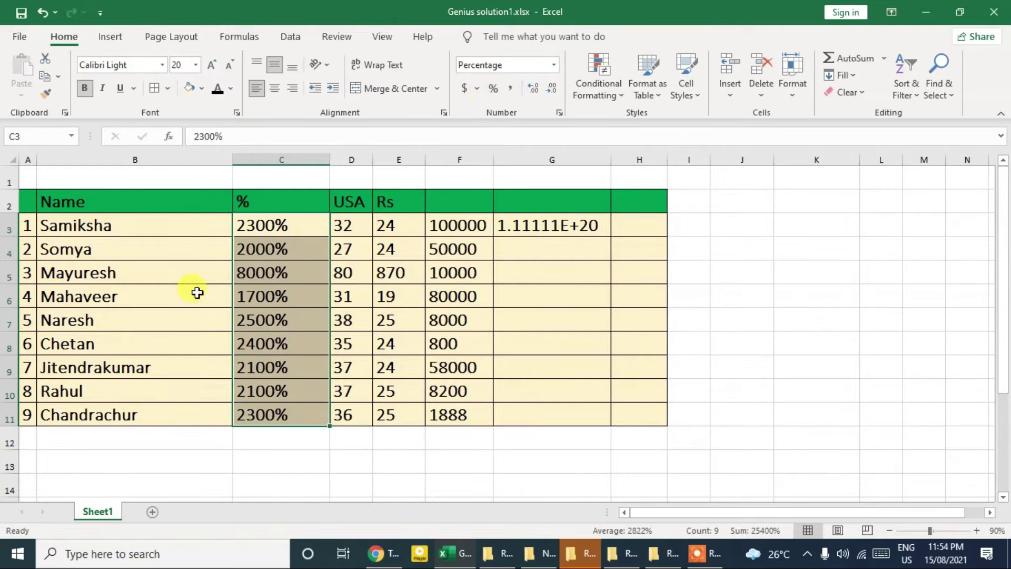
left_click_drag(267, 221, 266, 427)
left_click(324, 328)
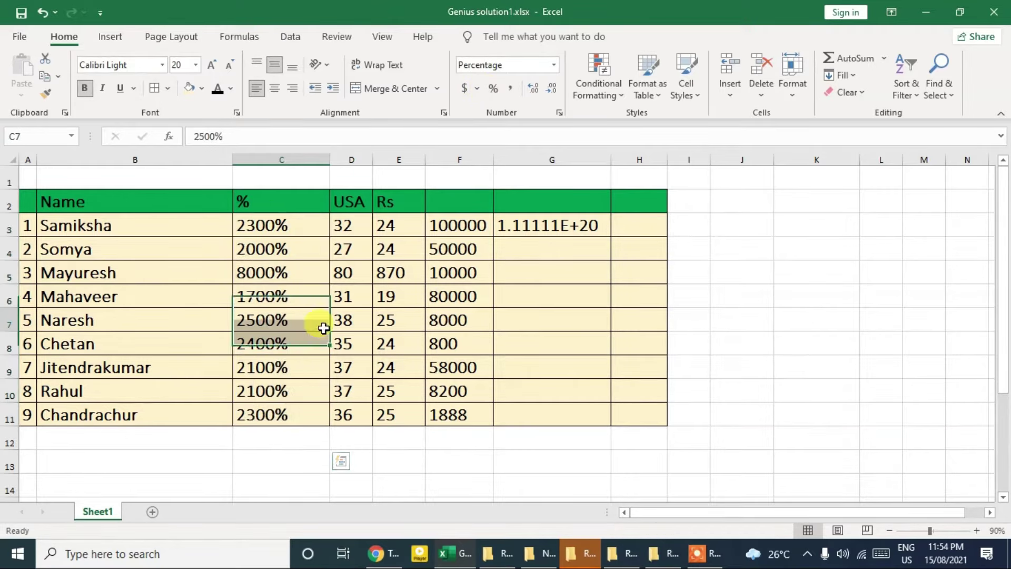
left_click_drag(314, 233, 314, 417)
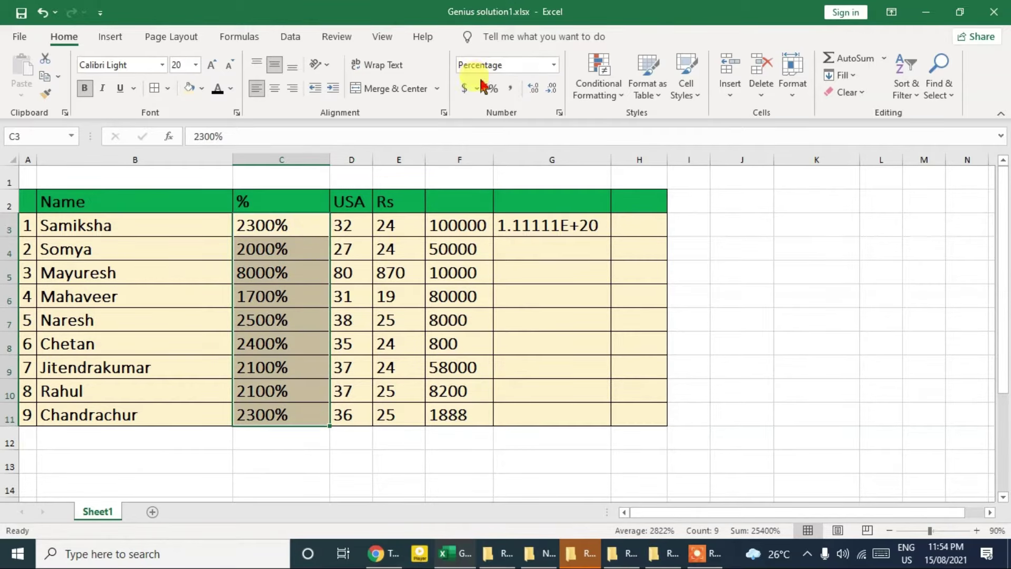
- Try the dollar, euro and Swiss franc accounting formats on the values in D3:D11 under the USA heading
left_click_drag(348, 231, 334, 414)
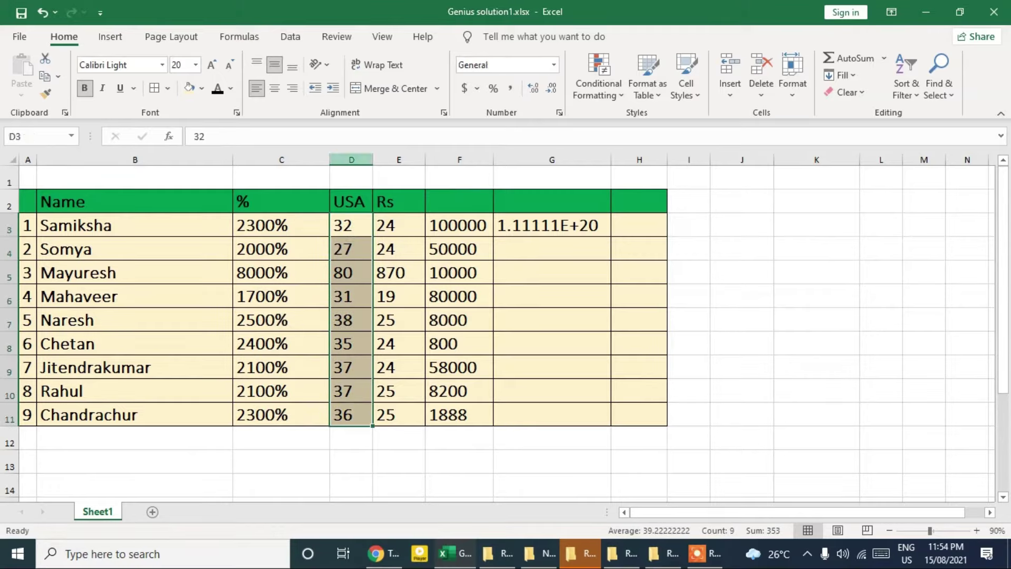
left_click(463, 89)
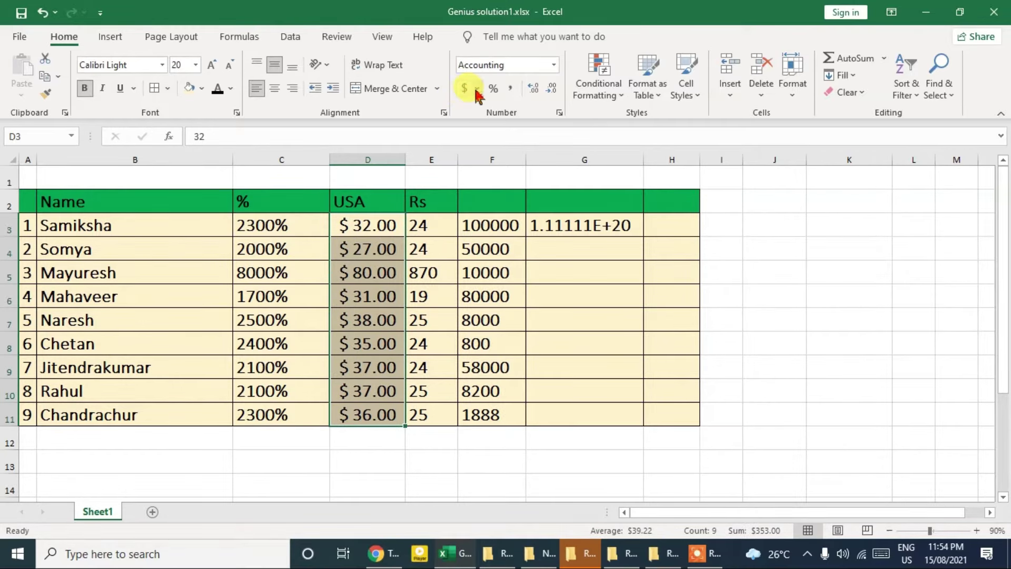
left_click(476, 89)
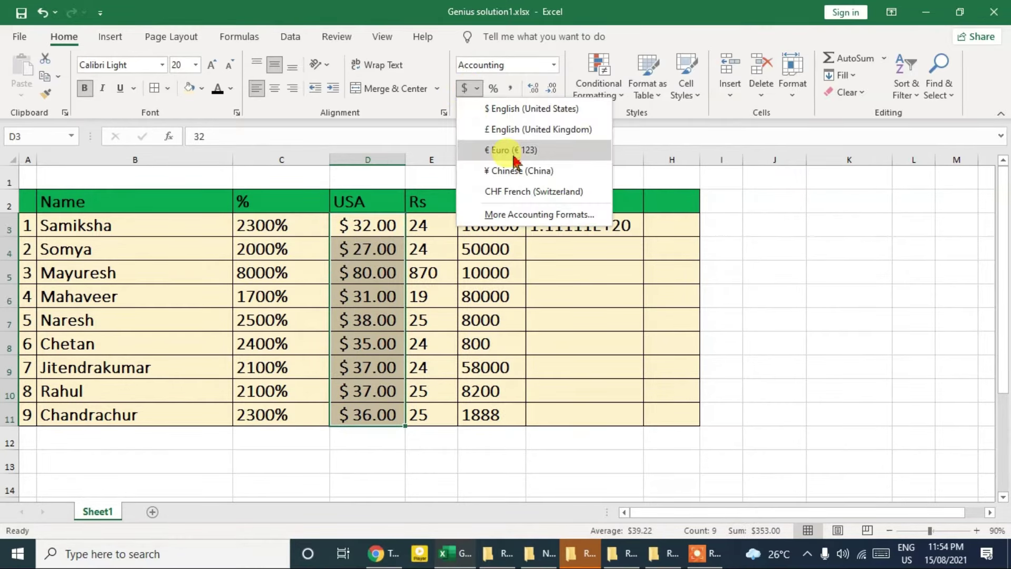
left_click(515, 152)
left_click(478, 90)
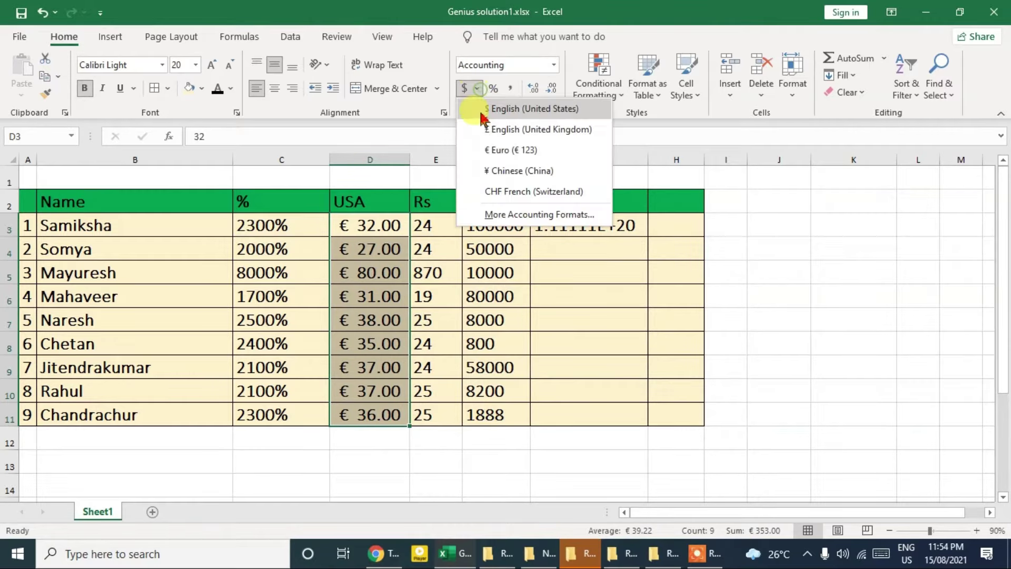
left_click(495, 191)
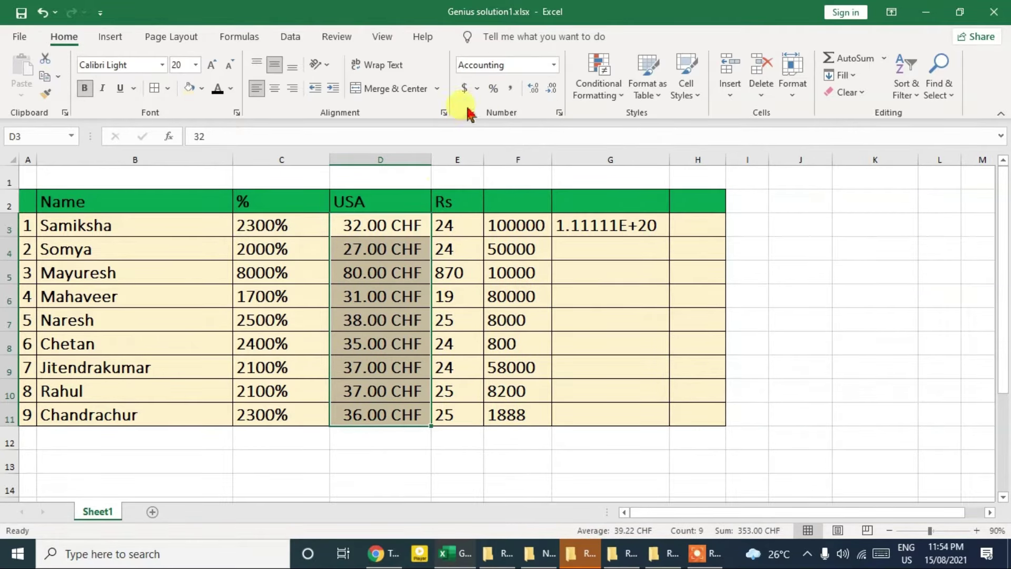
- Switch the USA values in D3:D11 to the UK pound accounting format, and return them to US dollars
left_click(477, 89)
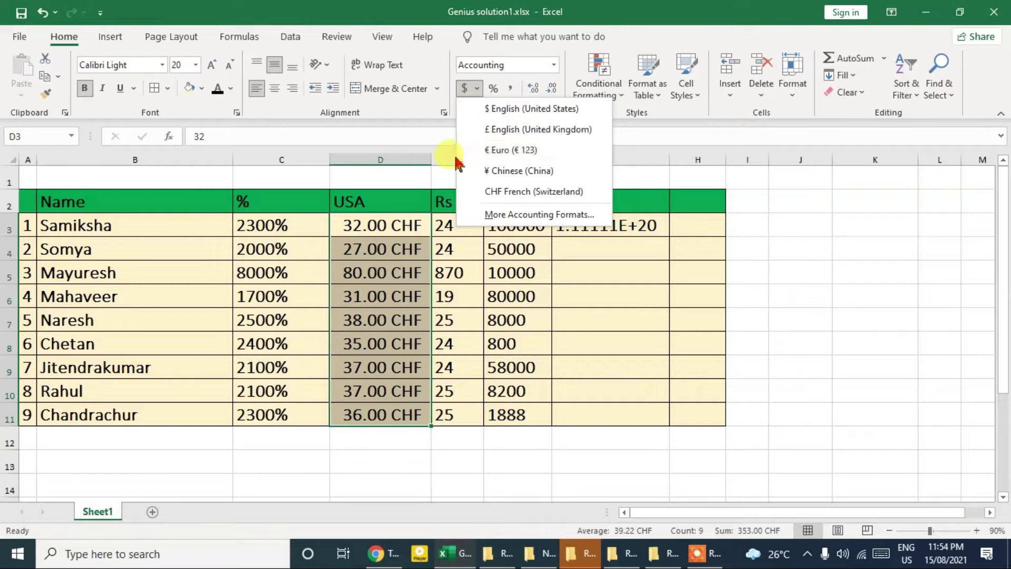
left_click(524, 132)
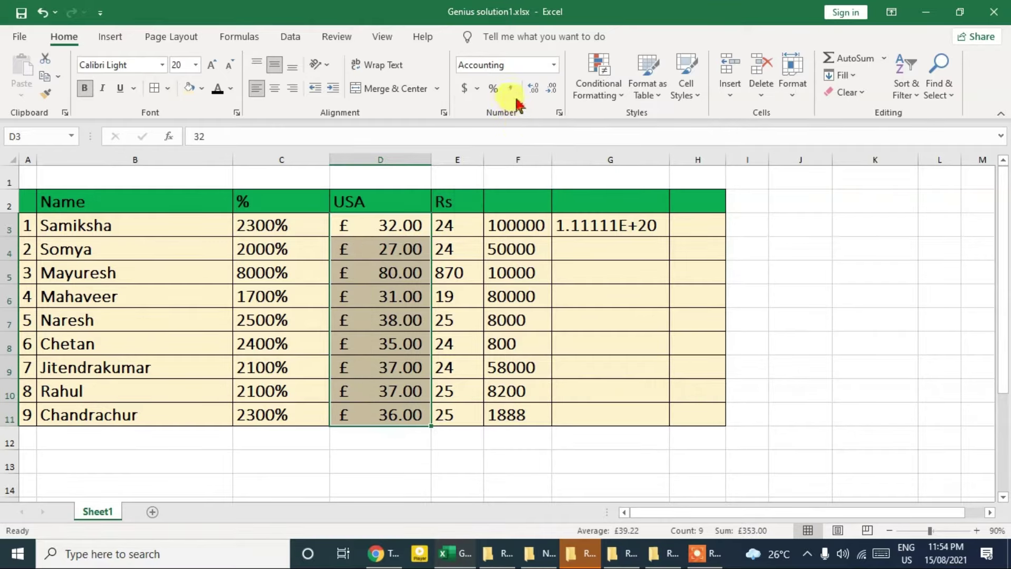
left_click(477, 90)
left_click(562, 107)
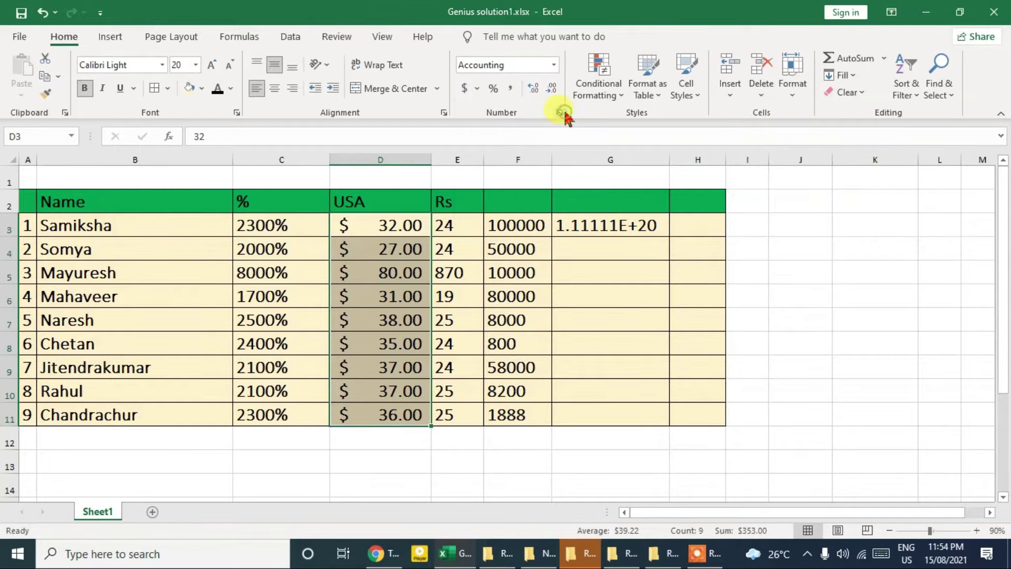
left_click(373, 220)
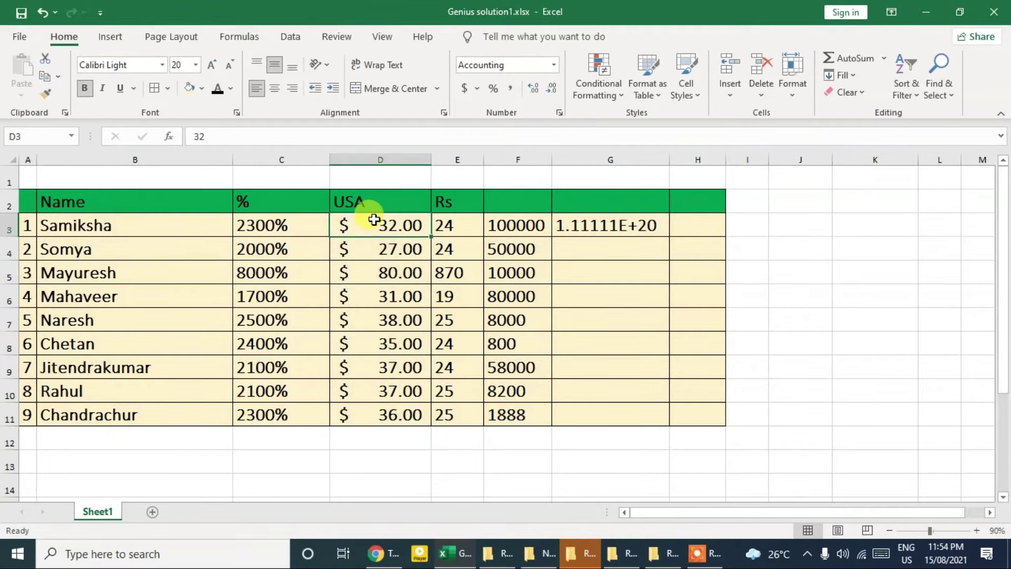
left_click(375, 315)
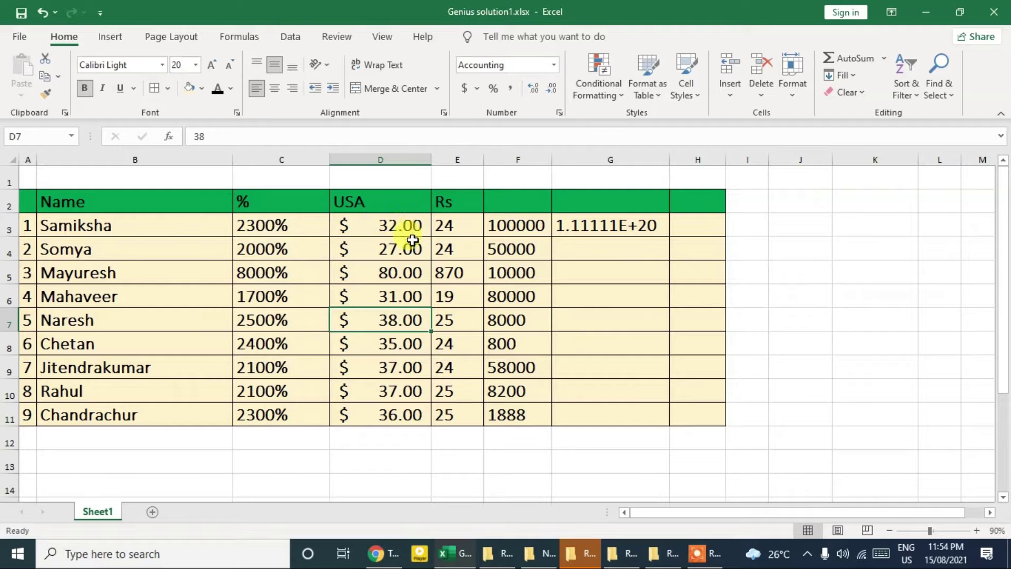
- Increase the dollar values in D3:D11 to three decimal places, and reduce them to no decimals
left_click_drag(401, 225, 402, 413)
left_click(398, 231)
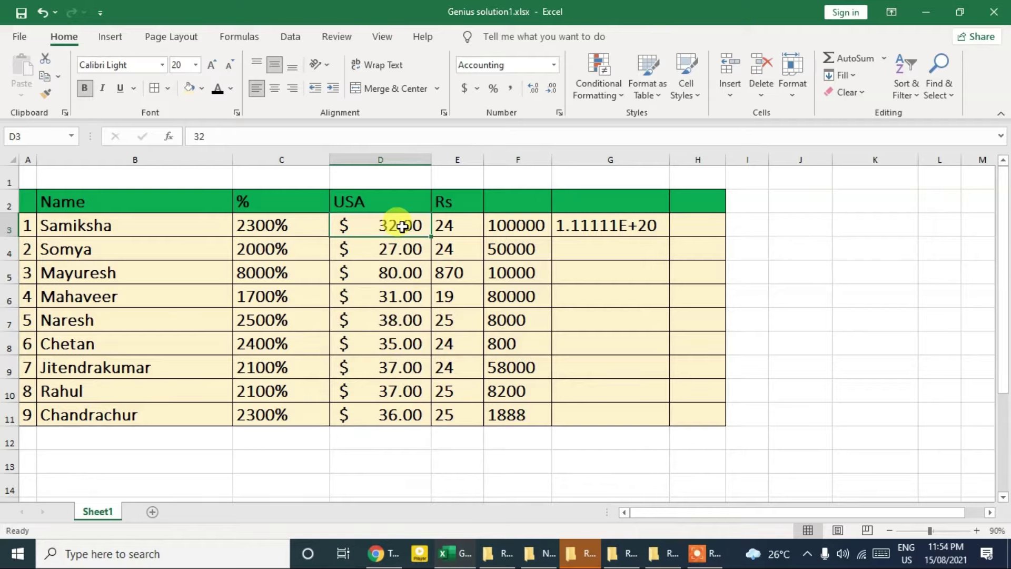
key("Return")
key("Return")
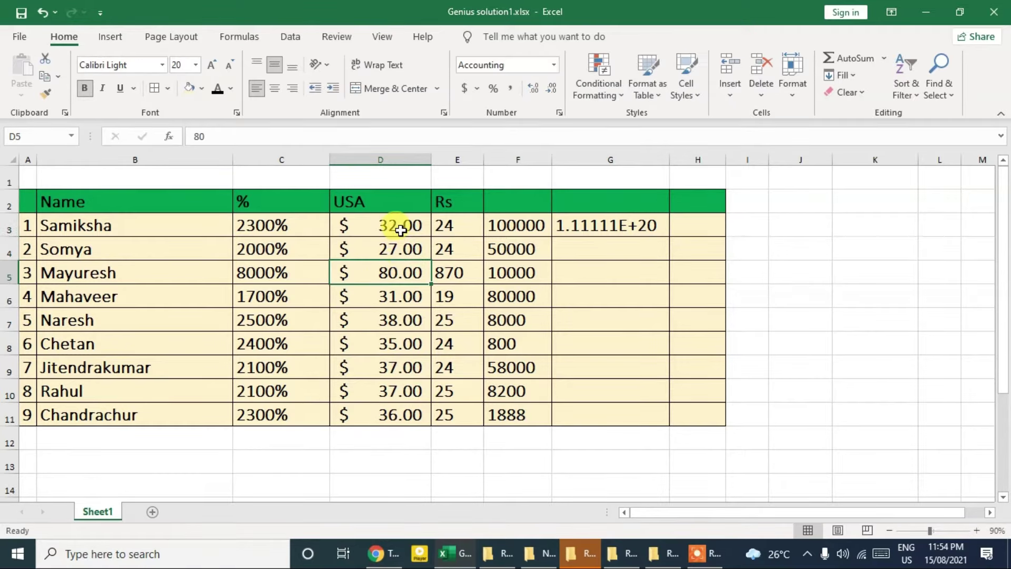
left_click(398, 226)
left_click_drag(398, 226, 395, 412)
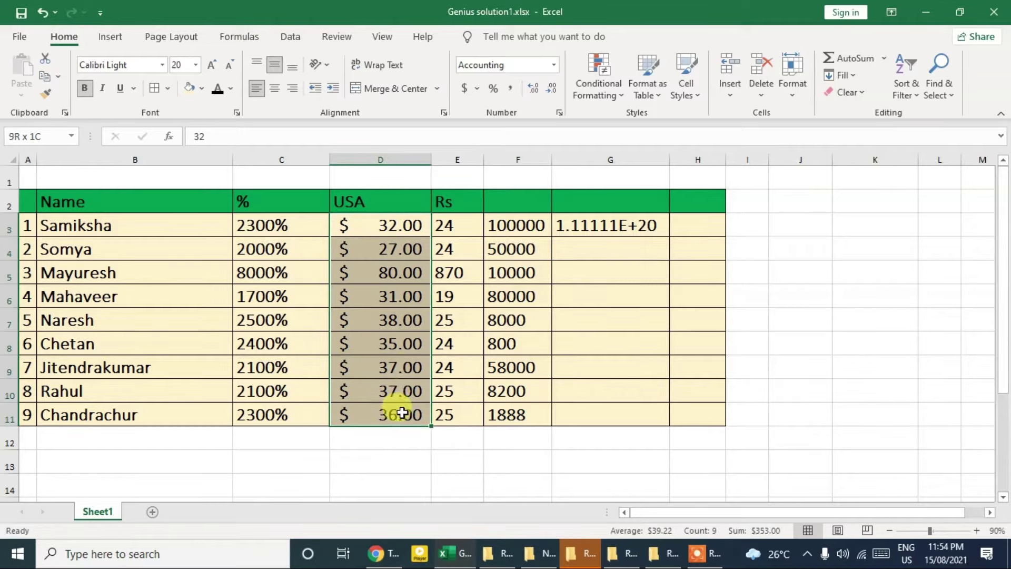
left_click(539, 93)
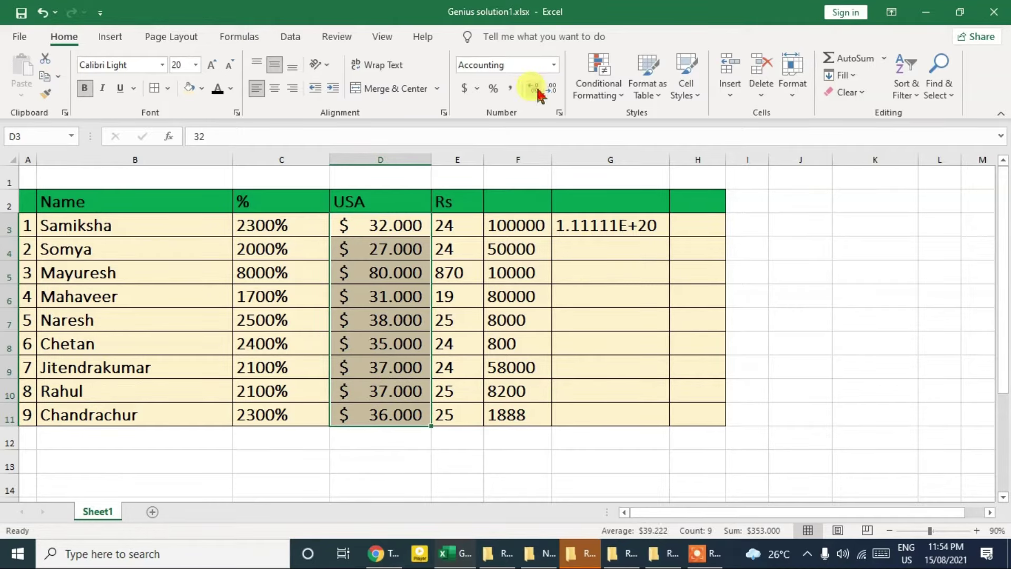
left_click(553, 91)
left_click(553, 91)
left_click(554, 90)
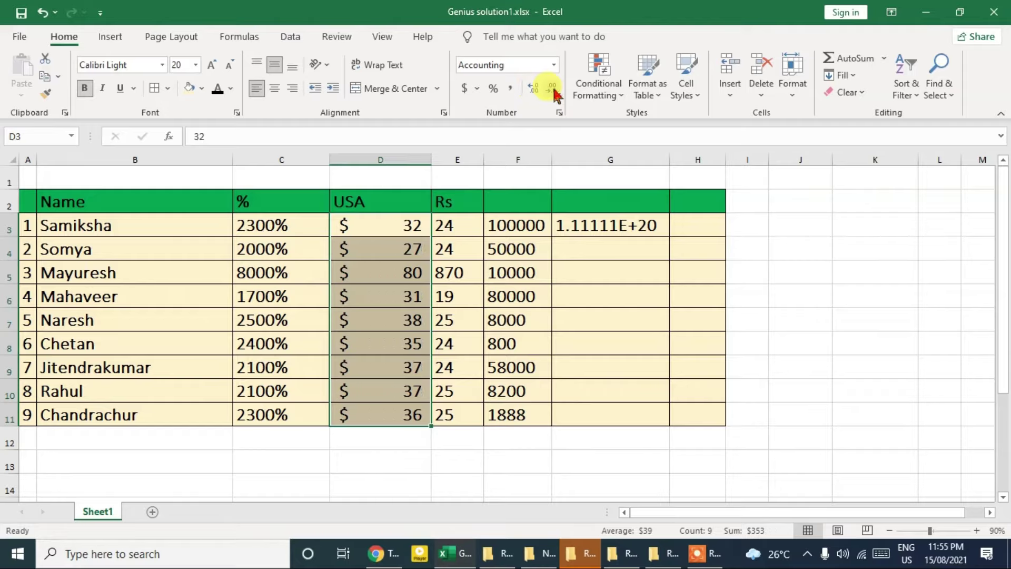
- Extend the dollar values in D3:D11 to four decimal places, and cut them back to one decimal place
left_click(535, 93)
left_click(535, 93)
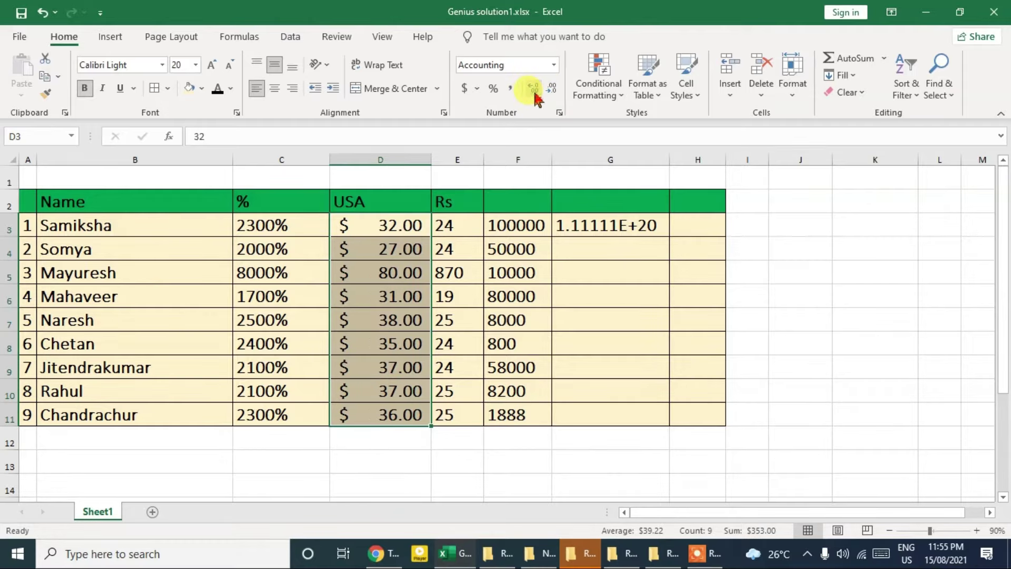
left_click(535, 92)
left_click(535, 93)
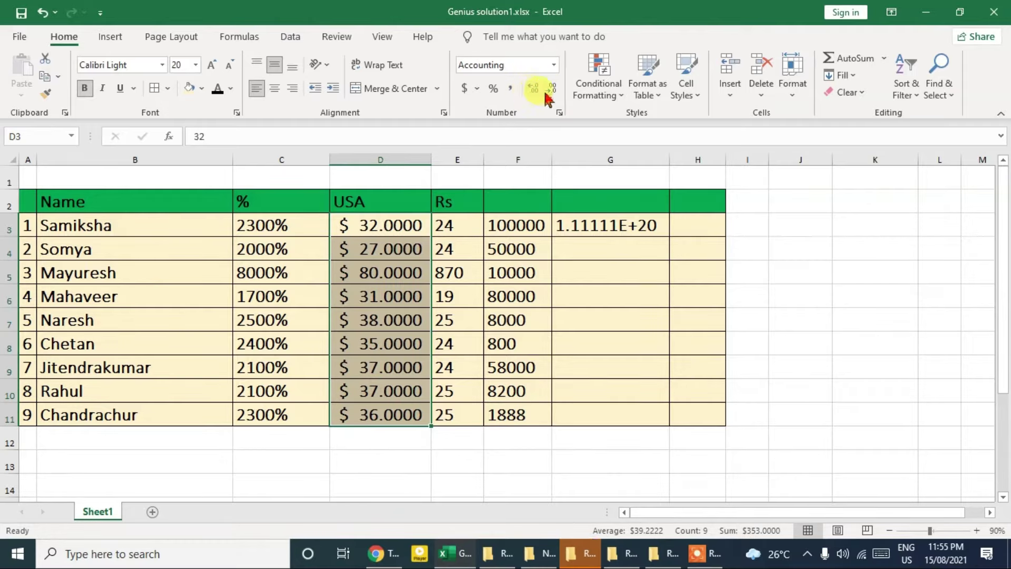
left_click(548, 93)
left_click(547, 93)
left_click(535, 93)
left_click(550, 91)
left_click(551, 91)
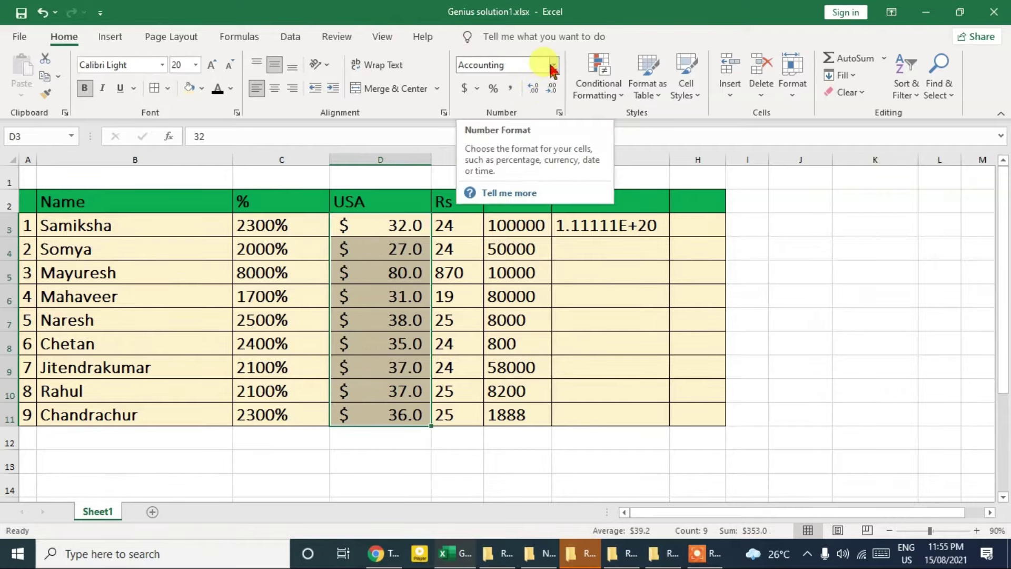
- Set the number format of the USA values in D3:D11 to General
left_click_drag(456, 224, 456, 391)
left_click_drag(399, 224, 399, 414)
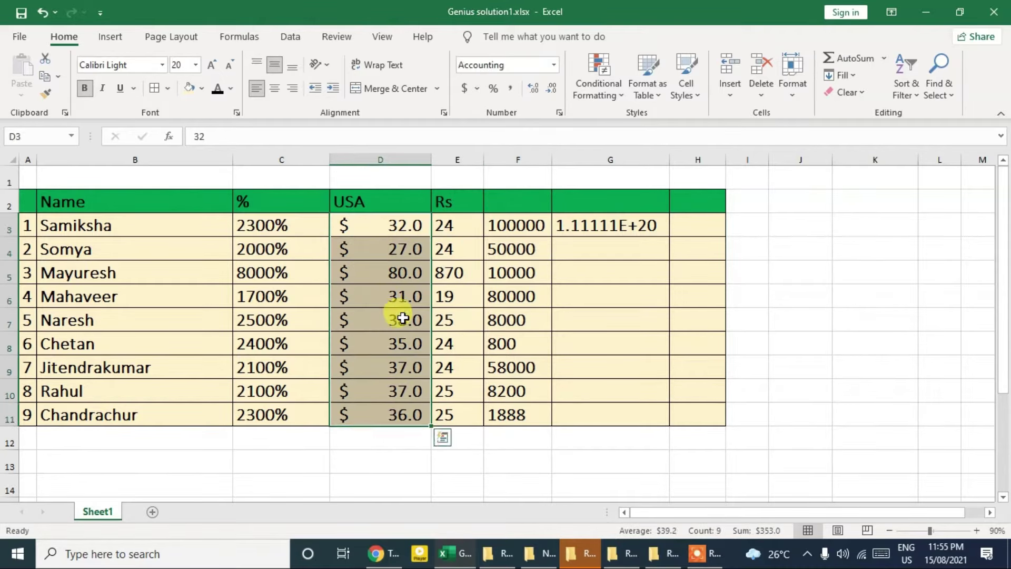
left_click(553, 66)
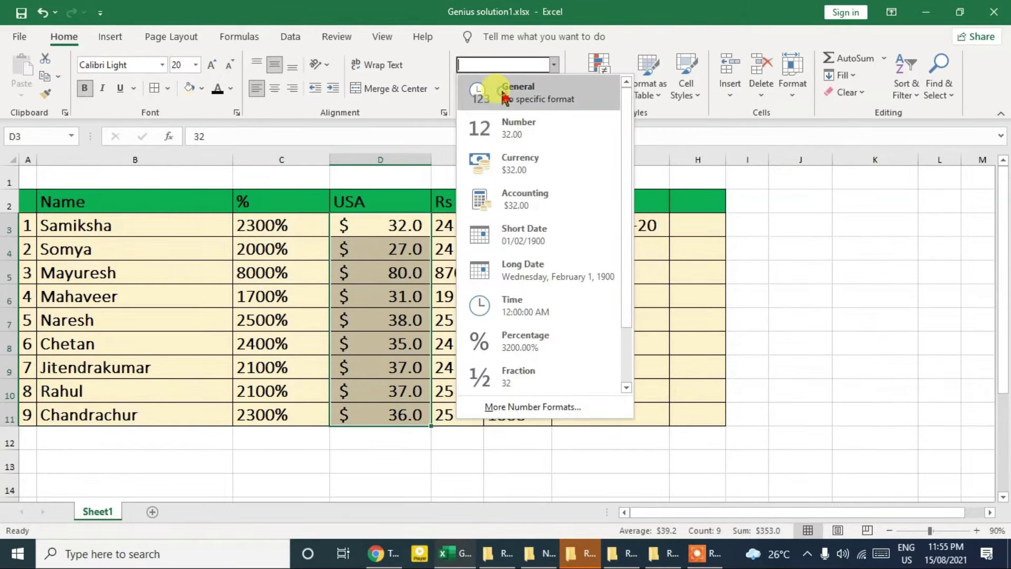
left_click(505, 97)
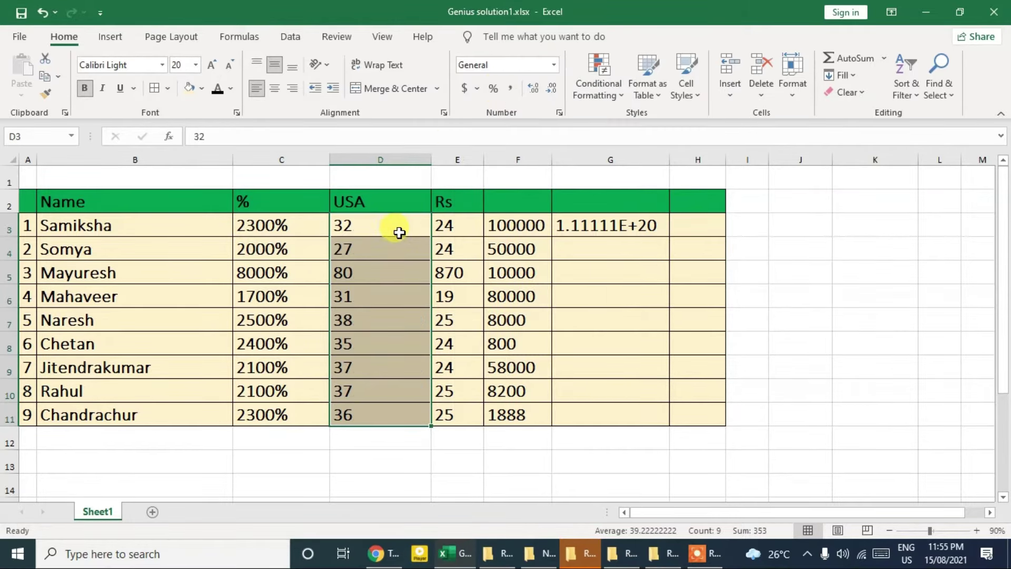
- Set the number format of the USA values in D3:D11 to Number
left_click(553, 66)
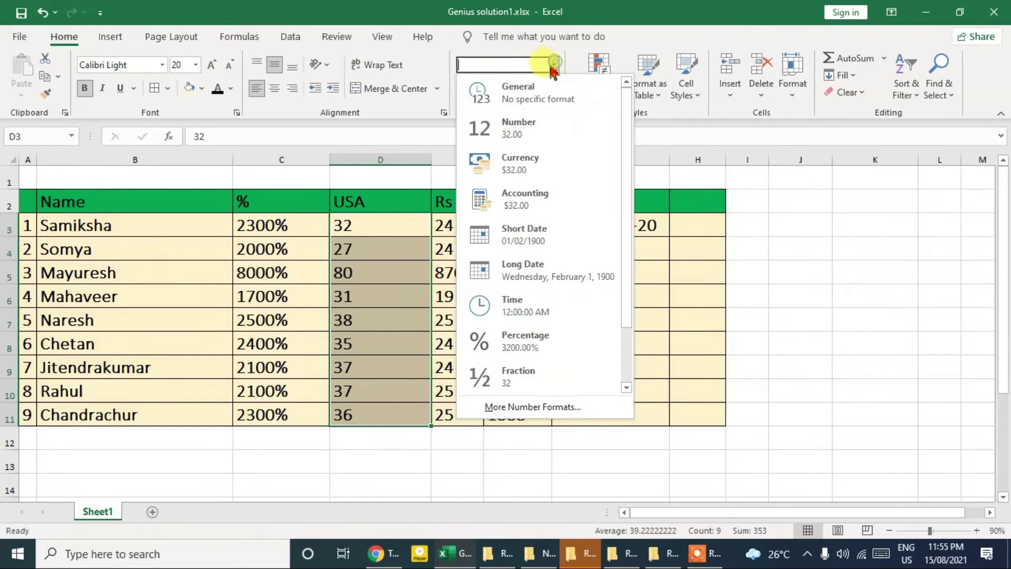
left_click(534, 140)
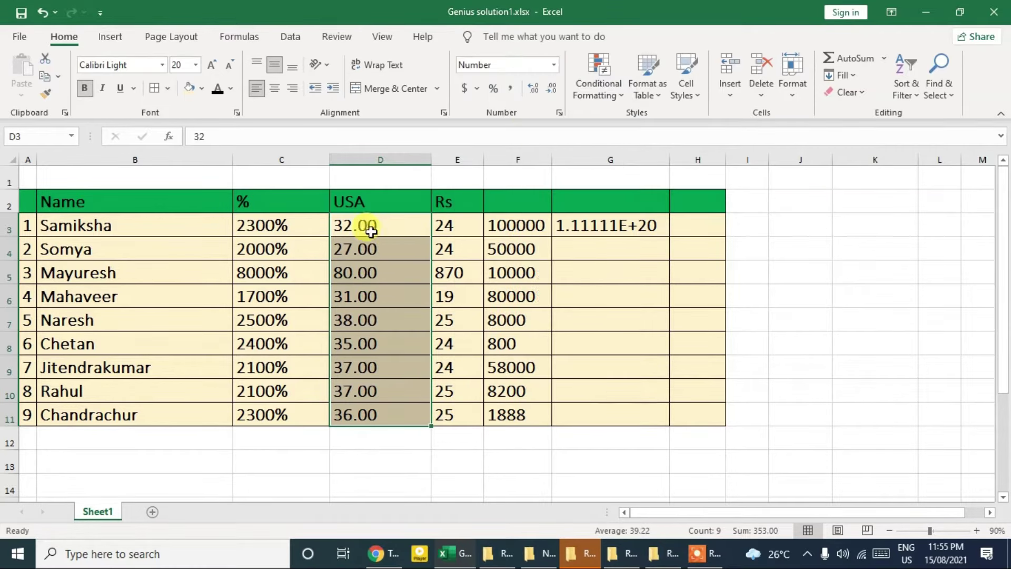
left_click_drag(365, 226, 394, 409)
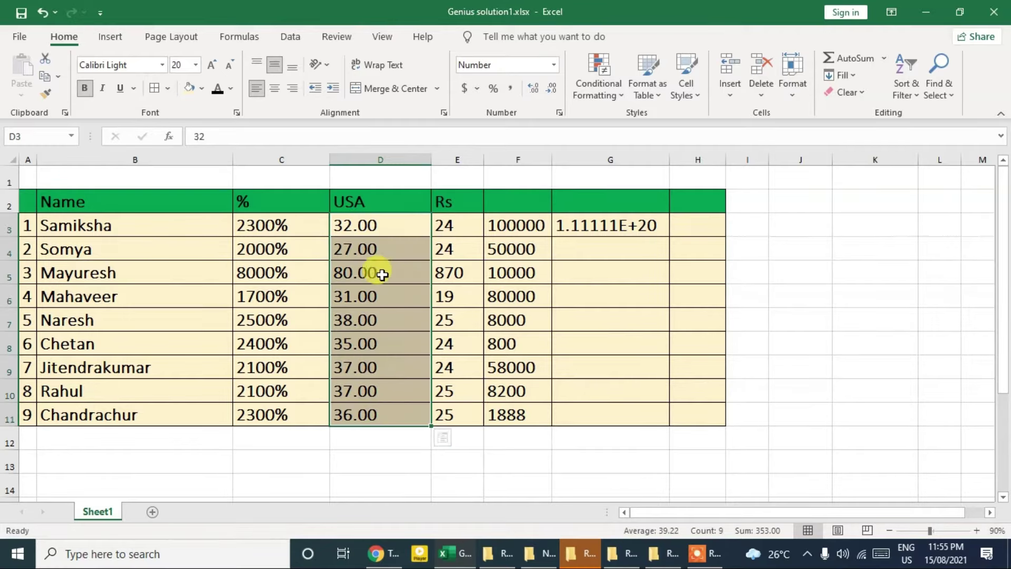
left_click(553, 65)
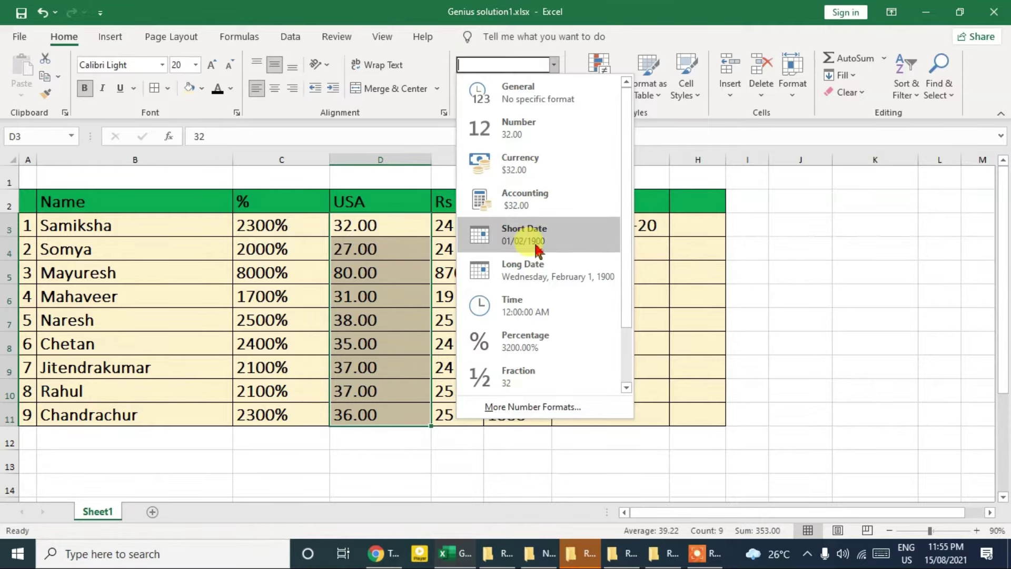
- Enter the date 11/08/2021 in cell H3
left_click(687, 224)
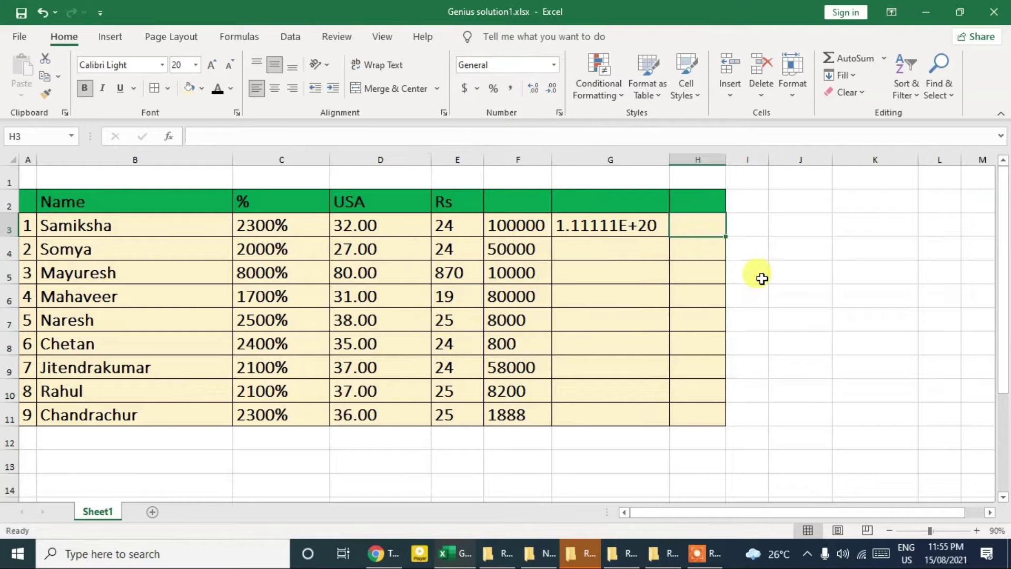
type("11/08/2021")
key("Return")
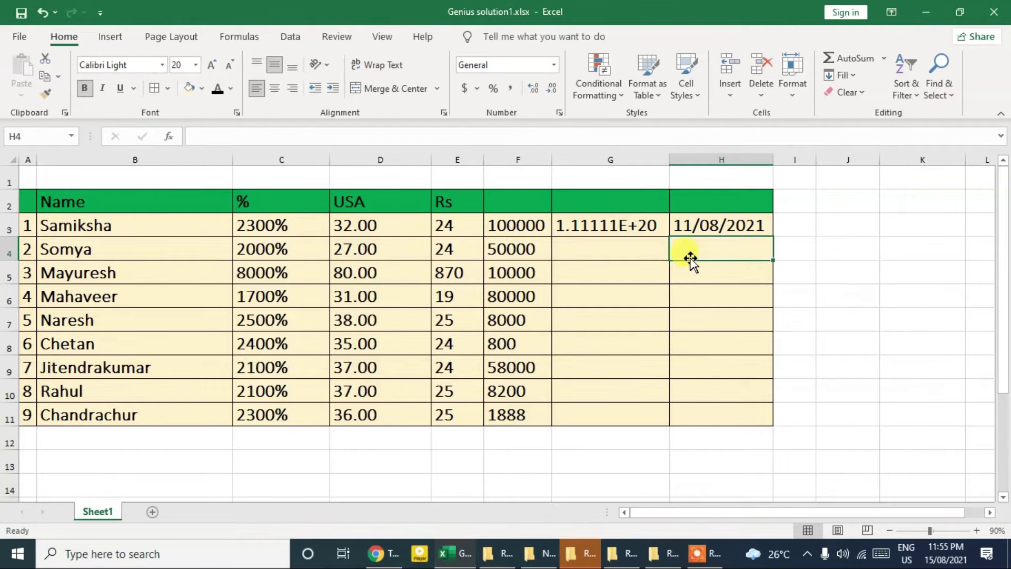
- Format the date in H3 with the long date type that shows the weekday and full month name
left_click(723, 227)
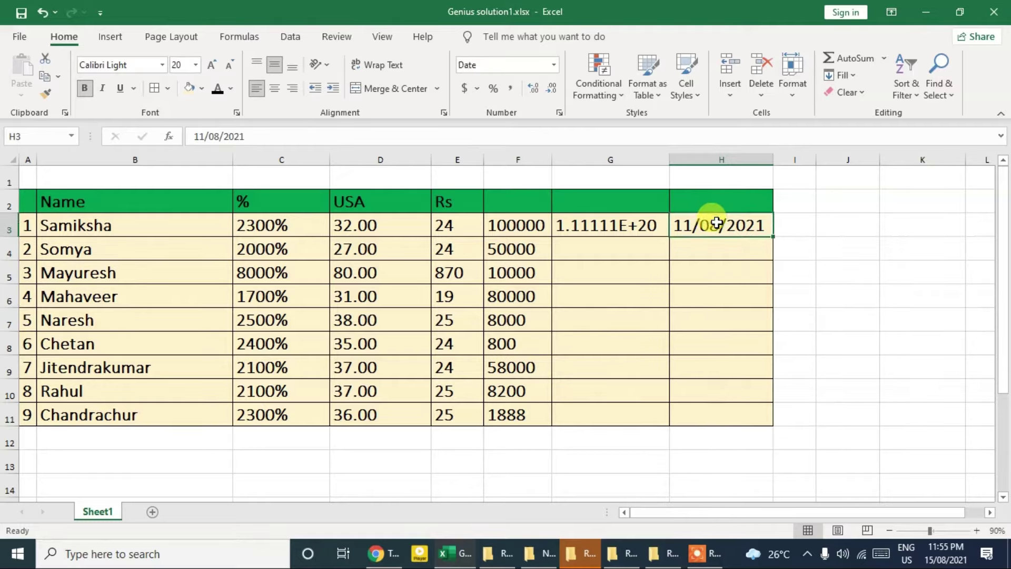
left_click(555, 65)
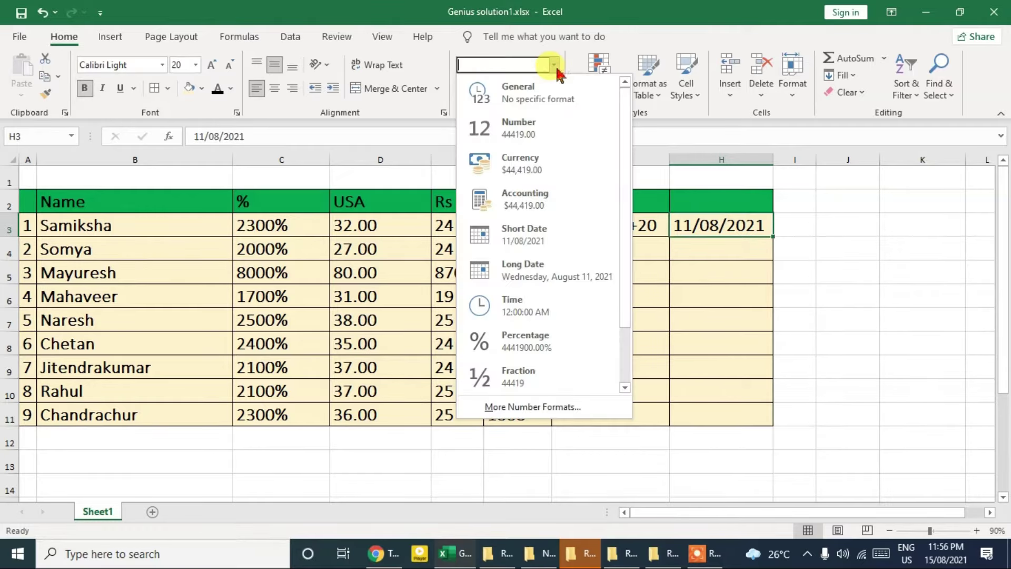
left_click(535, 407)
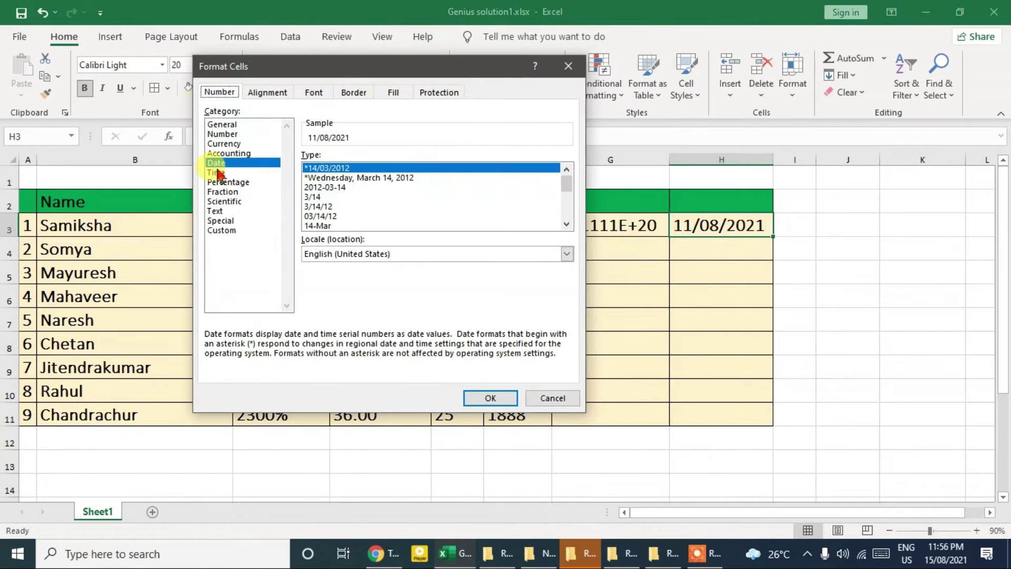
left_click(334, 178)
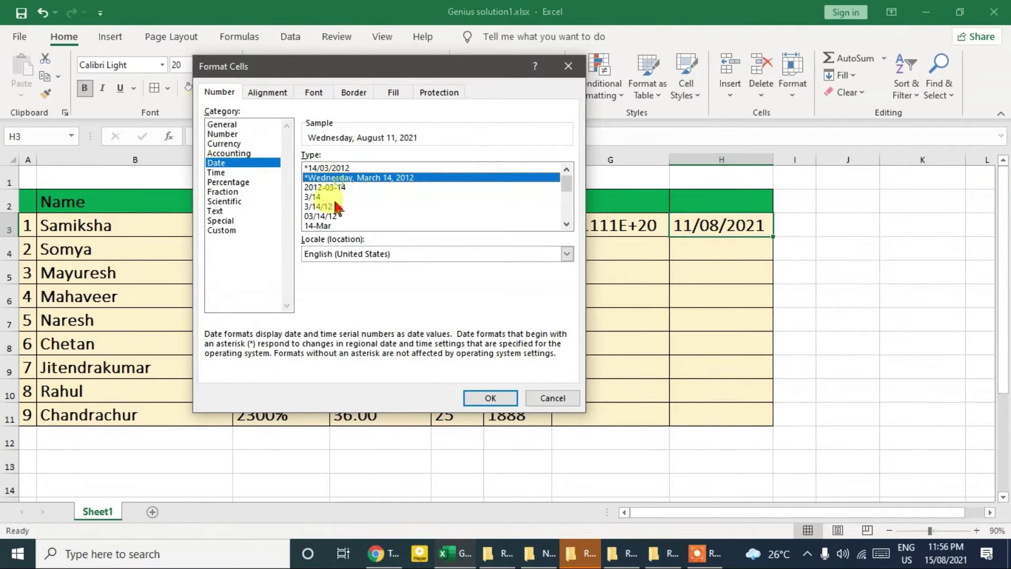
left_click(490, 399)
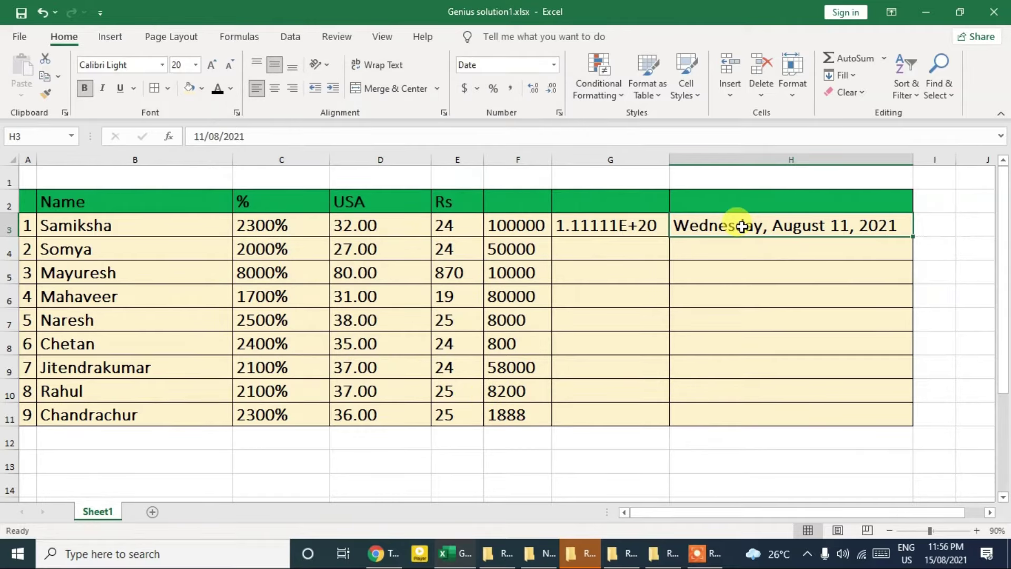
- Apply the custom number format dd/mm/yyyy to the date in H3
left_click(554, 65)
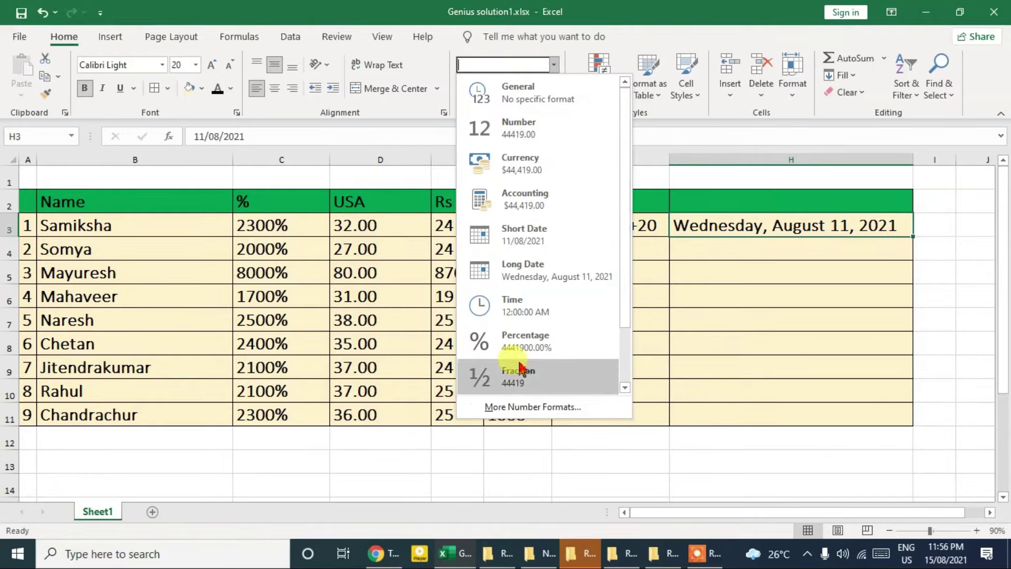
left_click(522, 407)
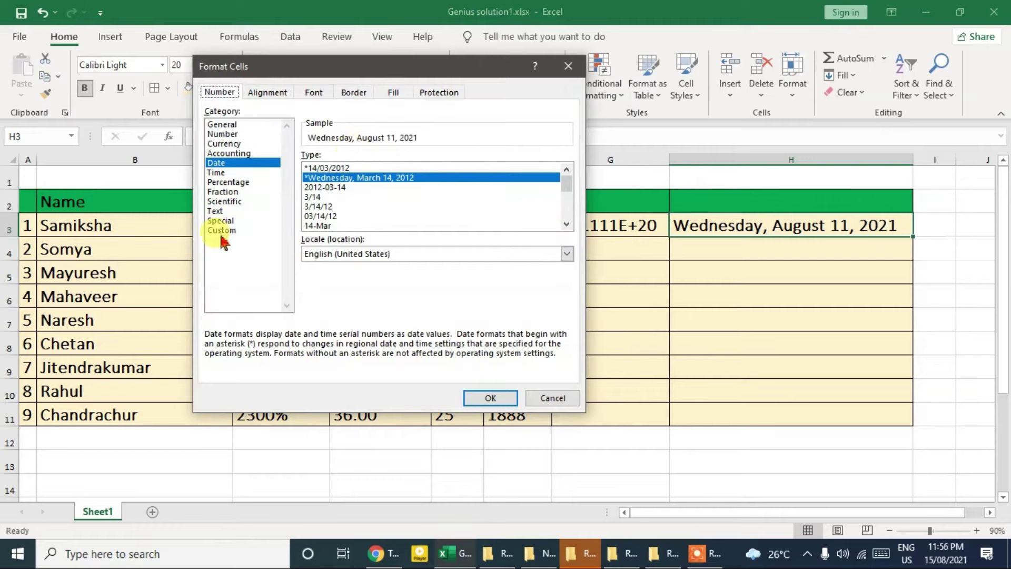
left_click(222, 232)
left_click_drag(466, 168, 277, 169)
key("BackSpace")
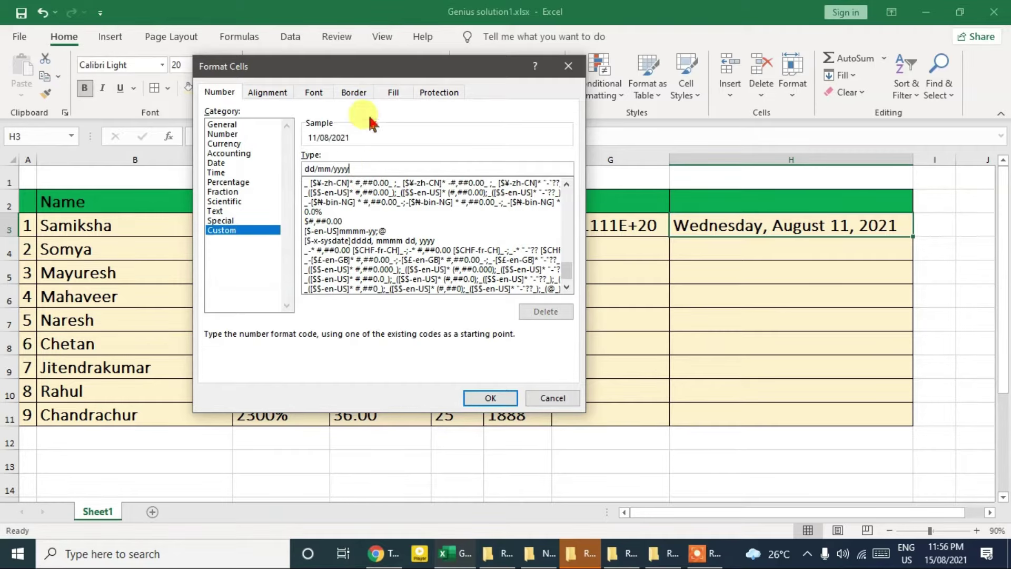
left_click(491, 399)
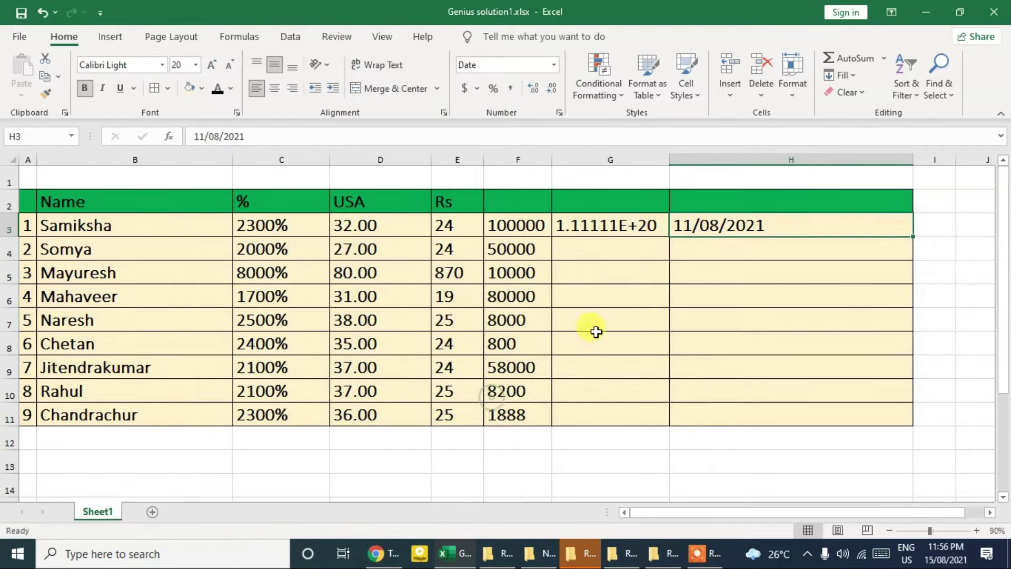
left_click(735, 269)
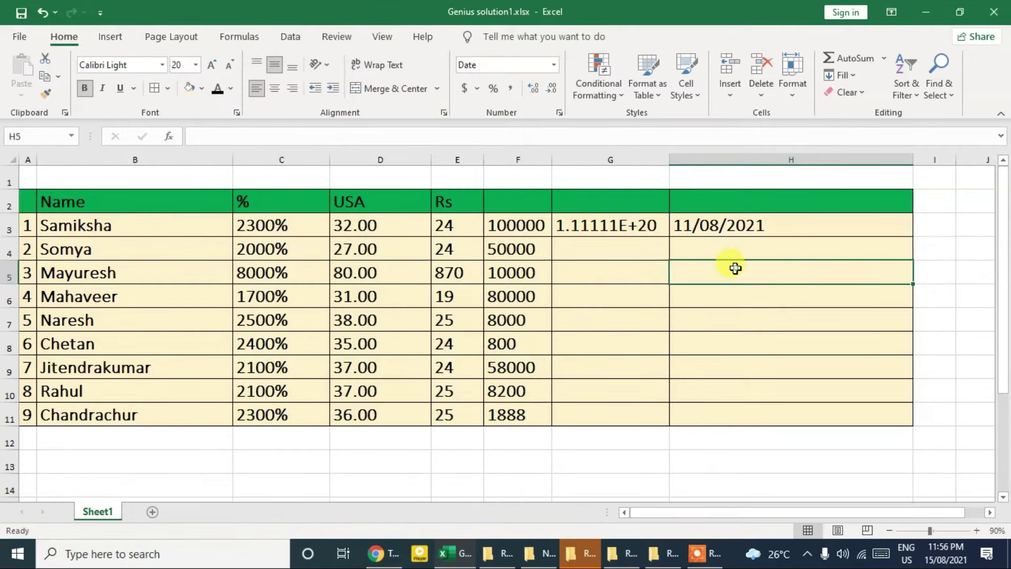
left_click(742, 230)
left_click(553, 65)
scroll(546, 200, "down", 1)
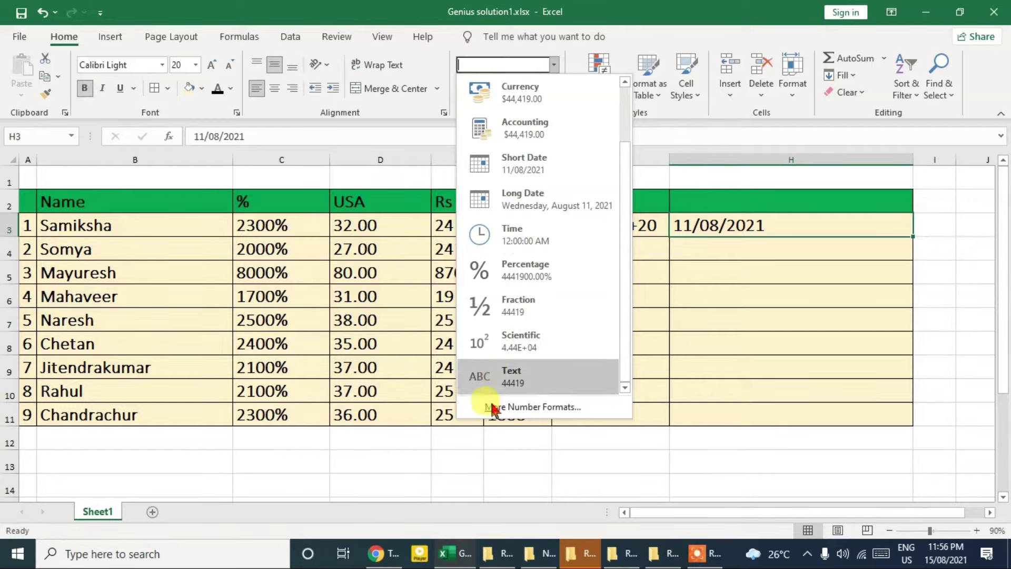
left_click(722, 338)
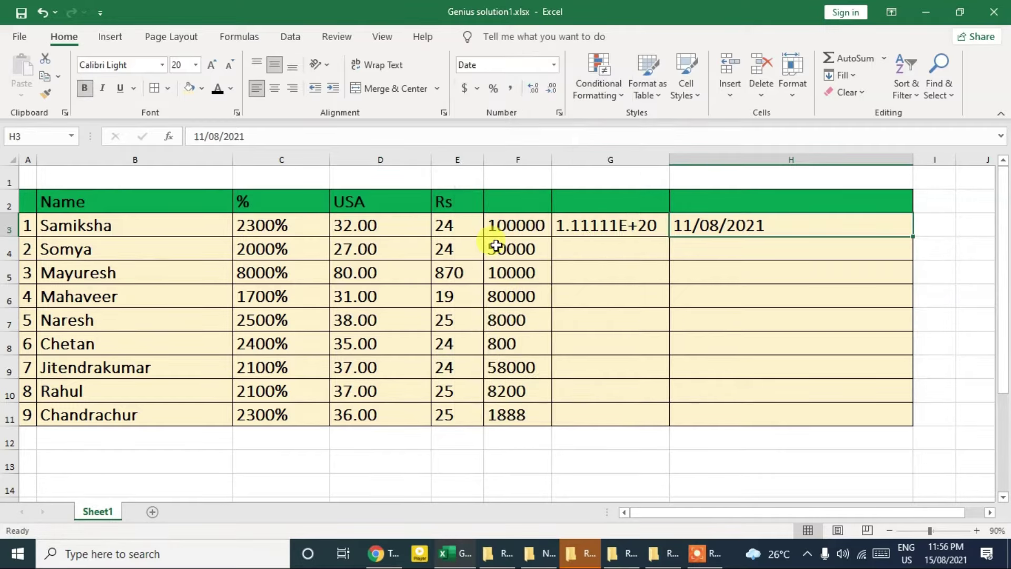
- Convert the long number in G3 to Text format, re-enter it, and widen column G to fit all its digits
left_click(581, 226)
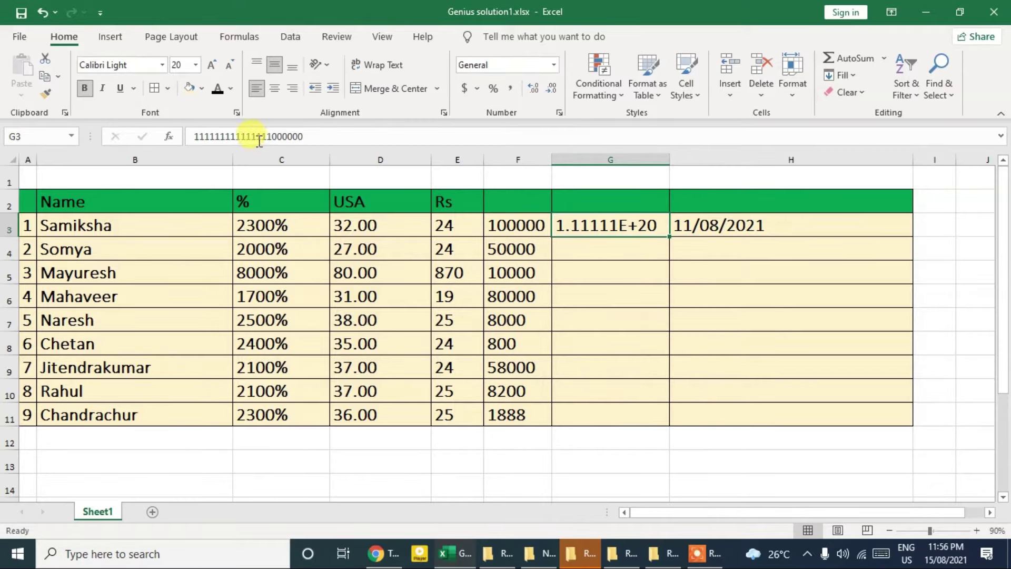
left_click_drag(189, 135, 332, 136)
left_click(610, 271)
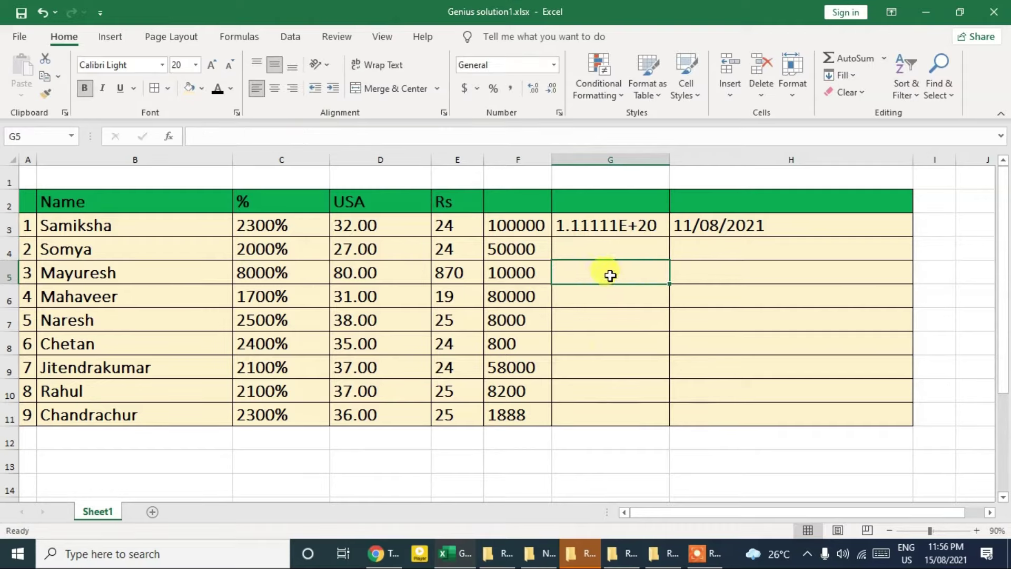
left_click(610, 223)
left_click(576, 283)
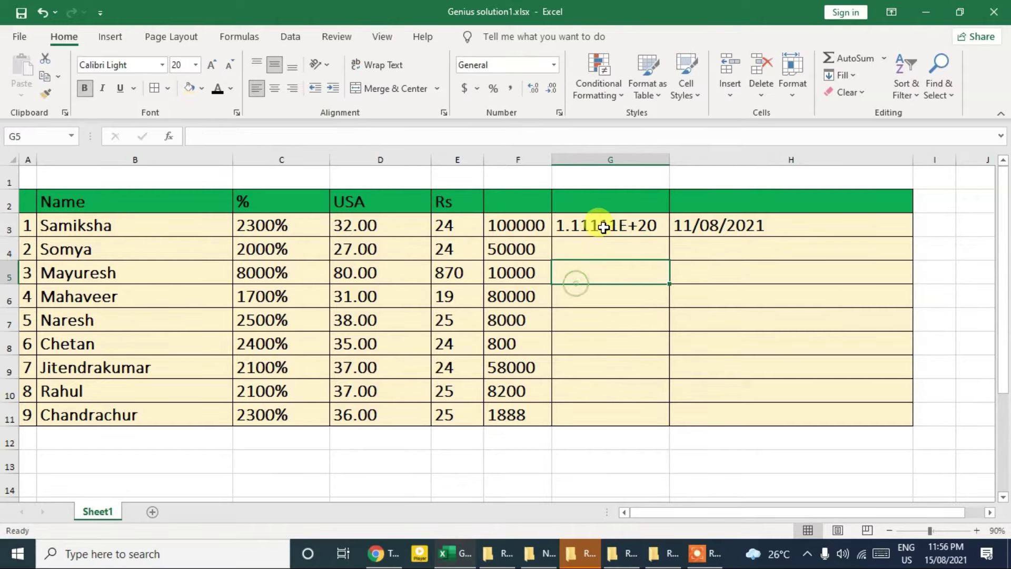
left_click(603, 227)
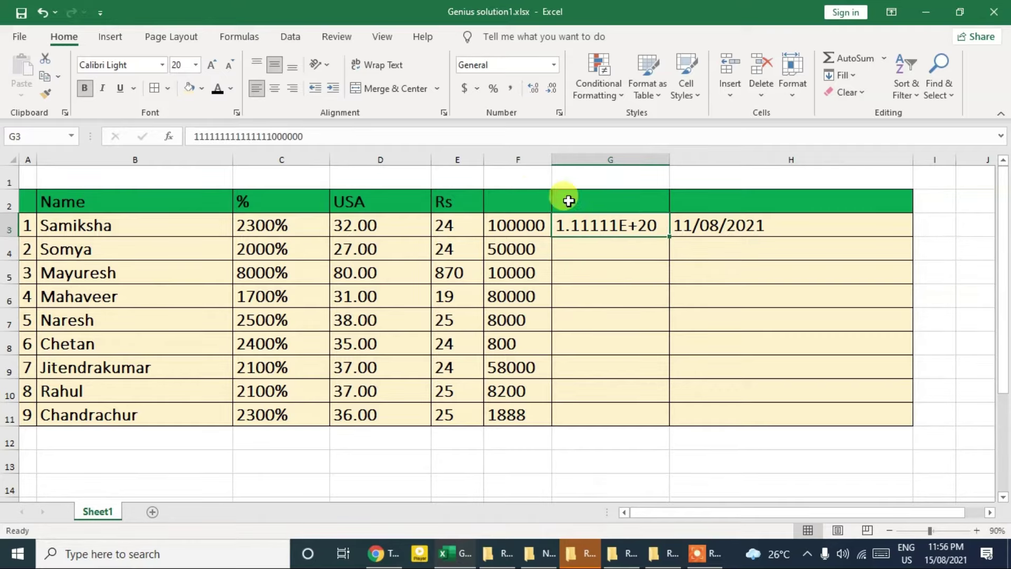
left_click(554, 64)
scroll(532, 160, "down", 1)
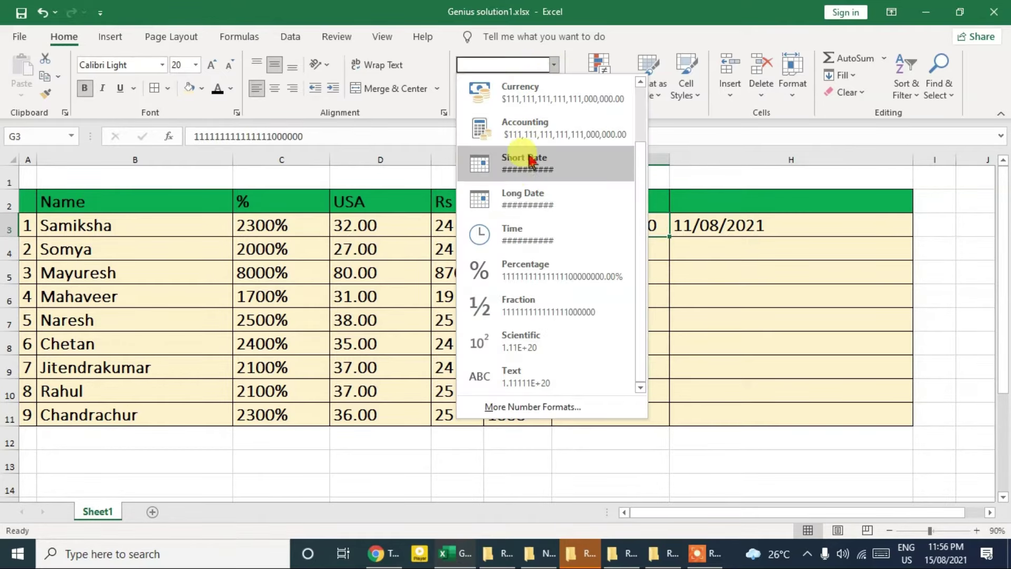
left_click(554, 375)
double_click(595, 225)
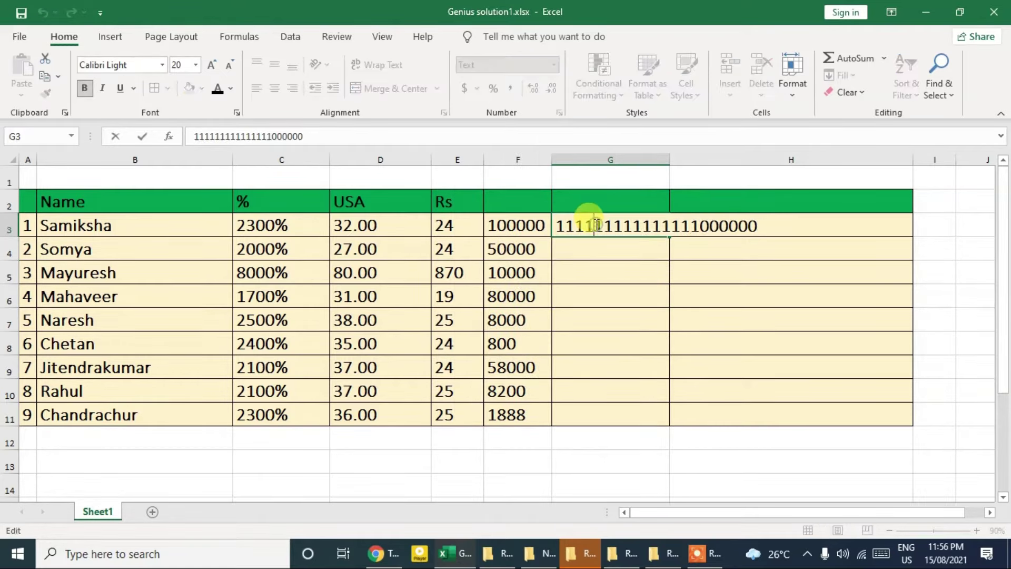
left_click(605, 273)
left_click_drag(669, 159, 790, 160)
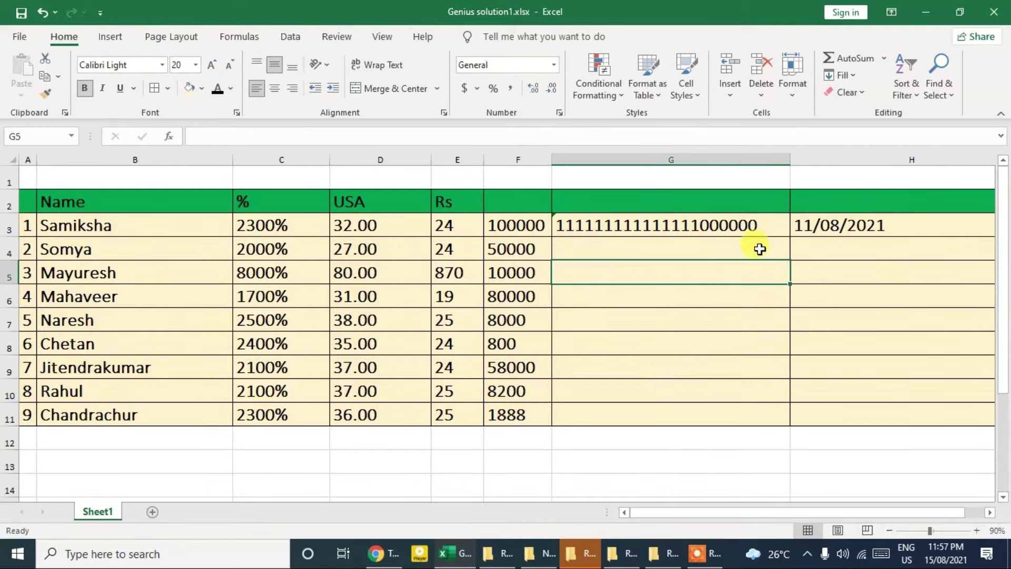
left_click(681, 250)
type("1111111111111111111111")
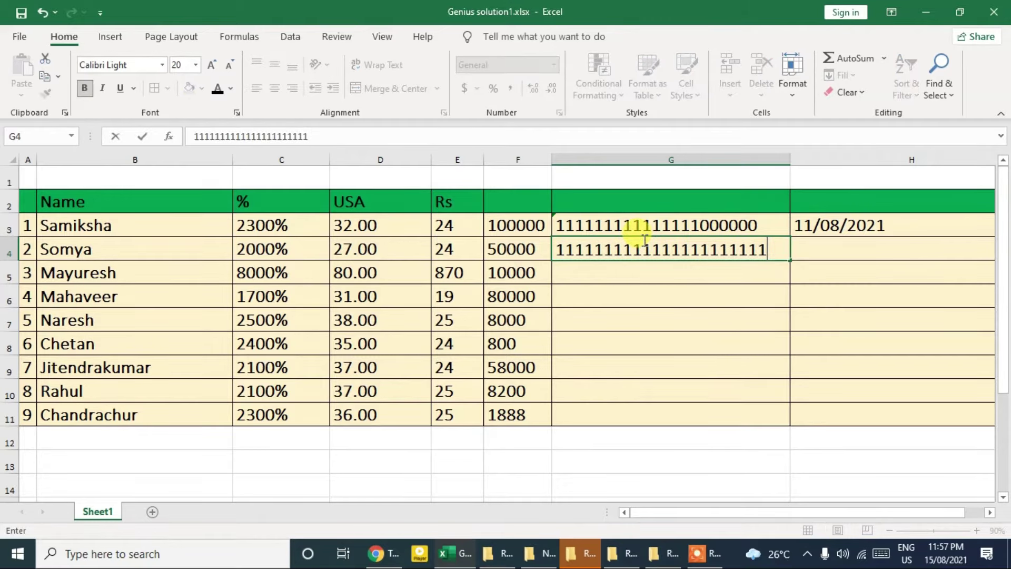
key("Return")
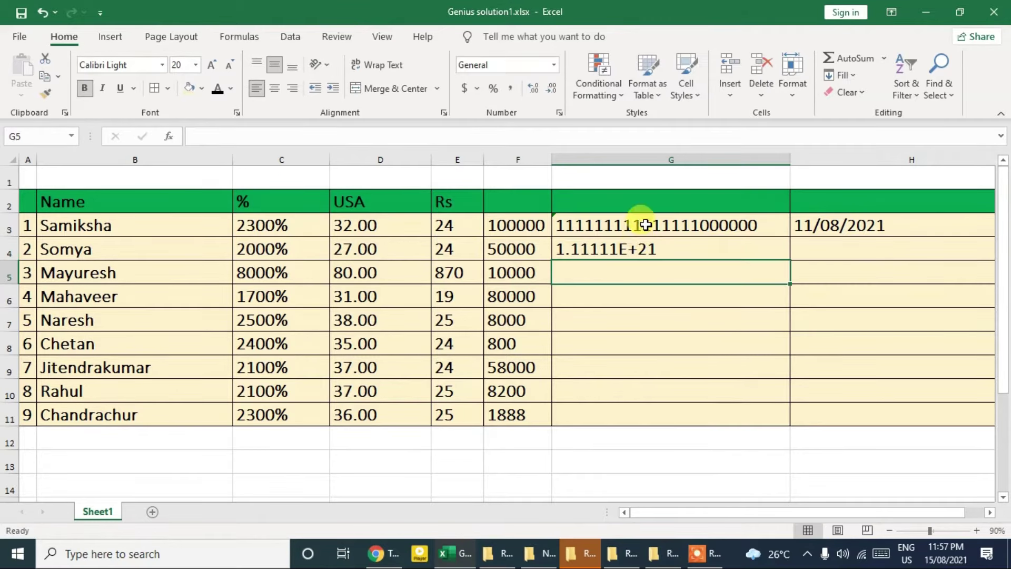
- Set the number format of G3:G12 to Text and re-enter the value in G4
left_click_drag(627, 216, 632, 437)
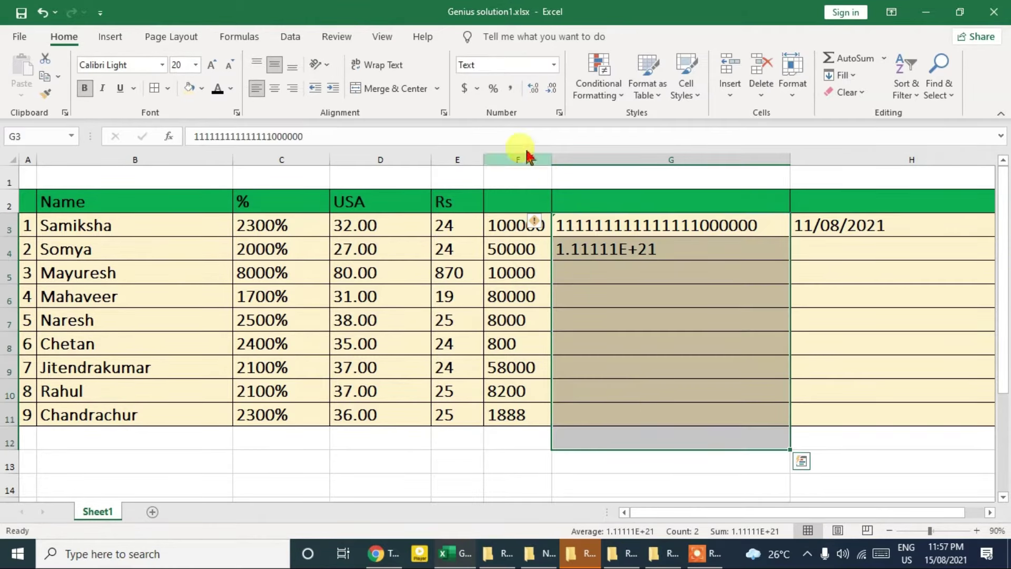
left_click(554, 64)
scroll(531, 302, "down", 1)
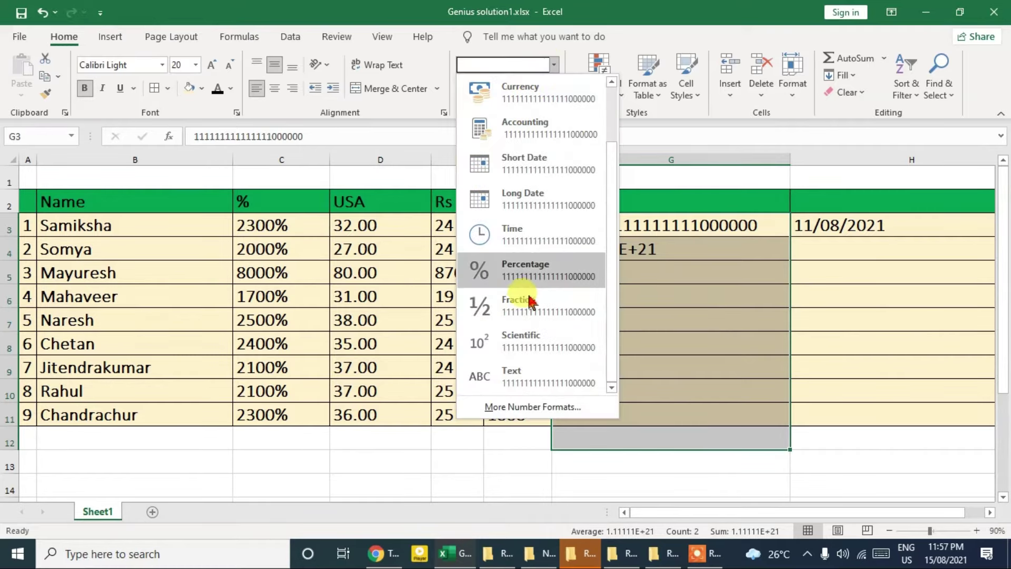
left_click(525, 376)
left_click(587, 243)
double_click(586, 243)
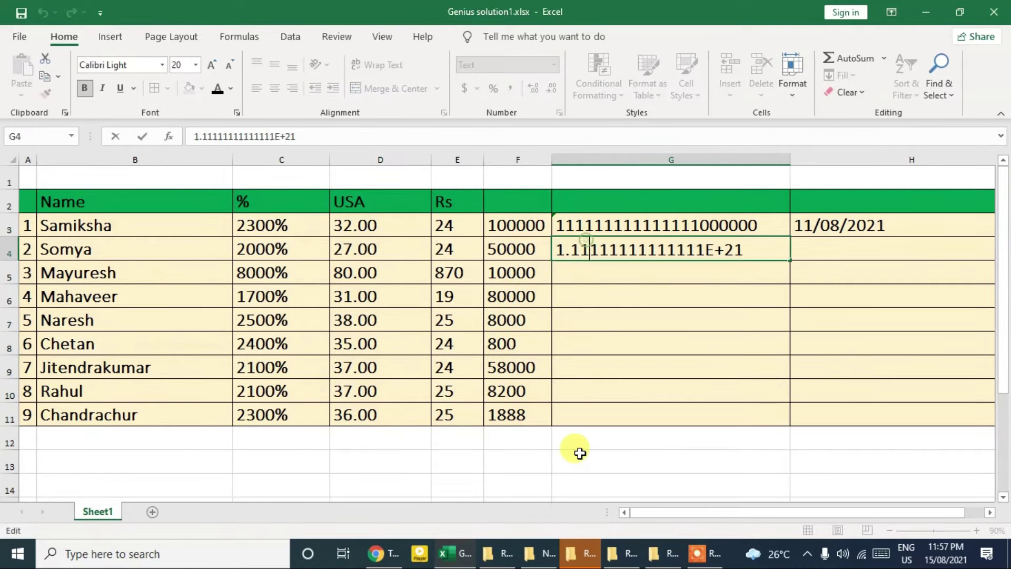
key("Return")
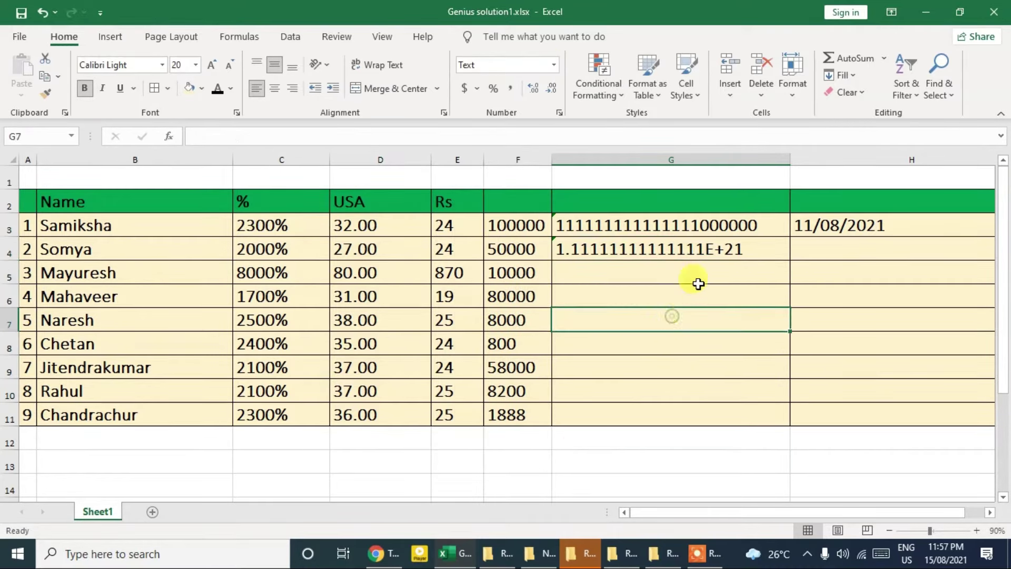
- Remove the characters E+ from the value in G4, leaving 1.1111111111111121
left_click(714, 243)
double_click(719, 249)
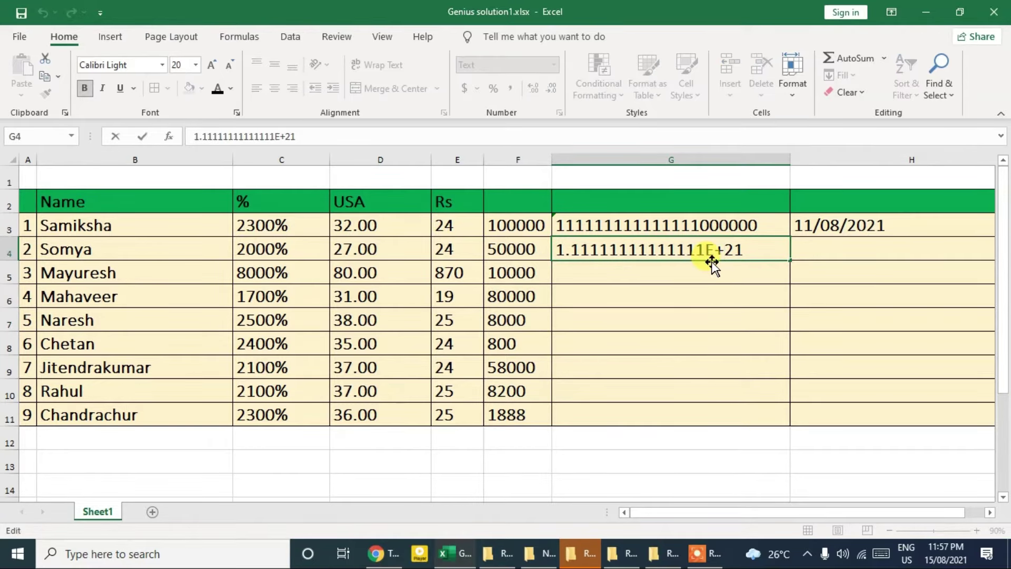
key("BackSpace")
key("BackSpace")
key("Return")
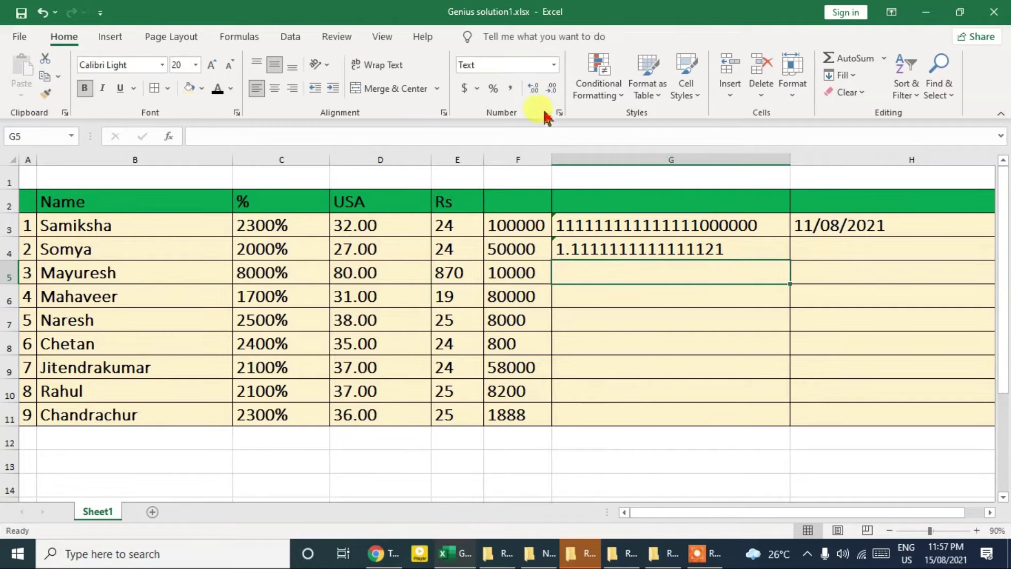
left_click(555, 65)
scroll(542, 275, "down", 1)
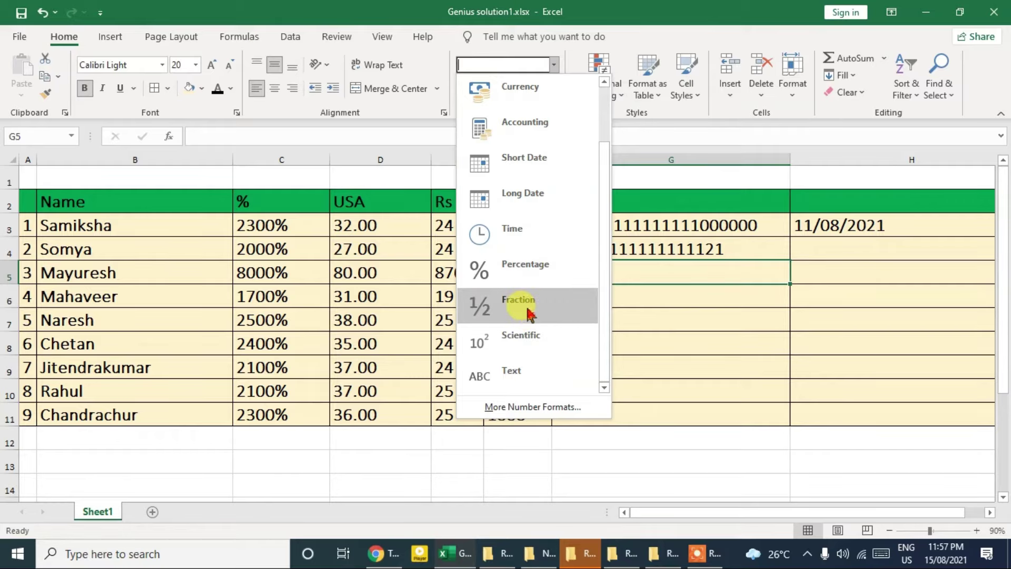
scroll(542, 84, "up", 1)
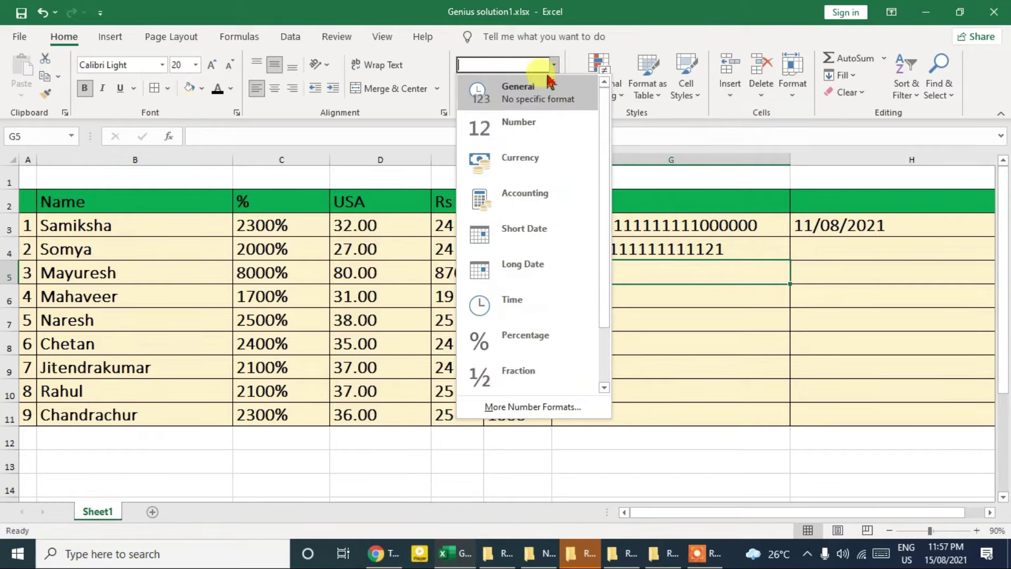
- Format cell G5 as Number with 2 decimal places and the 1000 separator
left_click(513, 407)
left_click_drag(448, 62, 526, 65)
left_click(294, 120)
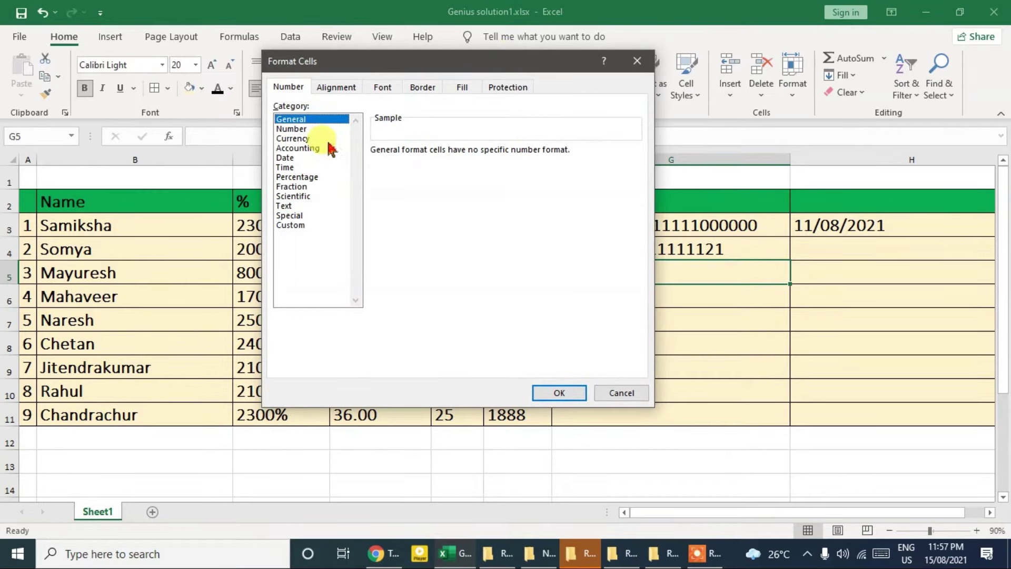
left_click(301, 130)
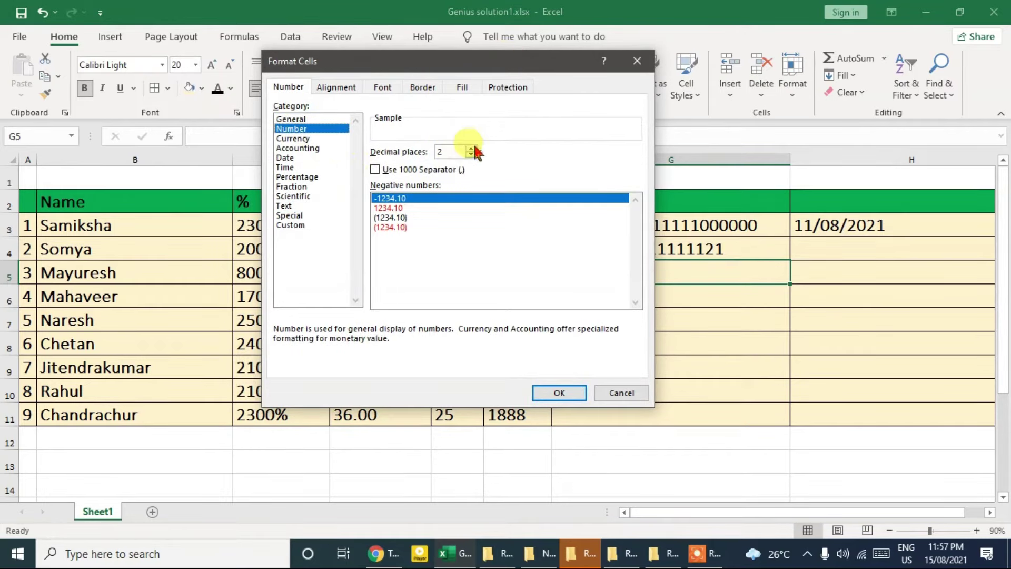
left_click(472, 149)
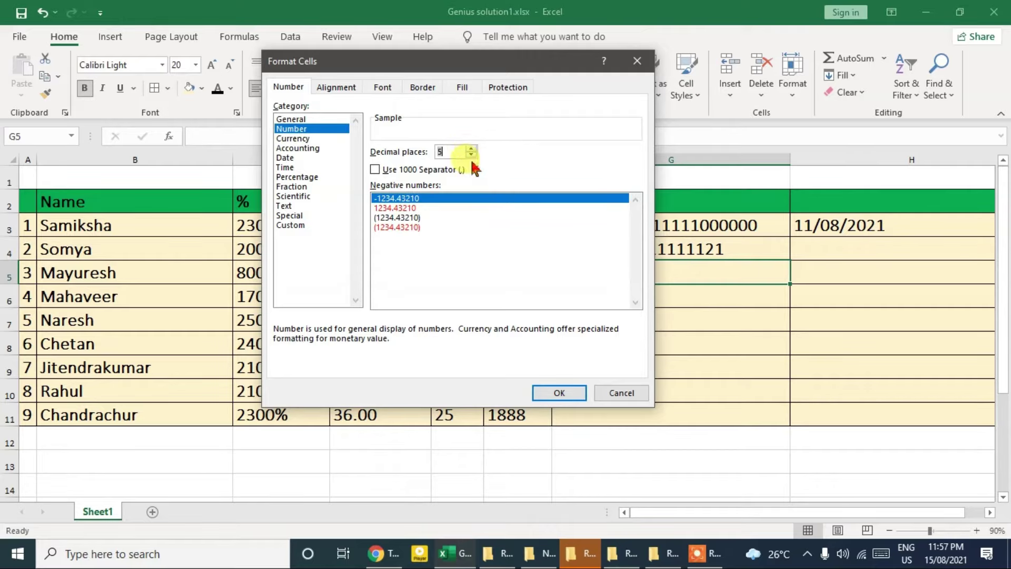
left_click(472, 154)
left_click(472, 154)
left_click(472, 154)
left_click_drag(469, 66, 705, 80)
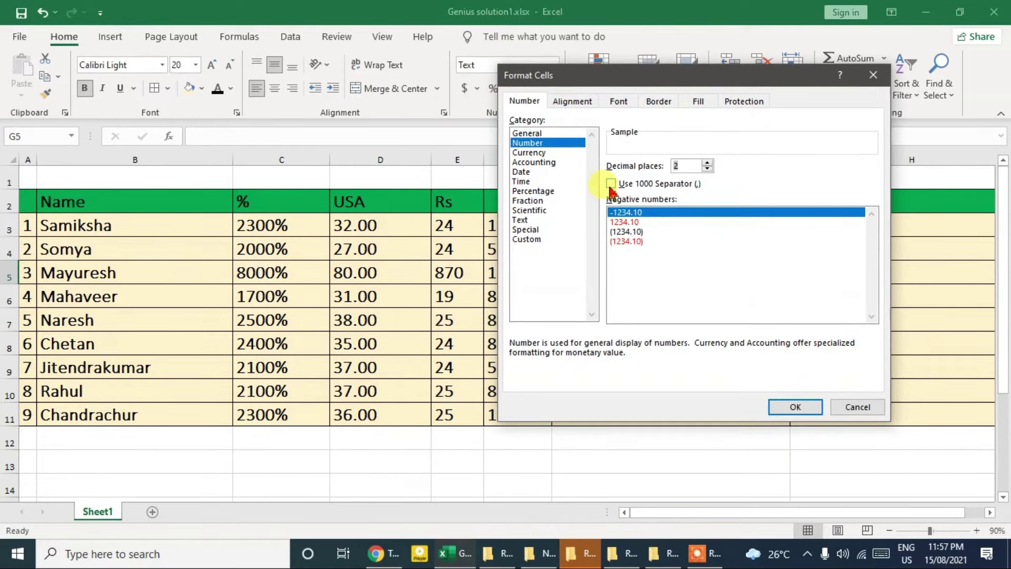
left_click_drag(659, 85, 750, 94)
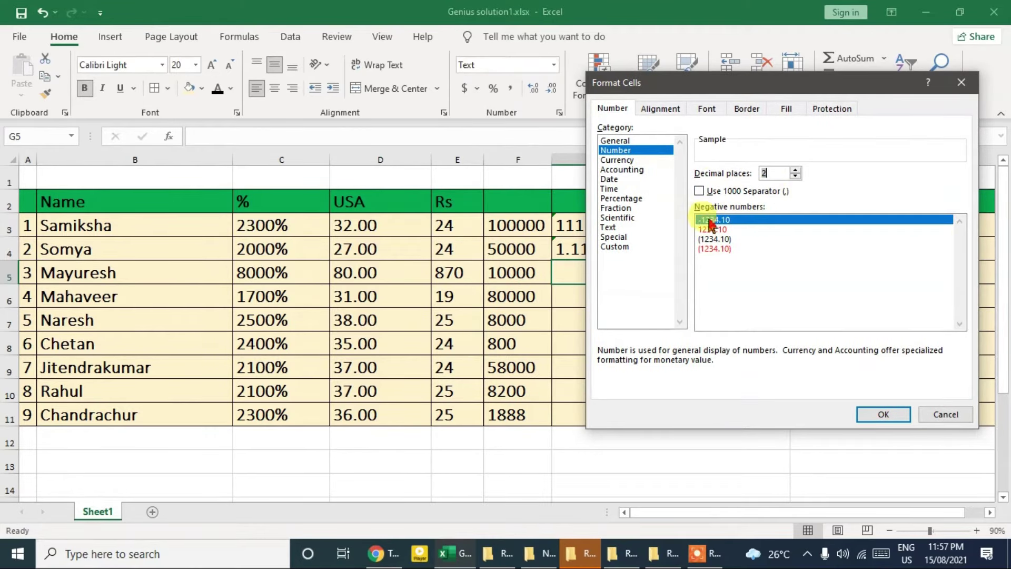
left_click(699, 190)
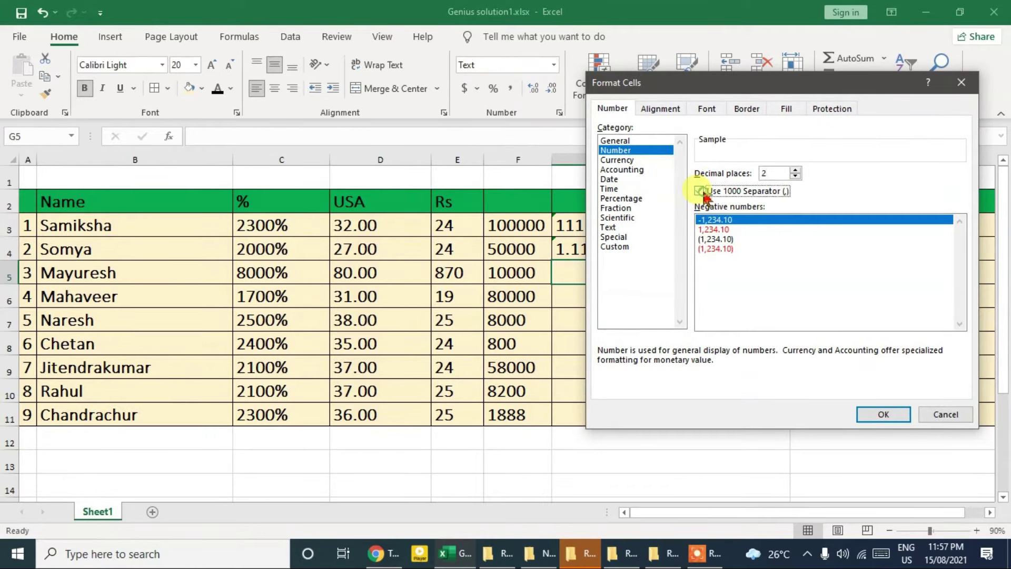
left_click(884, 414)
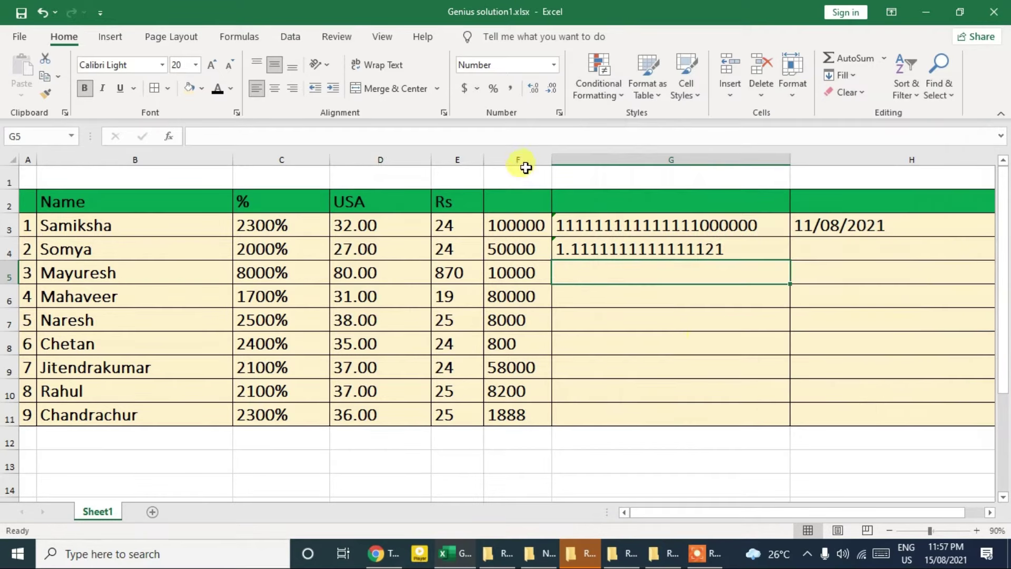
- Format column F as Number with 2 decimal places and the 1000 separator
left_click(519, 160)
left_click(554, 64)
scroll(533, 176, "down", 1)
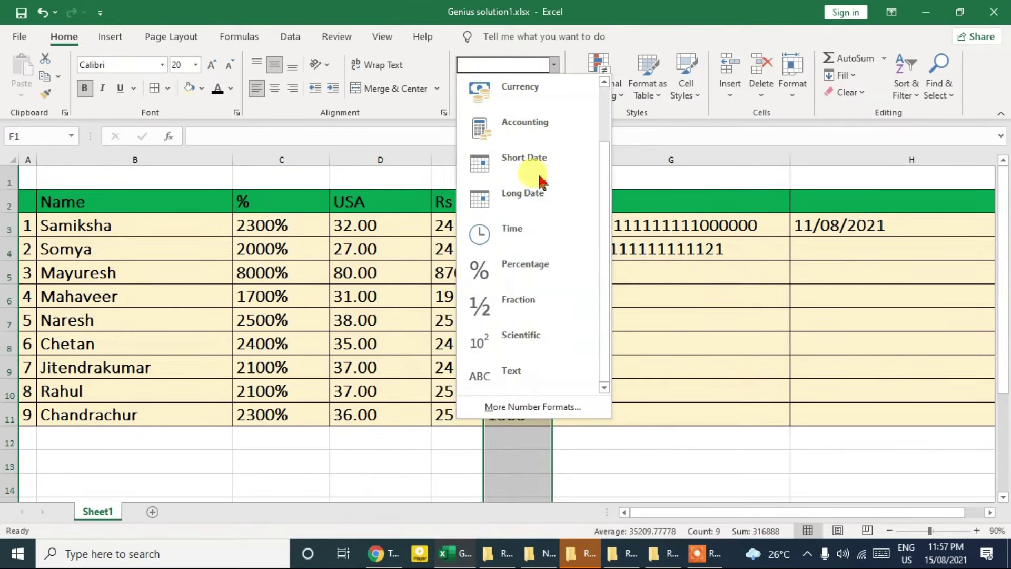
left_click(550, 416)
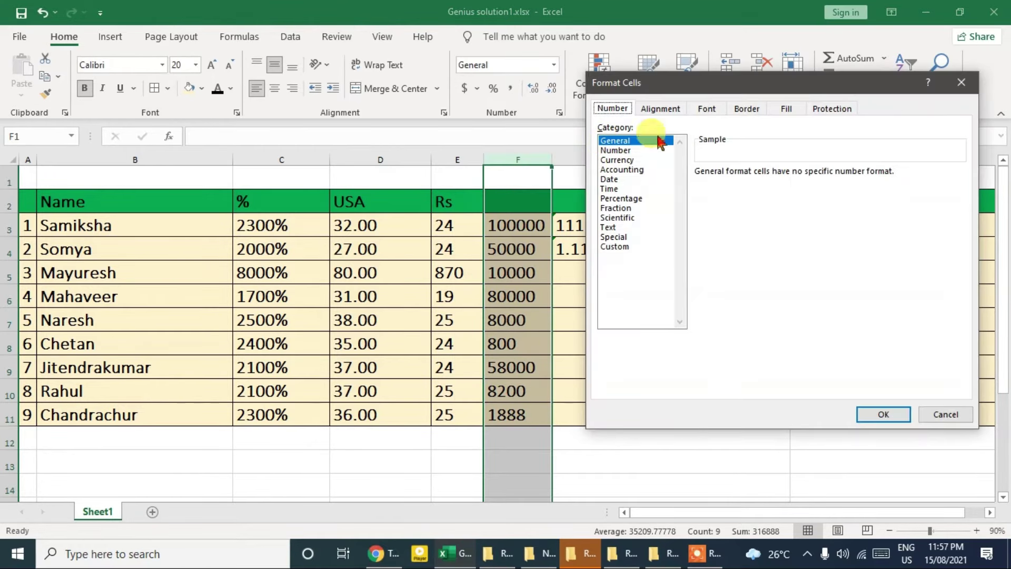
left_click(616, 150)
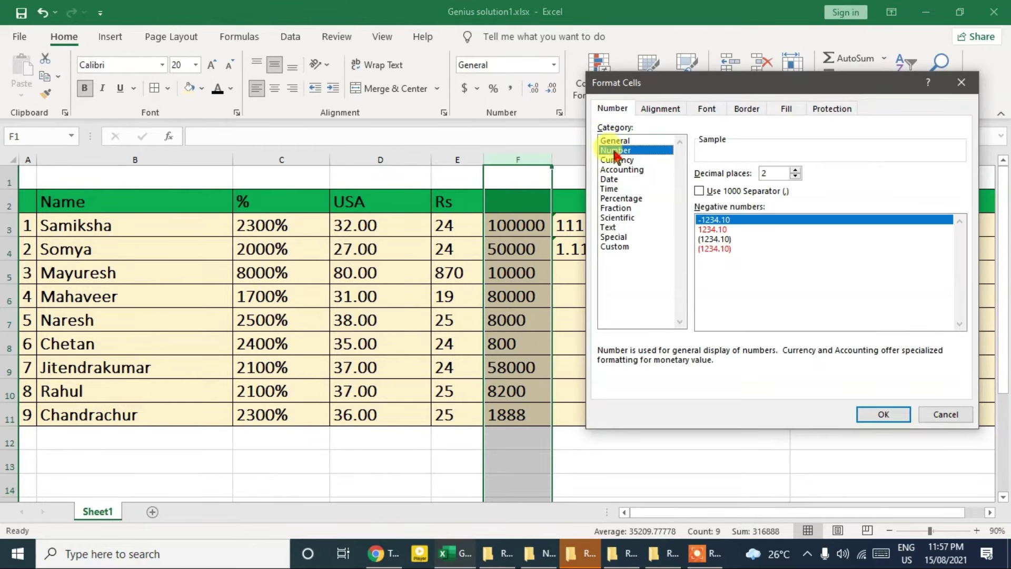
left_click(700, 191)
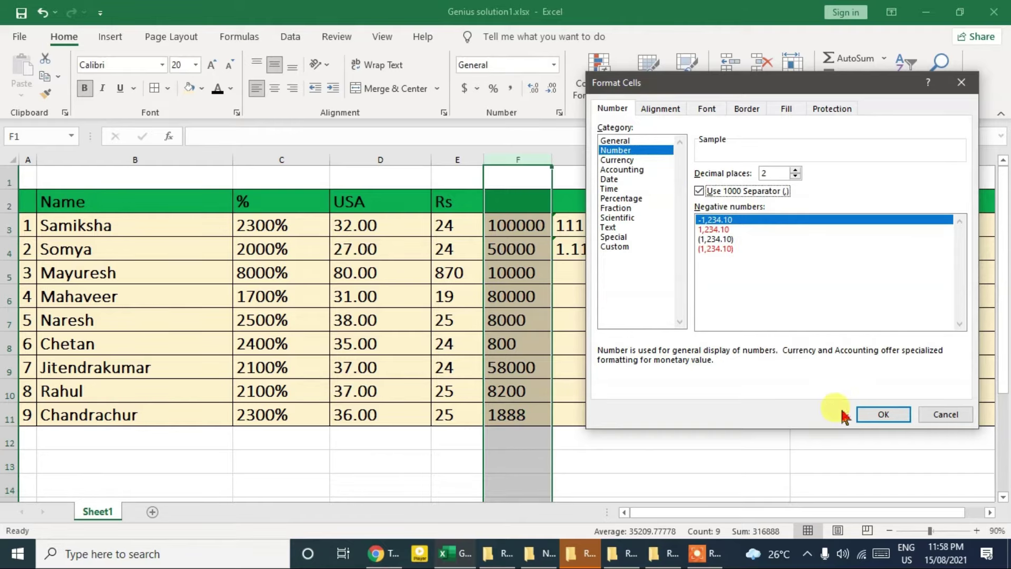
left_click(883, 414)
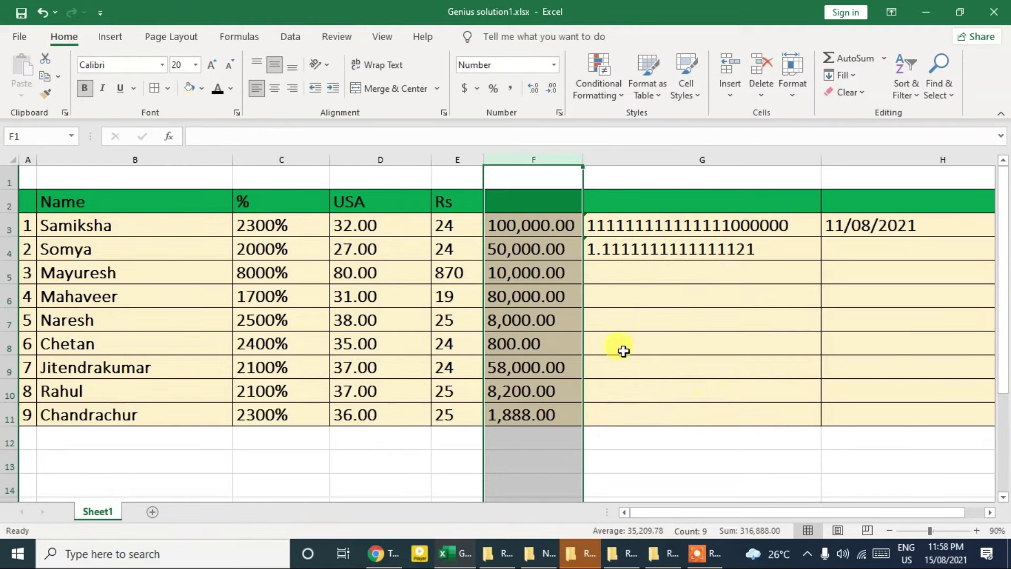
- Enter the header rs in cell F2 above the formatted amounts
left_click(524, 219)
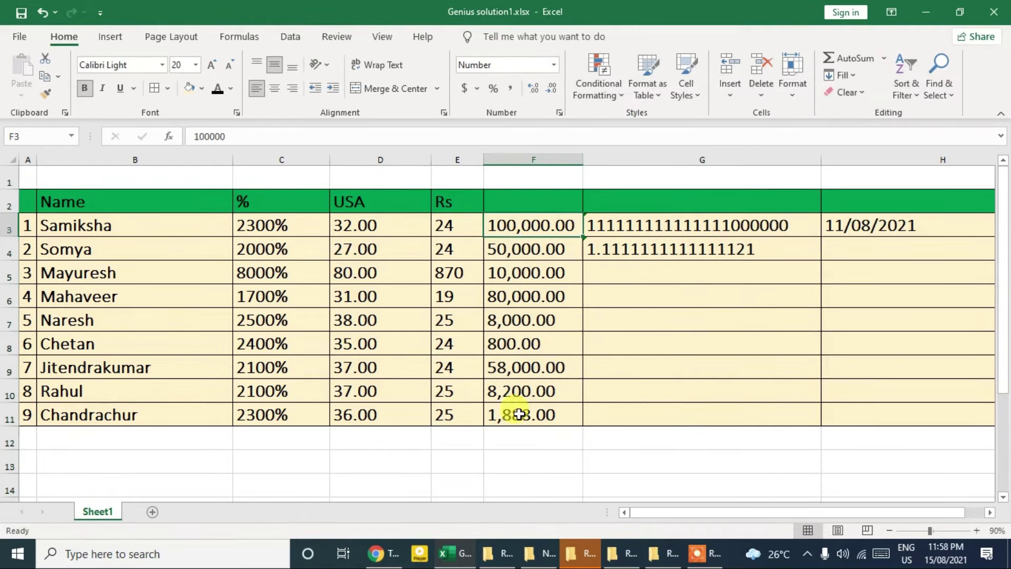
left_click_drag(523, 231, 515, 417)
left_click(524, 330)
left_click_drag(524, 228, 520, 411)
left_click(522, 196)
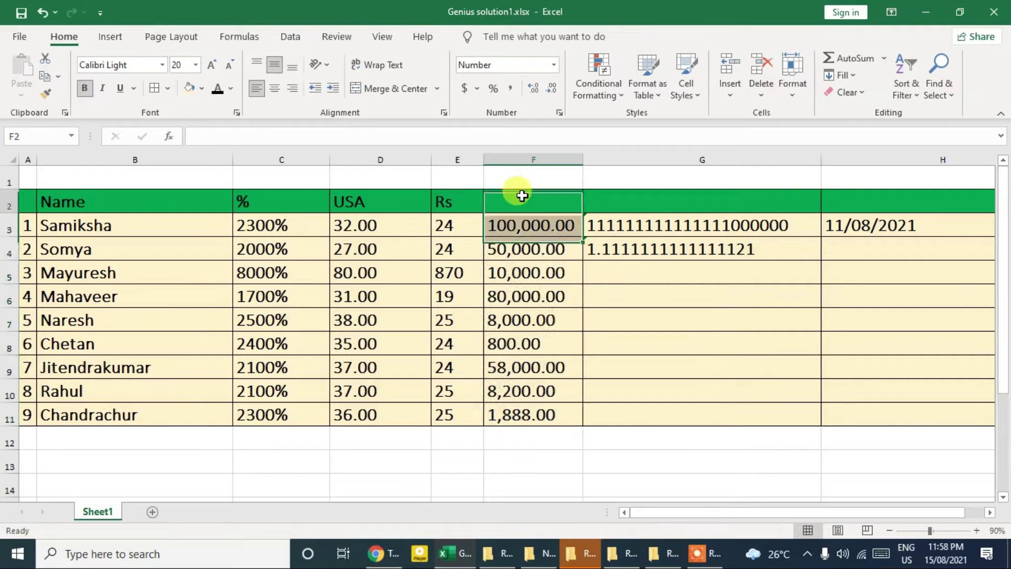
type("r")
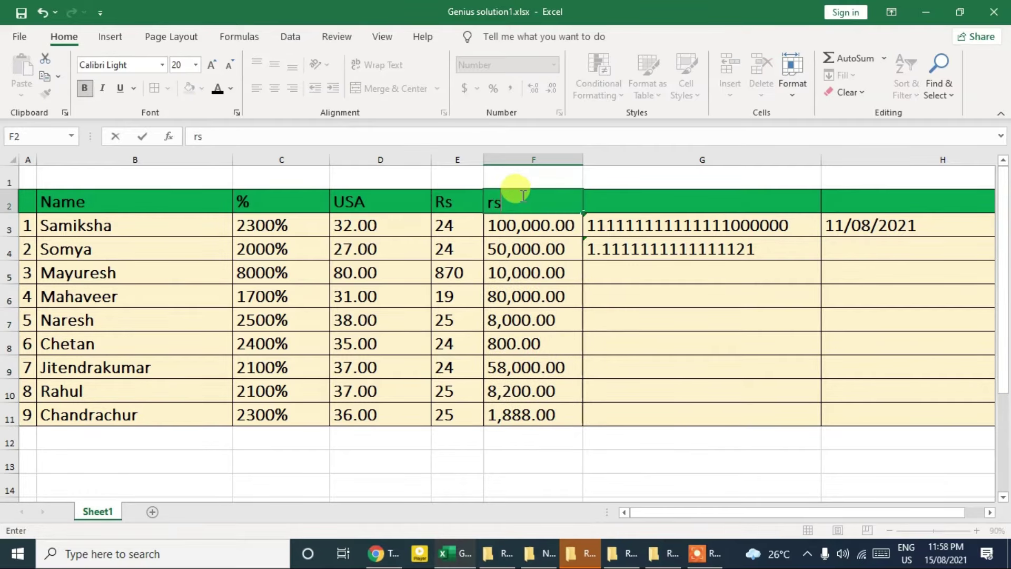
type("s")
key("Return")
- Review the Currency, Date and Percentage formats for cell F4, and apply the custom format dd/mm/yyyy h:mm
left_click(534, 245)
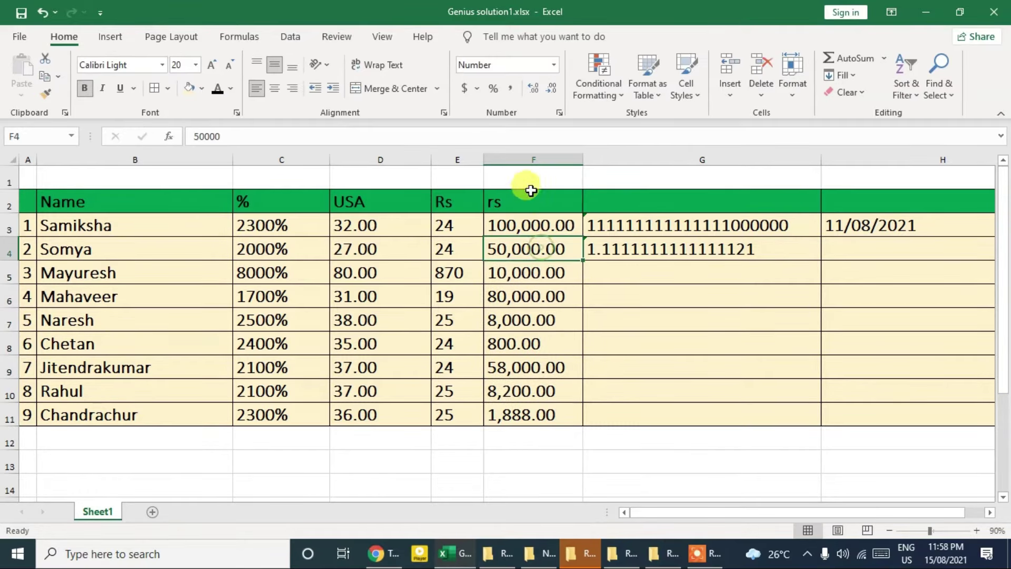
left_click(555, 65)
scroll(534, 379, "down", 1)
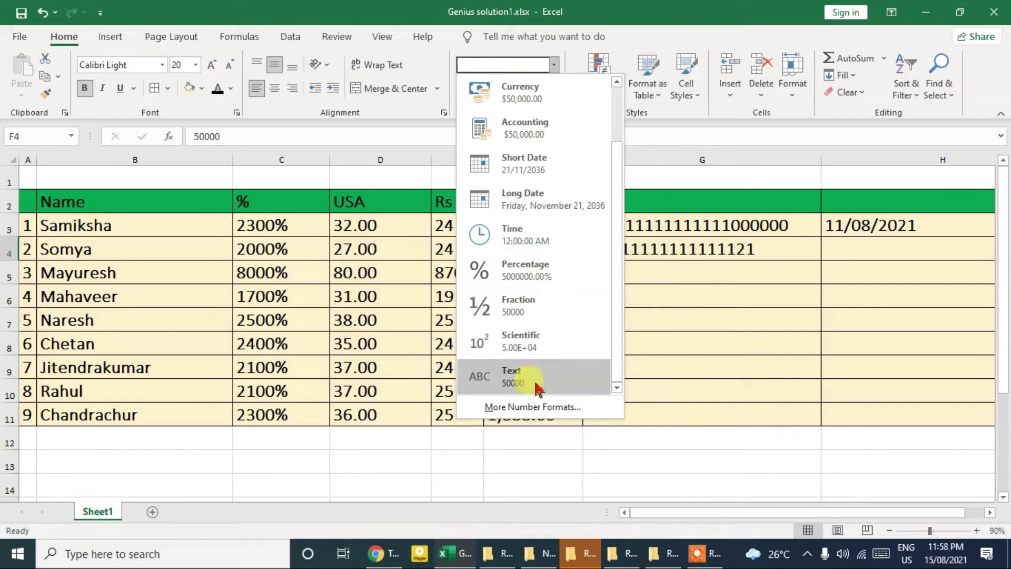
left_click(523, 410)
left_click_drag(703, 83, 580, 79)
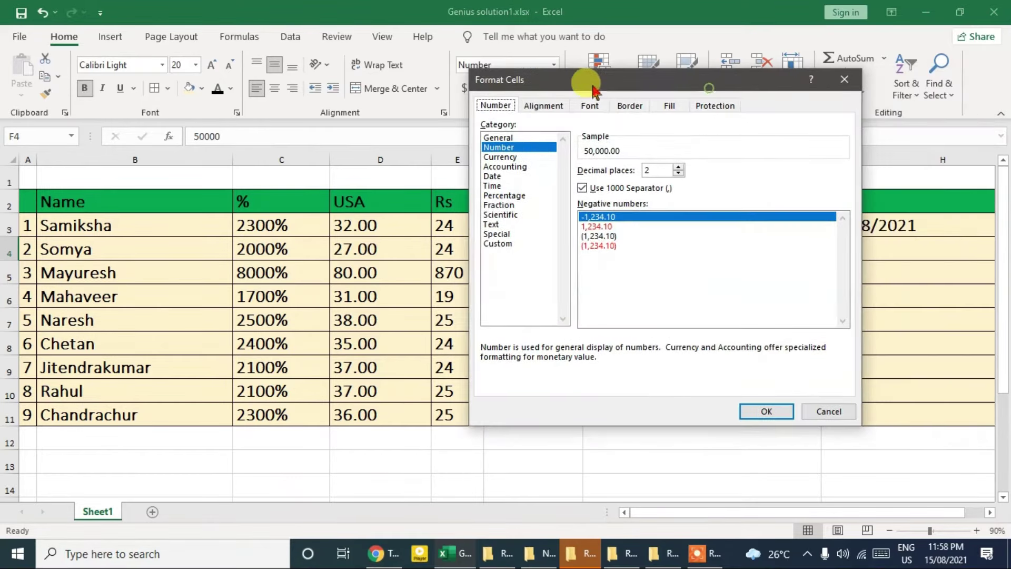
left_click(500, 157)
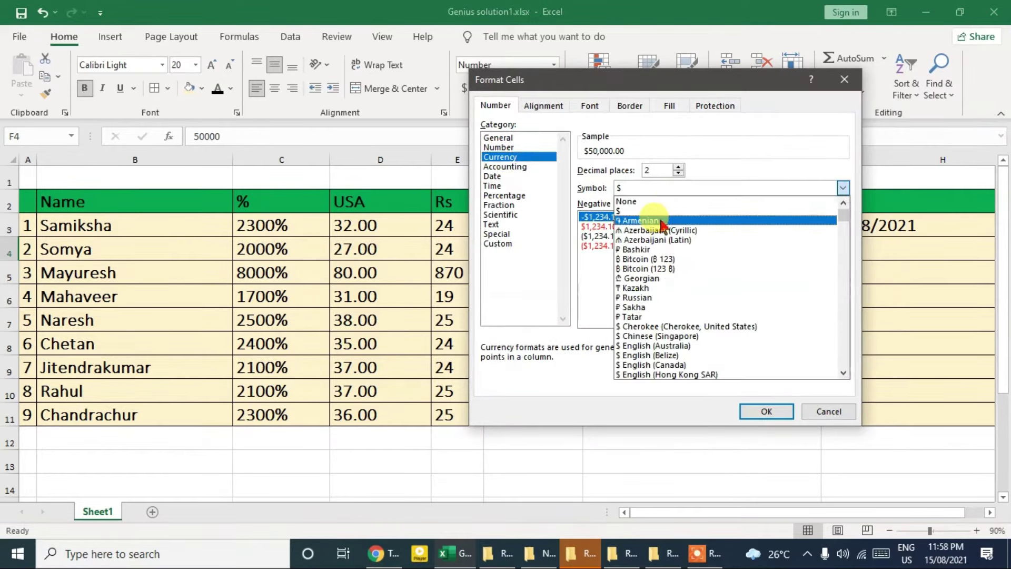
left_click(497, 177)
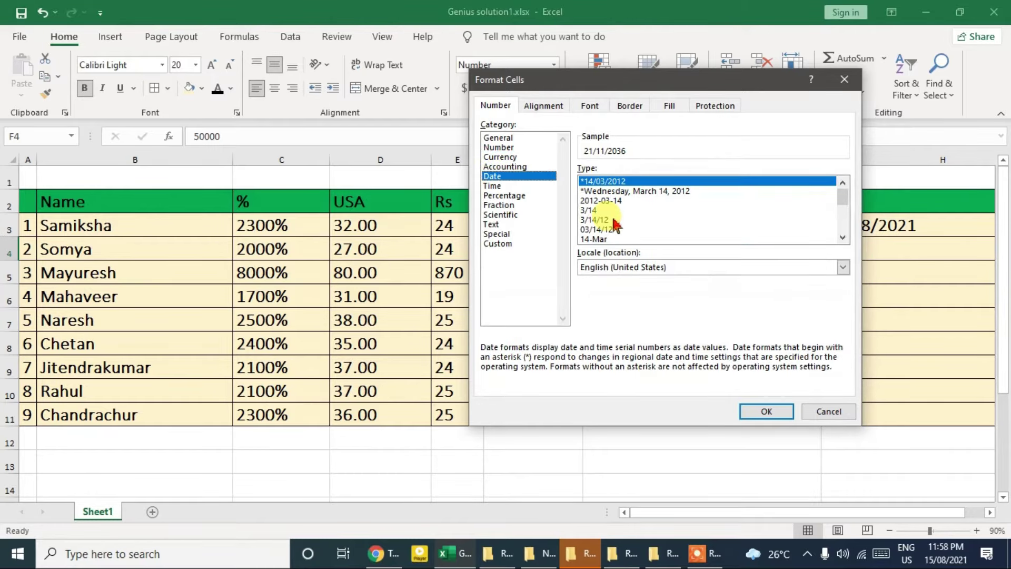
left_click(496, 196)
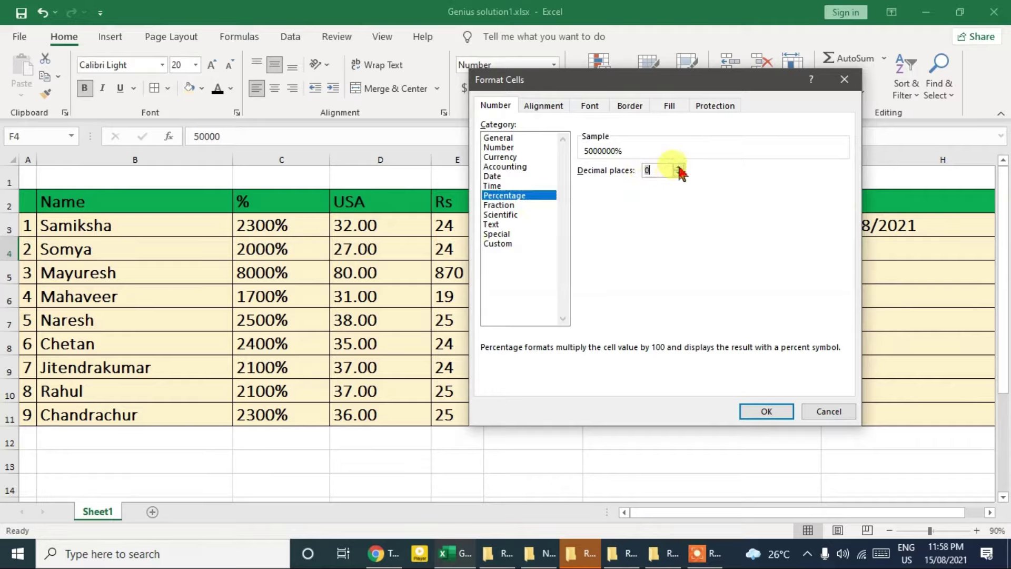
left_click(495, 243)
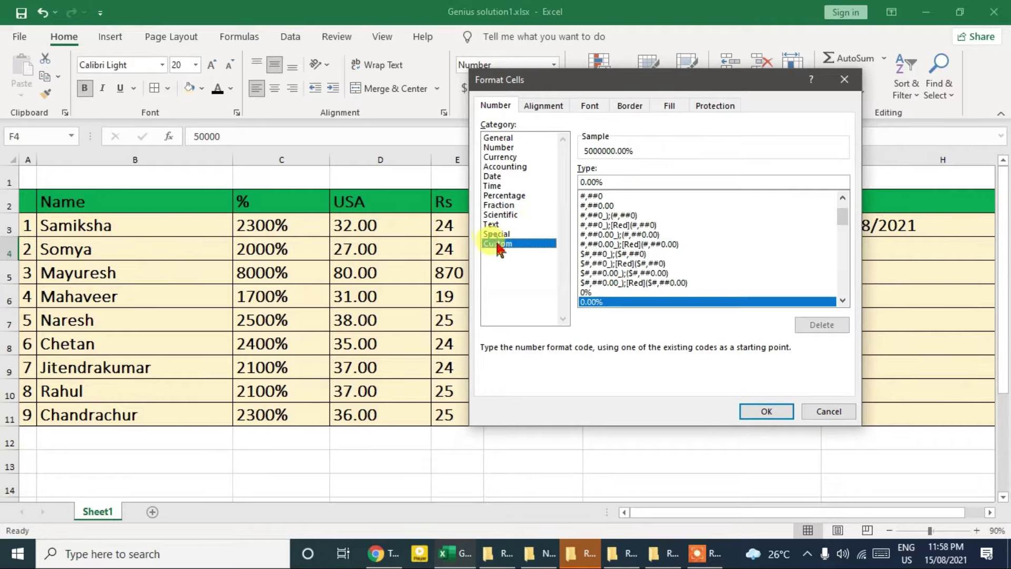
left_click_drag(843, 216, 845, 247)
left_click(616, 235)
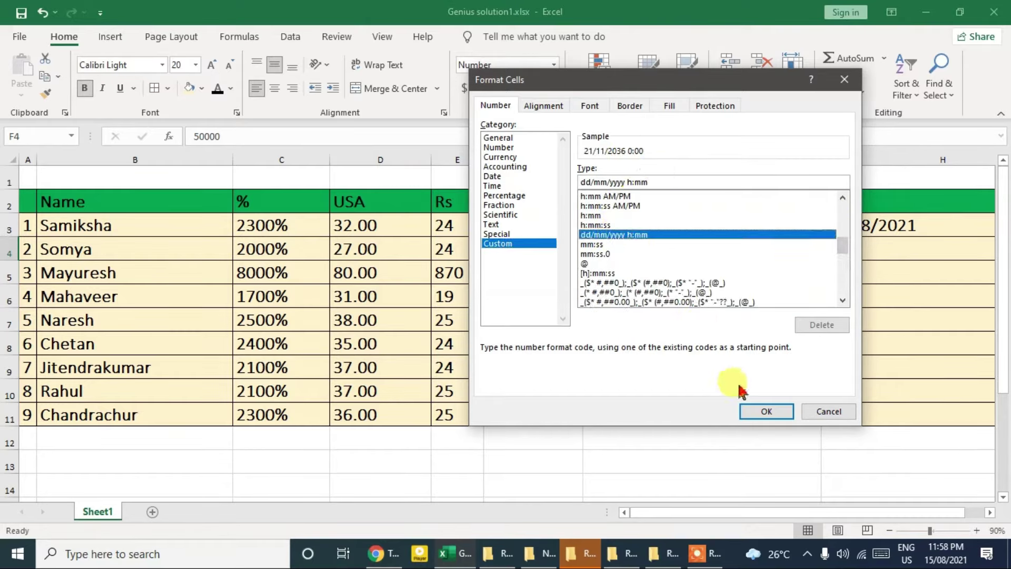
left_click(763, 411)
- Browse the date format types for cell H3 and apply a custom number format to its date
left_click(907, 216)
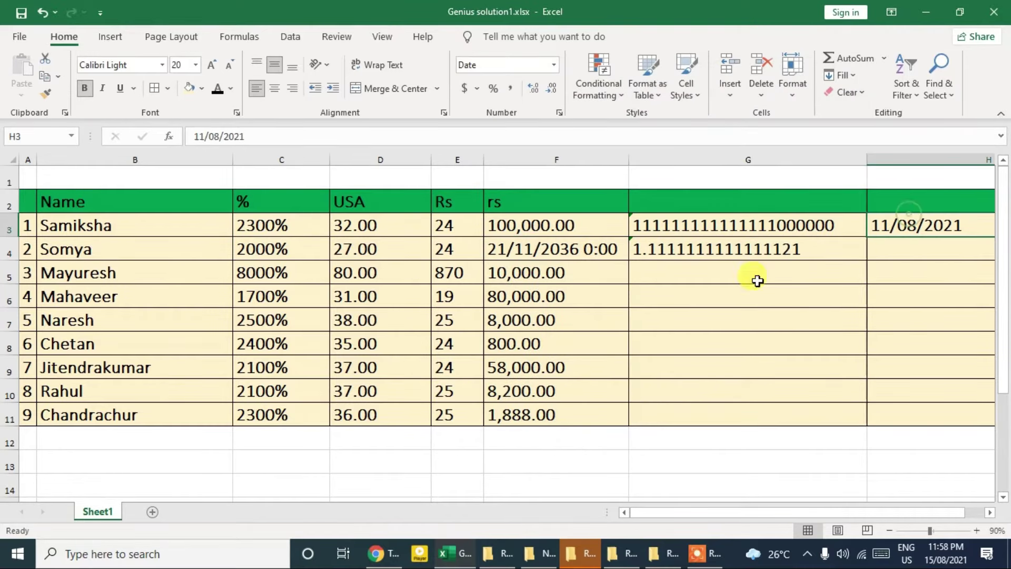
left_click(554, 64)
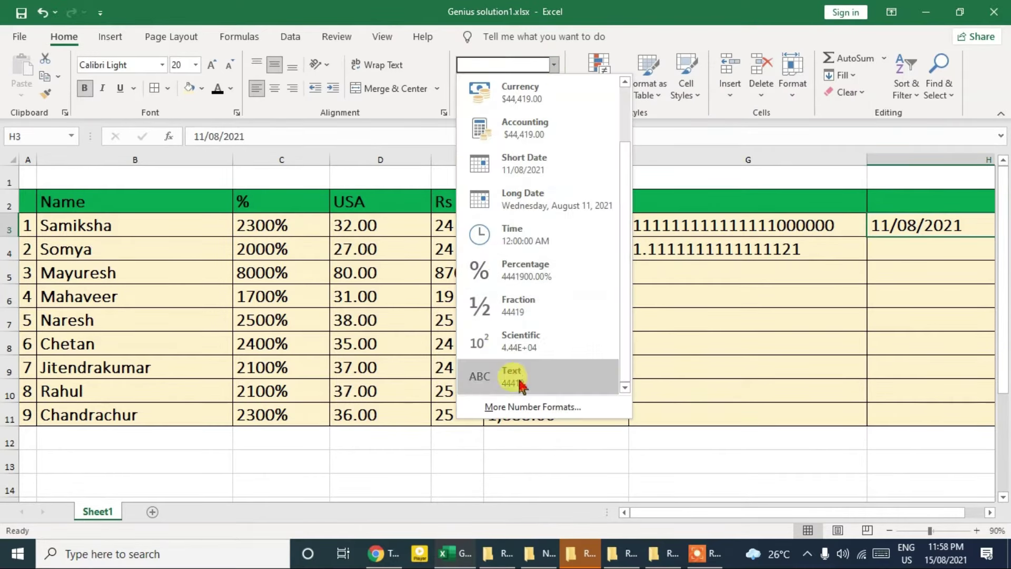
left_click(527, 405)
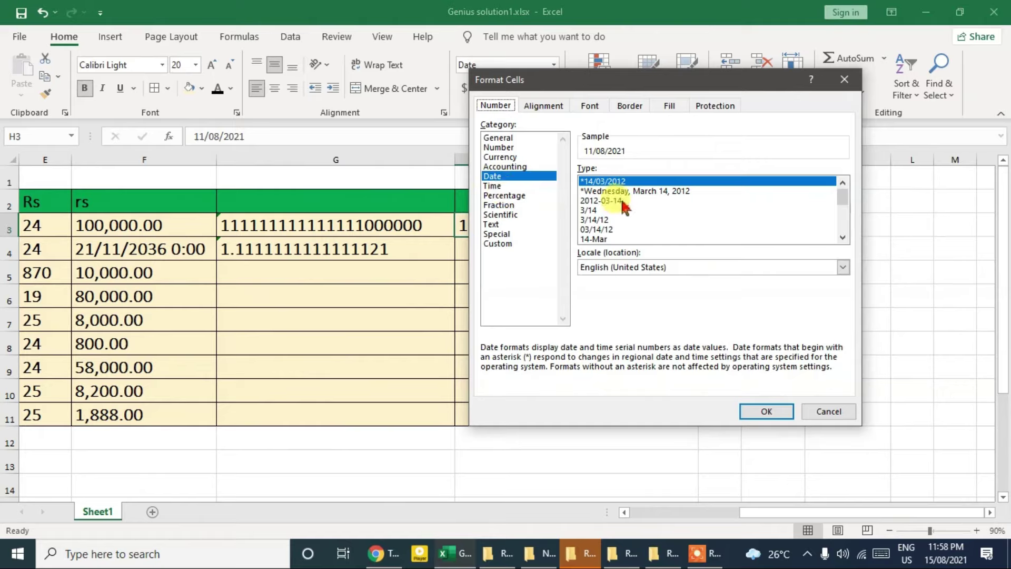
scroll(644, 193, "down", 4)
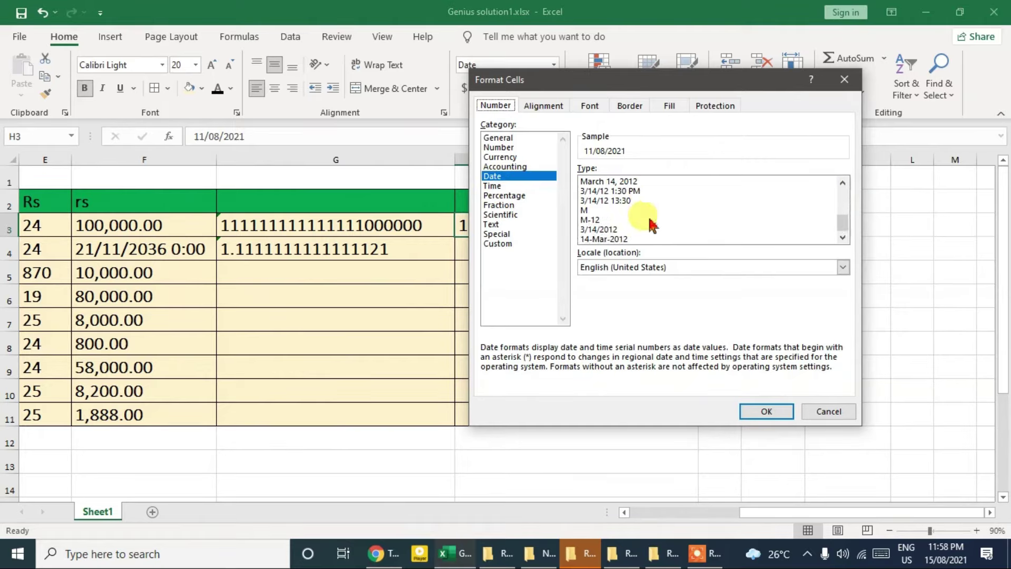
left_click(527, 244)
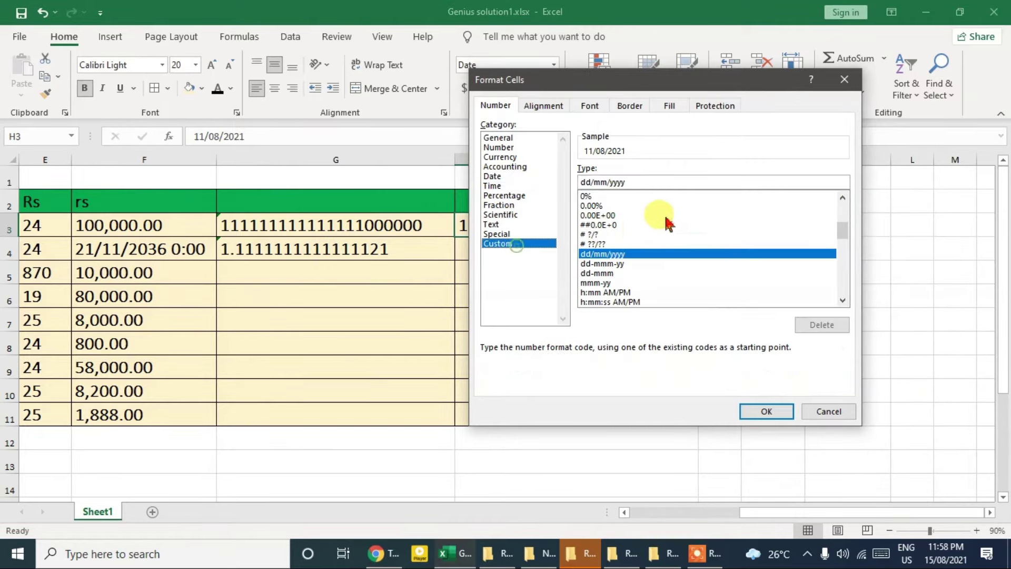
left_click(630, 302)
left_click(765, 411)
left_click(601, 300)
left_click(534, 237)
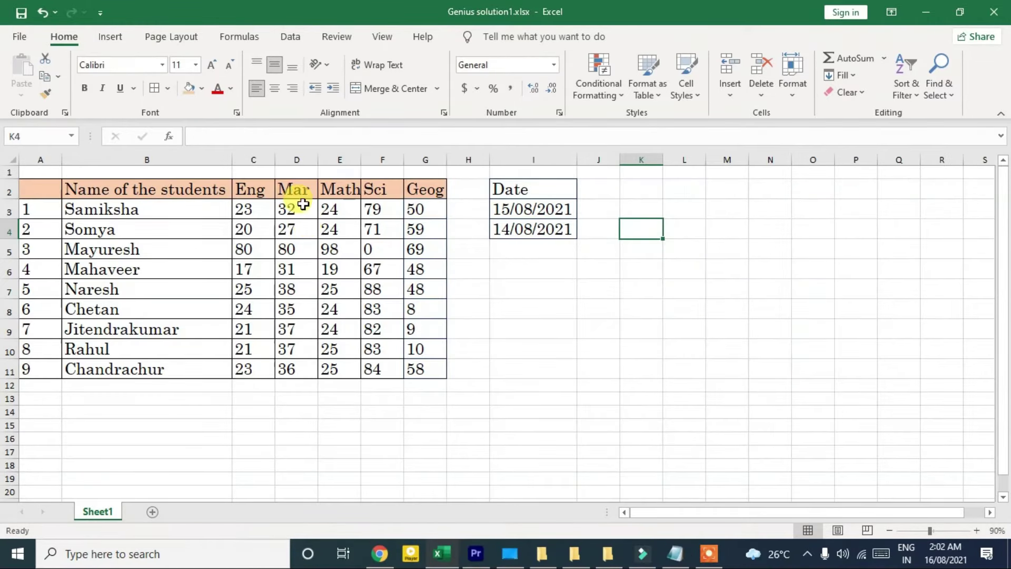
left_click(608, 98)
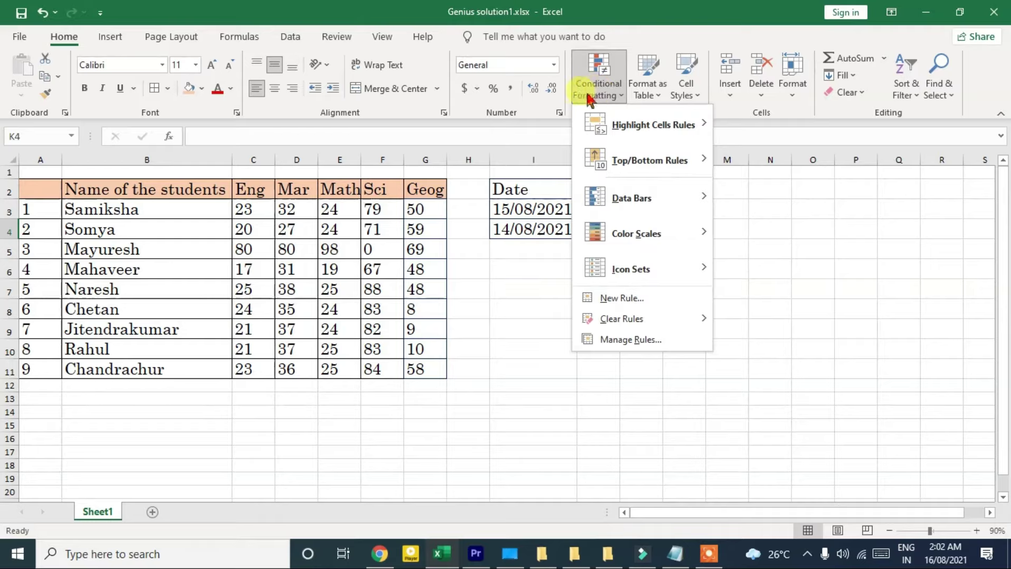
mouse_move(651, 140)
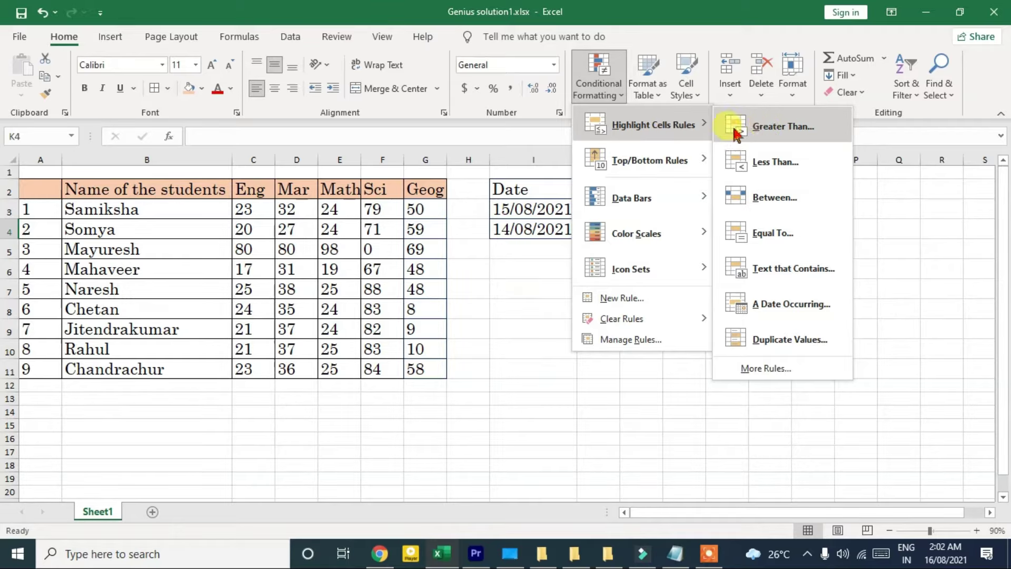
left_click(773, 133)
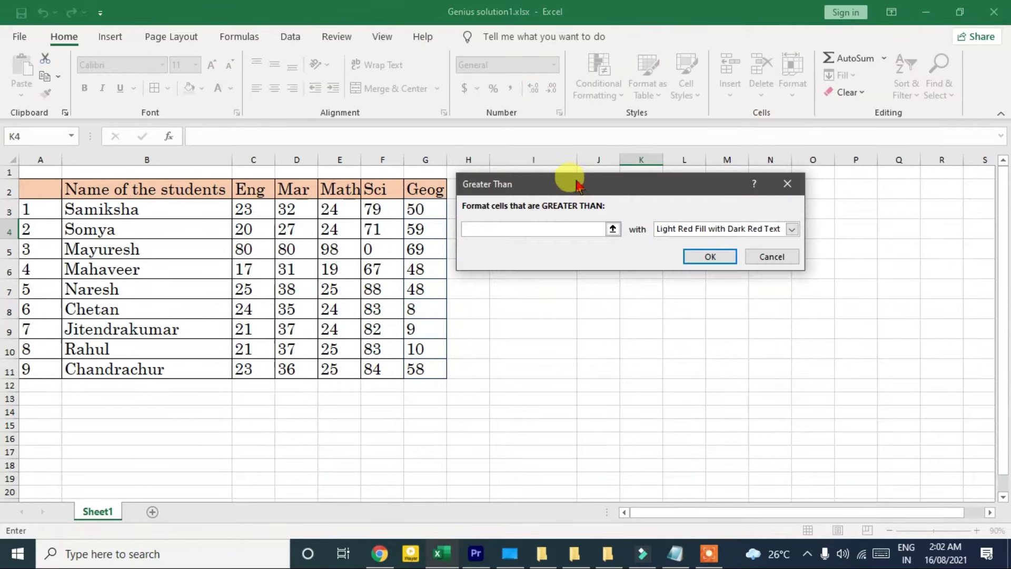
left_click_drag(574, 178, 667, 179)
left_click(864, 265)
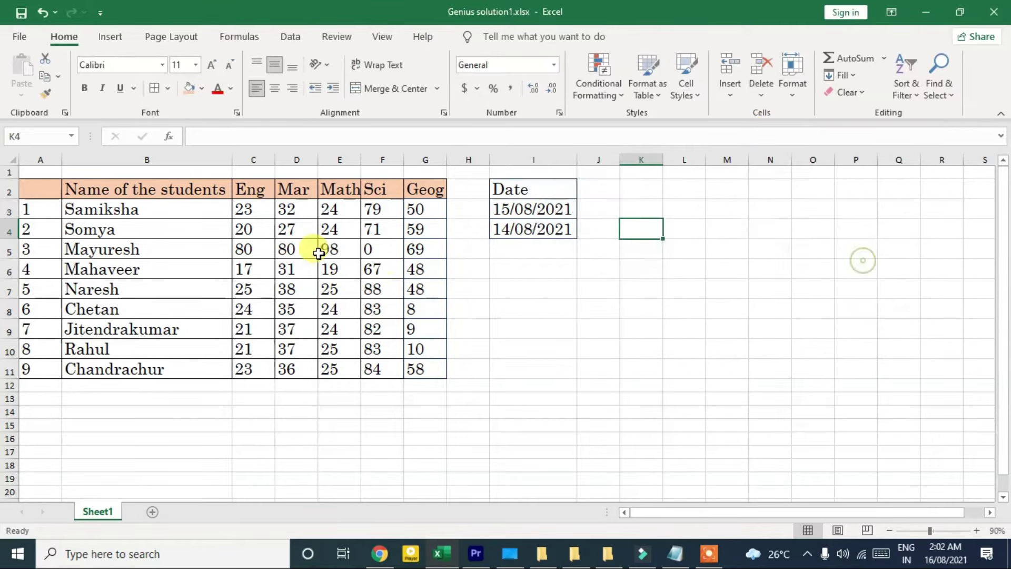
left_click(33, 172)
left_click_drag(33, 172, 432, 369)
left_click(243, 248)
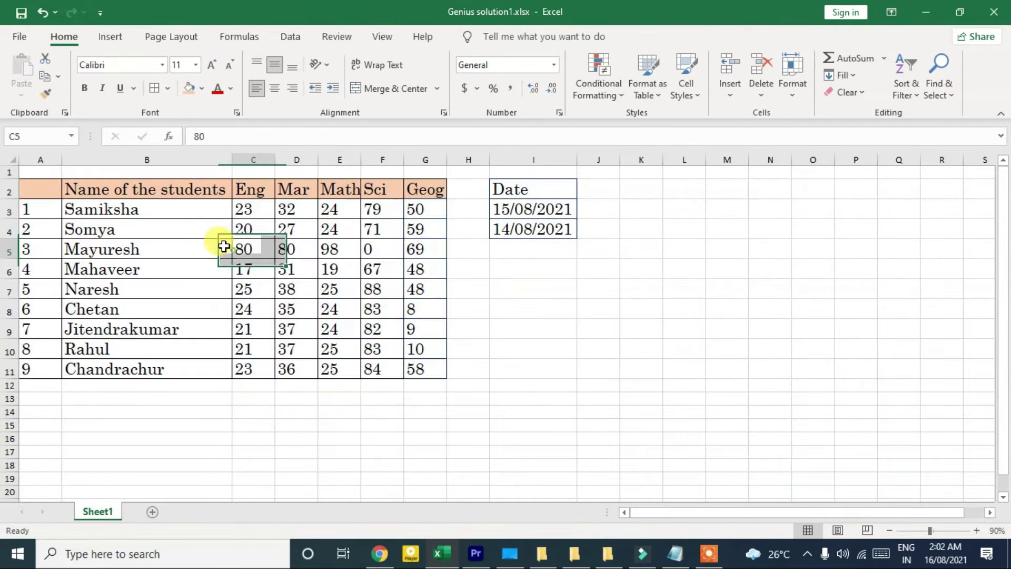
left_click_drag(26, 172, 457, 418)
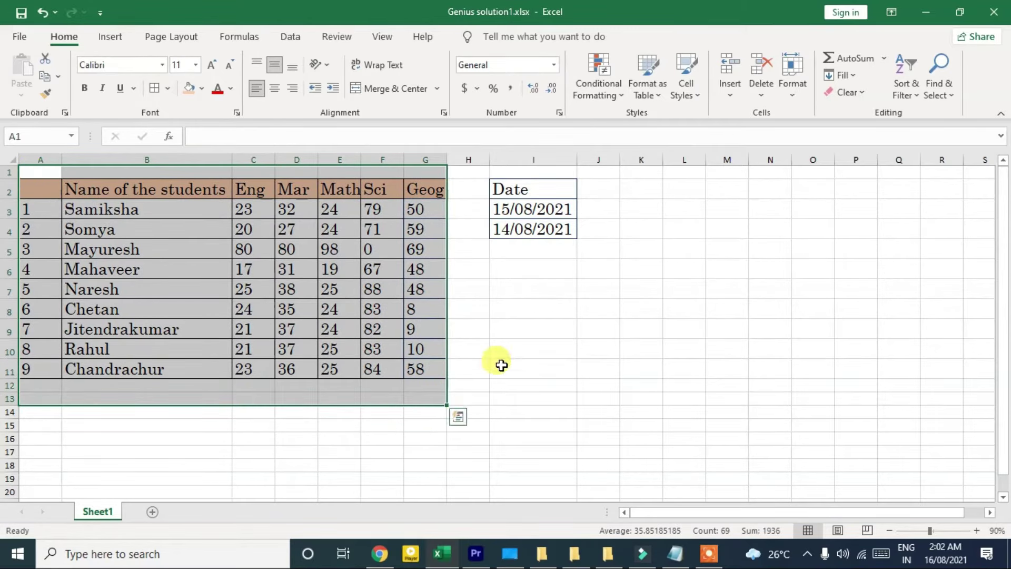
left_click(600, 97)
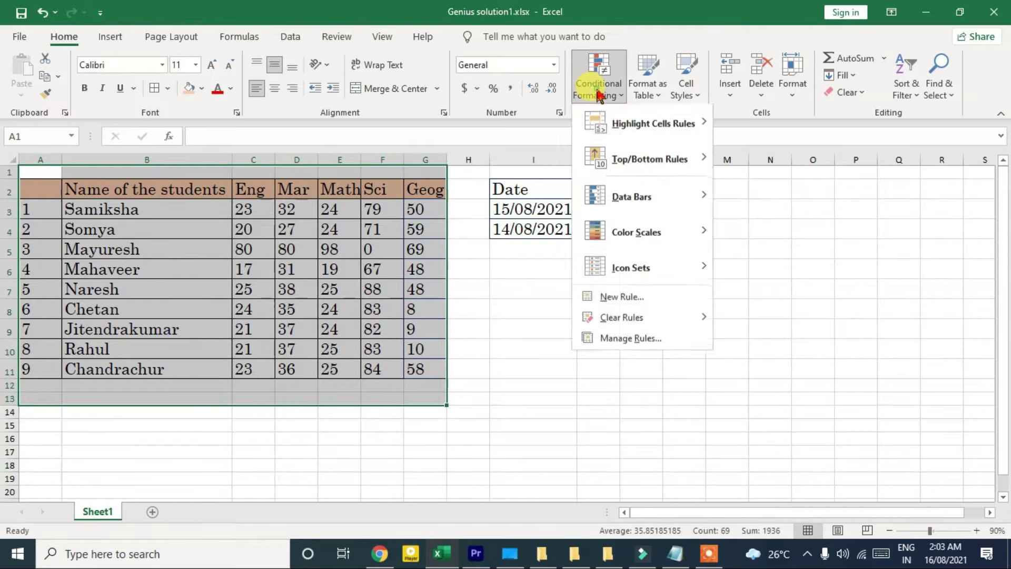
mouse_move(685, 126)
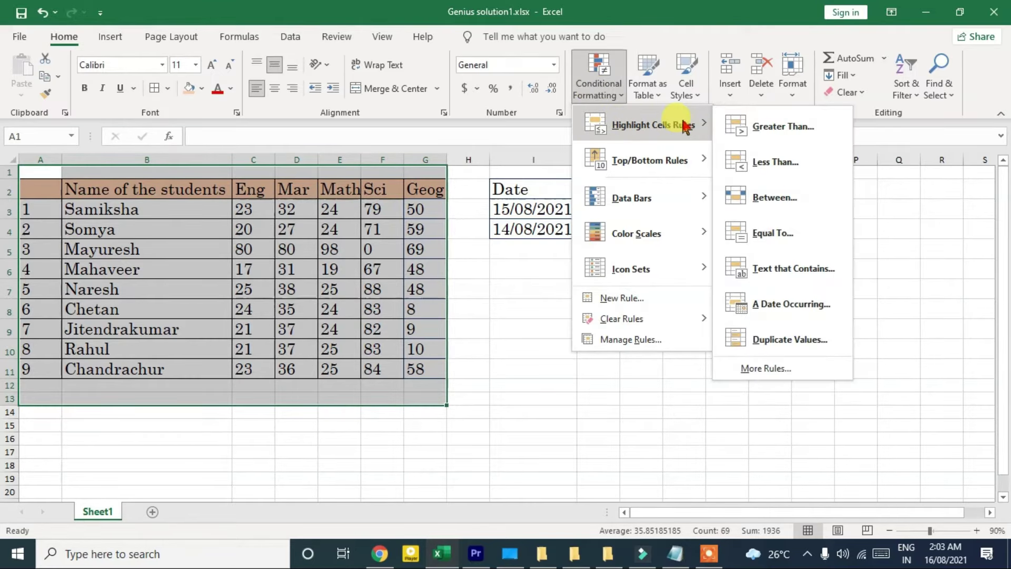
left_click(772, 125)
left_click_drag(648, 190, 620, 162)
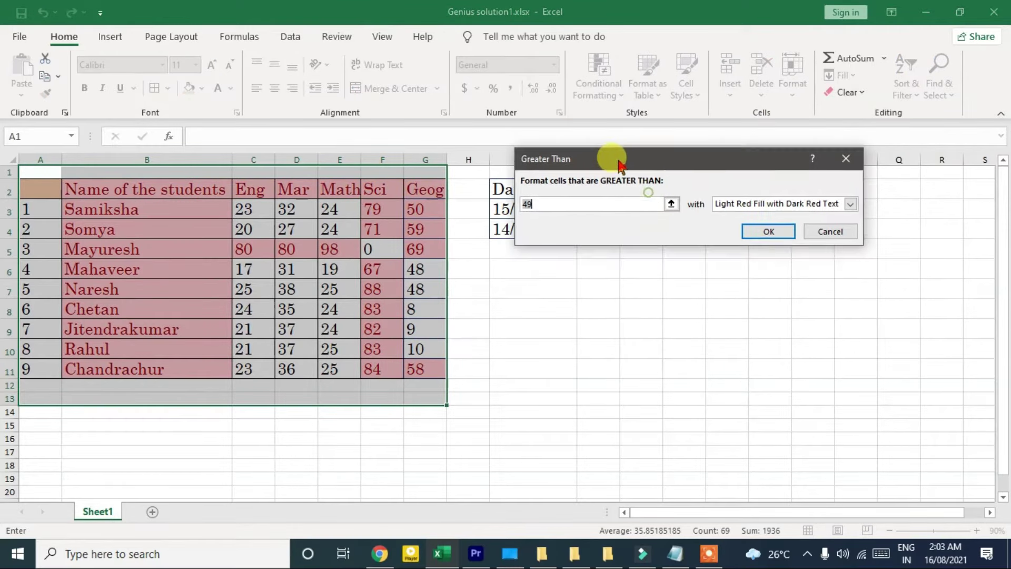
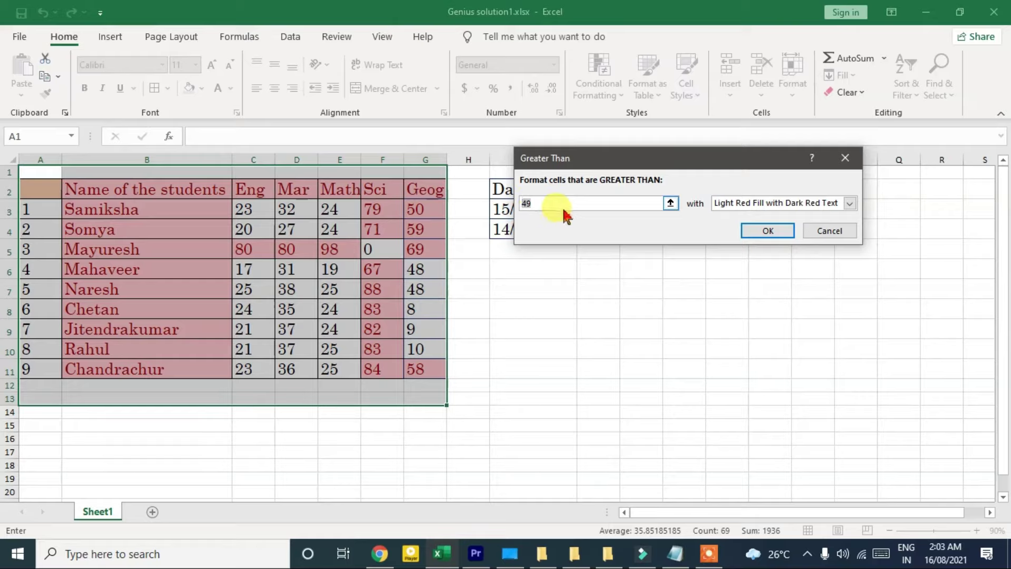
left_click(454, 249)
left_click(820, 236)
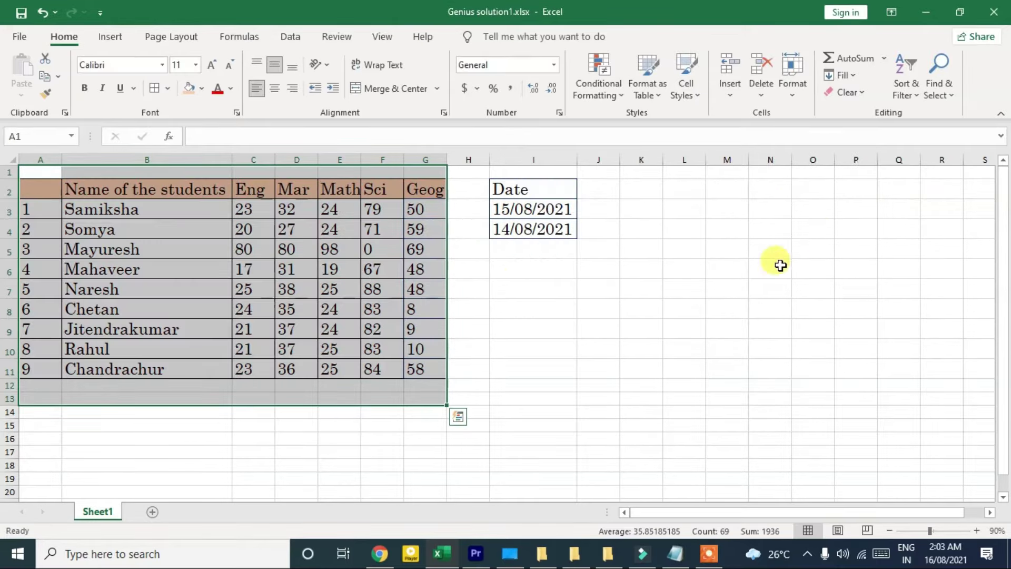
left_click(495, 284)
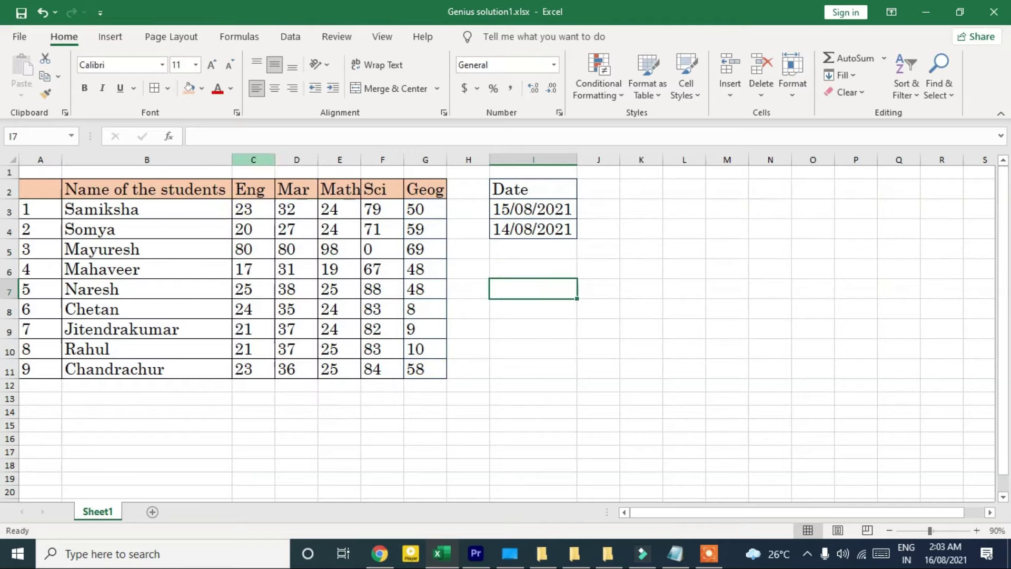
- Try a Greater Than highlight rule on the Eng marks in C3:C11 with thresholds 70, 60 and 20, and discard it
left_click_drag(249, 203, 253, 369)
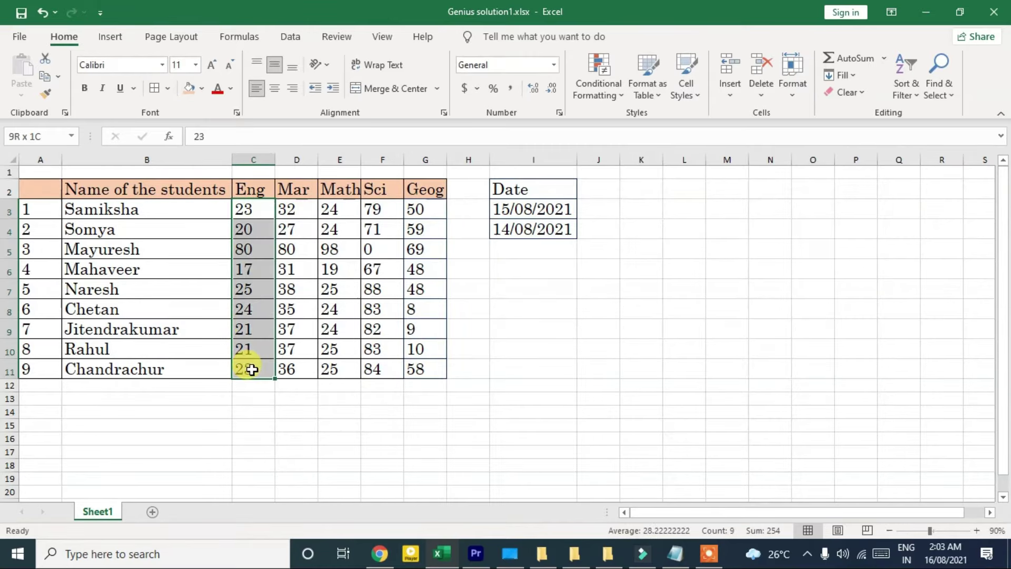
left_click(599, 74)
mouse_move(709, 124)
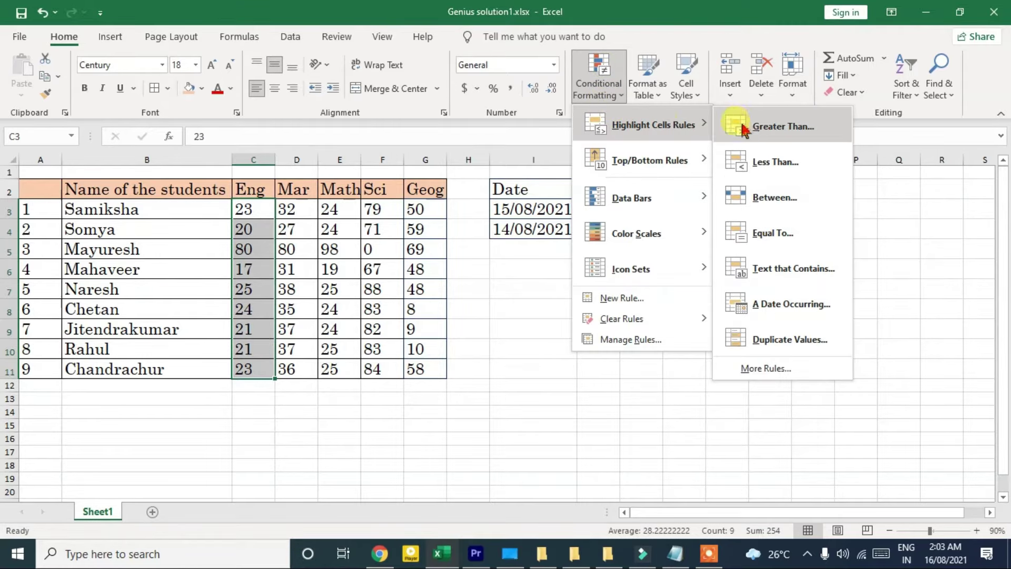
left_click(790, 128)
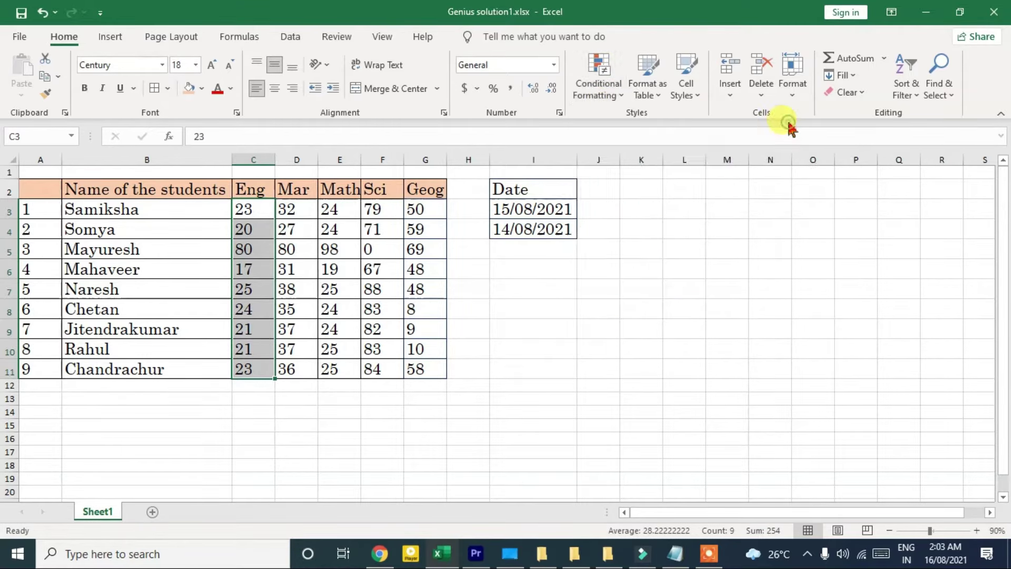
left_click_drag(668, 159, 651, 127)
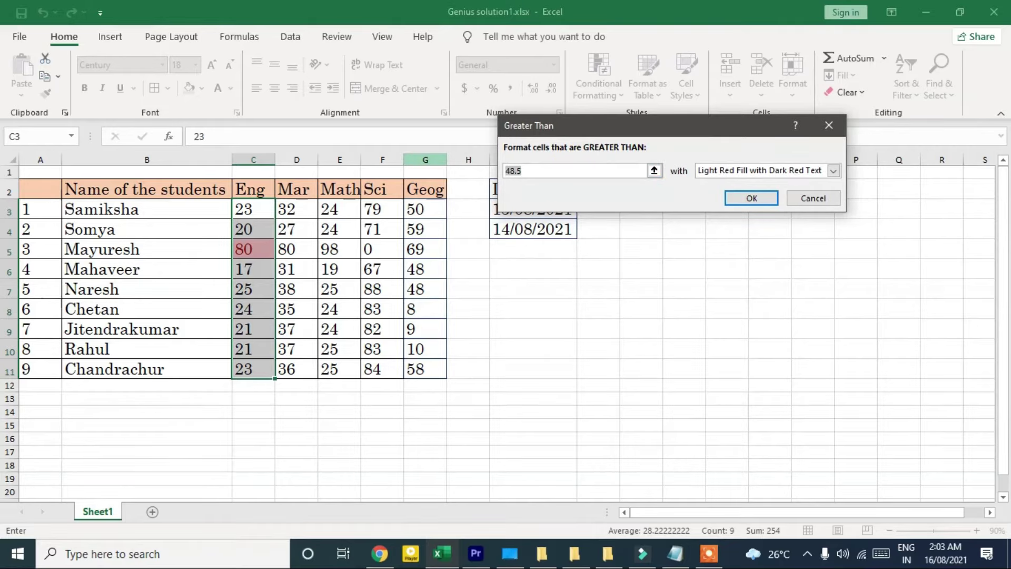
type("14")
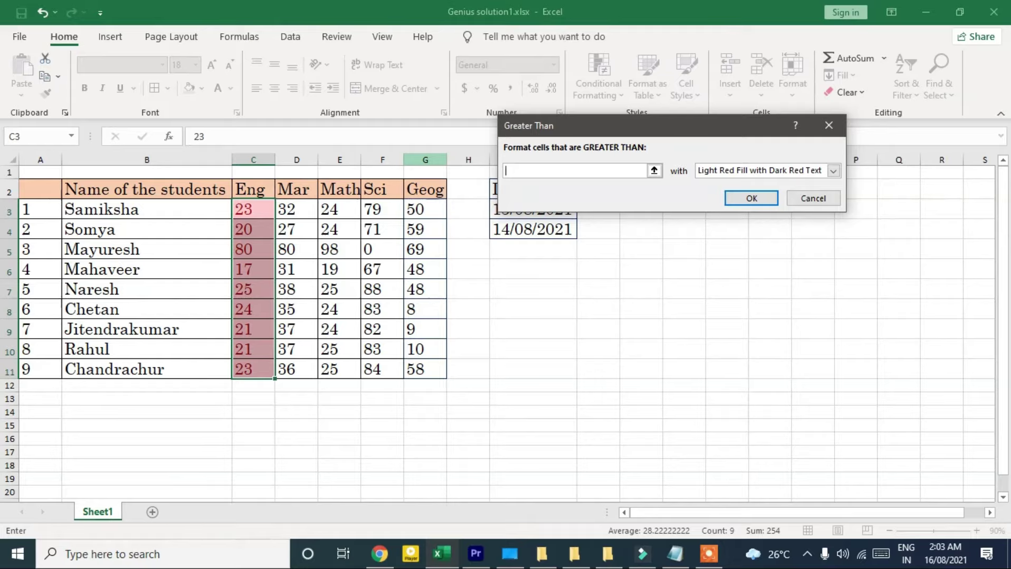
type("70")
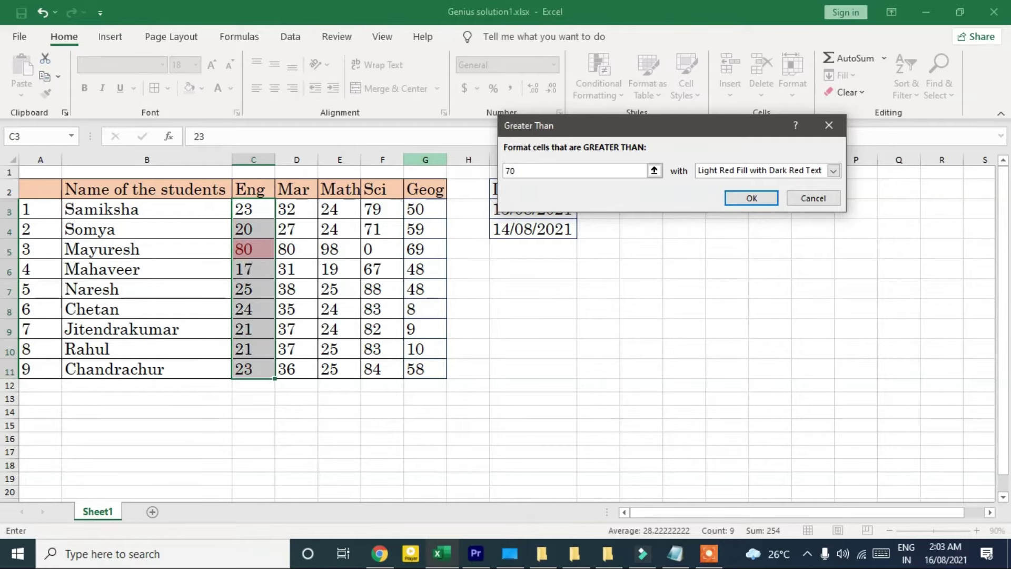
key("BackSpace")
key("BackSpace")
type("60")
key("BackSpace")
key("BackSpace")
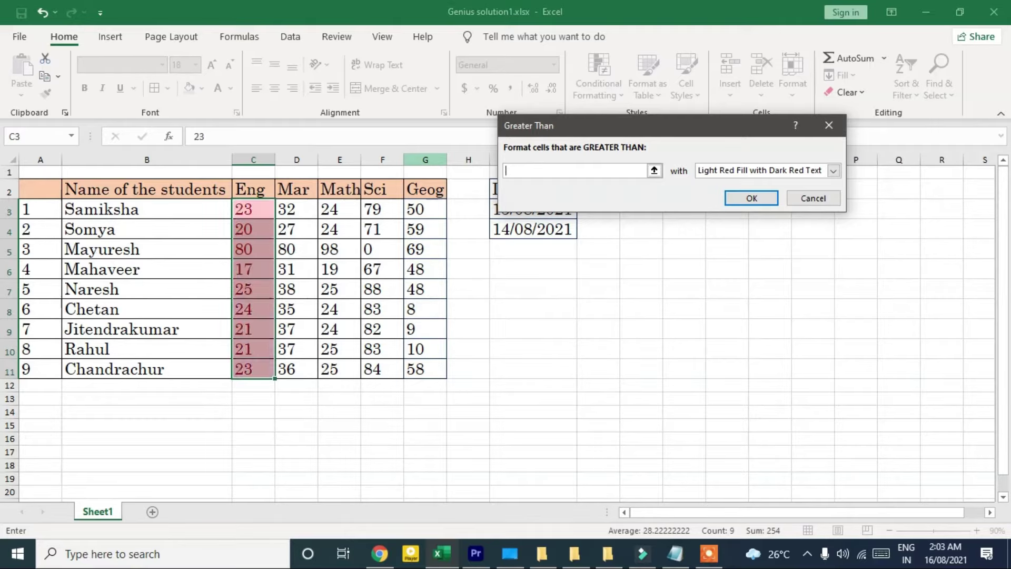
type("20")
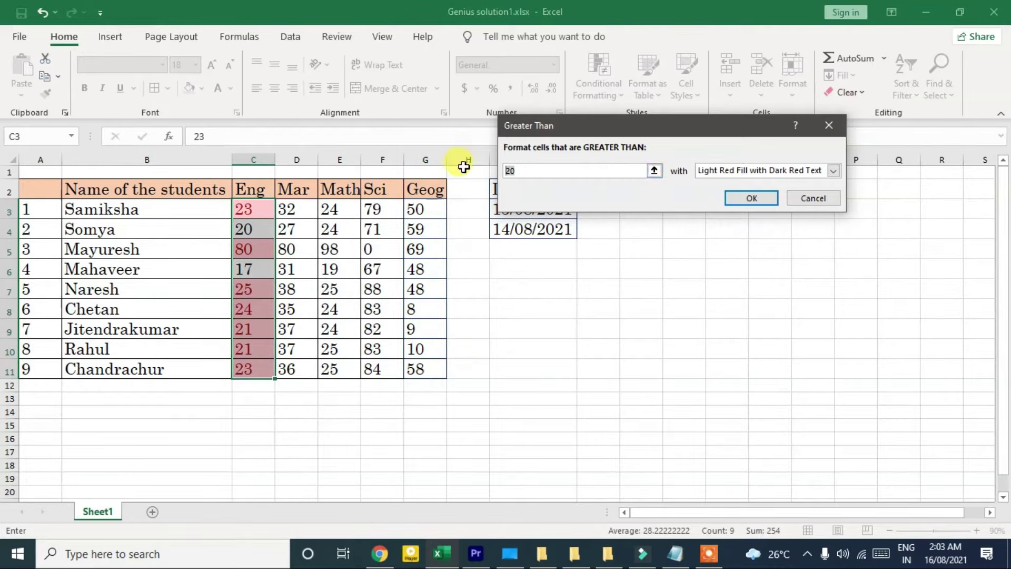
left_click(817, 207)
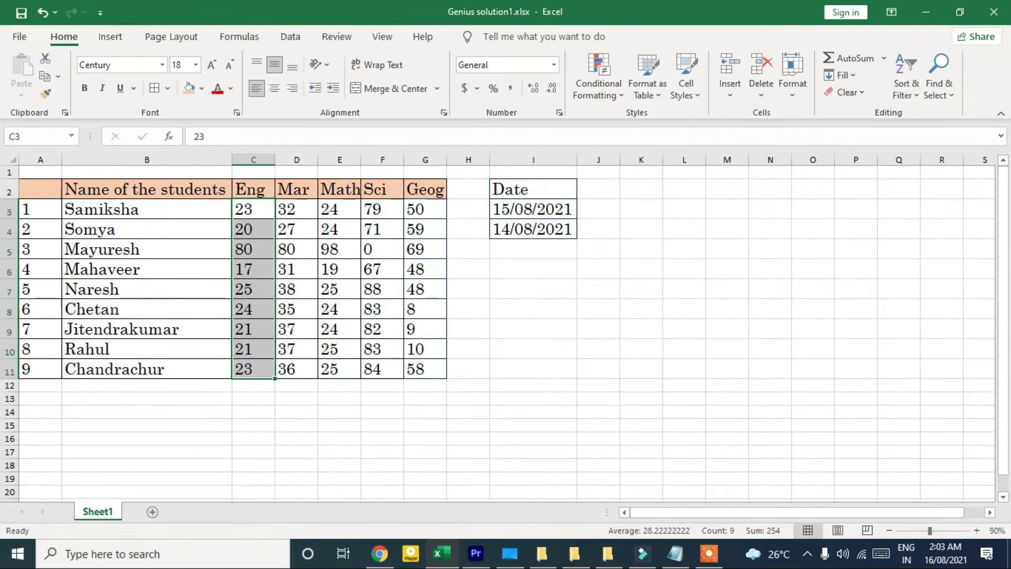
- Set up a Less Than highlight rule for the Eng marks in C3:C11 with a threshold of 20
left_click(601, 90)
mouse_move(652, 125)
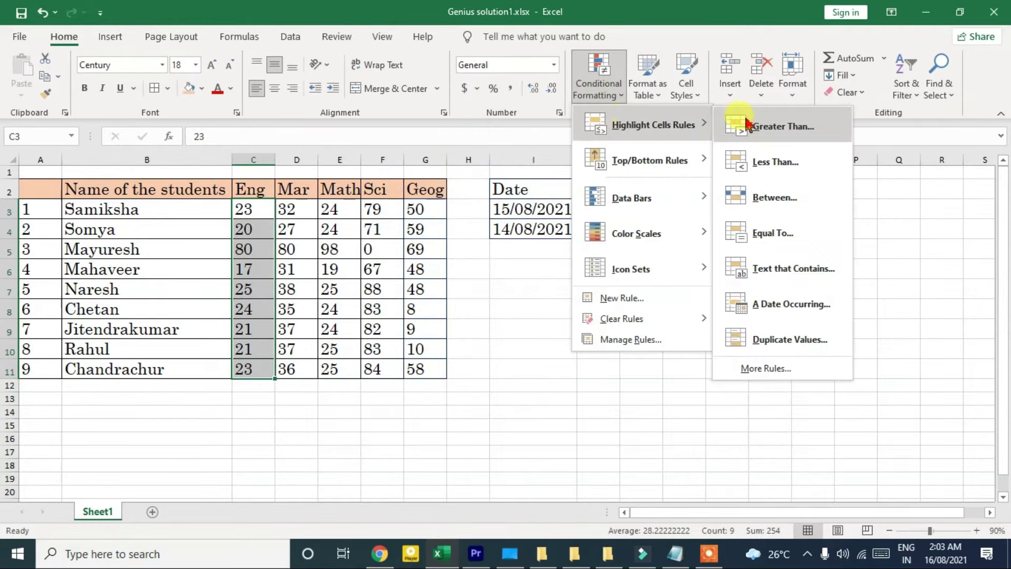
left_click(769, 162)
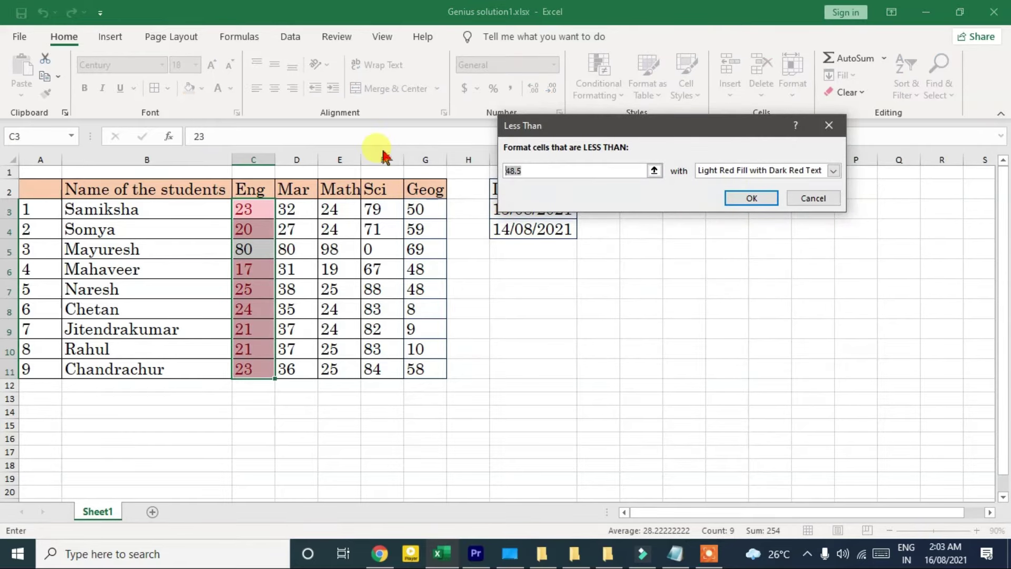
key("BackSpace")
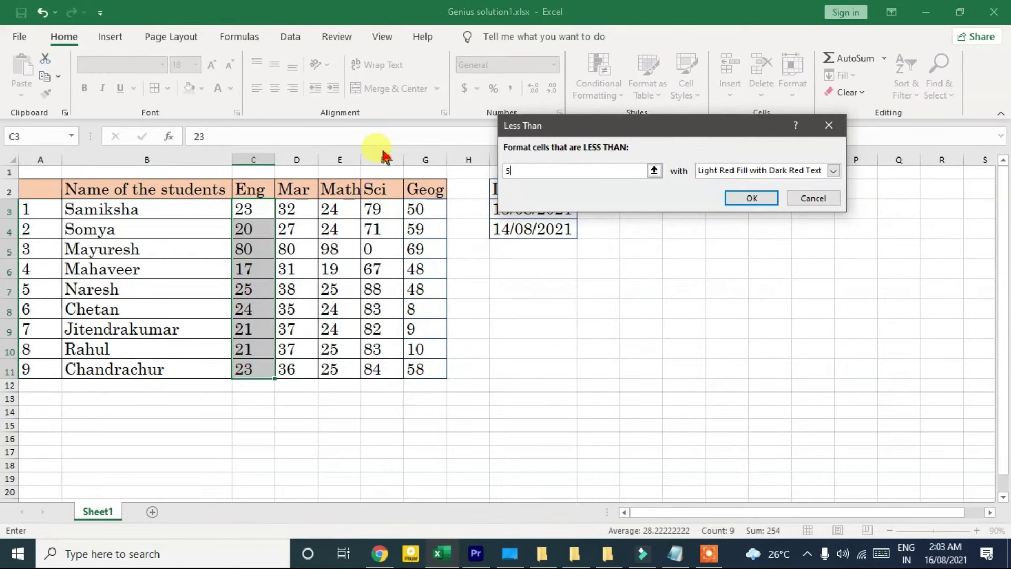
type("20")
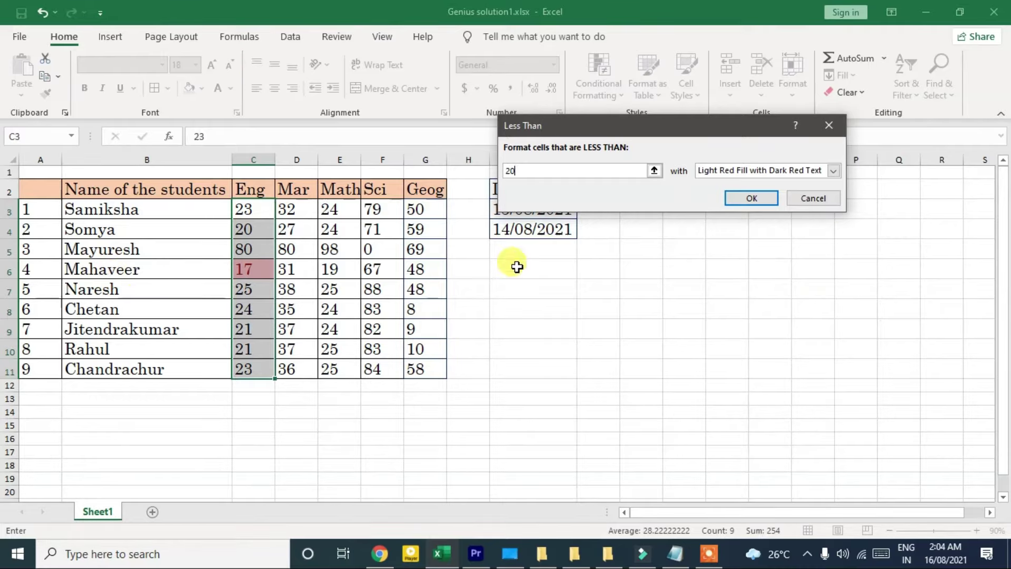
- Give the Less Than rule a custom format with a red background fill and apply it to the Eng marks
left_click(802, 172)
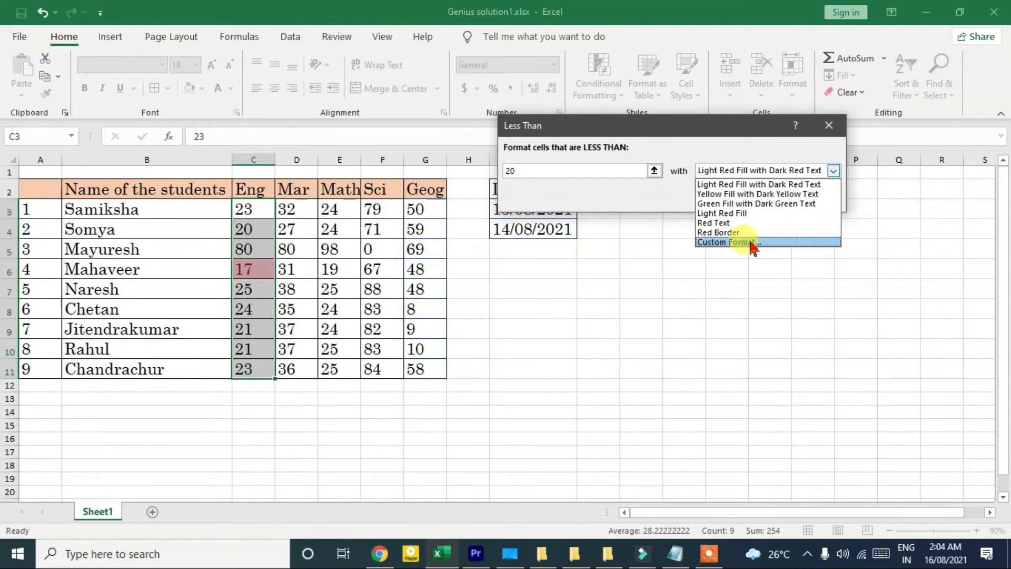
left_click(752, 244)
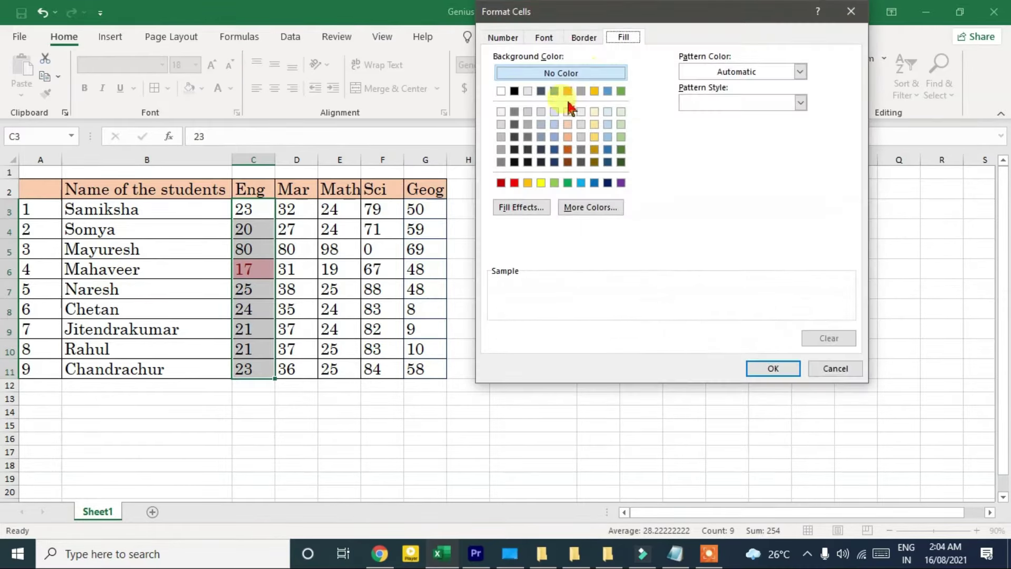
left_click(505, 37)
left_click(624, 37)
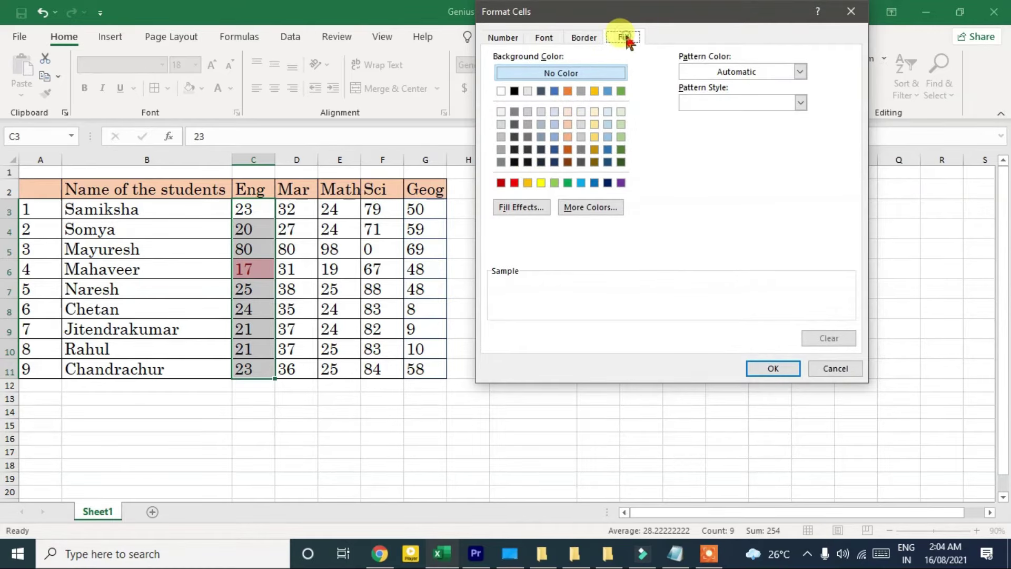
left_click(514, 183)
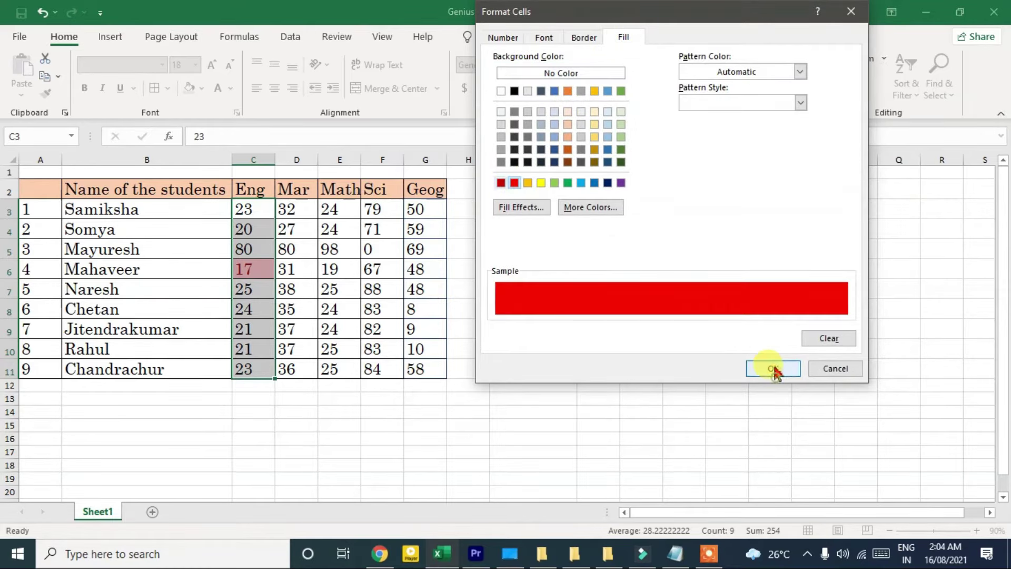
left_click(773, 369)
left_click(751, 199)
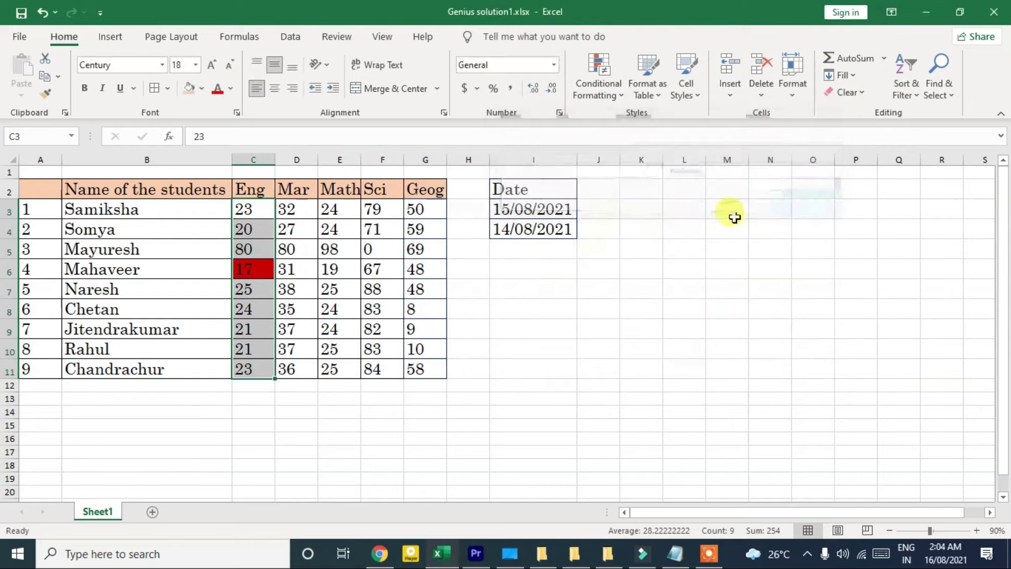
left_click(735, 217)
- Clear the conditional formatting rules from the marks in C3:G11
left_click(596, 87)
mouse_move(651, 130)
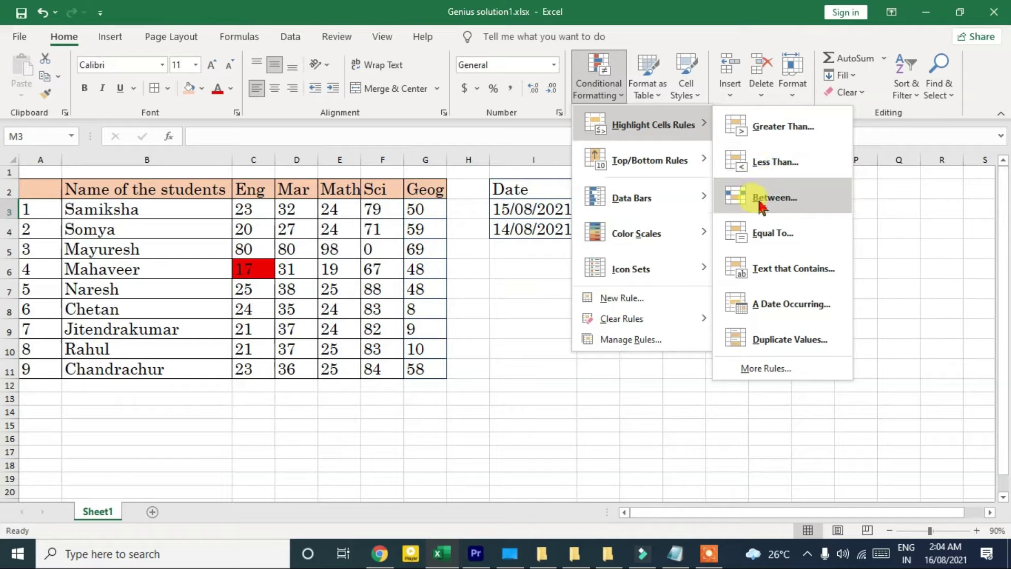
left_click(265, 268)
left_click_drag(255, 212, 420, 368)
left_click(594, 95)
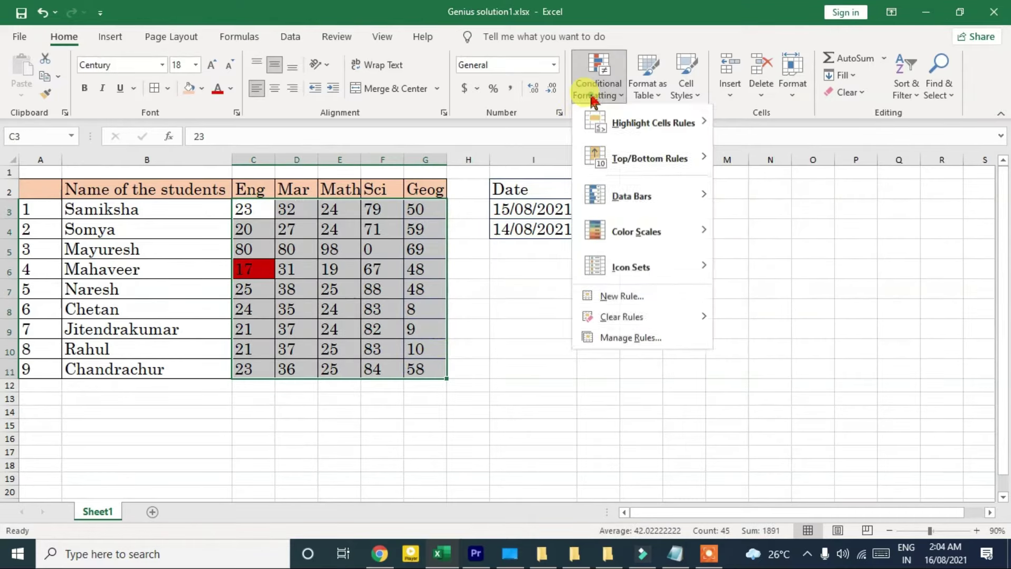
mouse_move(616, 323)
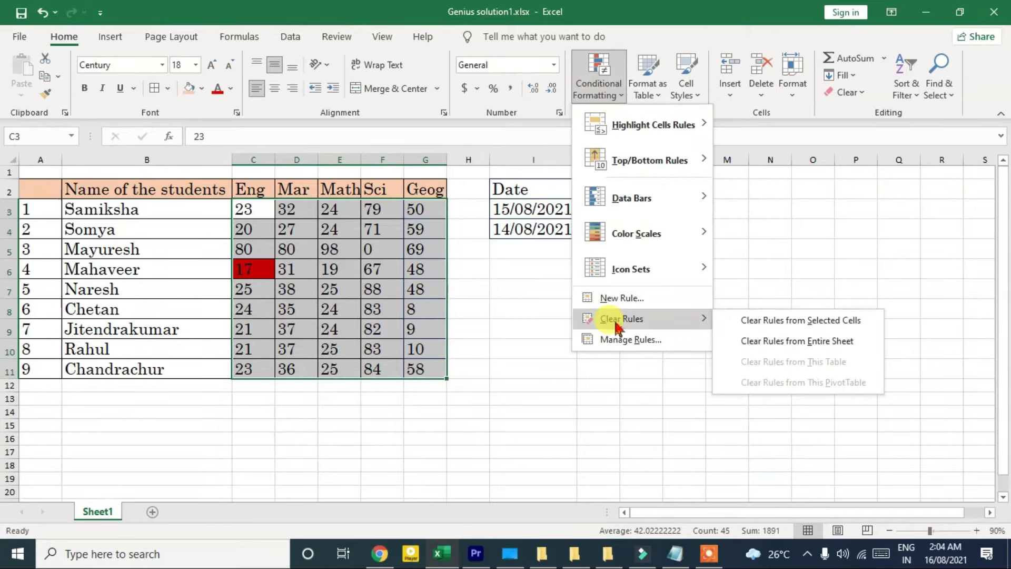
left_click(785, 326)
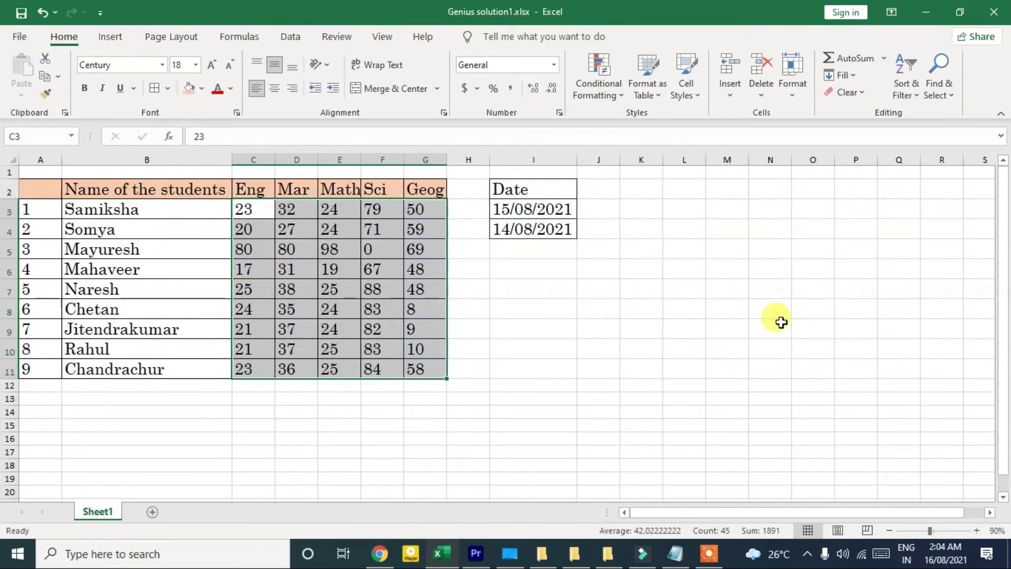
- Set up a Between highlight rule for the marks in C3:G11 with limits 1 and 20
left_click(595, 85)
mouse_move(683, 140)
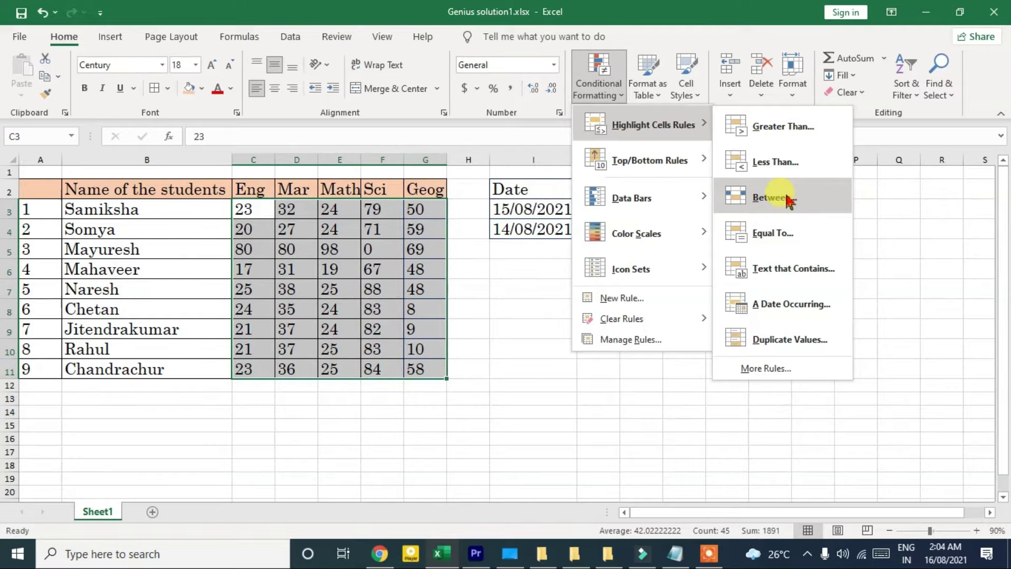
mouse_move(679, 327)
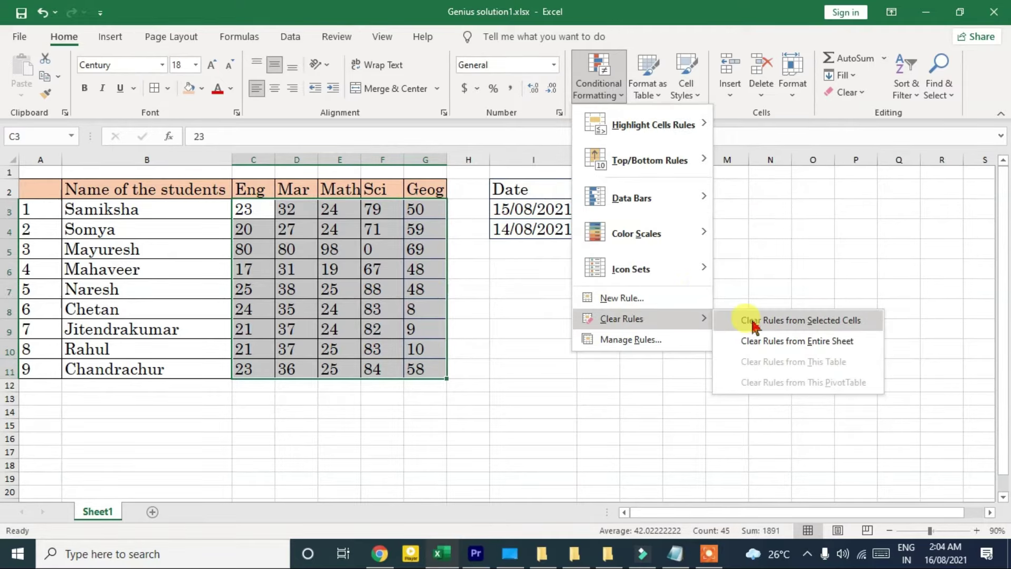
mouse_move(653, 126)
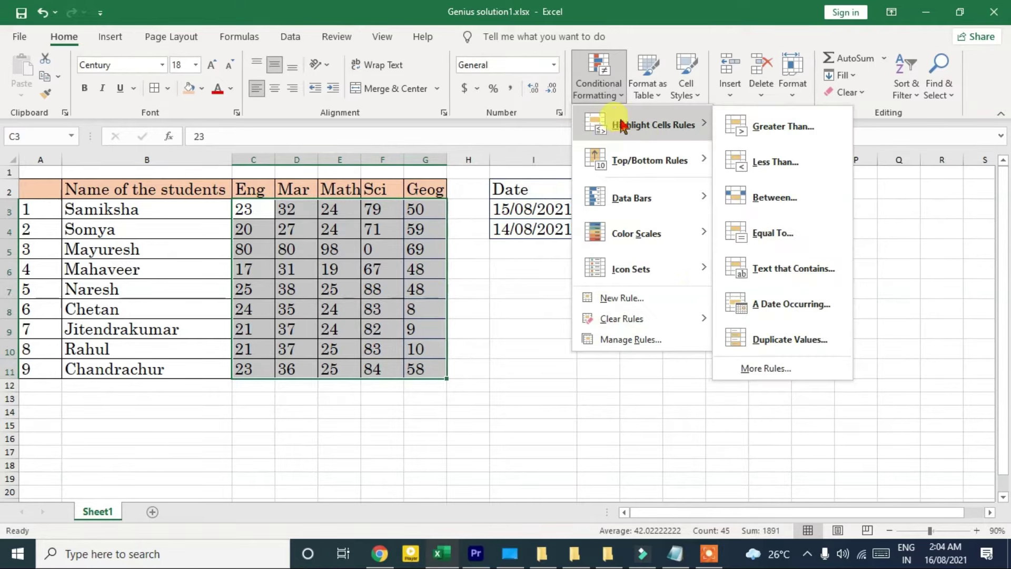
left_click(806, 209)
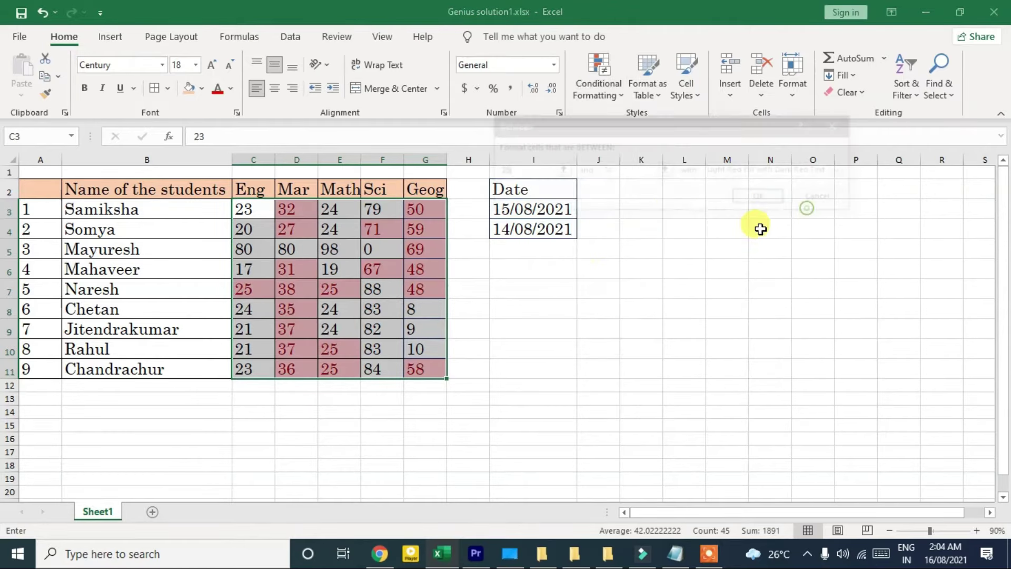
type("1")
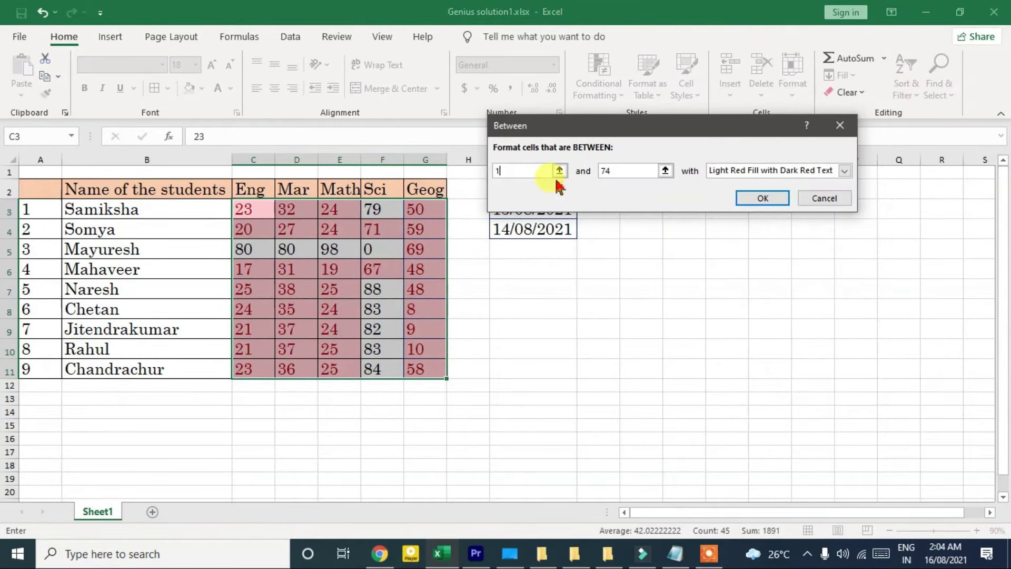
type("20")
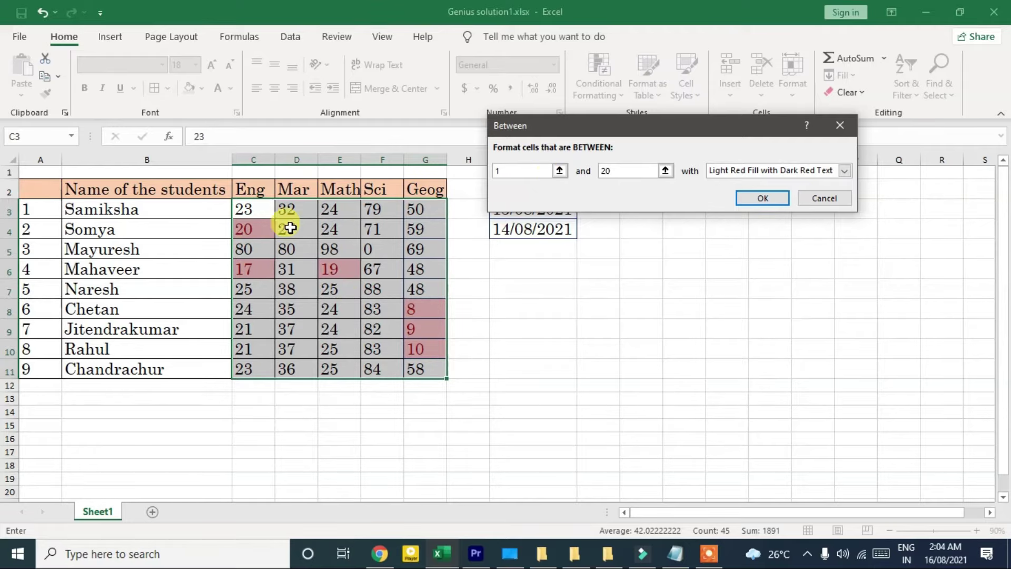
- Give the Between rule the Green Fill with Dark Green Text format after trying Red Text, and apply it
left_click(787, 174)
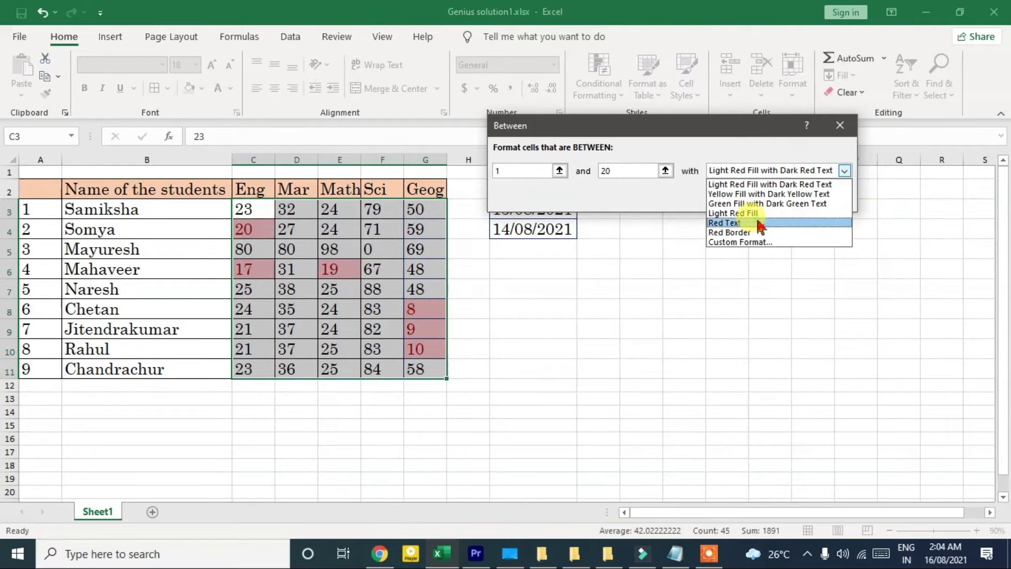
left_click(758, 224)
left_click(762, 173)
left_click(747, 206)
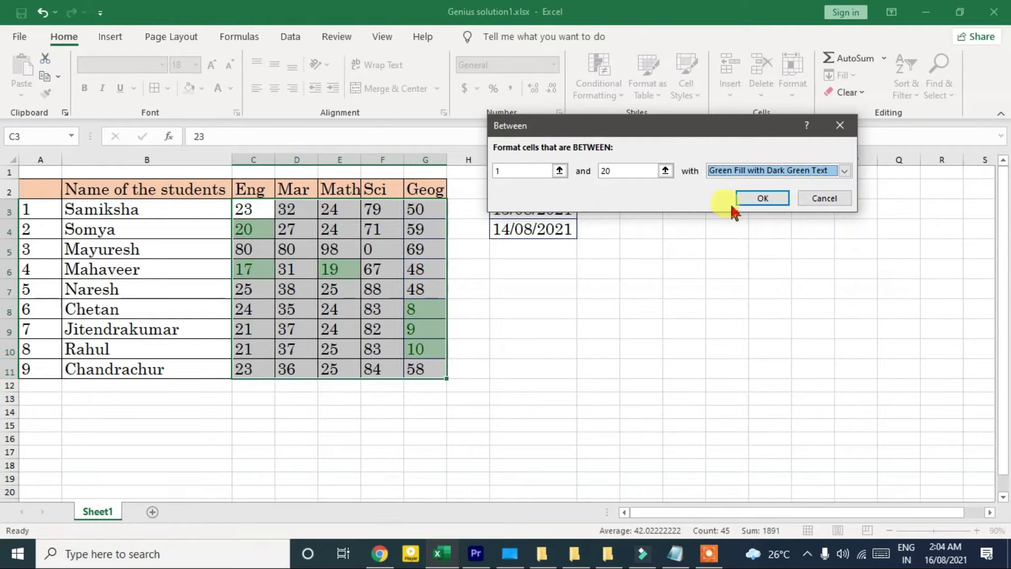
left_click(753, 200)
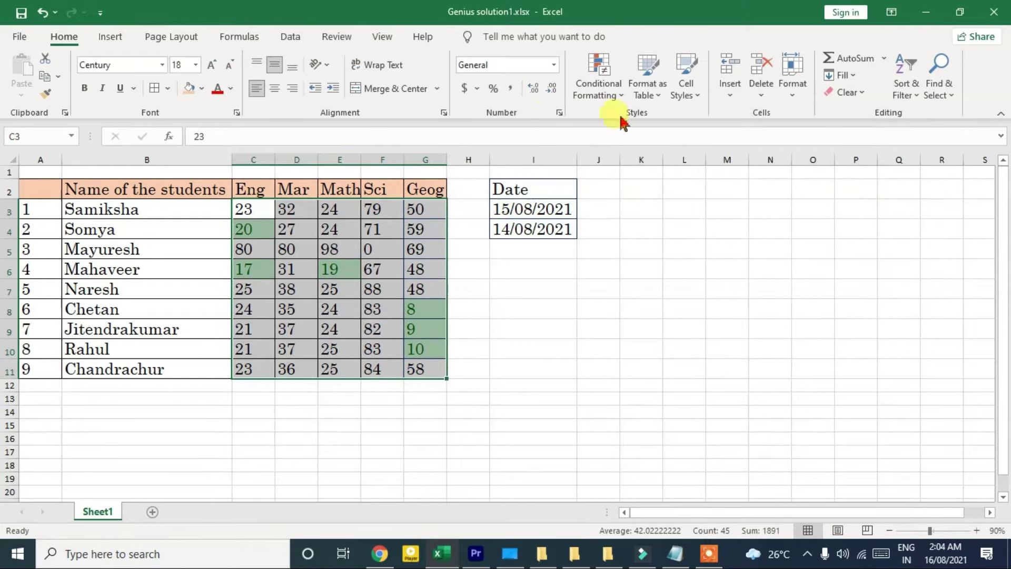
left_click(598, 90)
mouse_move(627, 119)
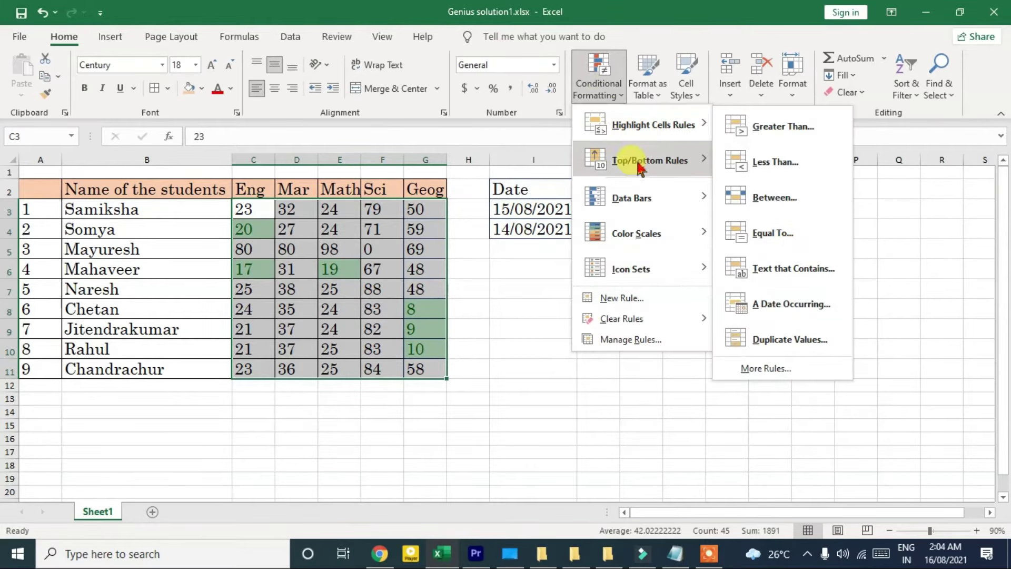
left_click(790, 232)
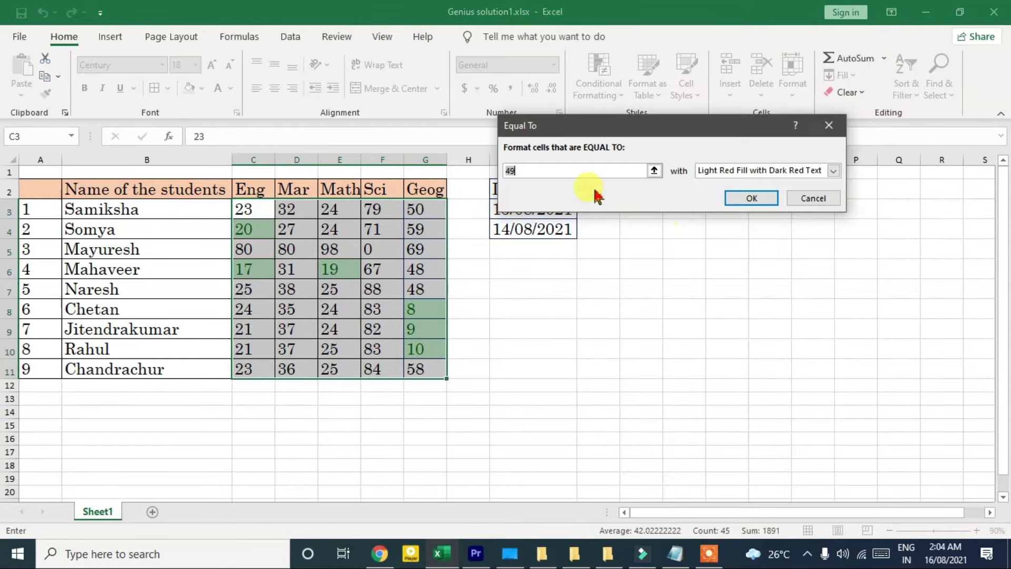
key("Escape")
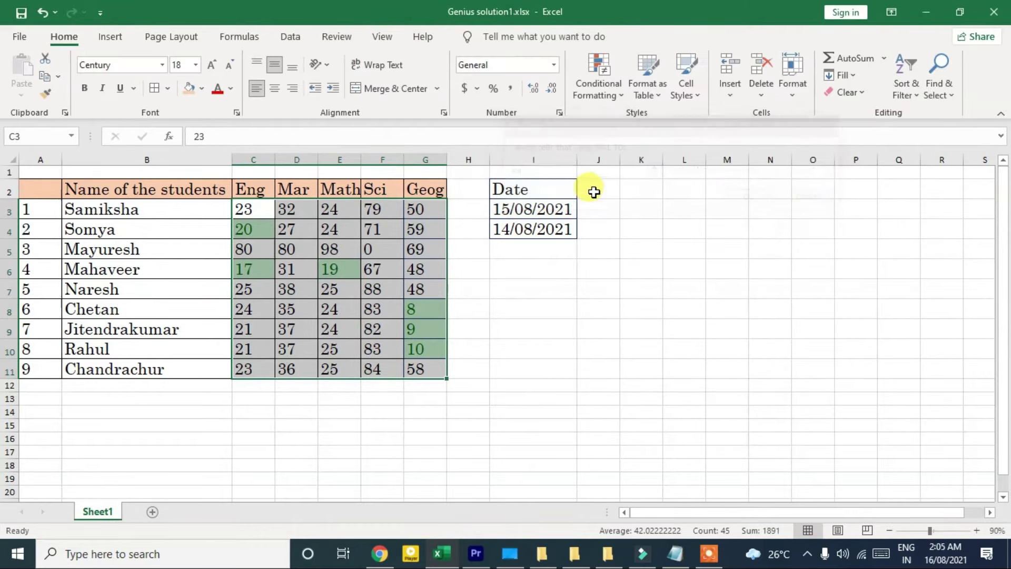
- Clear the conditional formatting rules from the range C2:G12
left_click(414, 308)
left_click_drag(248, 197, 426, 389)
left_click(598, 79)
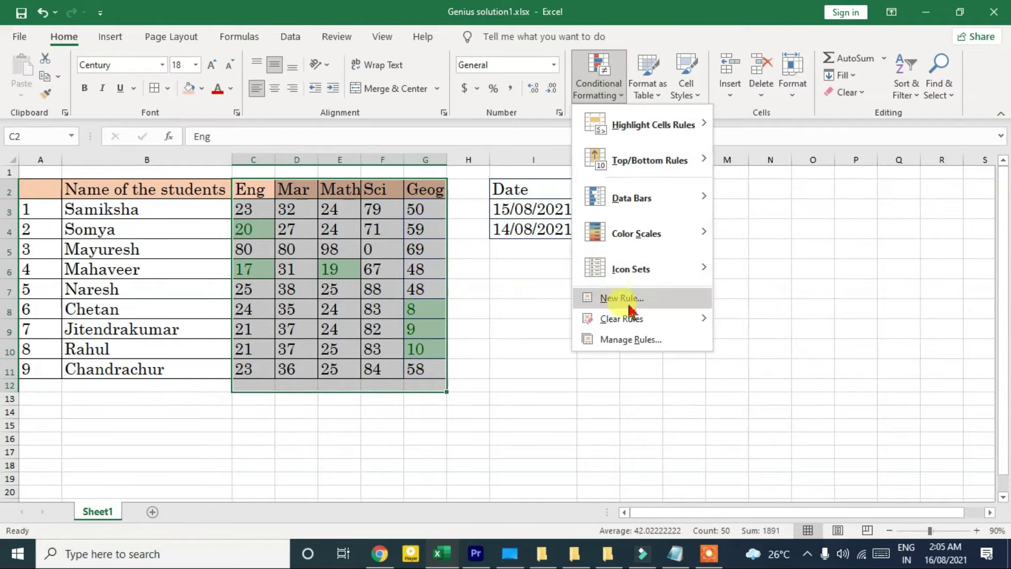
mouse_move(632, 318)
left_click(754, 319)
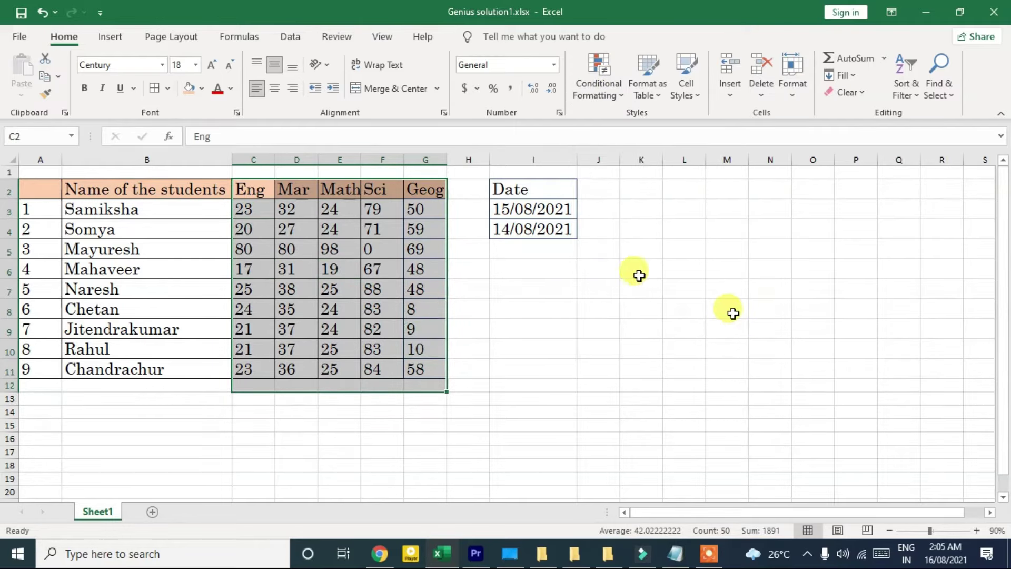
- Try an Equal To highlight rule with the value 98 on C2:G12, and discard it
left_click(598, 79)
mouse_move(653, 134)
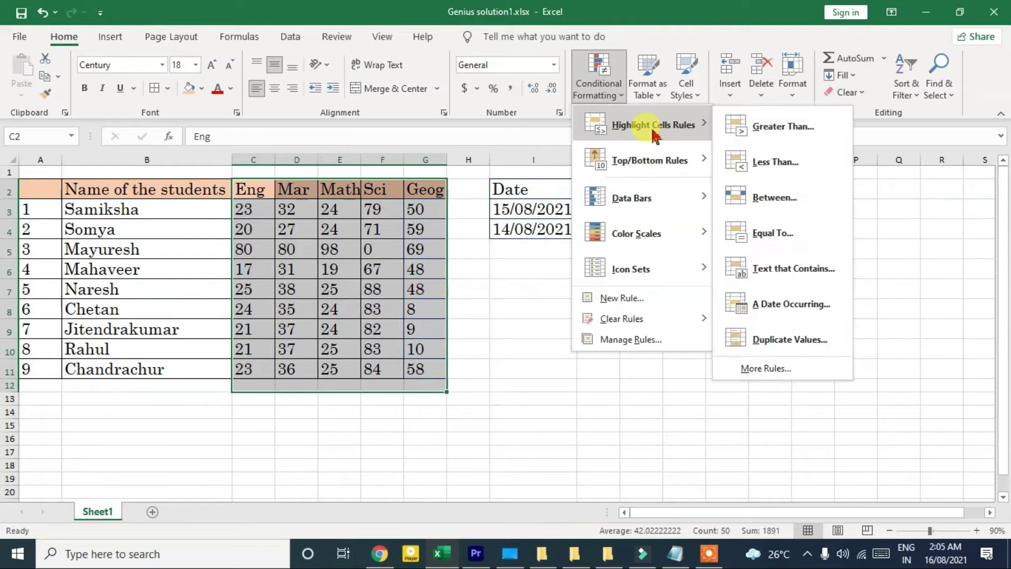
left_click(793, 243)
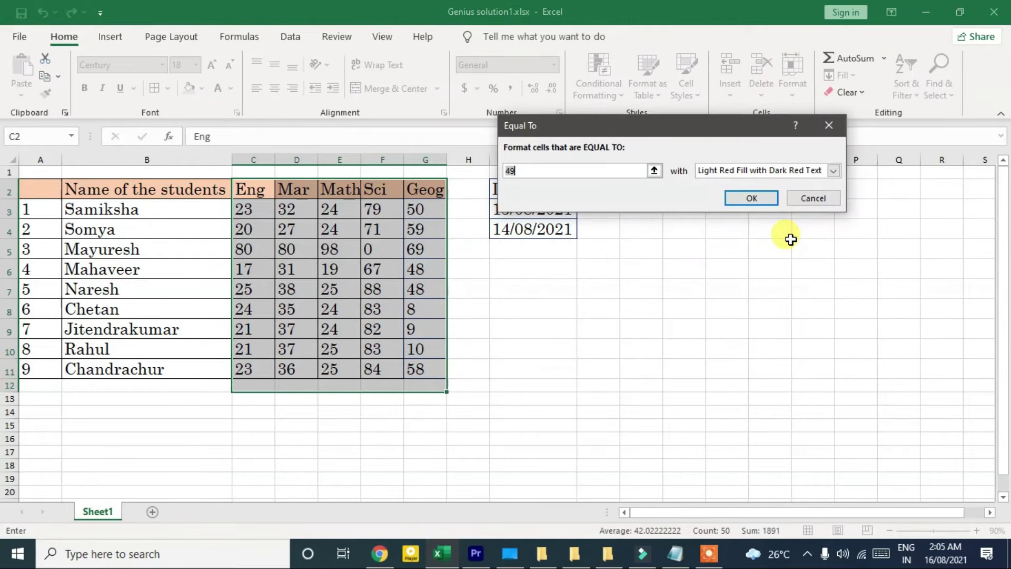
type("98")
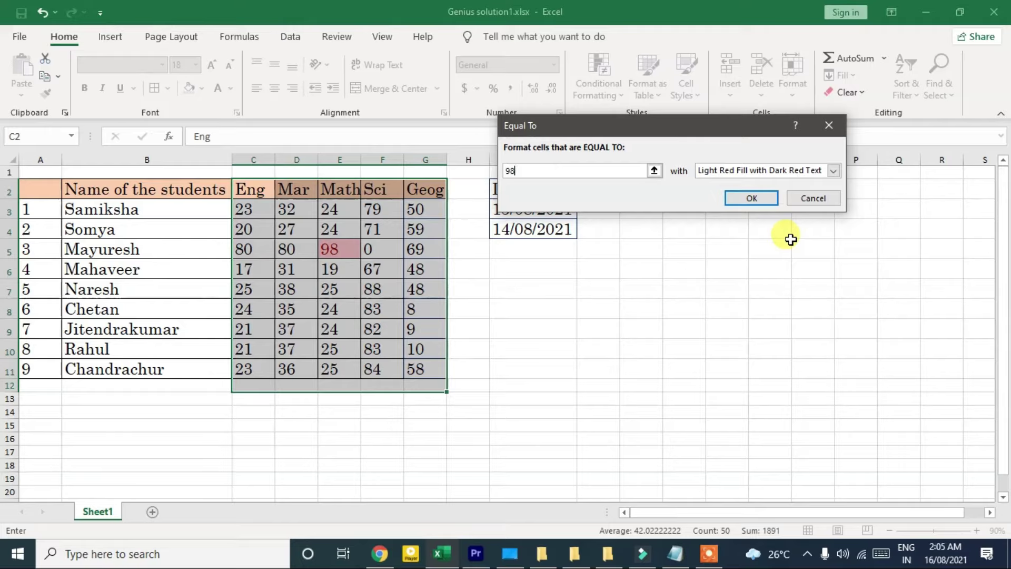
left_click(801, 199)
- Try a Text That Contains highlight rule with the text Eng on C2:G12, and discard it
left_click(599, 84)
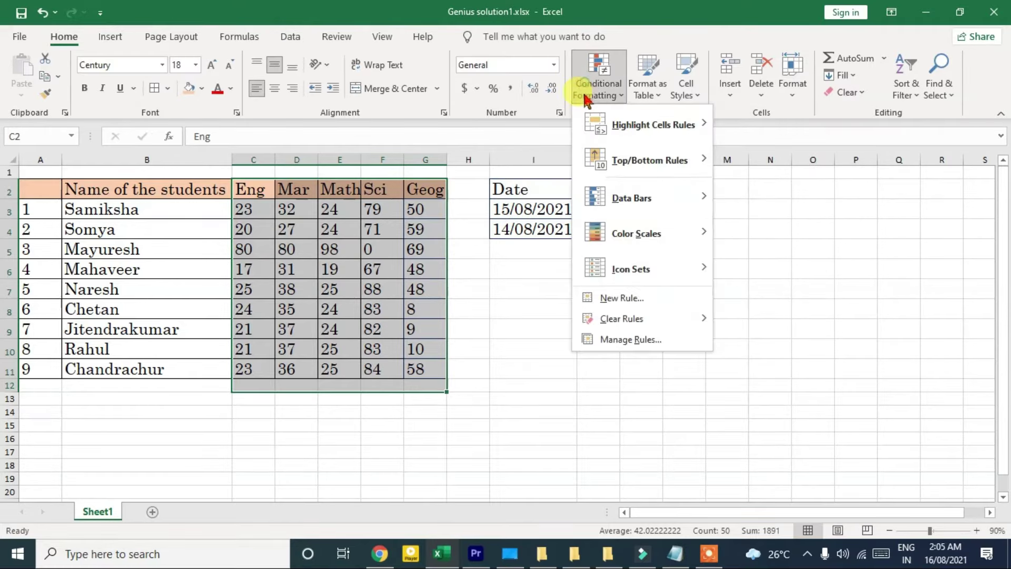
mouse_move(640, 124)
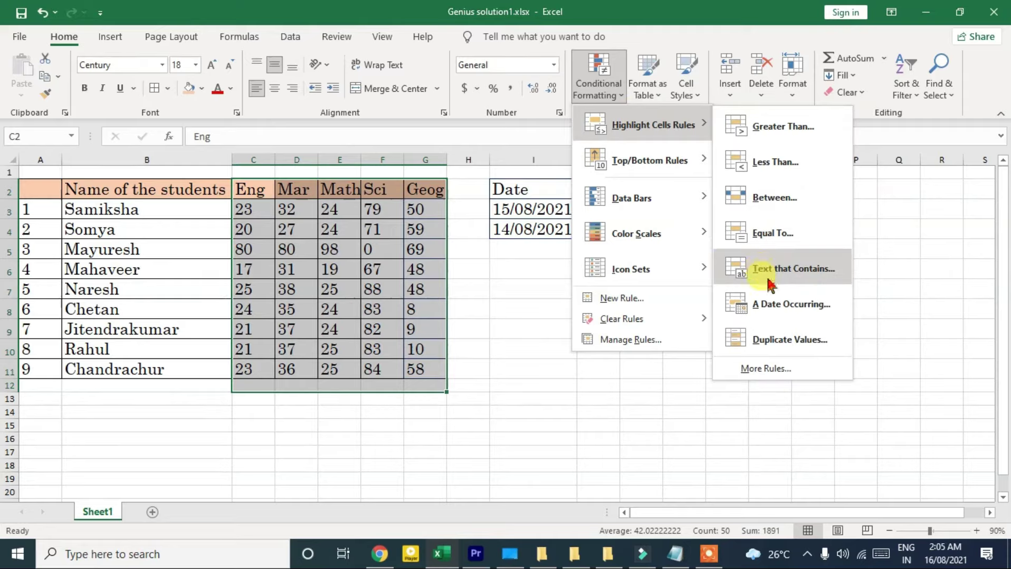
left_click(772, 279)
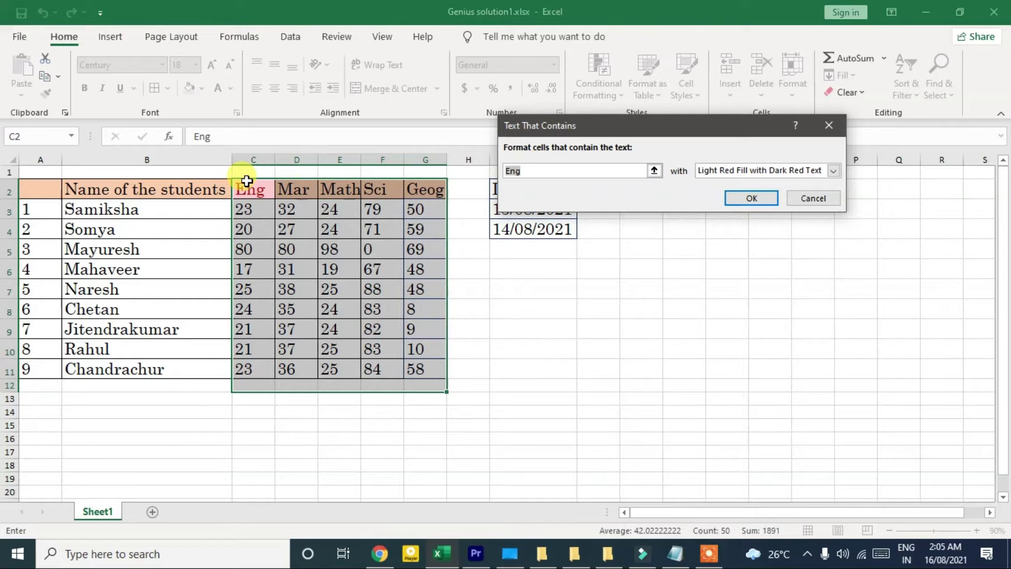
key("Escape")
left_click(616, 89)
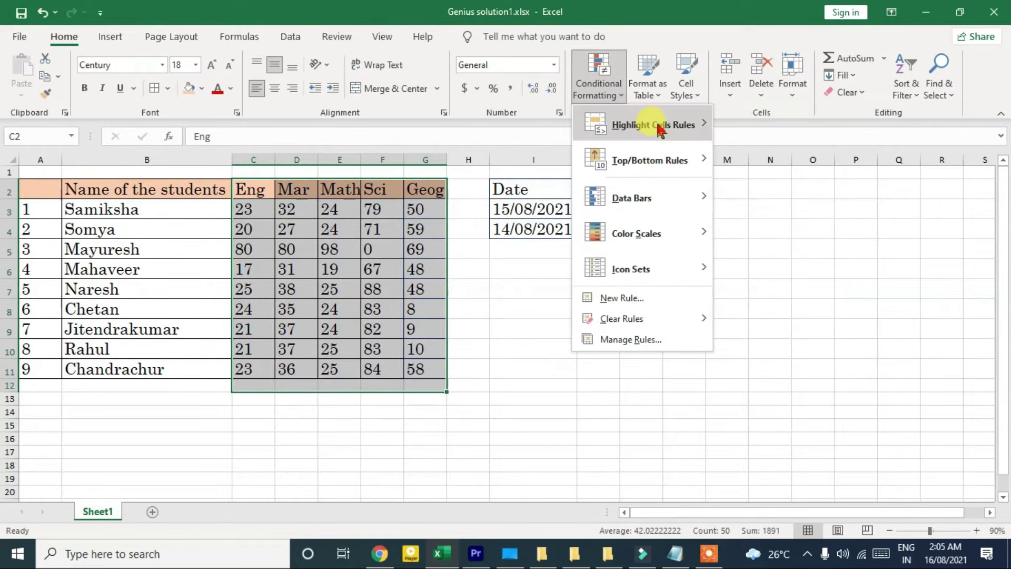
mouse_move(659, 126)
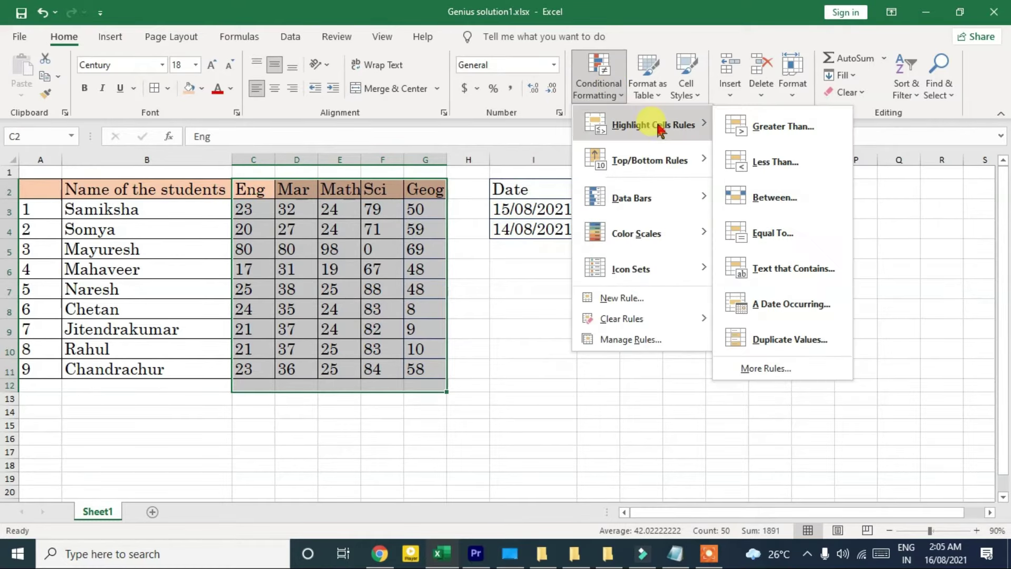
left_click(776, 304)
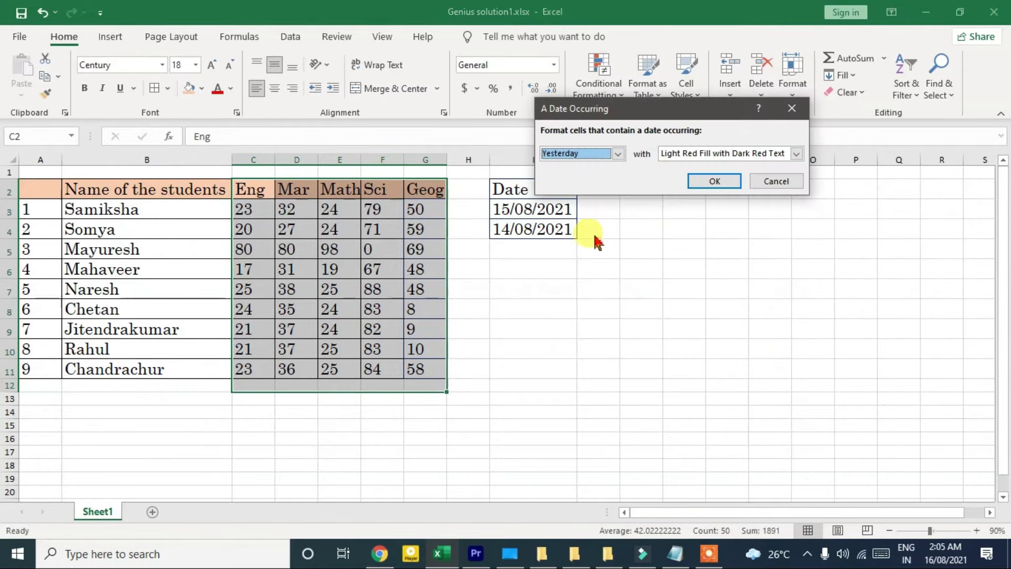
key("Escape")
- Try a Date Occurring highlight rule on I2:I4 with the periods Yesterday, Today and Last week, and discard it
left_click(579, 231)
left_click_drag(537, 187, 533, 228)
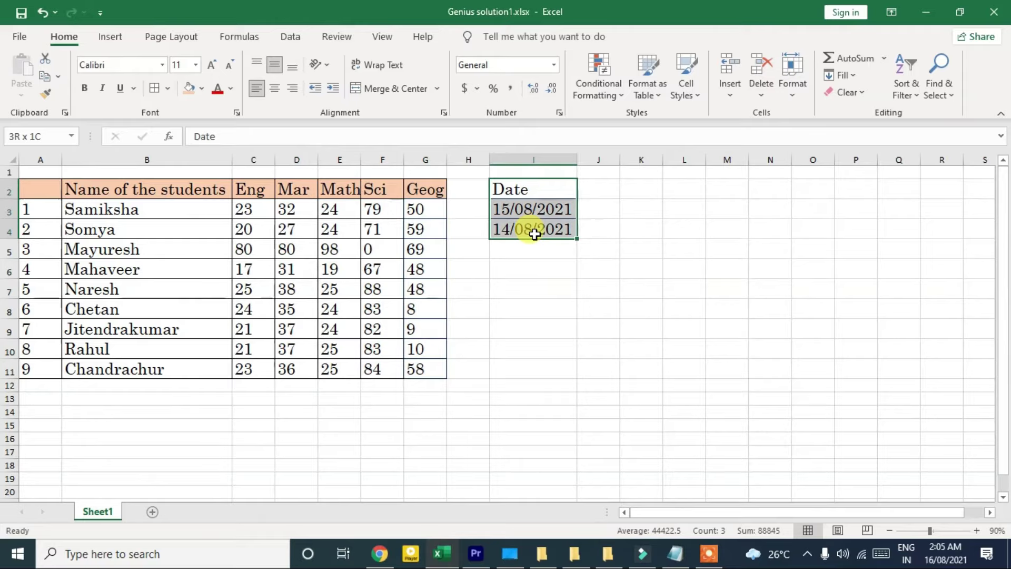
left_click(588, 68)
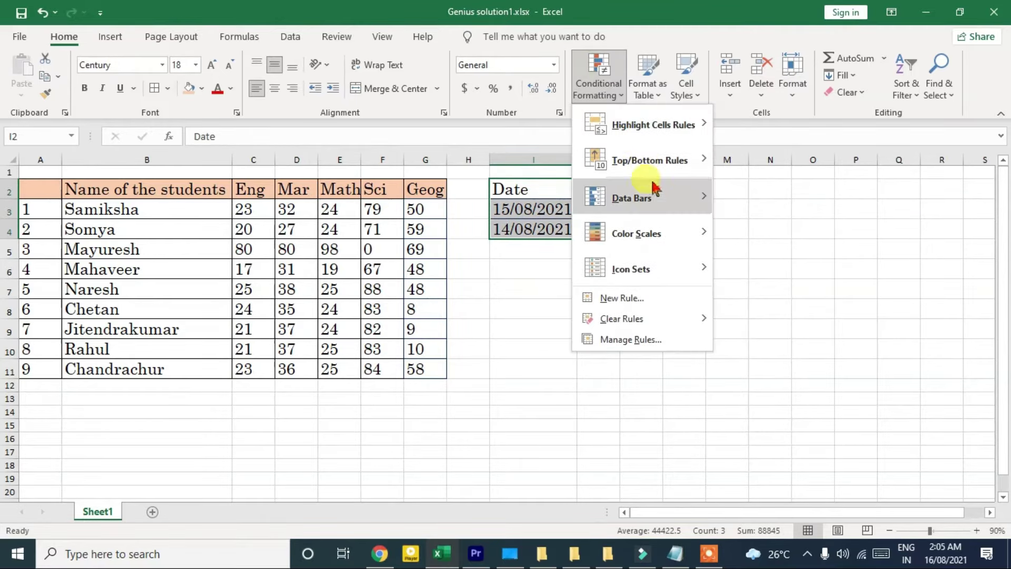
mouse_move(655, 126)
left_click(785, 309)
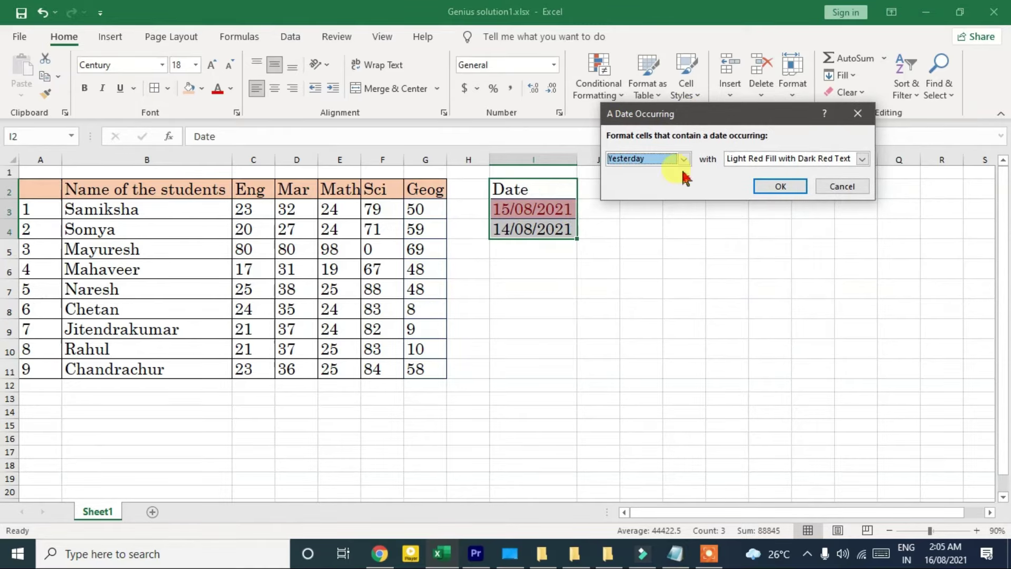
left_click(668, 161)
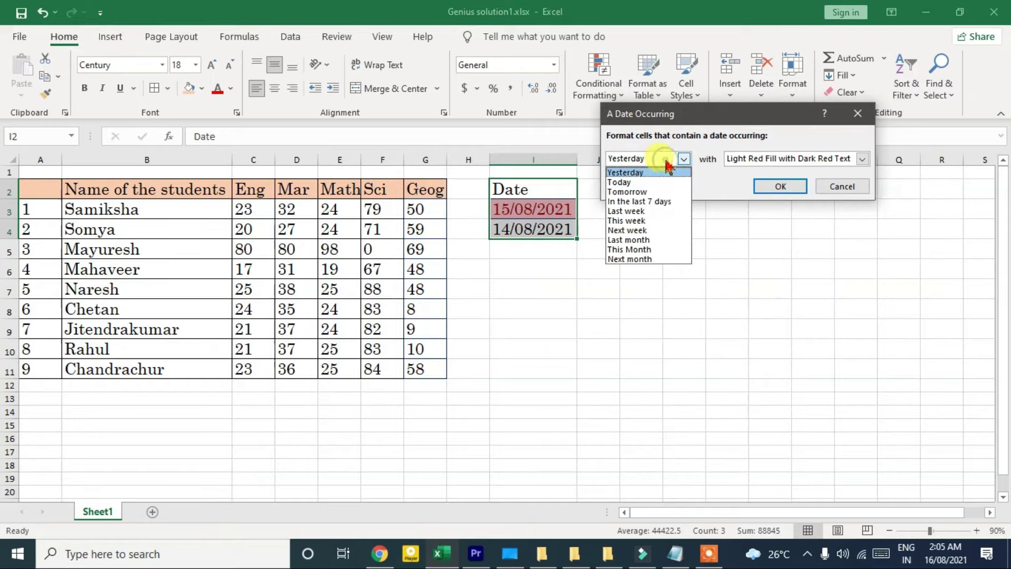
left_click(652, 182)
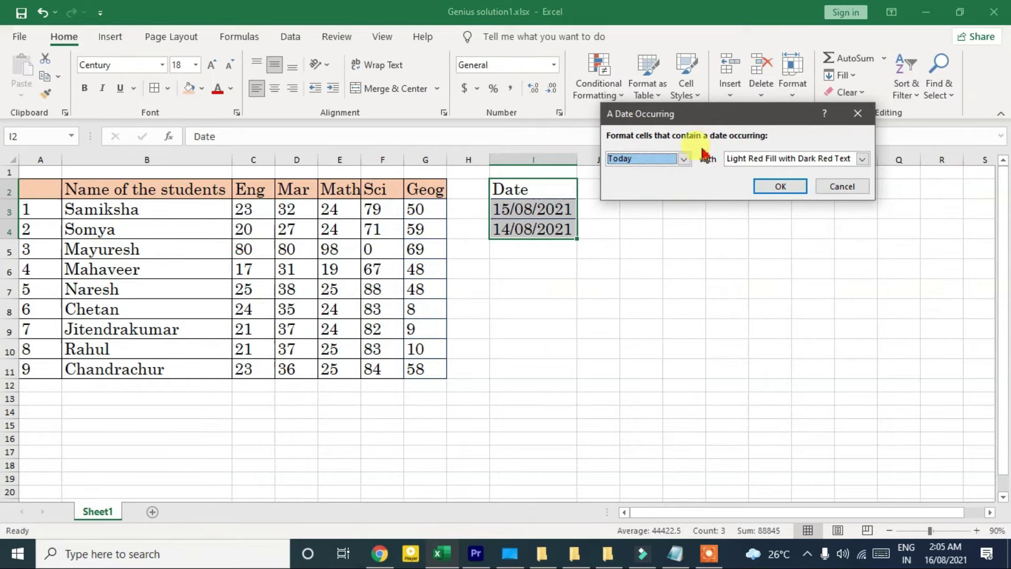
left_click(684, 160)
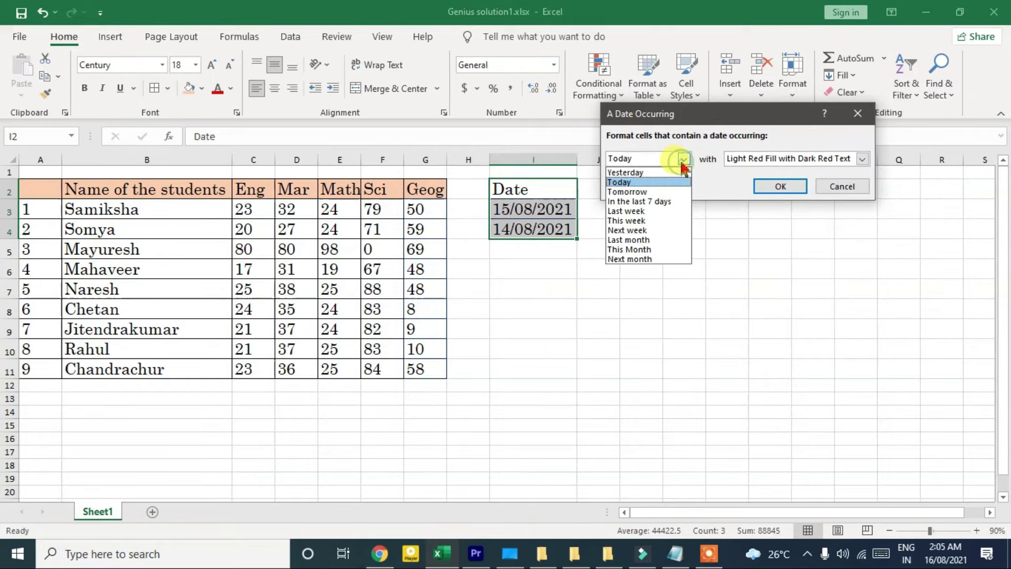
left_click(654, 206)
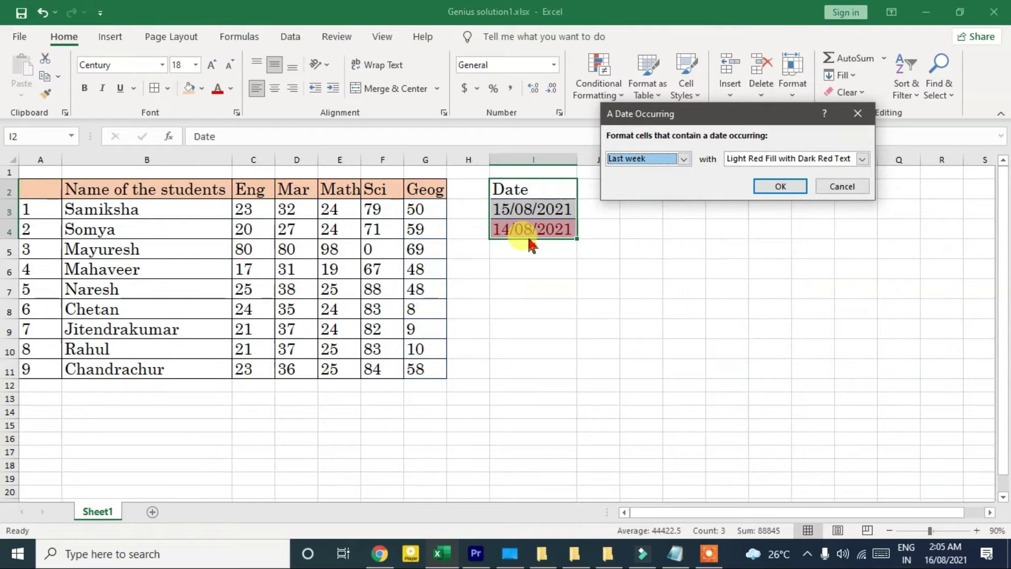
left_click(841, 187)
- Select the subject mark columns C through F
left_click(727, 248)
left_click(515, 159)
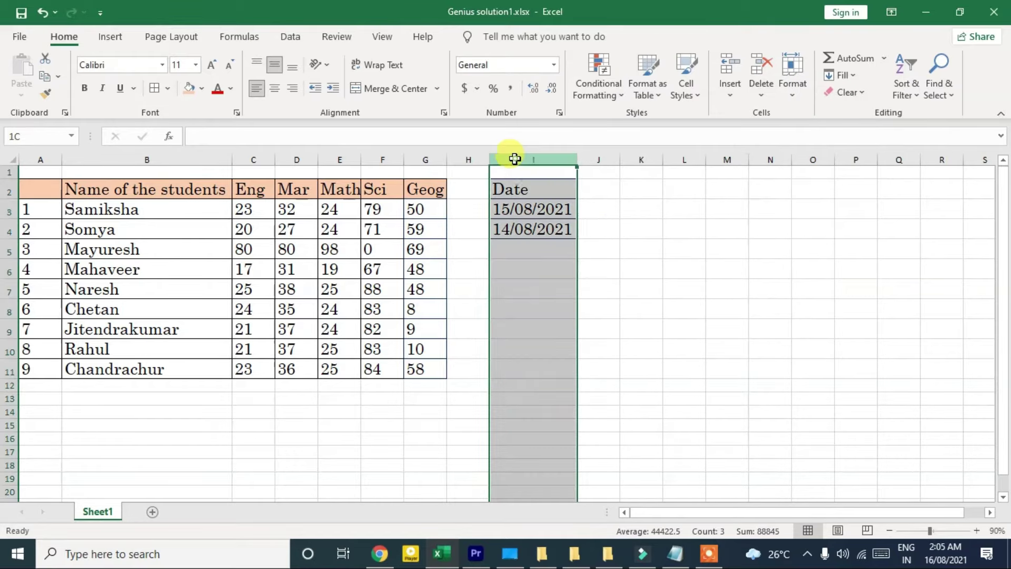
left_click_drag(273, 160, 388, 153)
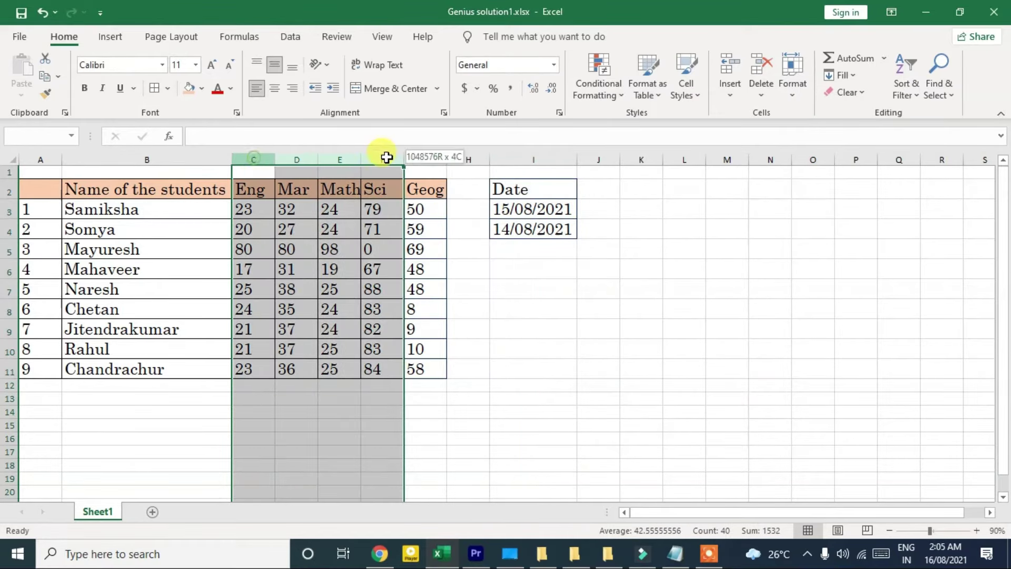
- Clear the conditional formatting rules from the selected columns C to F
left_click(598, 84)
mouse_move(638, 321)
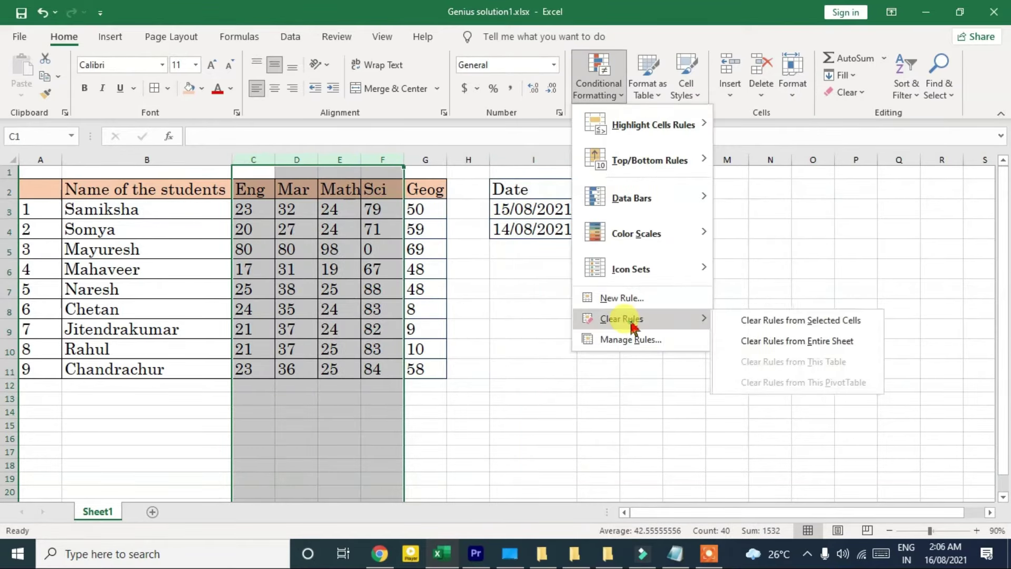
left_click(773, 322)
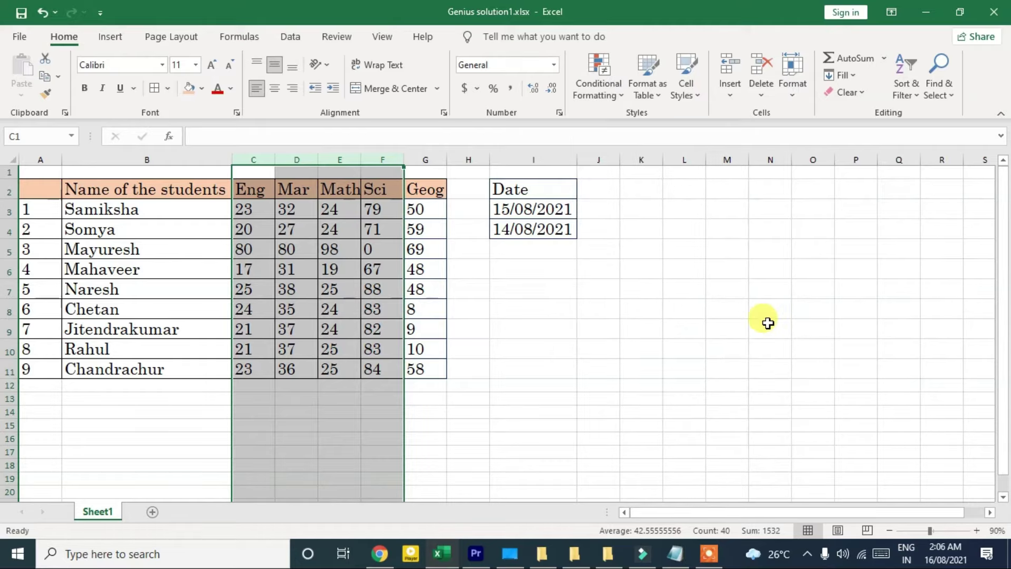
- Highlight the top 2 values in columns C to F with a Top 10 Items rule using Light Red Fill with Dark Red Text
left_click(595, 93)
mouse_move(659, 114)
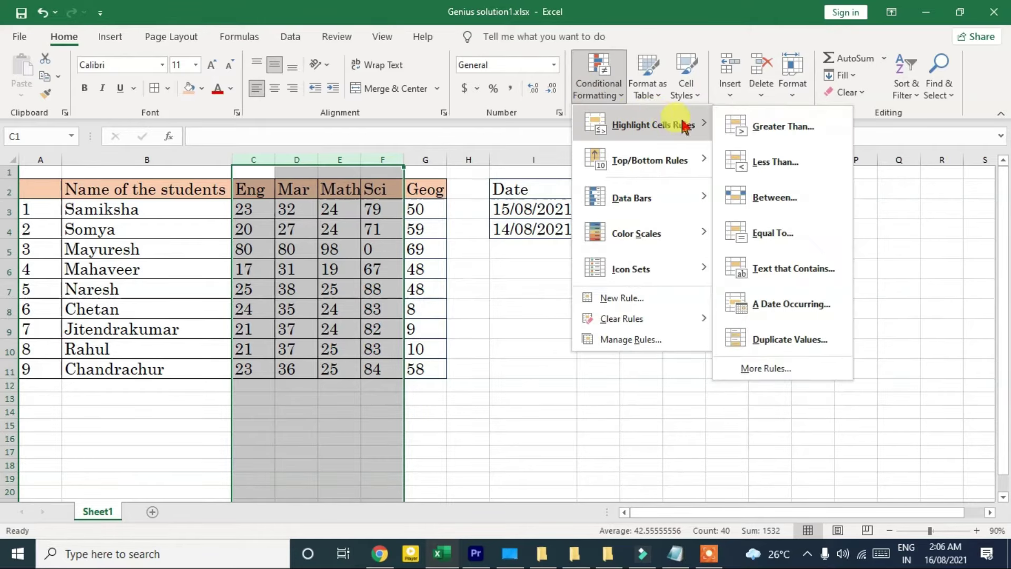
mouse_move(667, 169)
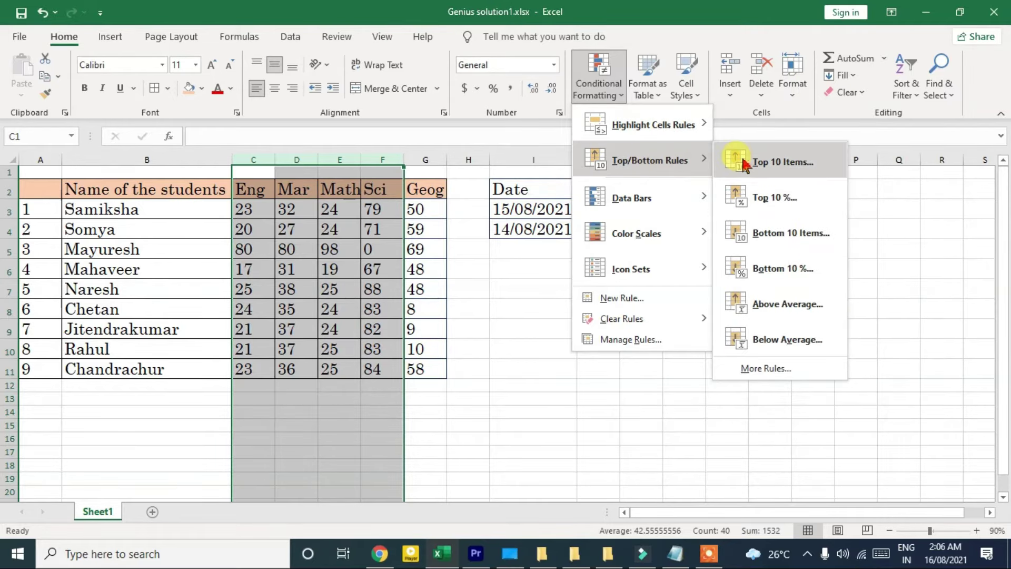
left_click(744, 162)
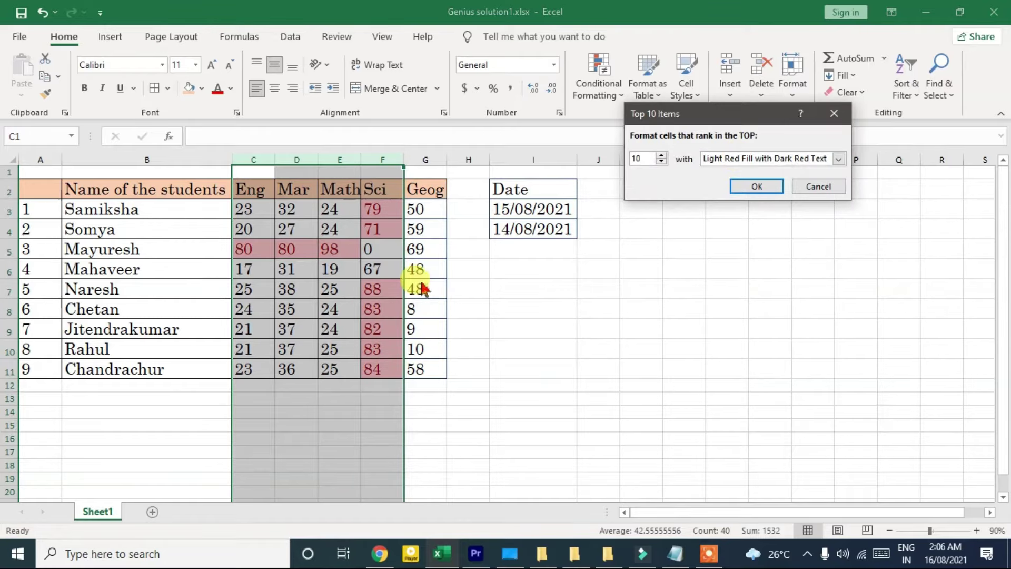
left_click(661, 161)
left_click(662, 161)
left_click(662, 161)
left_click(661, 161)
left_click(662, 161)
left_click(662, 161)
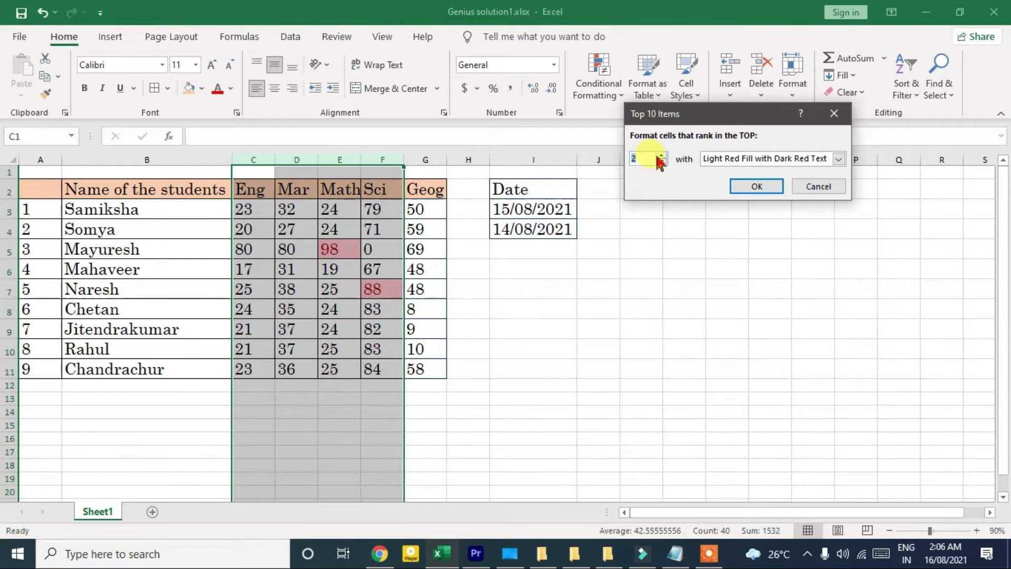
left_click(760, 189)
- Remove the top-values highlighting rule from the selected columns C to F
left_click(611, 96)
mouse_move(627, 327)
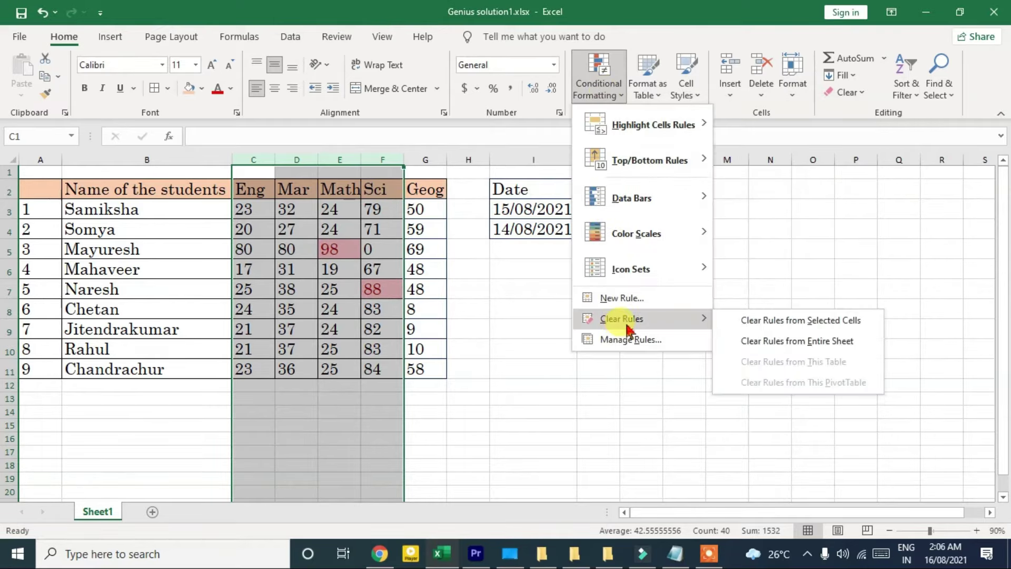
left_click(839, 322)
left_click(593, 77)
mouse_move(627, 168)
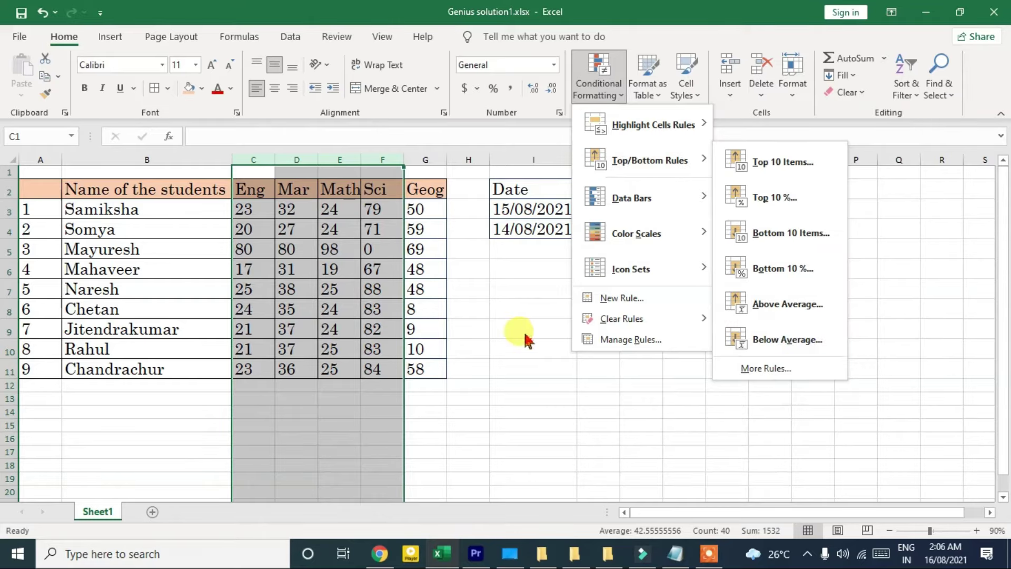
left_click(483, 336)
- Preview icon sets and color scales on the marks in C3:G11, and try blue solid-fill data bars on them
left_click(272, 225)
left_click_drag(253, 209, 417, 374)
left_click(595, 89)
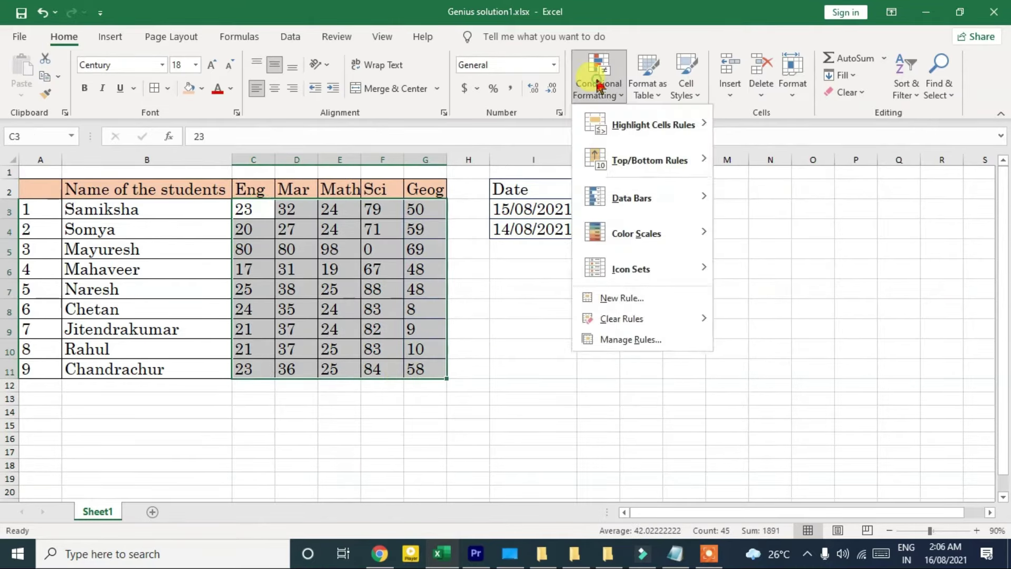
mouse_move(627, 269)
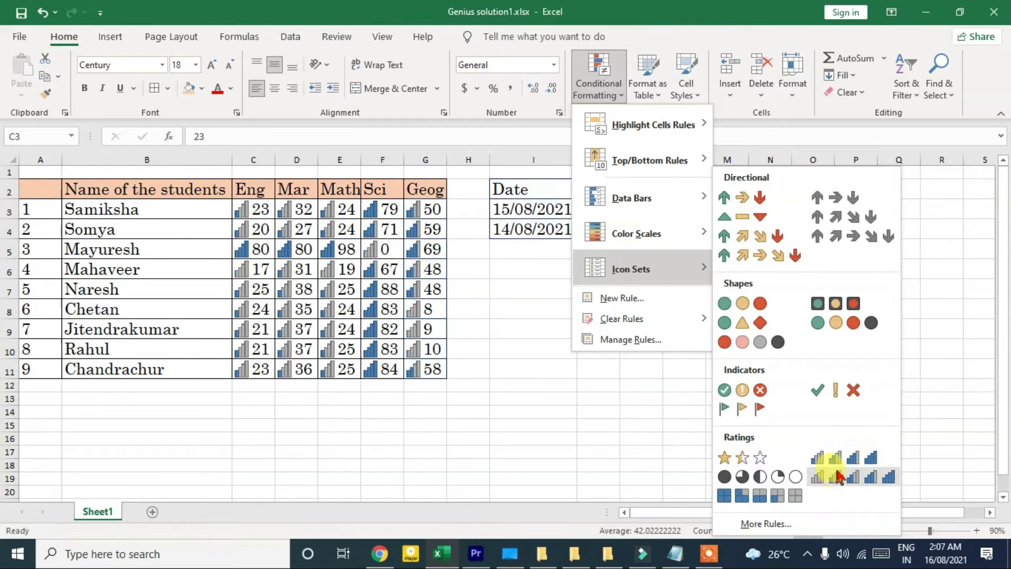
mouse_move(653, 235)
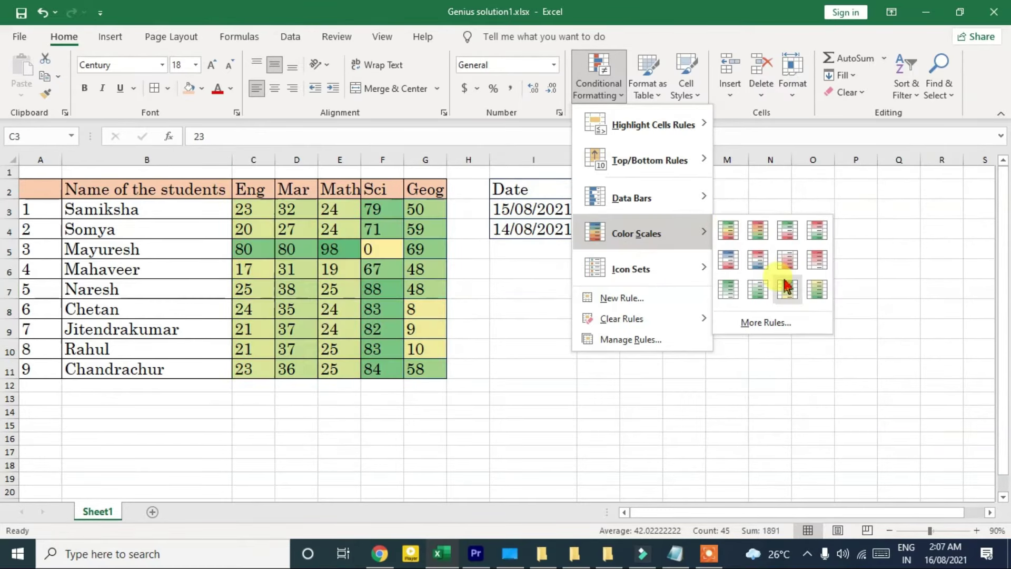
mouse_move(647, 205)
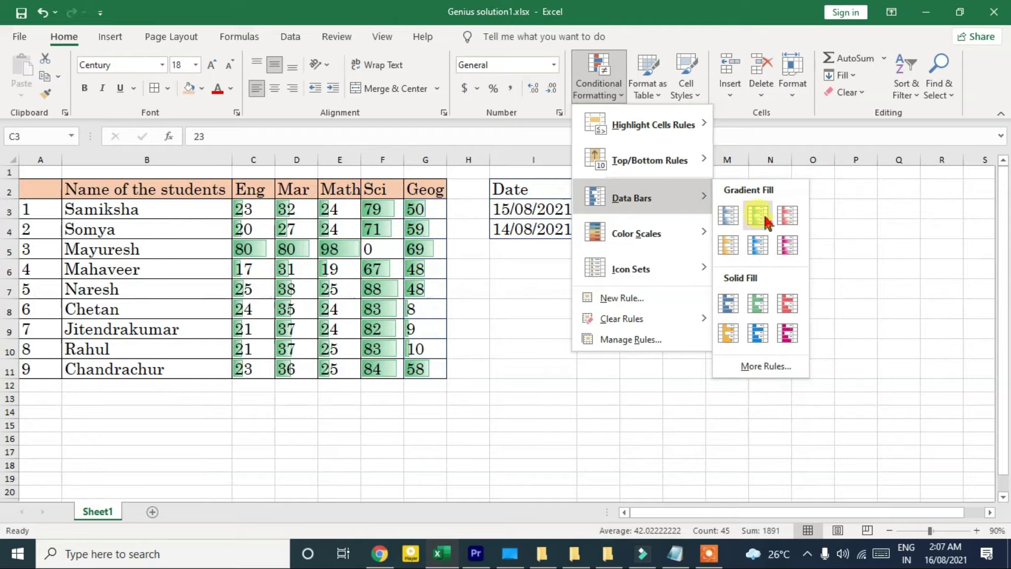
left_click(729, 305)
left_click(305, 271)
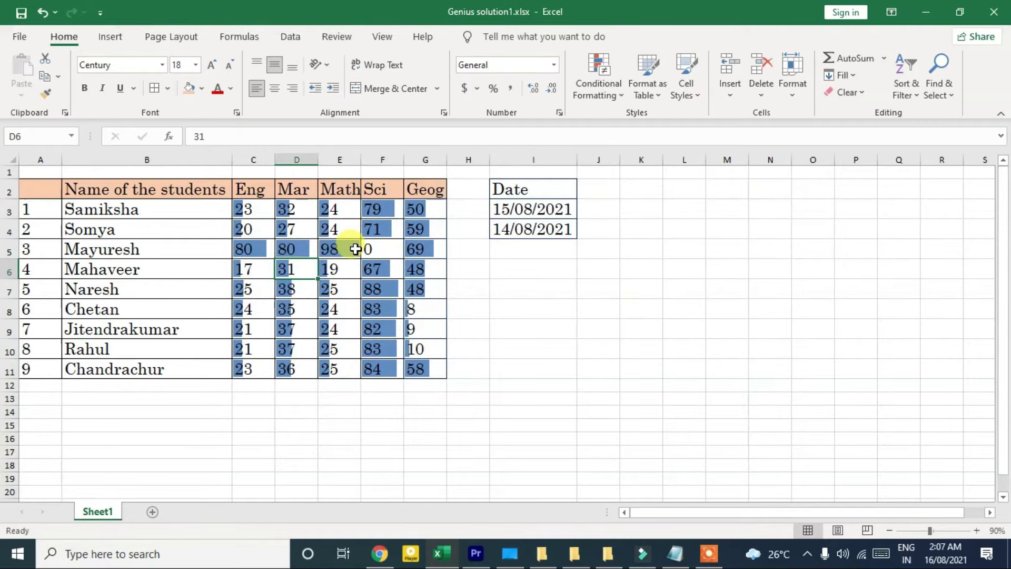
key("ctrl+z")
- Check the Conditional Formatting Rules Manager for rules on the selected marks range, and close it
left_click(599, 79)
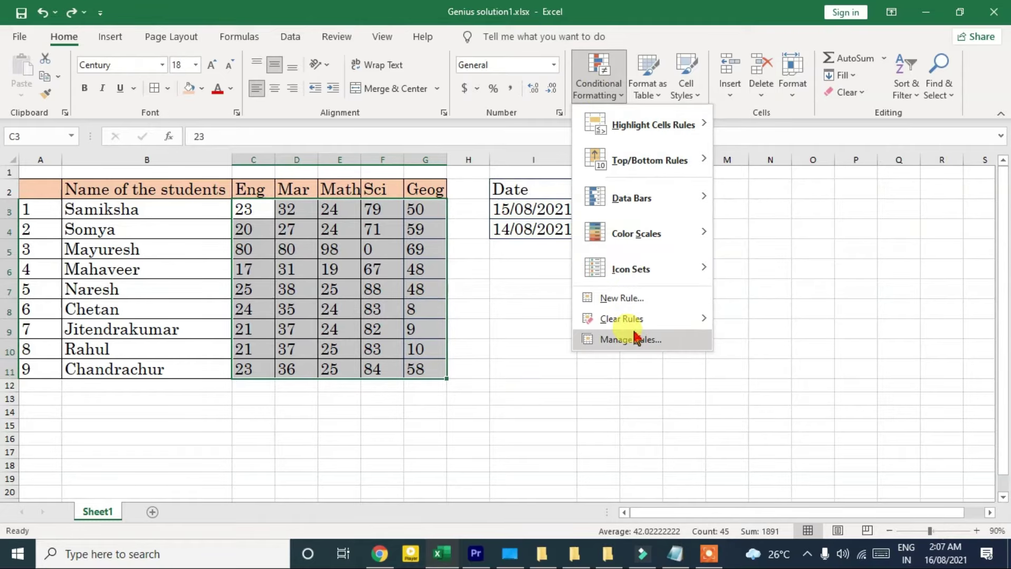
left_click(666, 346)
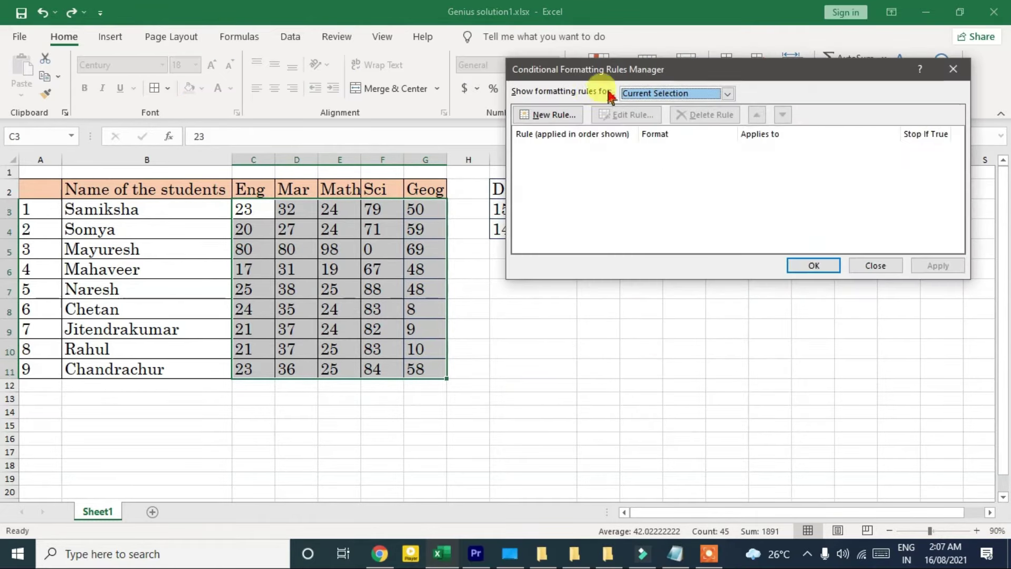
left_click_drag(606, 72, 525, 63)
left_click(870, 65)
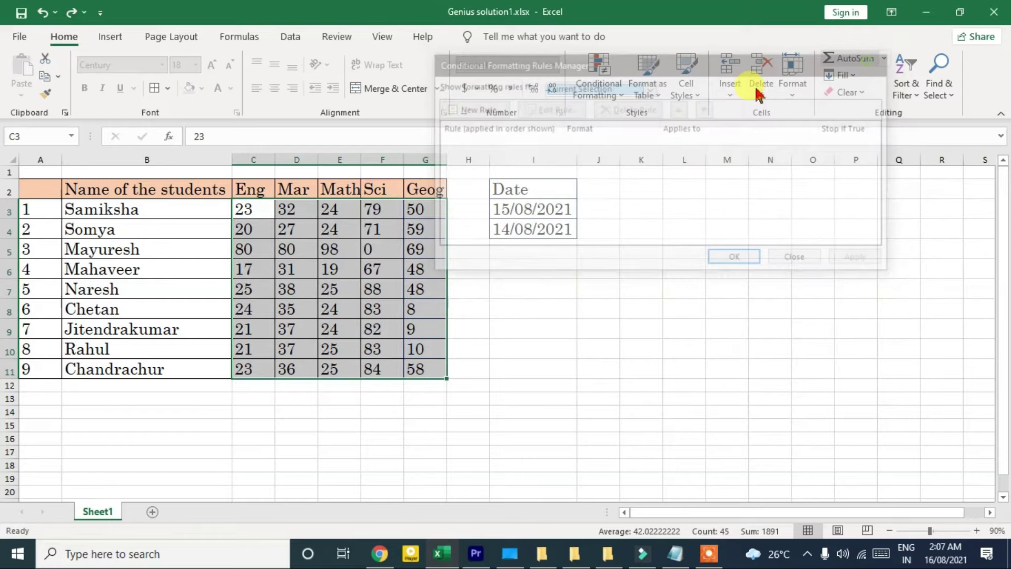
- Create a conditional formatting rule that fills duplicate values in C3:G11 with yellow
left_click(599, 79)
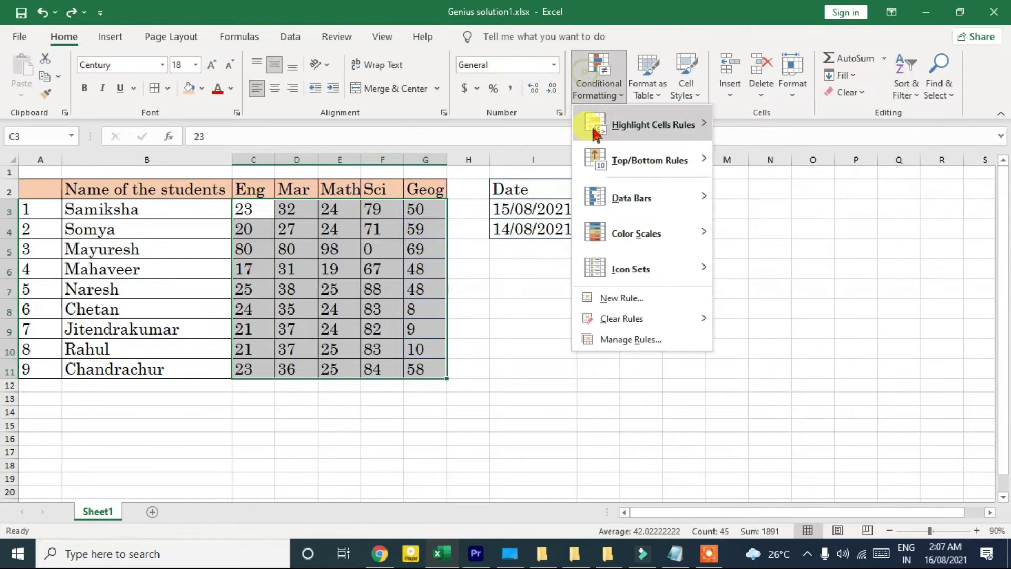
left_click(622, 299)
left_click_drag(600, 36, 648, 63)
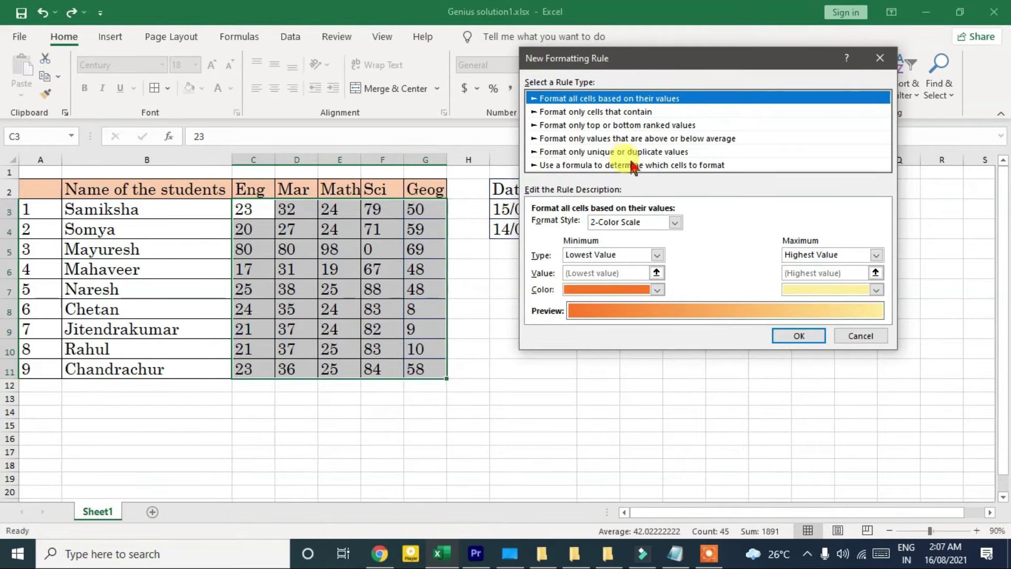
left_click(554, 153)
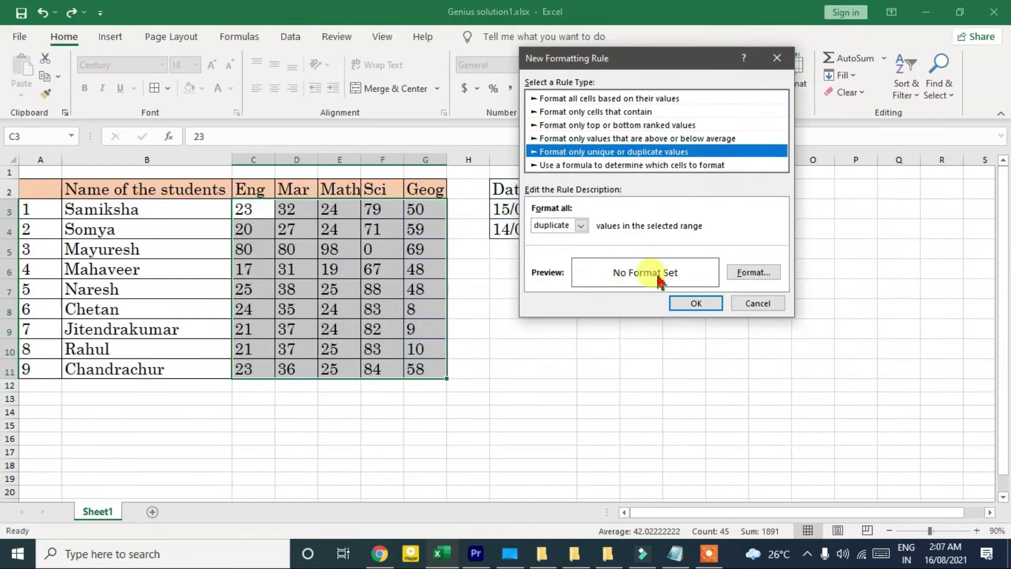
left_click(747, 271)
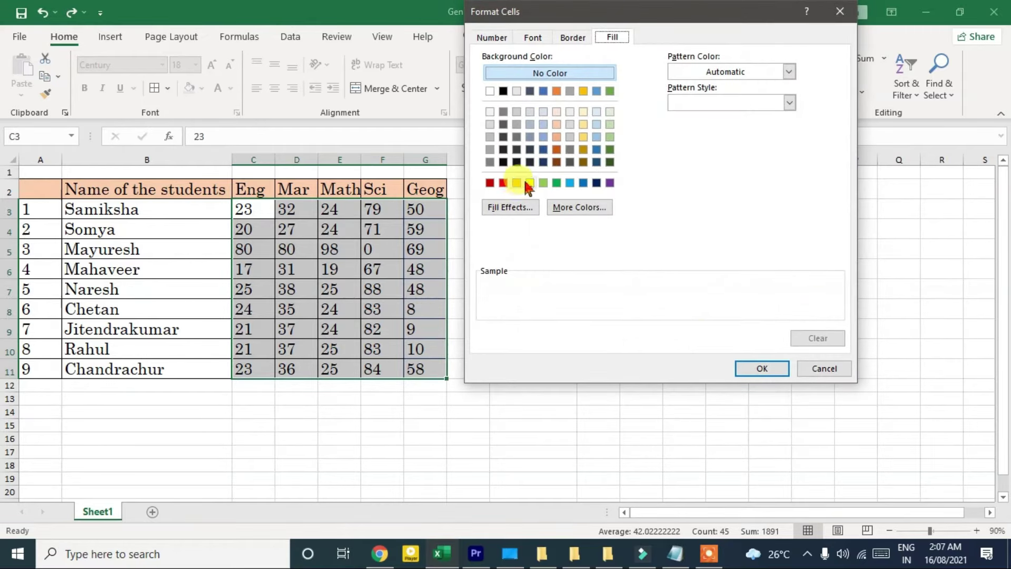
left_click(530, 183)
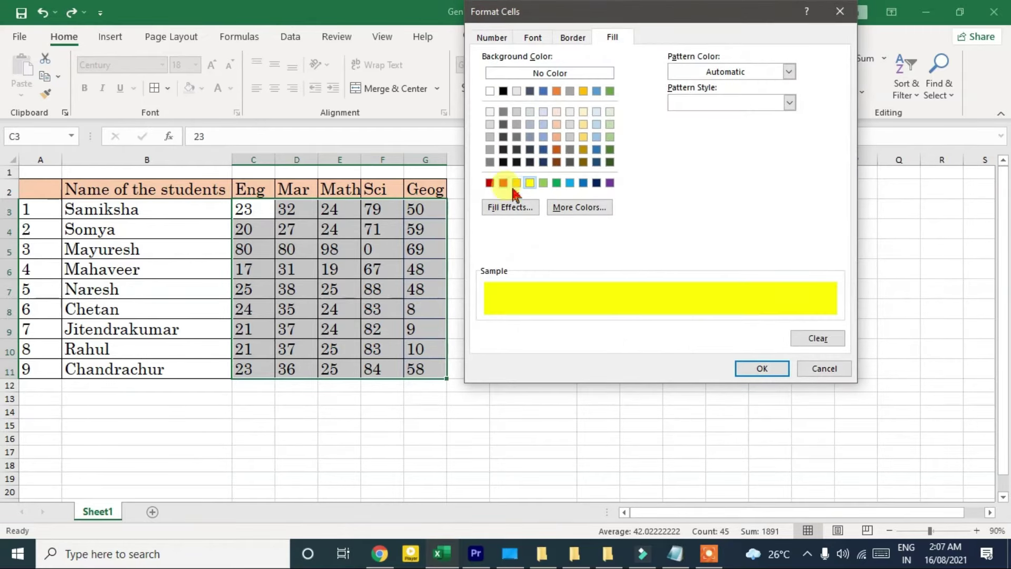
left_click(762, 369)
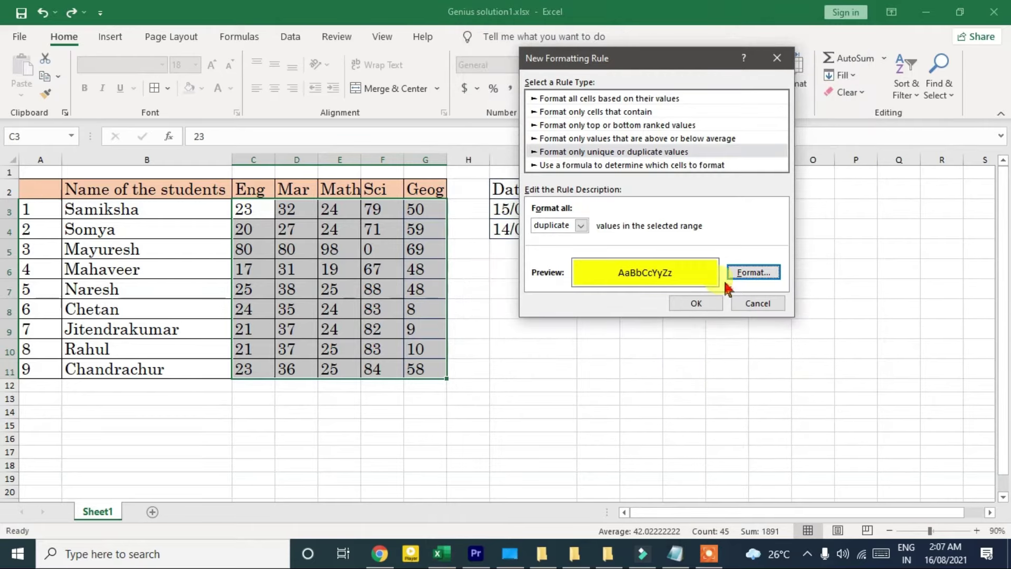
left_click(704, 299)
left_click(339, 289)
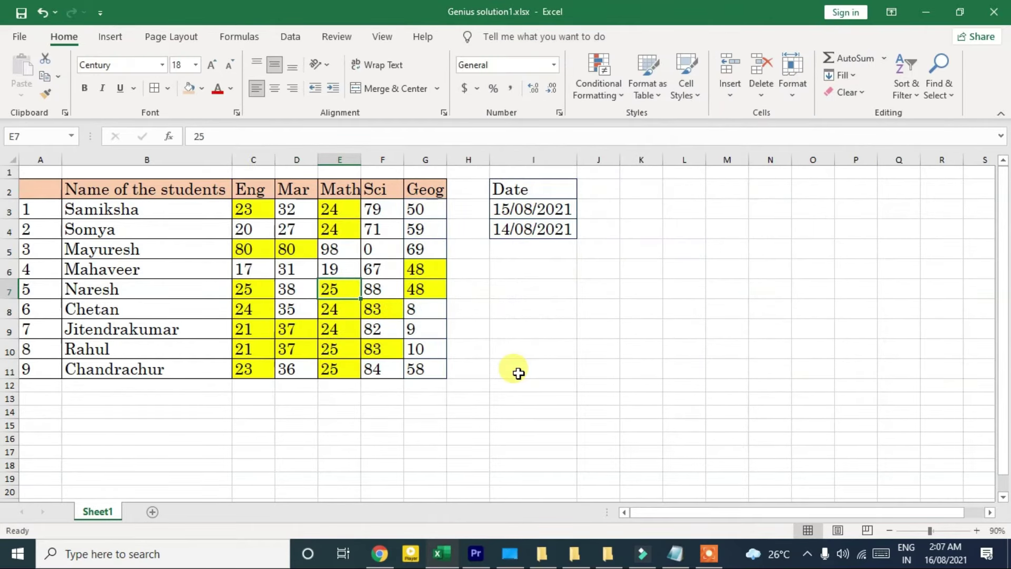
left_click_drag(350, 300, 340, 358)
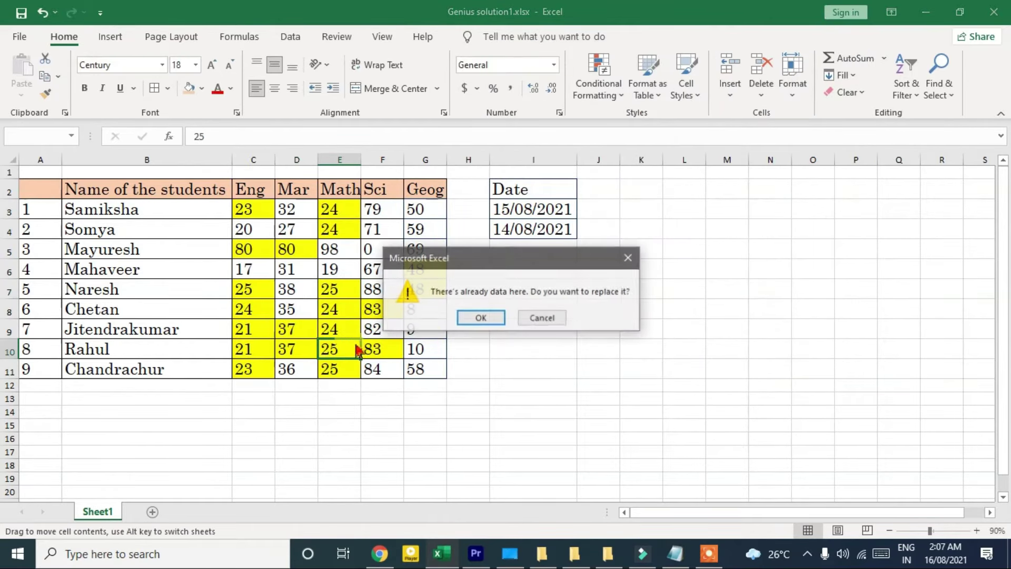
left_click(539, 320)
left_click(352, 348)
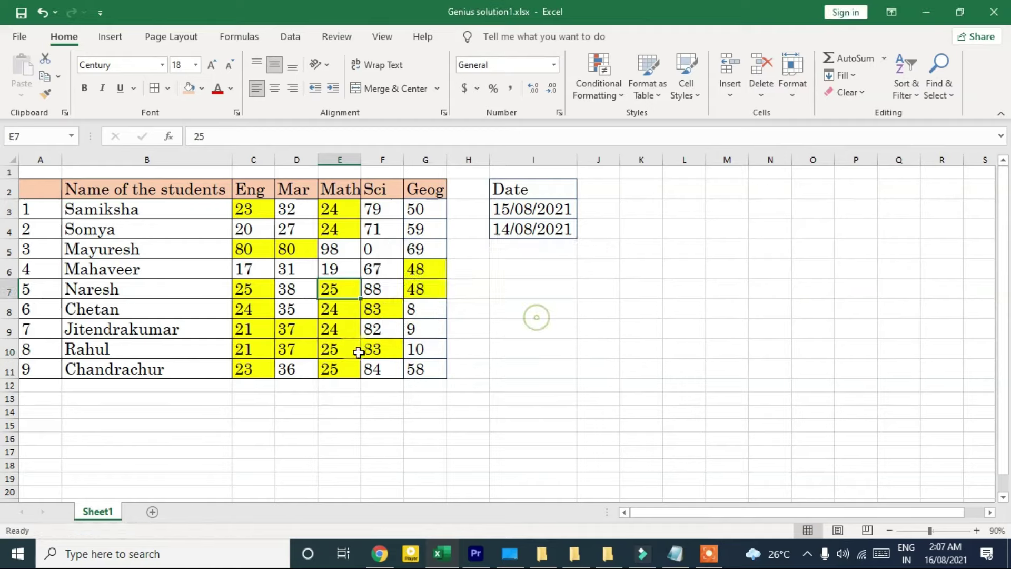
left_click(347, 287)
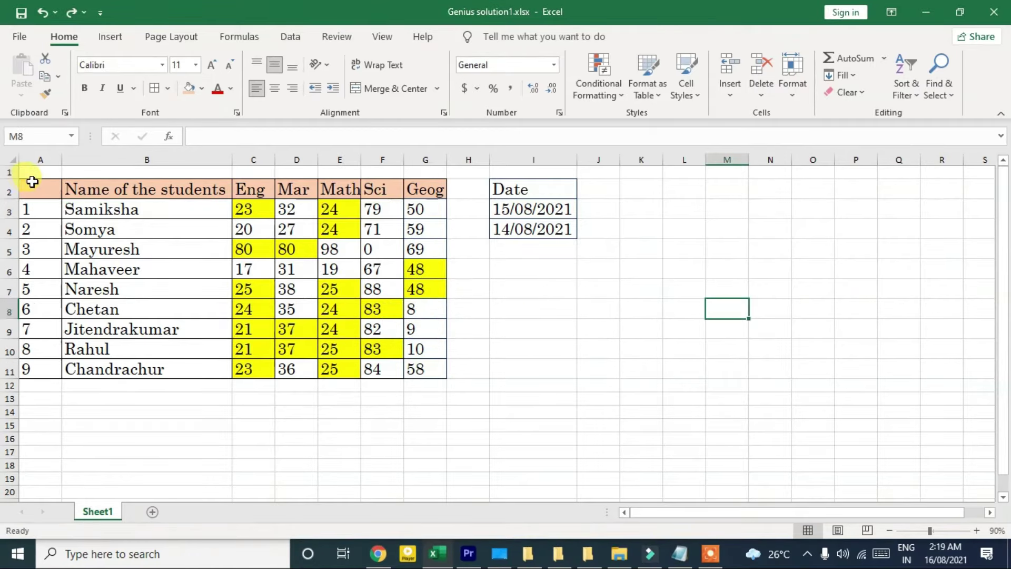
- Review the Duplicate Values rule covering the marks table in the Conditional Formatting Rules Manager, and close the manager
left_click_drag(32, 182, 480, 375)
left_click(586, 87)
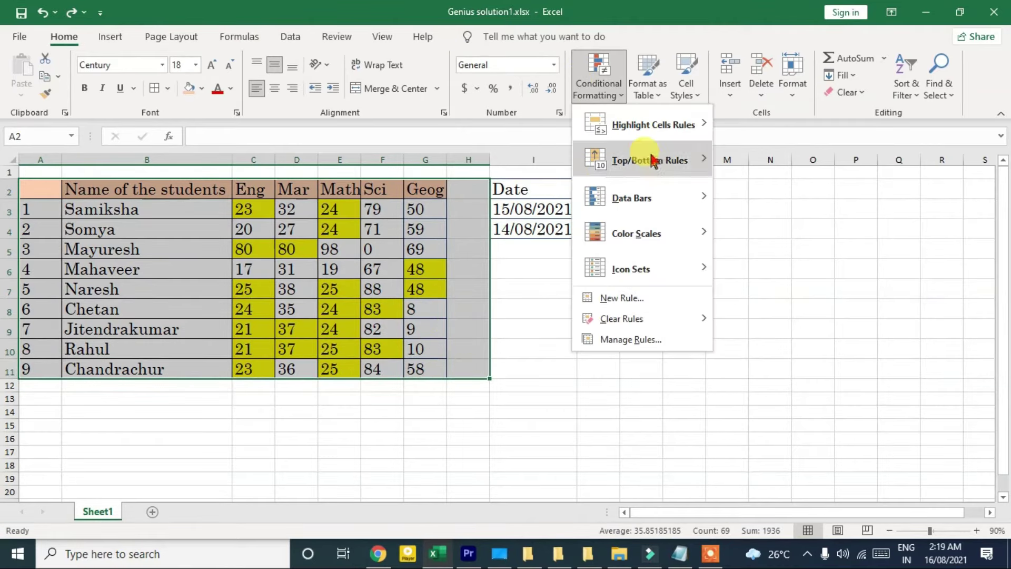
left_click(632, 350)
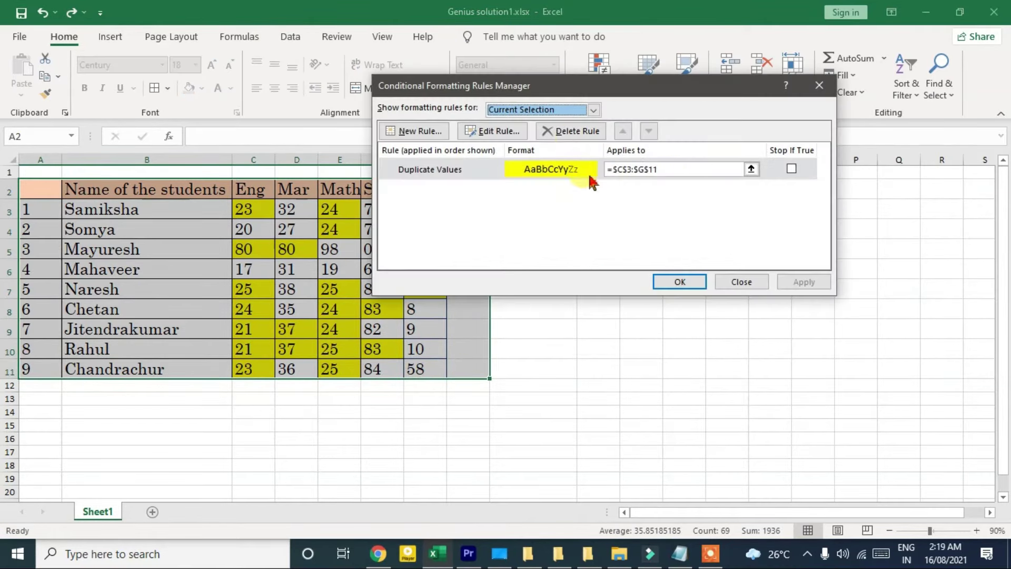
left_click_drag(566, 83, 666, 93)
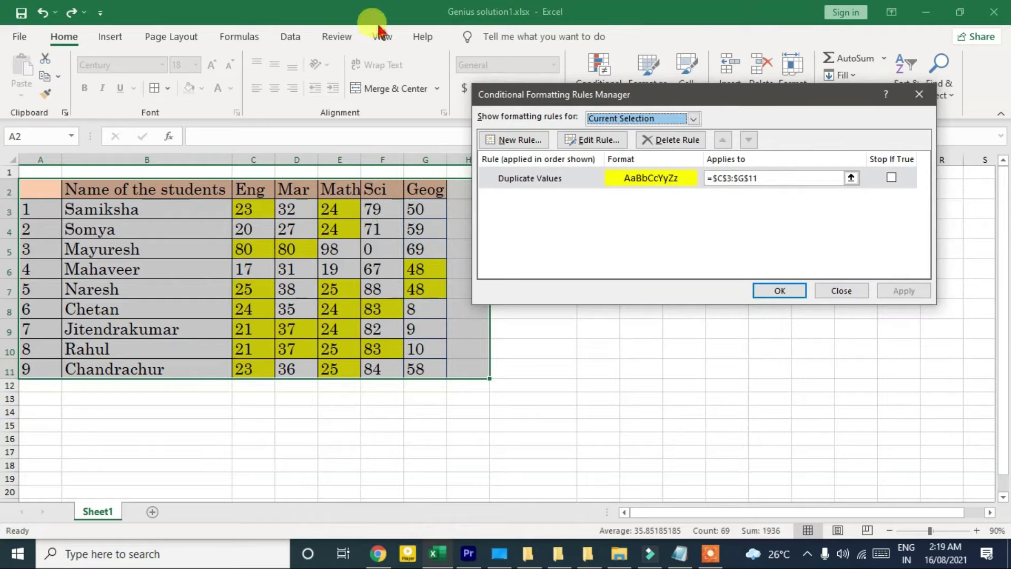
left_click(576, 184)
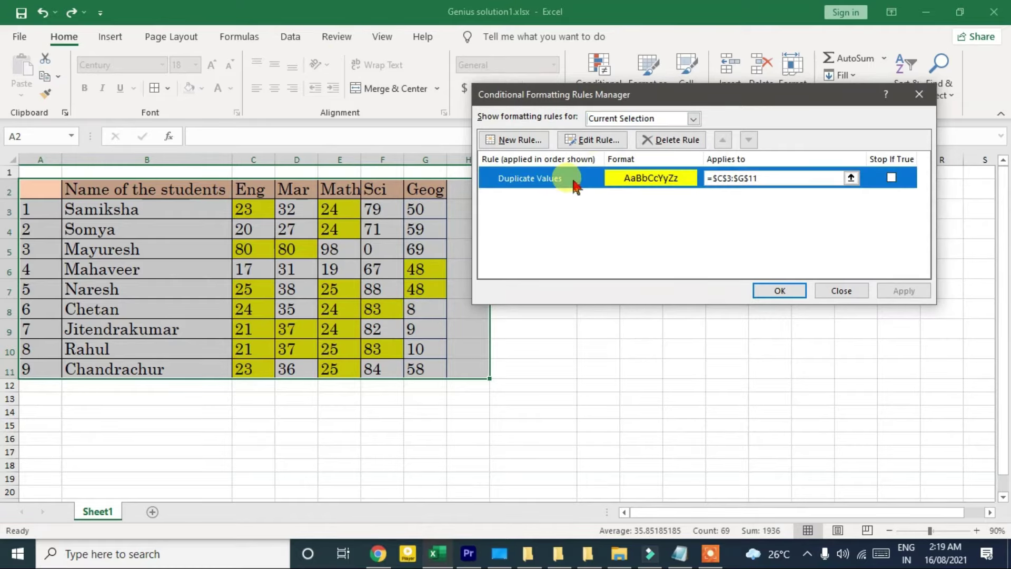
left_click(780, 291)
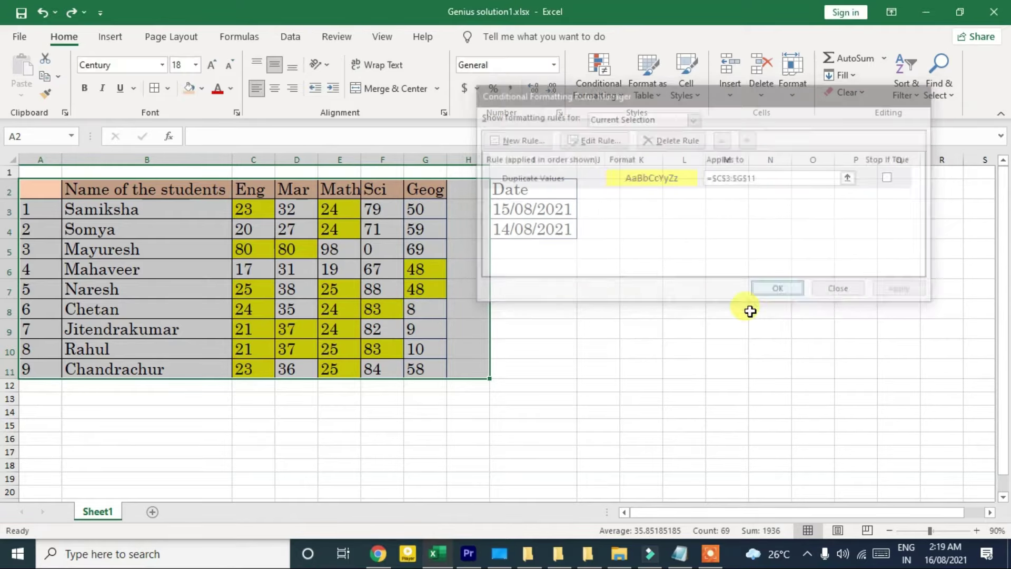
left_click(735, 327)
- Undo the yellow duplicate-values formatting on the marks
key("ctrl+z")
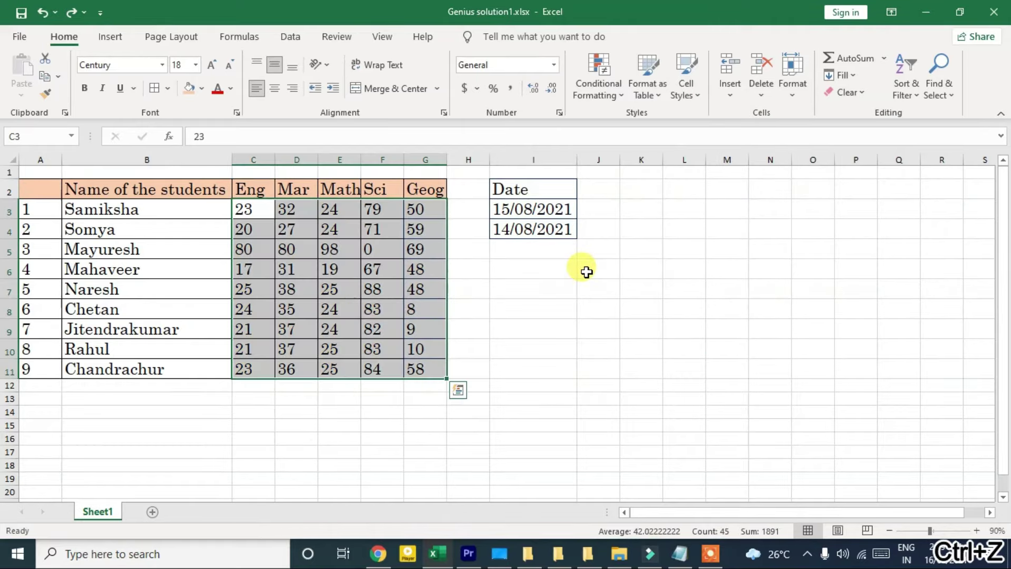
left_click(637, 213)
left_click(644, 228)
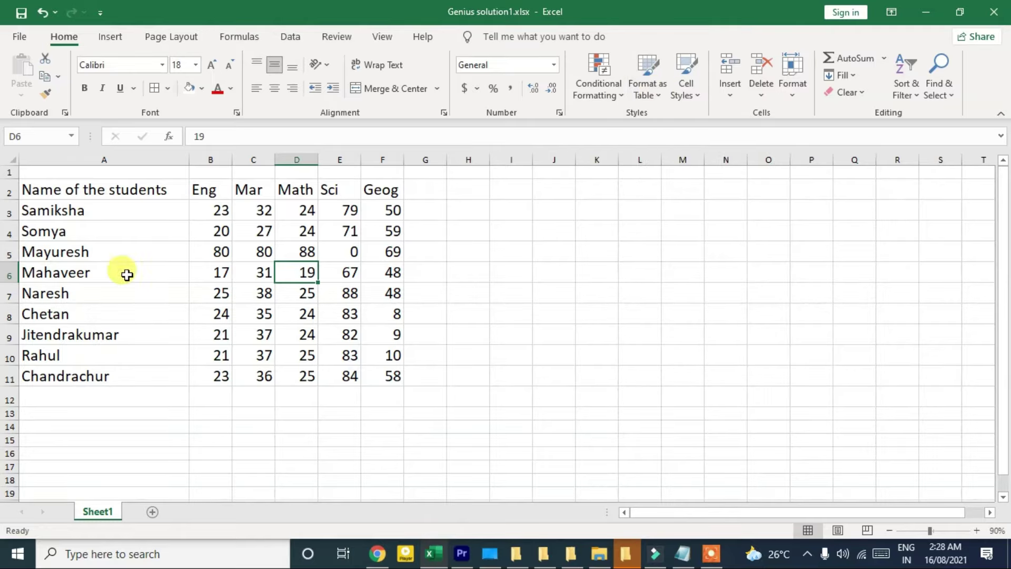
- Format the marks range A2:F11 as a table with a black-header, grey-banded style
left_click_drag(40, 210, 391, 372)
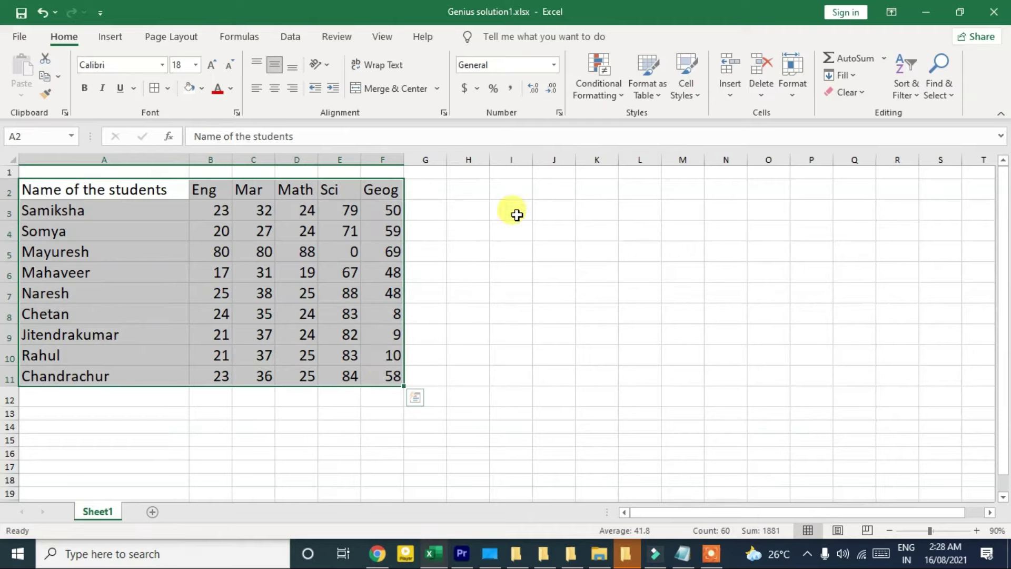
left_click(649, 94)
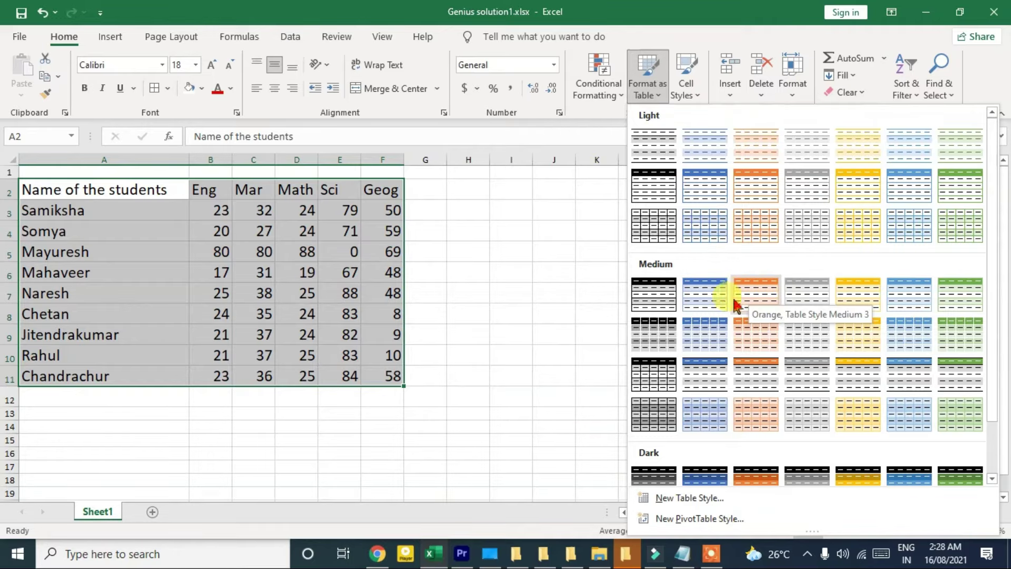
scroll(763, 334, "down", 1)
left_click(665, 262)
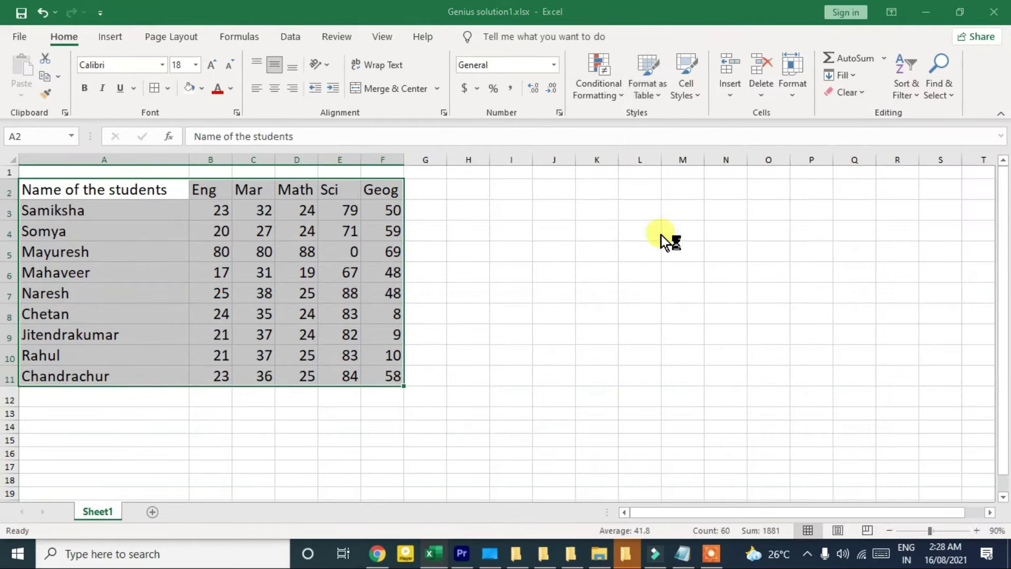
left_click(706, 230)
left_click(638, 309)
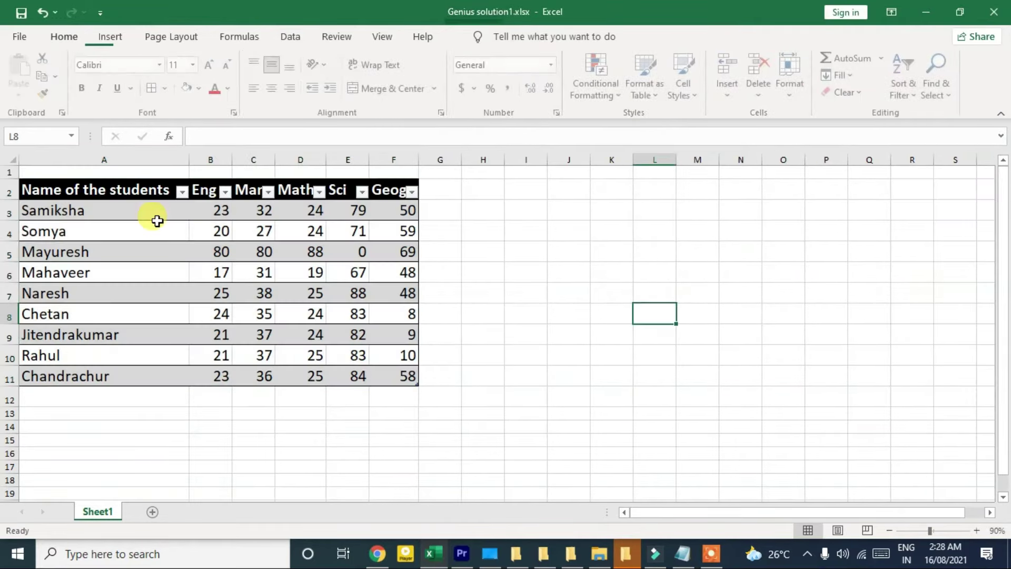
- Hide the header row of the marks table and show it again
left_click_drag(27, 190, 422, 377)
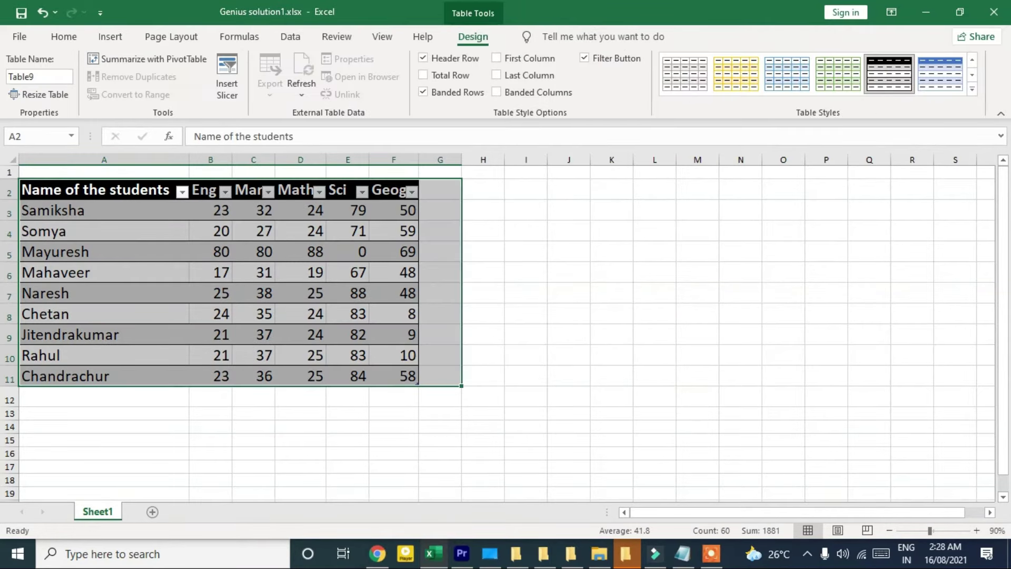
left_click(389, 252)
left_click_drag(71, 190, 79, 232)
left_click(343, 287)
left_click(123, 228)
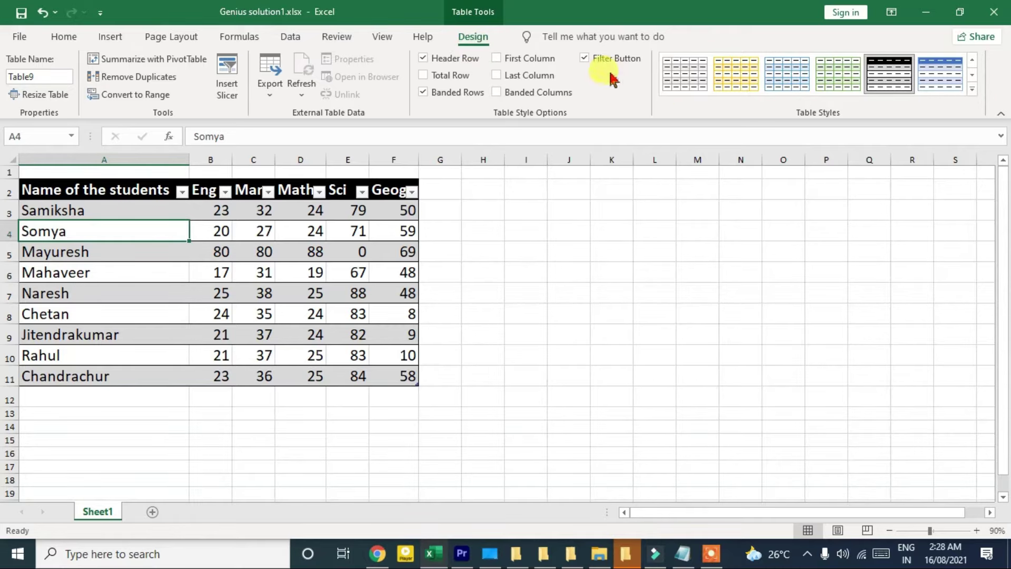
left_click(443, 62)
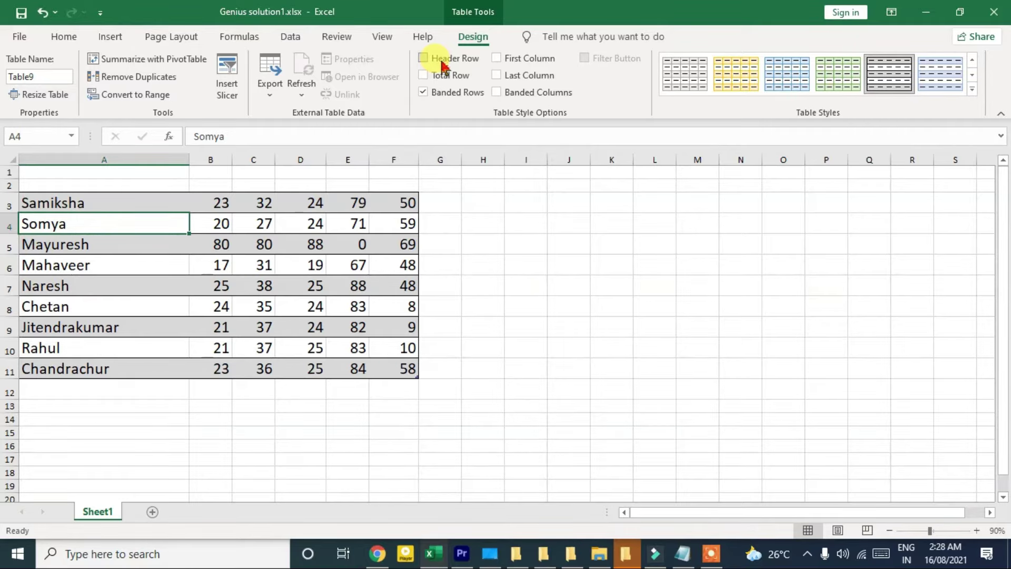
left_click(442, 62)
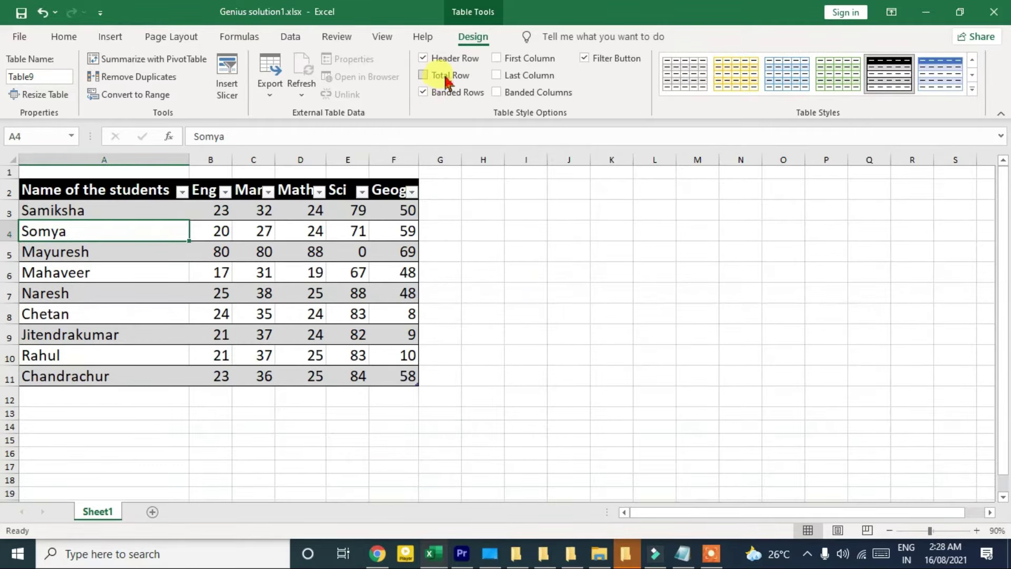
- Add a total row to the marks table and remove it again
left_click(445, 79)
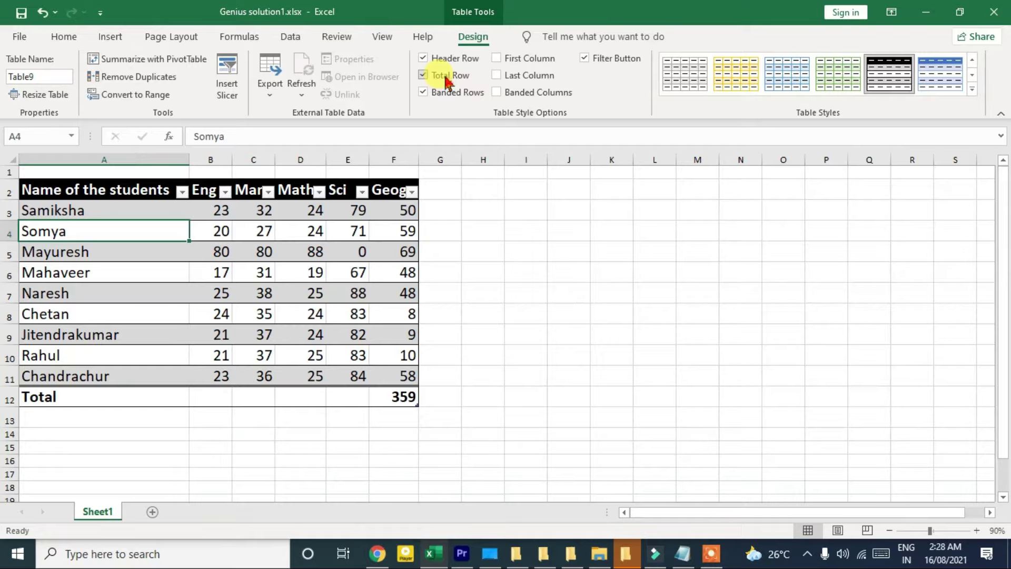
left_click(445, 79)
left_click(446, 79)
left_click(446, 80)
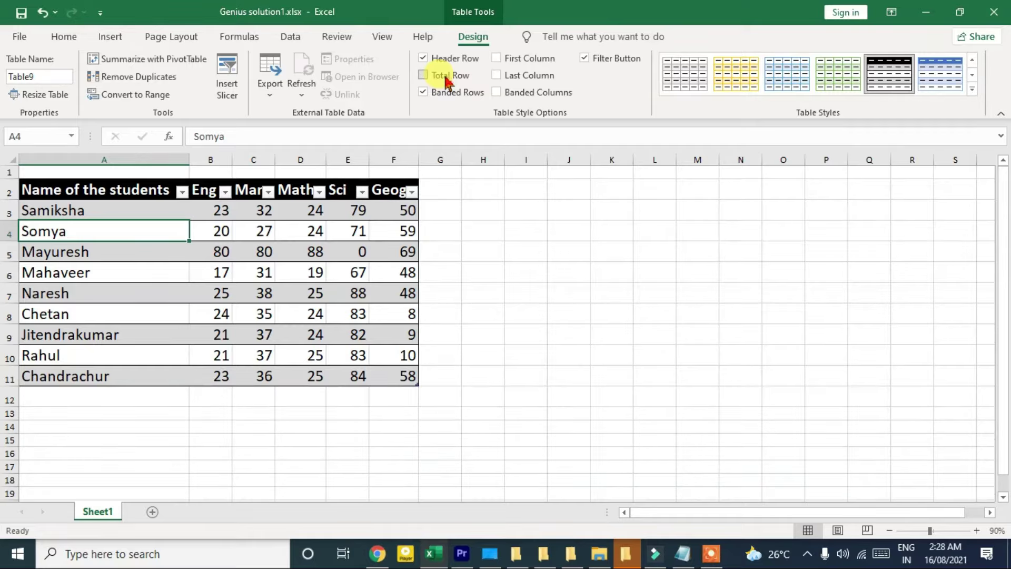
- Try the First Column and Last Column emphasis on the marks table, turning each off again
left_click(519, 65)
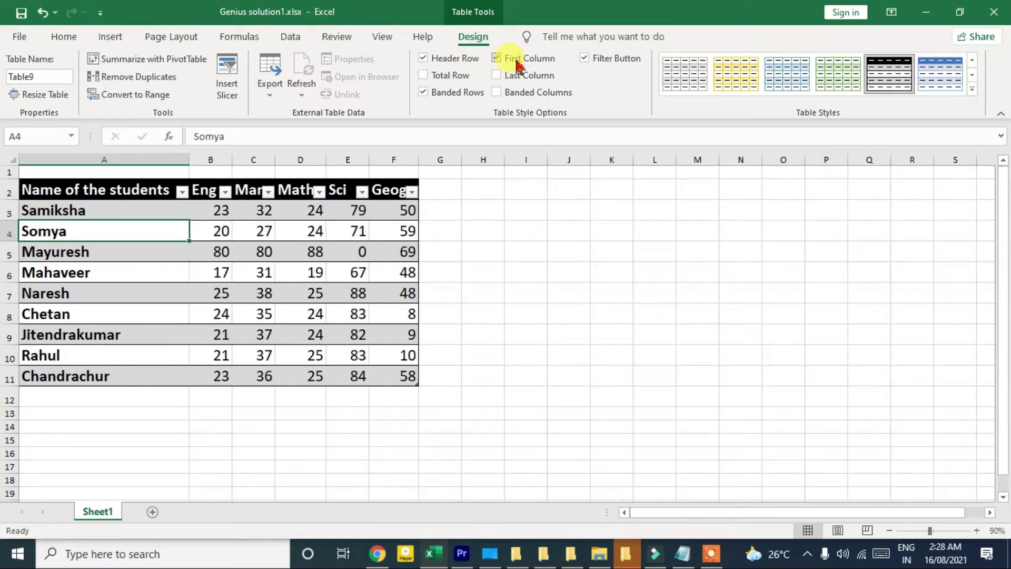
left_click(519, 65)
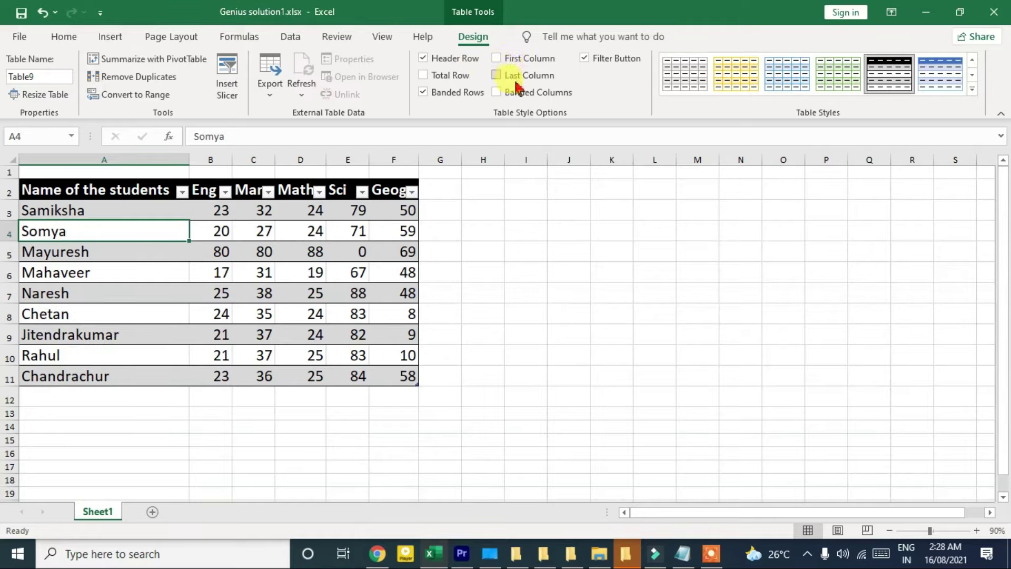
left_click(520, 82)
left_click(519, 77)
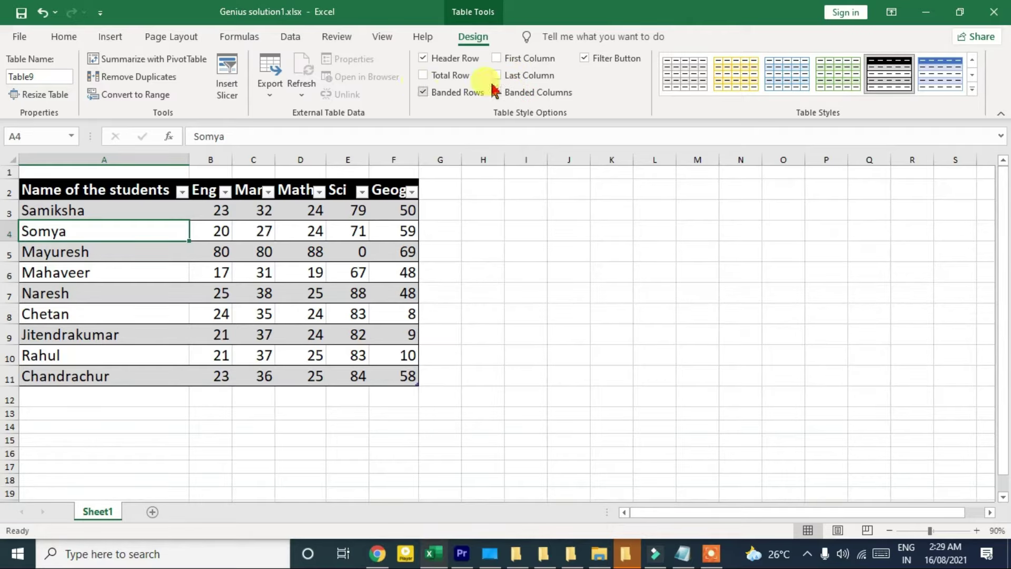
- Change the marks table to the blue-header, banded medium table style
left_click(728, 81)
left_click(799, 83)
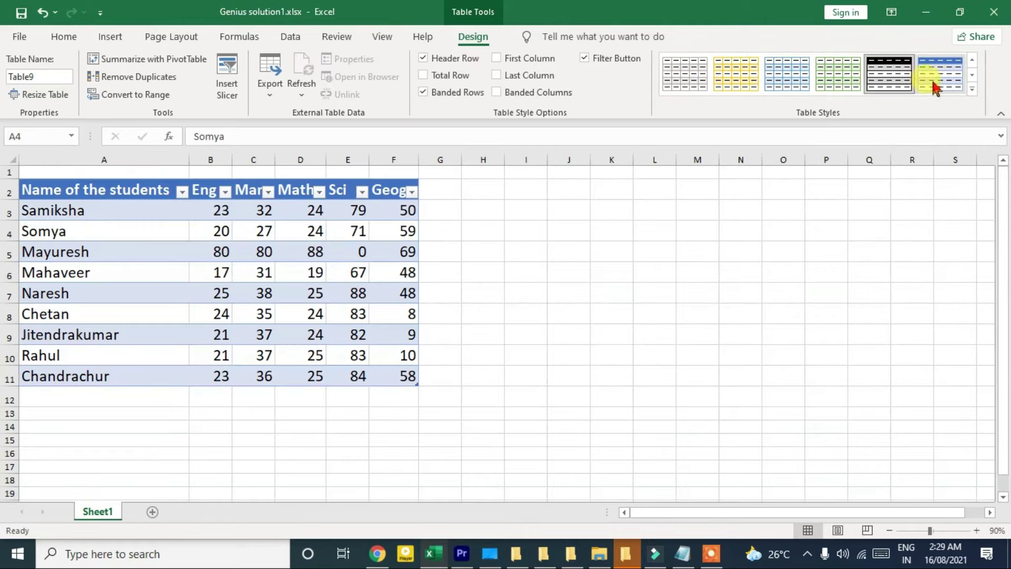
left_click(943, 84)
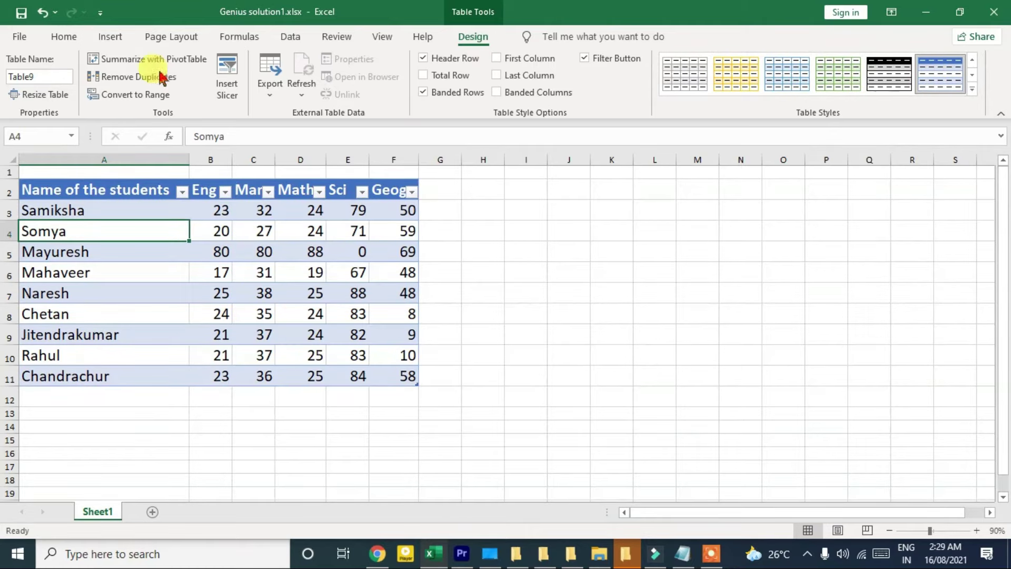
- Apply the 40% - Accent2 cell style to the empty cell I3
left_click(60, 38)
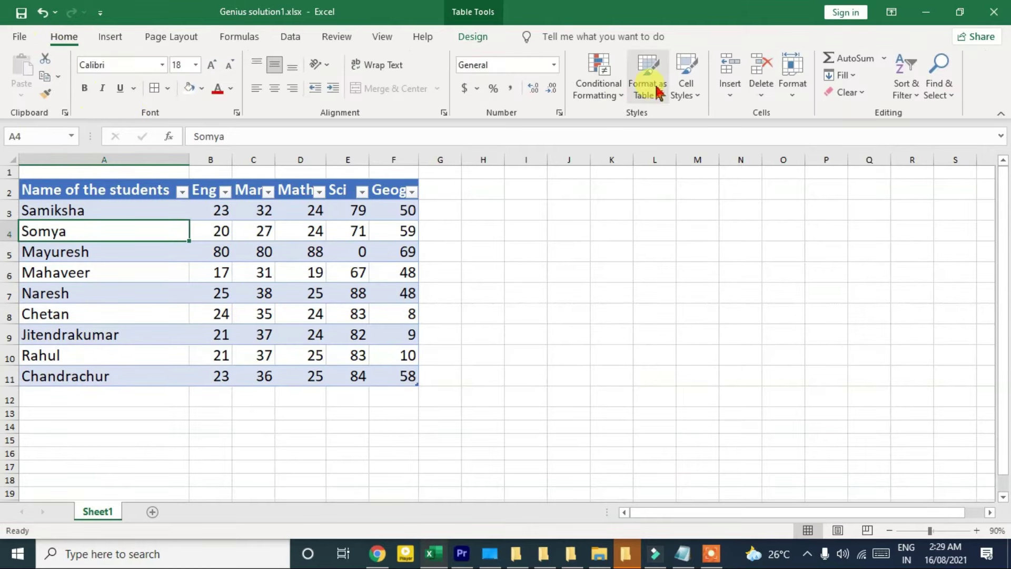
left_click(526, 272)
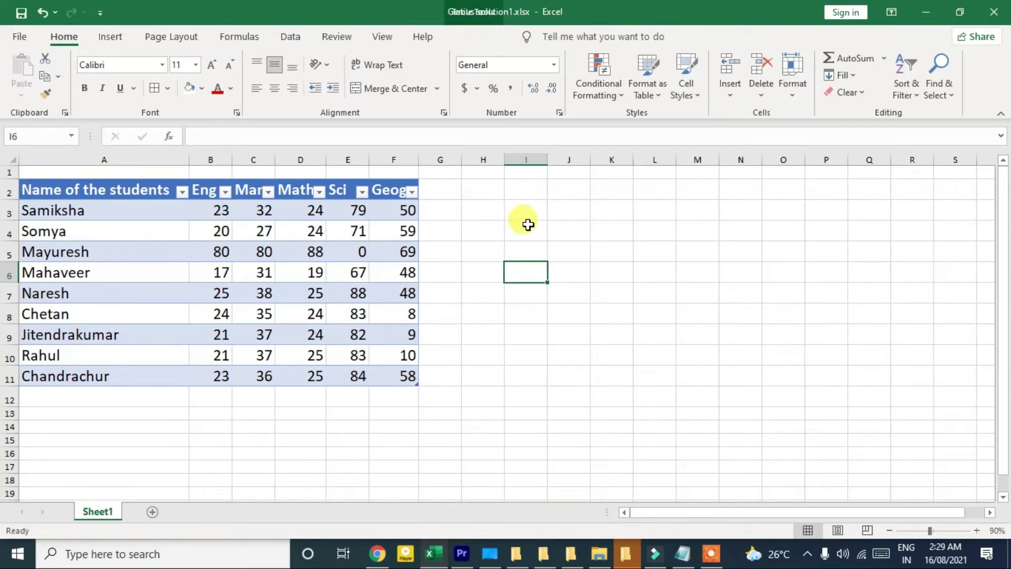
left_click_drag(485, 210, 683, 211)
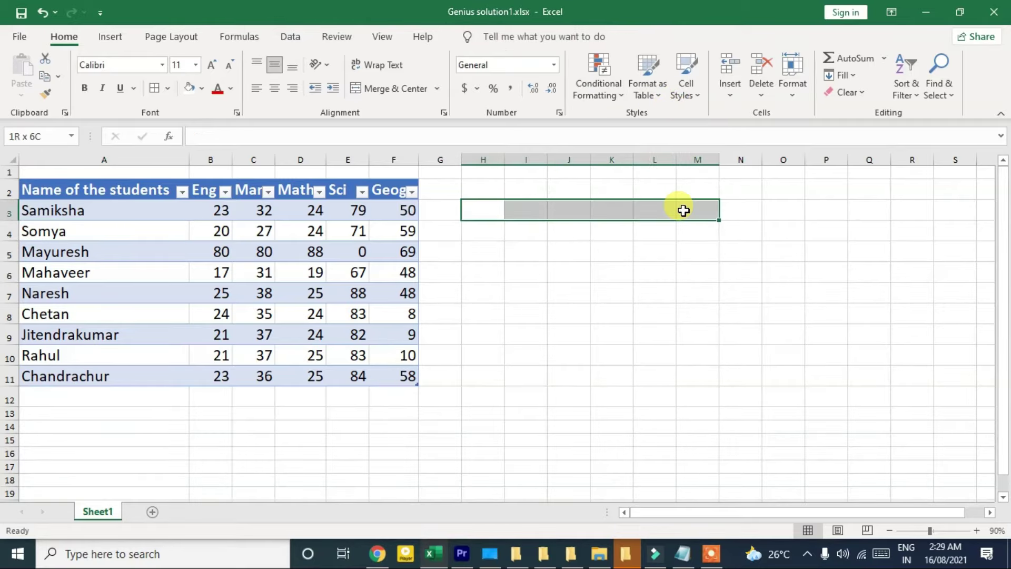
left_click(523, 213)
left_click(685, 81)
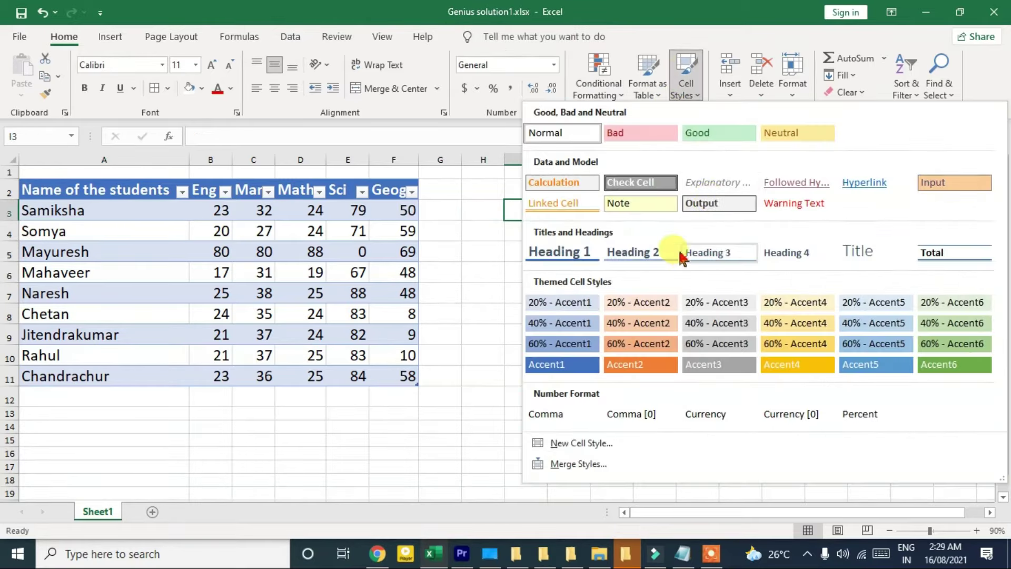
left_click(639, 328)
- Apply the 40% - Accent6 cell style to the table's header cells A2:F2
left_click_drag(41, 196, 396, 181)
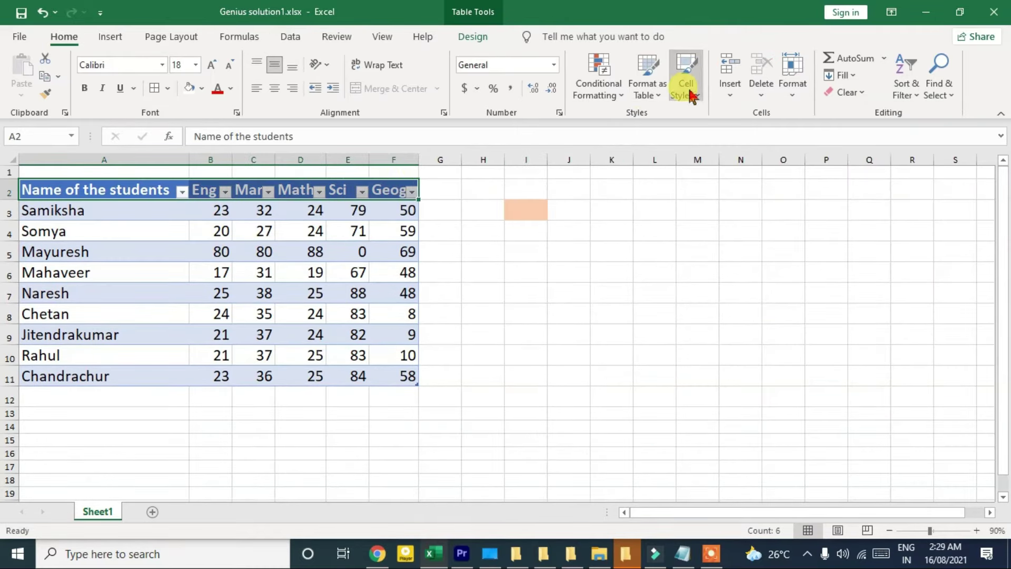
left_click(687, 87)
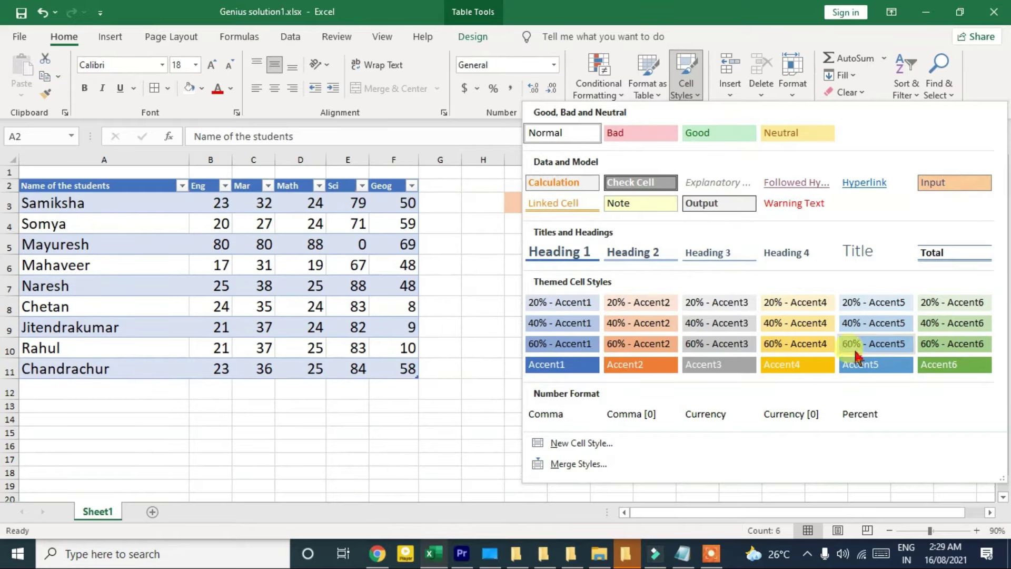
left_click(940, 325)
left_click(732, 323)
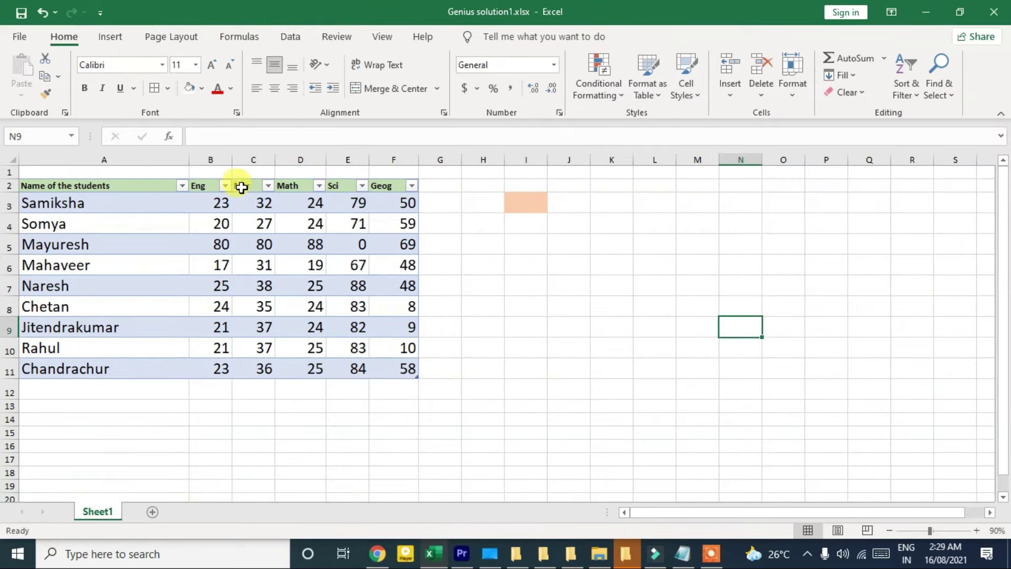
left_click(686, 84)
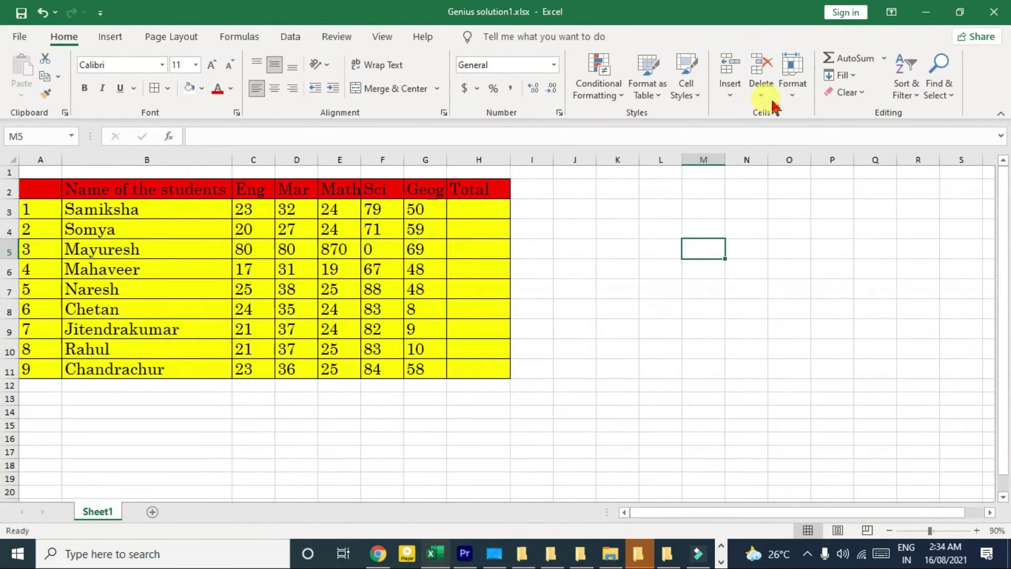
left_click(730, 96)
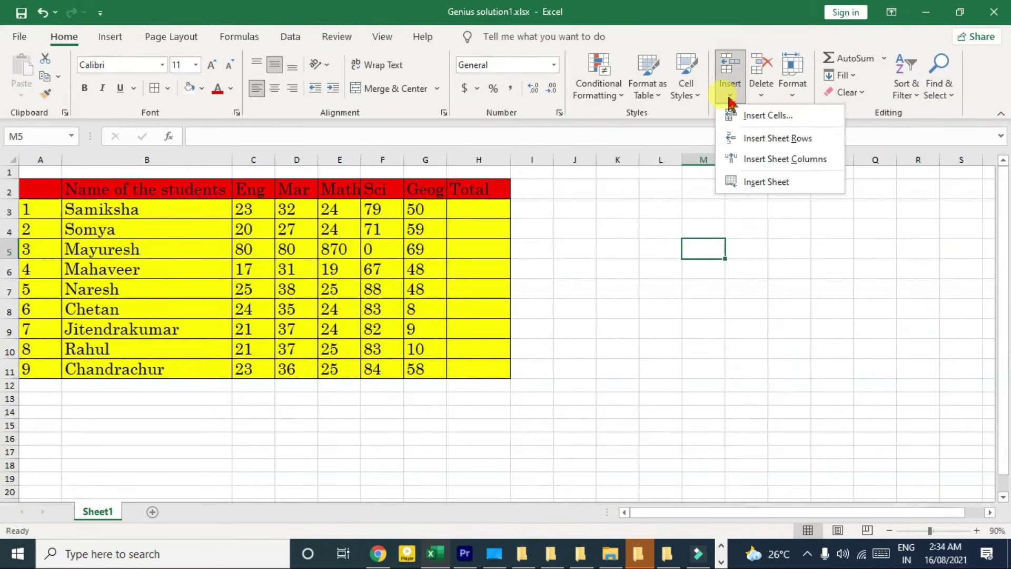
left_click(760, 120)
left_click_drag(657, 140, 573, 129)
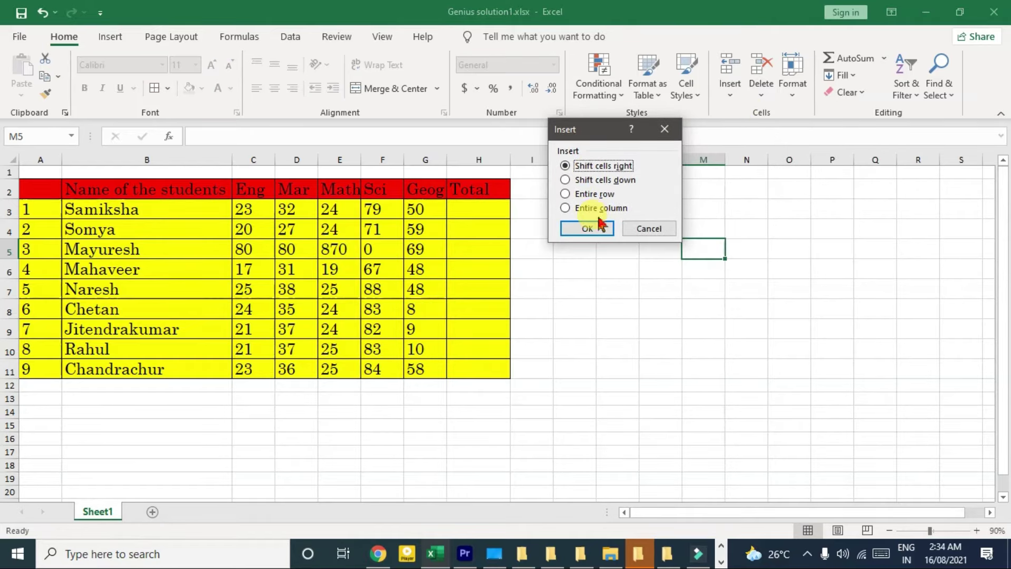
left_click(631, 232)
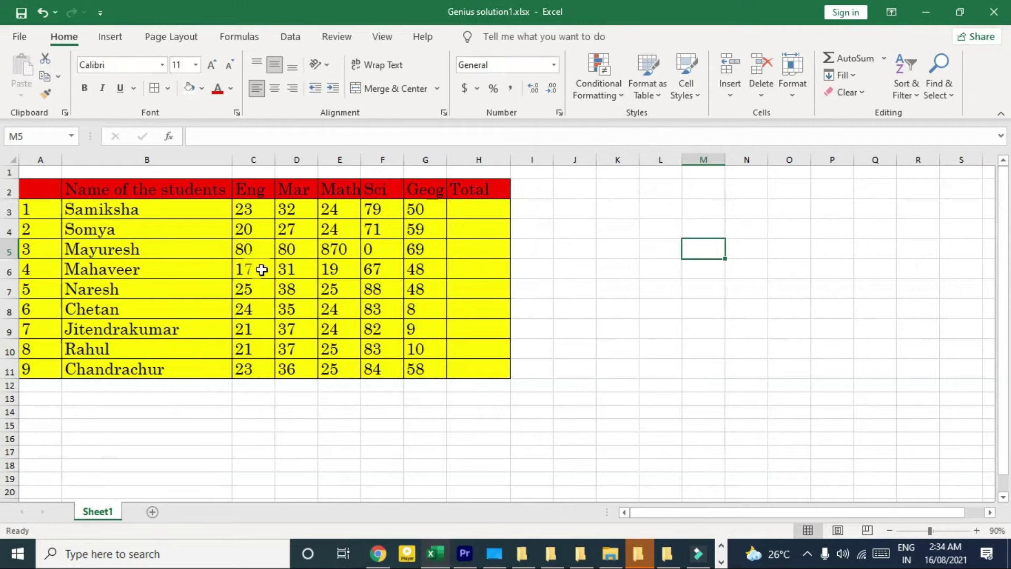
- Set the Math mark in E5 to 87
left_click(335, 251)
key("F2")
key("BackSpace")
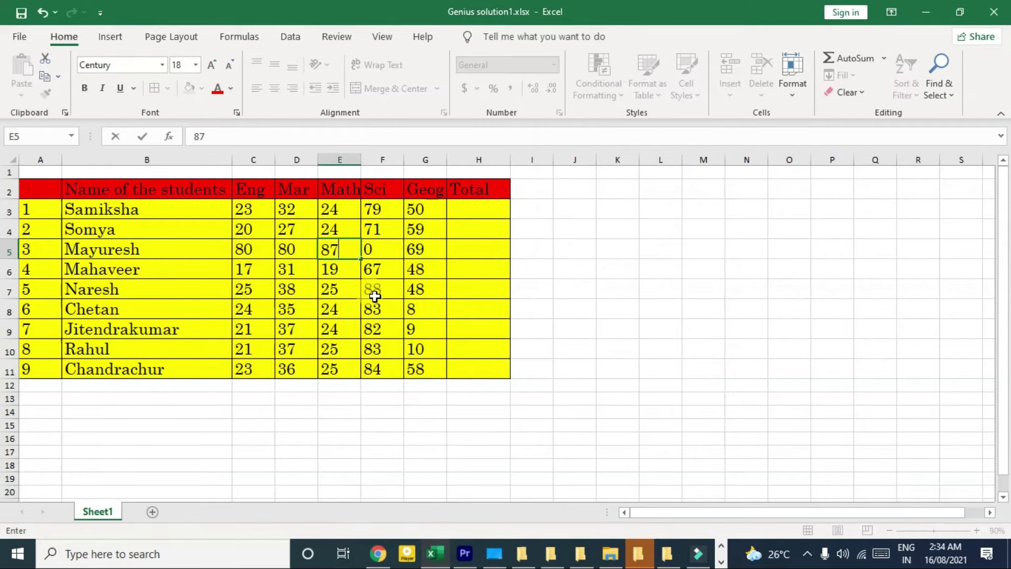
key("Return")
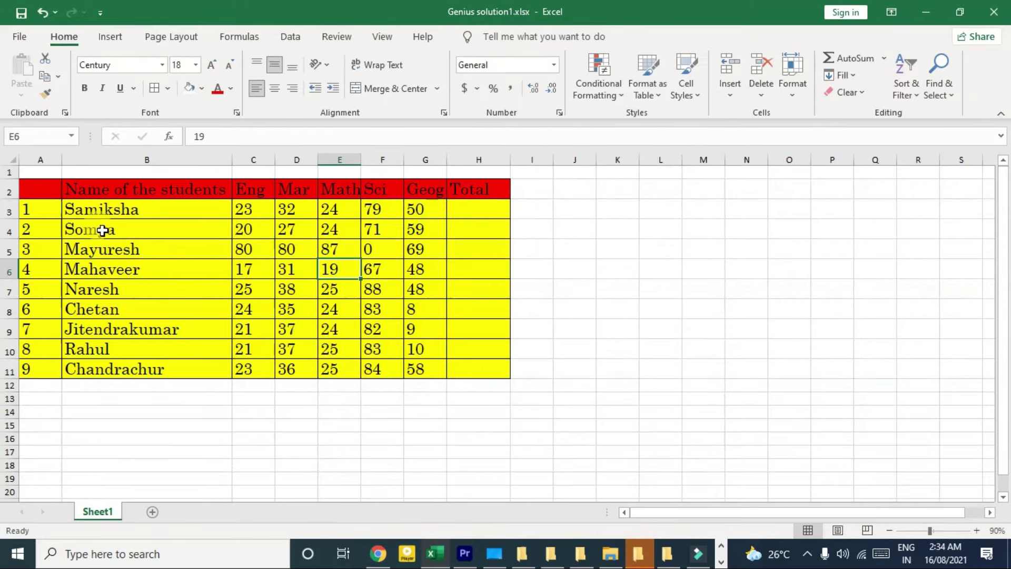
- Insert a blank cell at C4 with the existing cells shifted right, and undo the insertion
left_click(92, 249)
left_click(266, 229)
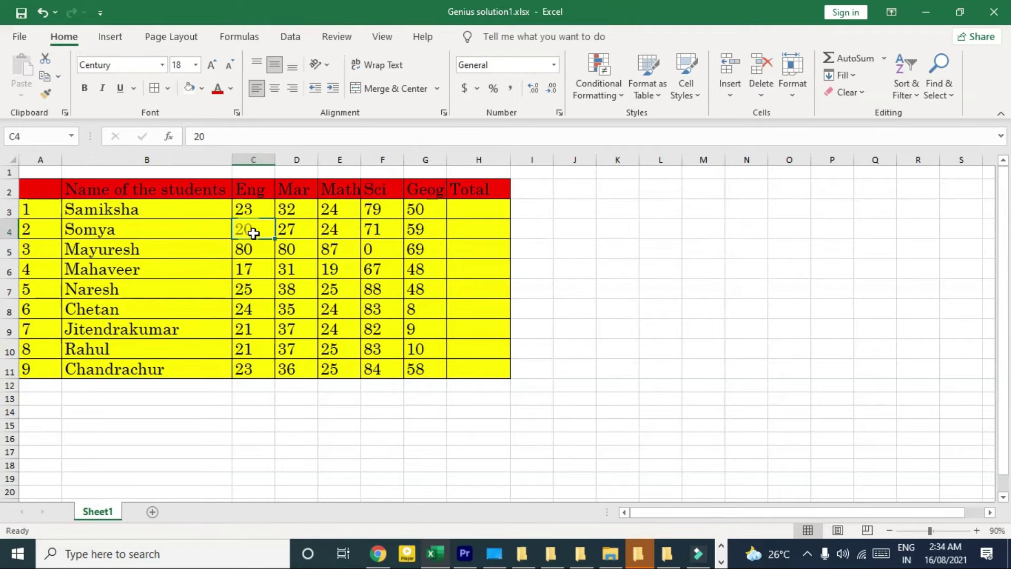
left_click(730, 90)
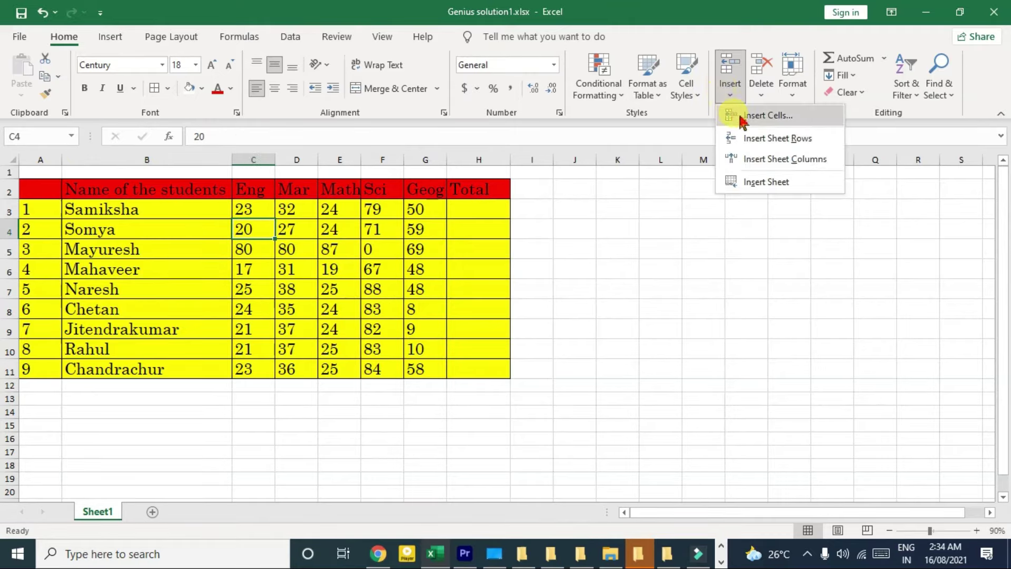
left_click(772, 117)
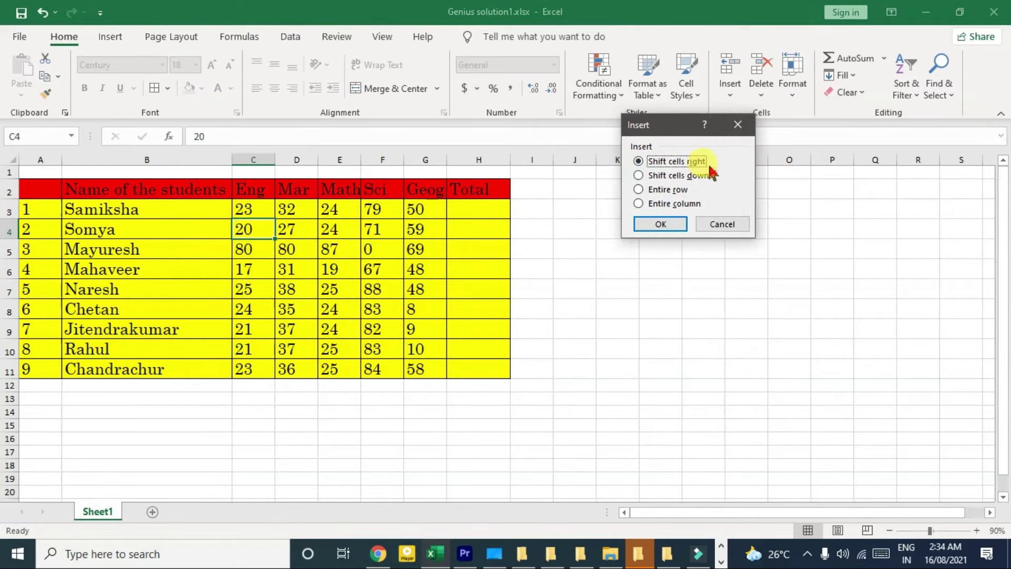
left_click(660, 224)
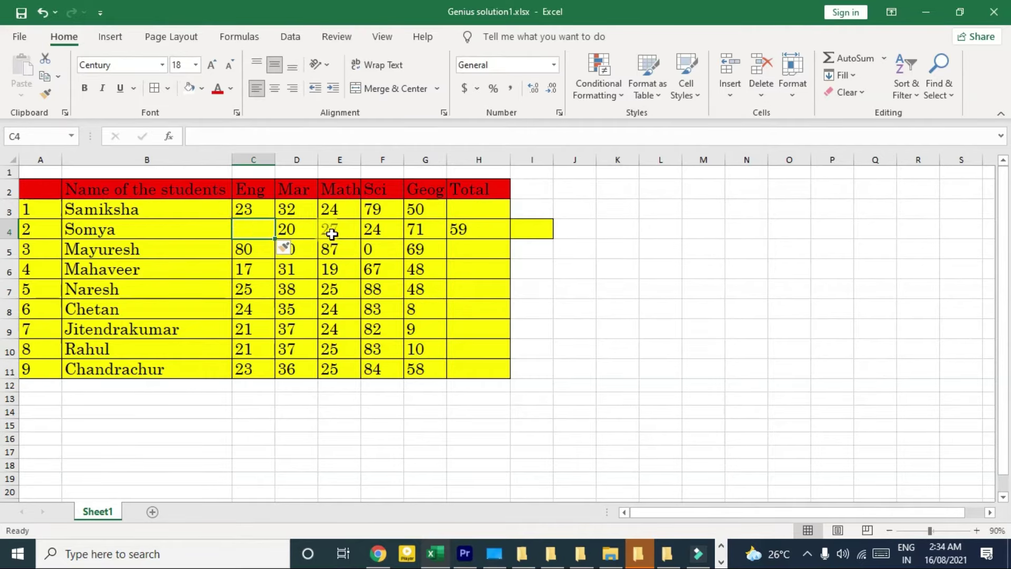
key("ctrl+z")
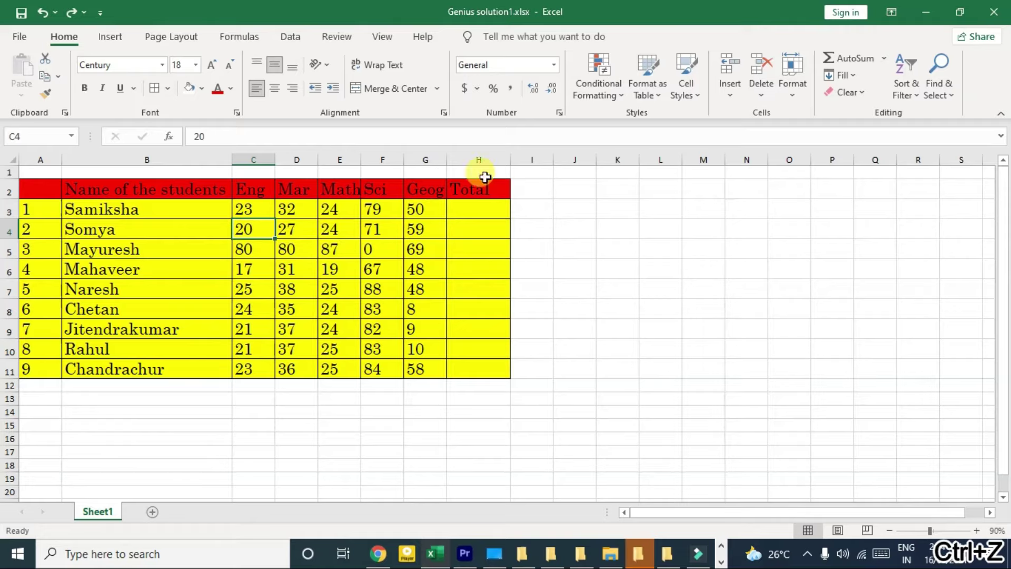
- Insert a blank cell at C4 with the existing cells shifted down, and undo the insertion
left_click(731, 84)
left_click(750, 119)
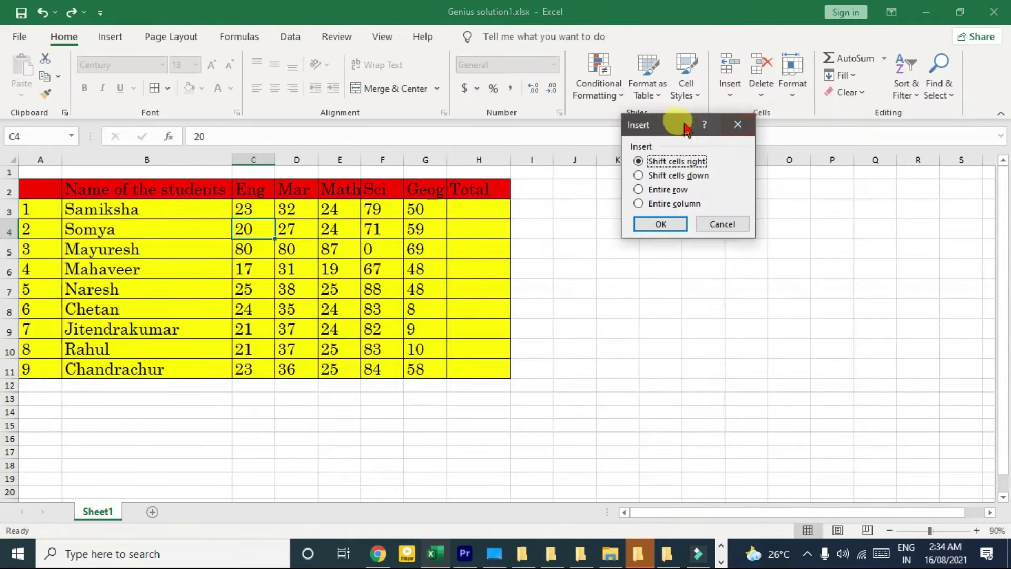
left_click(652, 179)
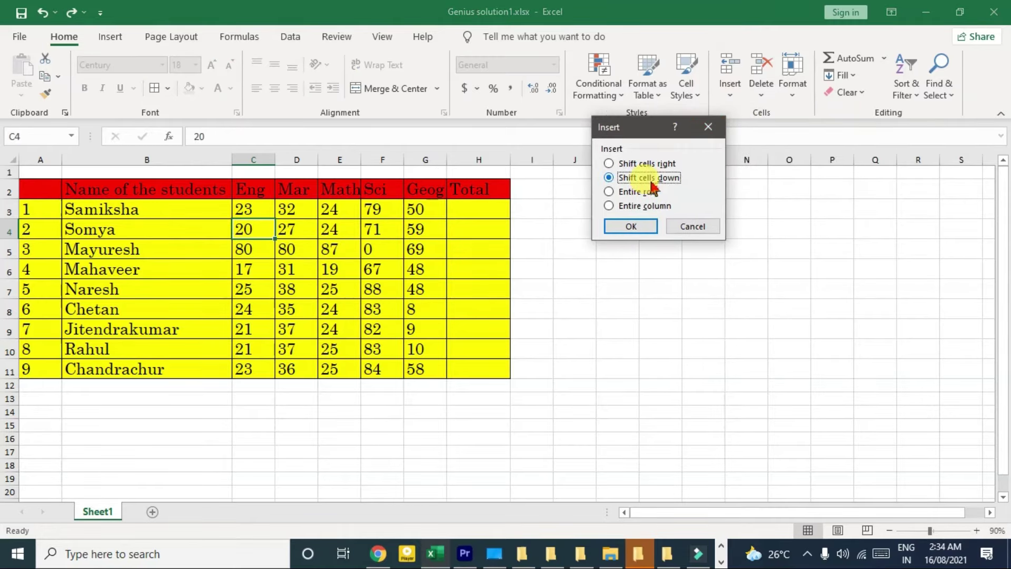
left_click(645, 226)
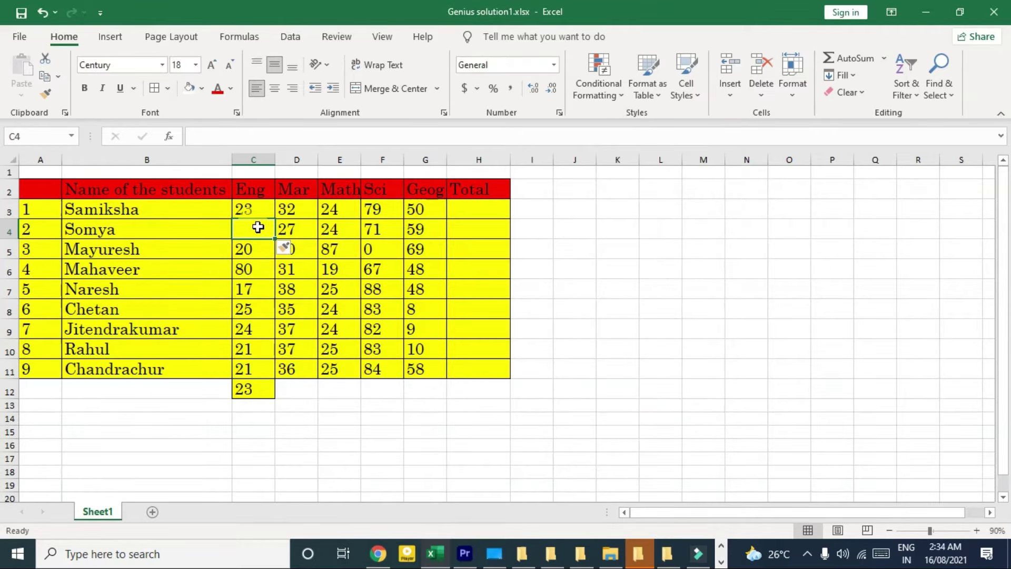
key("ctrl+z")
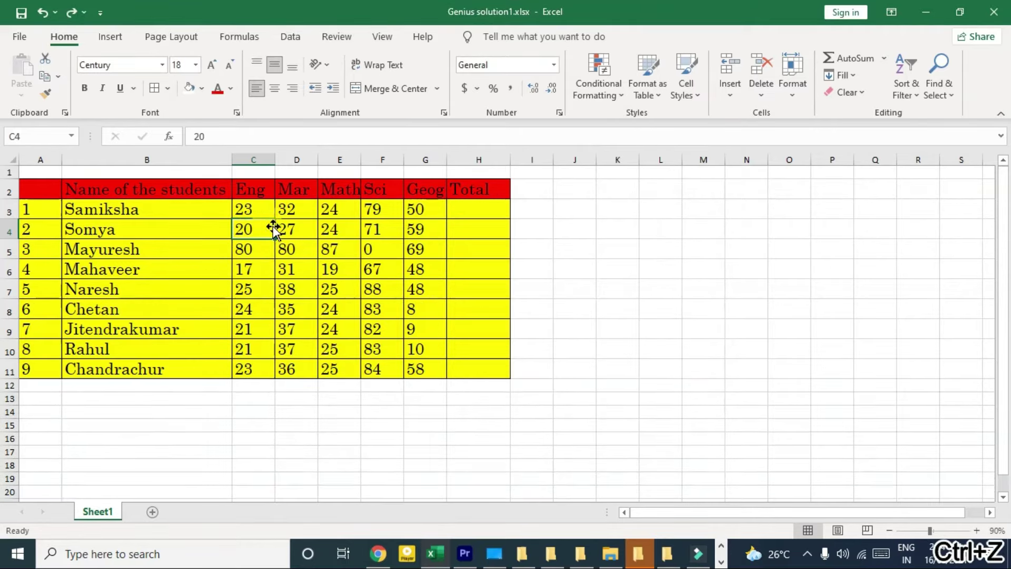
- Insert an entire blank row at C4 using the Insert Cells options
left_click(730, 87)
left_click(740, 118)
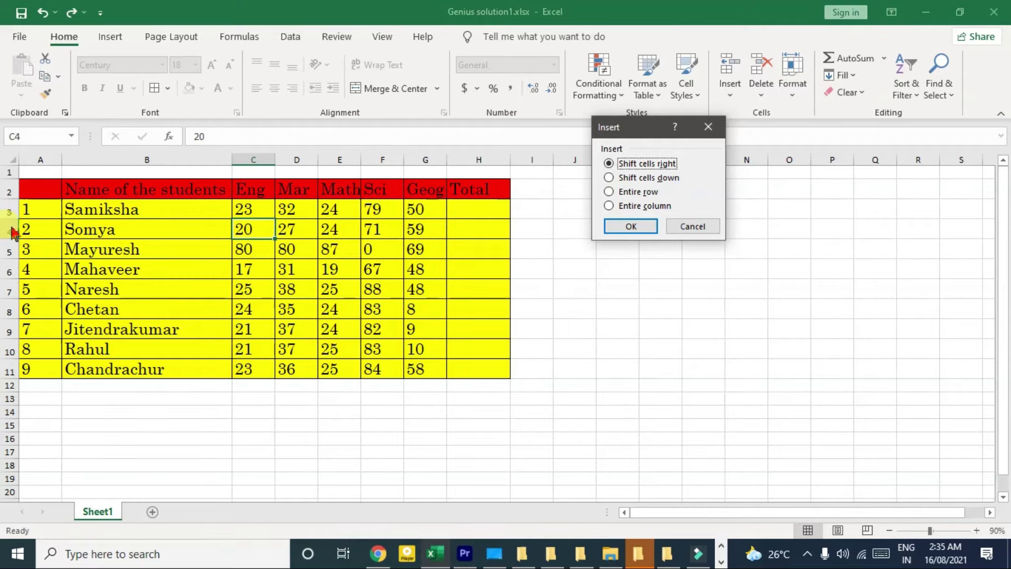
left_click(641, 196)
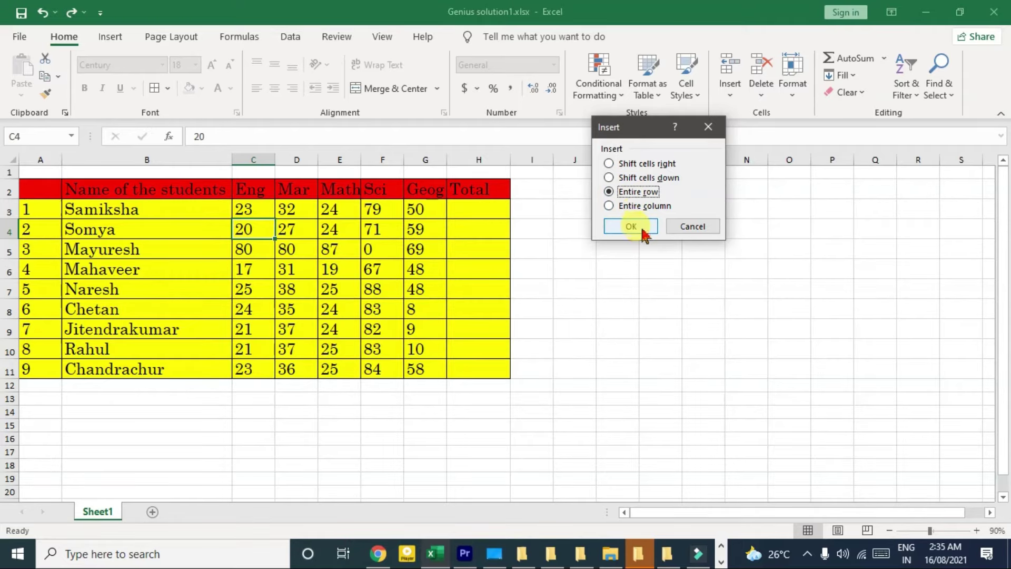
left_click(632, 227)
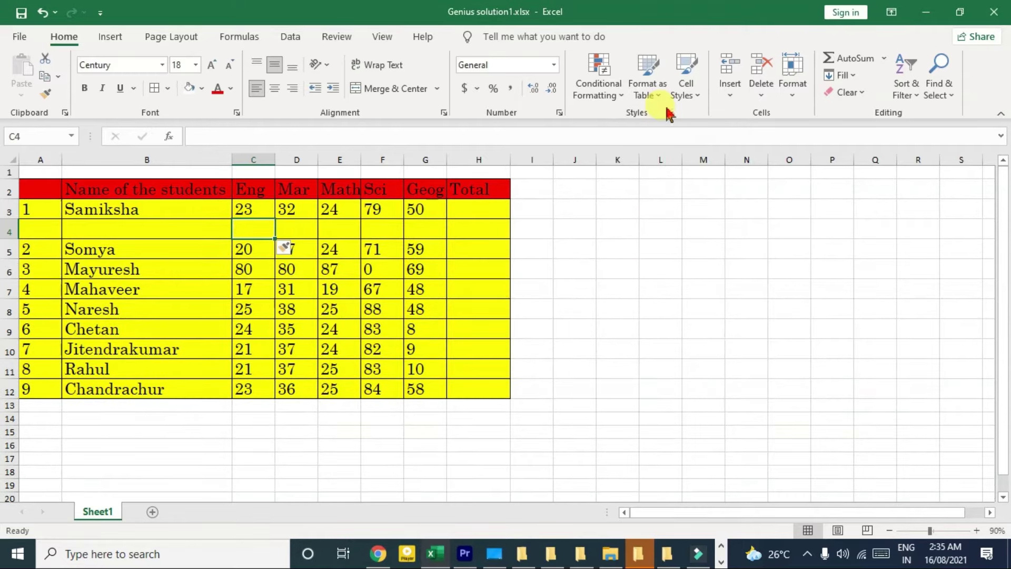
- Insert an entire blank column at C4, and undo both the column and the row insertion
left_click(730, 94)
left_click(761, 116)
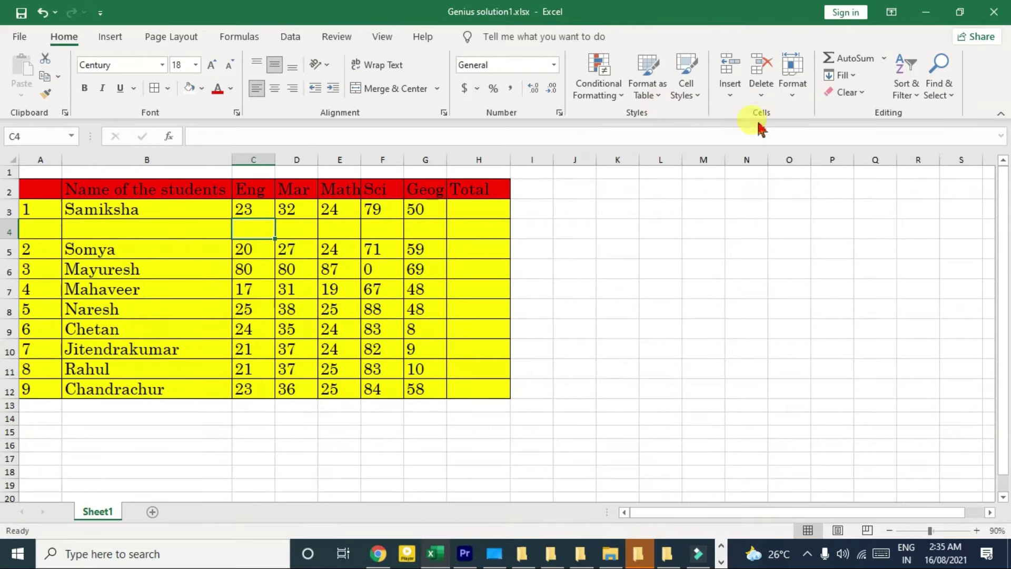
left_click(648, 208)
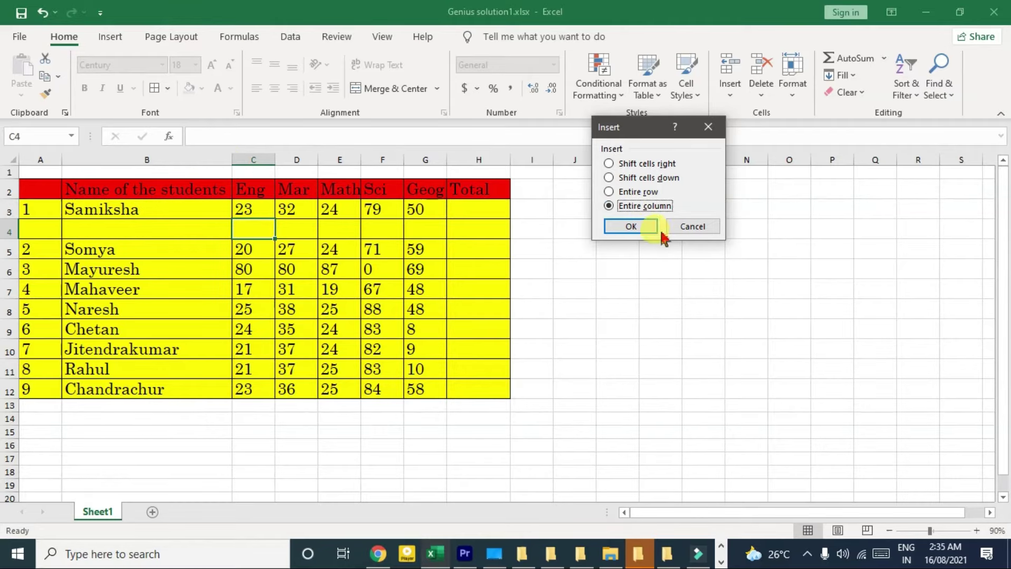
left_click(637, 225)
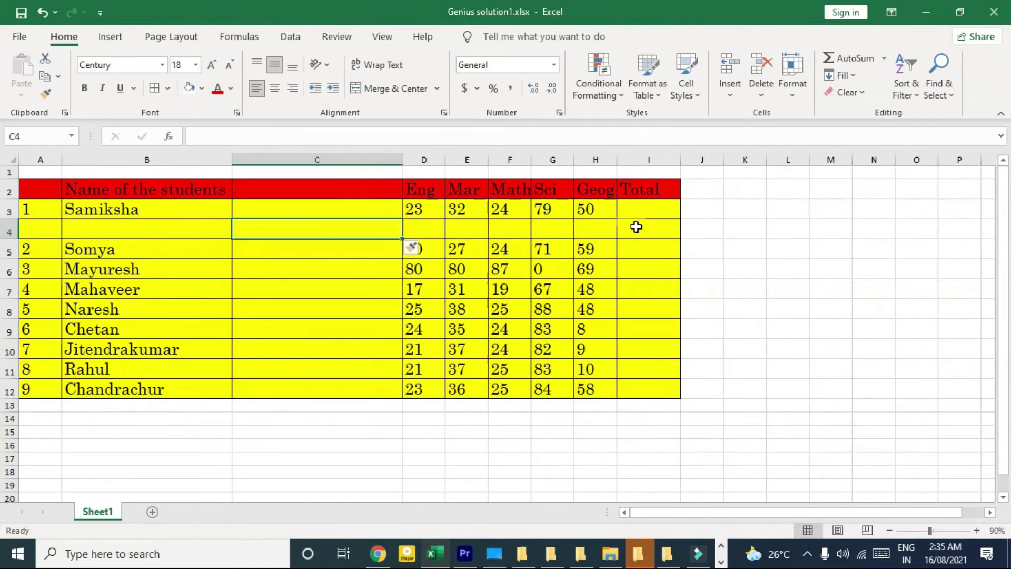
key("ctrl+z")
key("ctrl+z")
- Insert a sheet row at cell M3, and undo the insertion
left_click(684, 210)
left_click(737, 97)
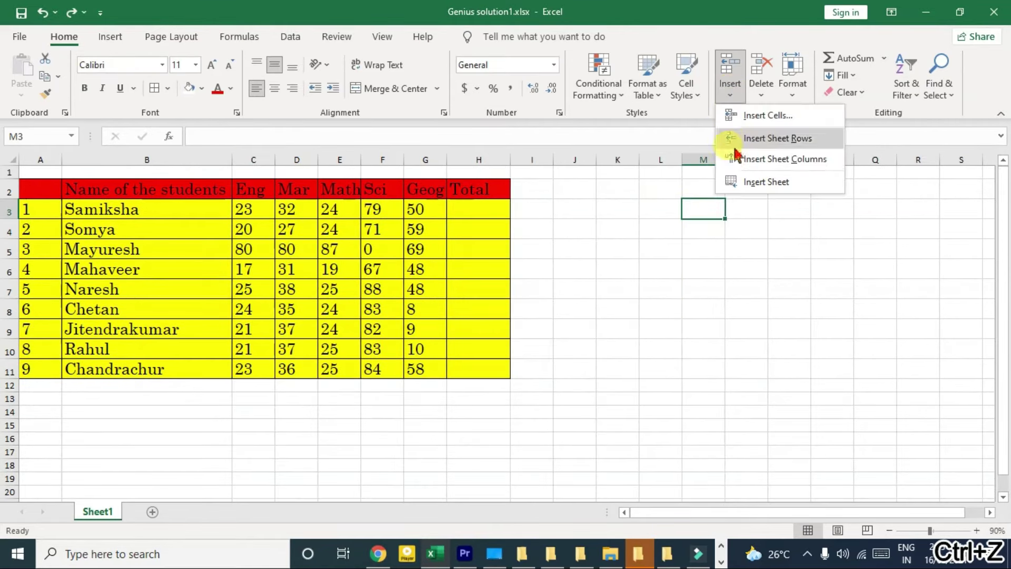
left_click(804, 140)
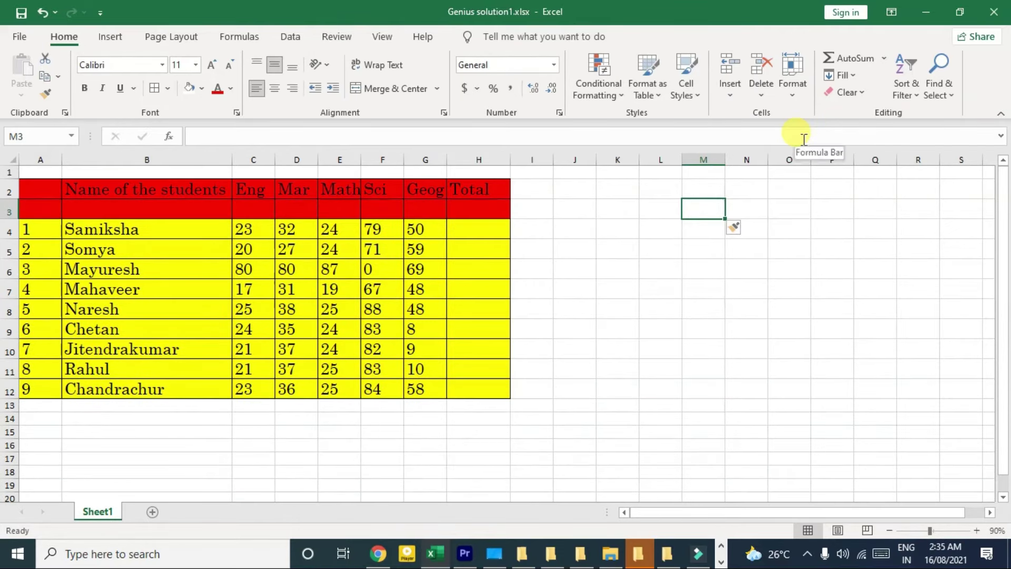
key("ctrl+z")
- Insert a new worksheet before Sheet1, and return to Sheet1
left_click(732, 94)
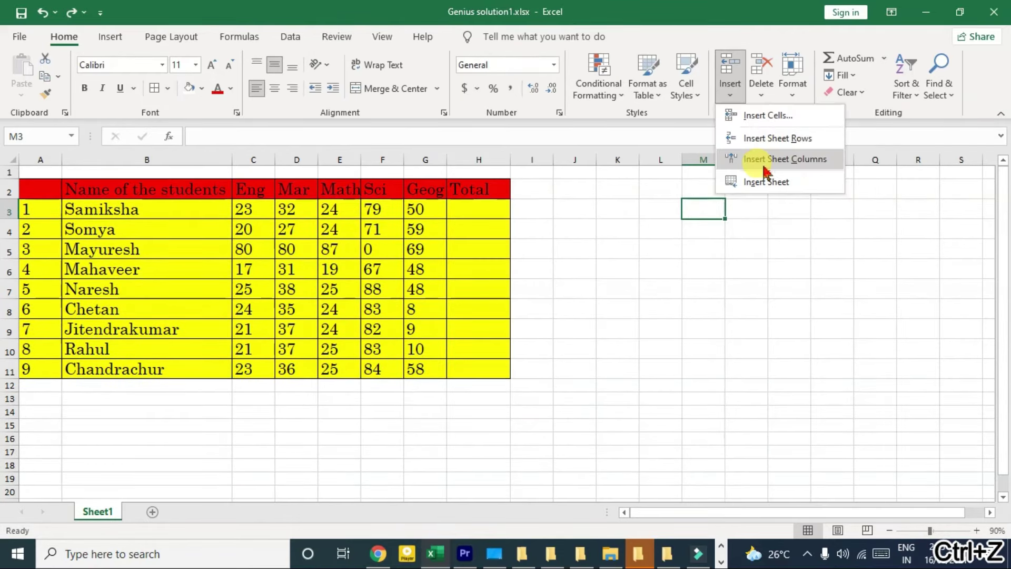
left_click(590, 225)
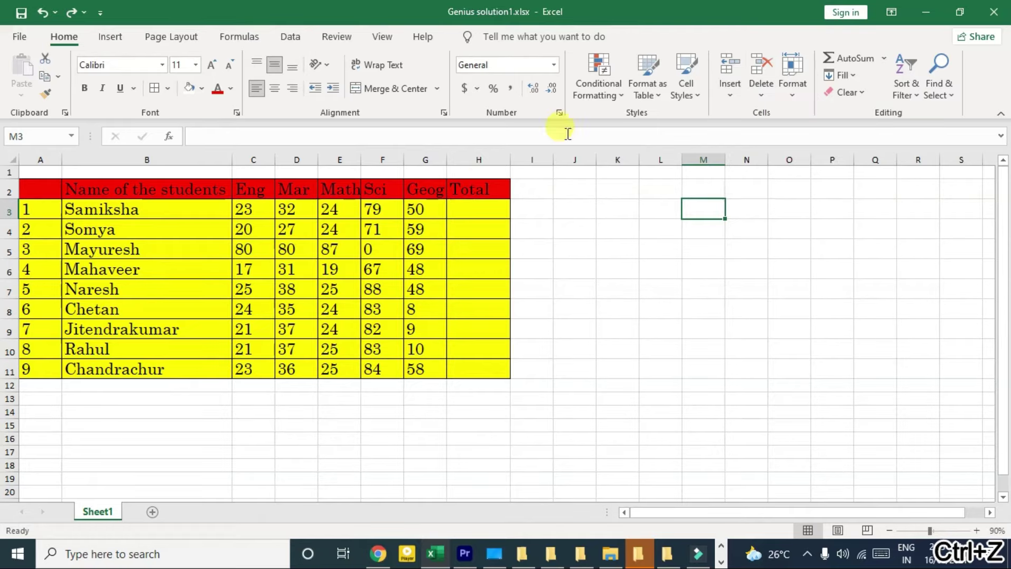
left_click(734, 100)
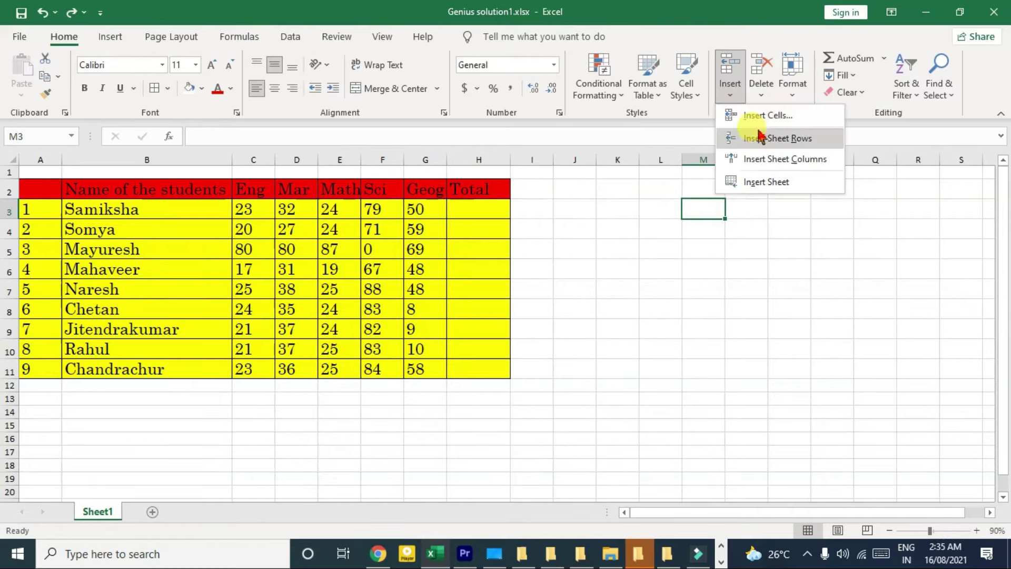
left_click(768, 184)
left_click(146, 513)
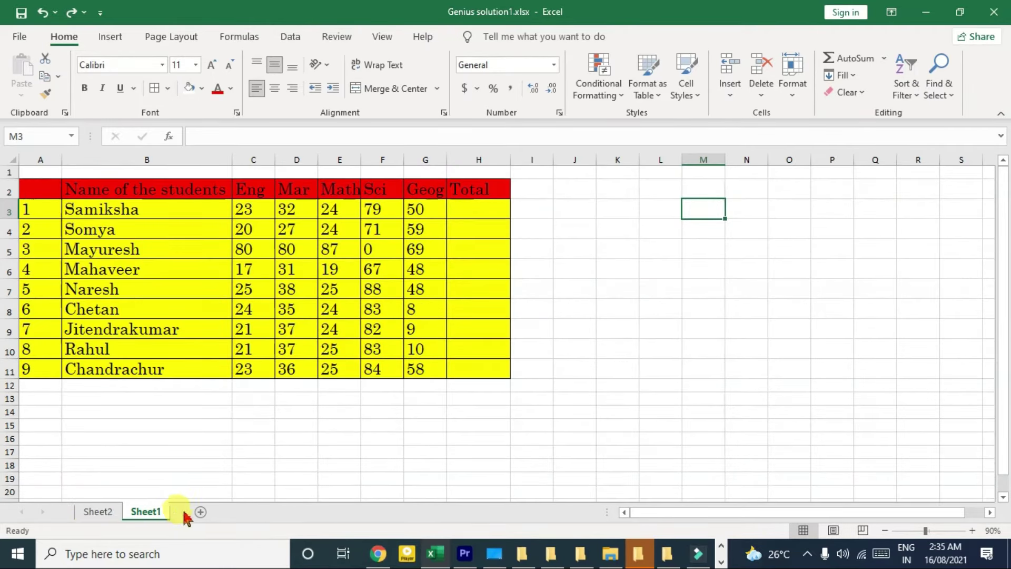
- Insert another worksheet before Sheet1 and a further one after it, ending back on Sheet1
left_click(730, 87)
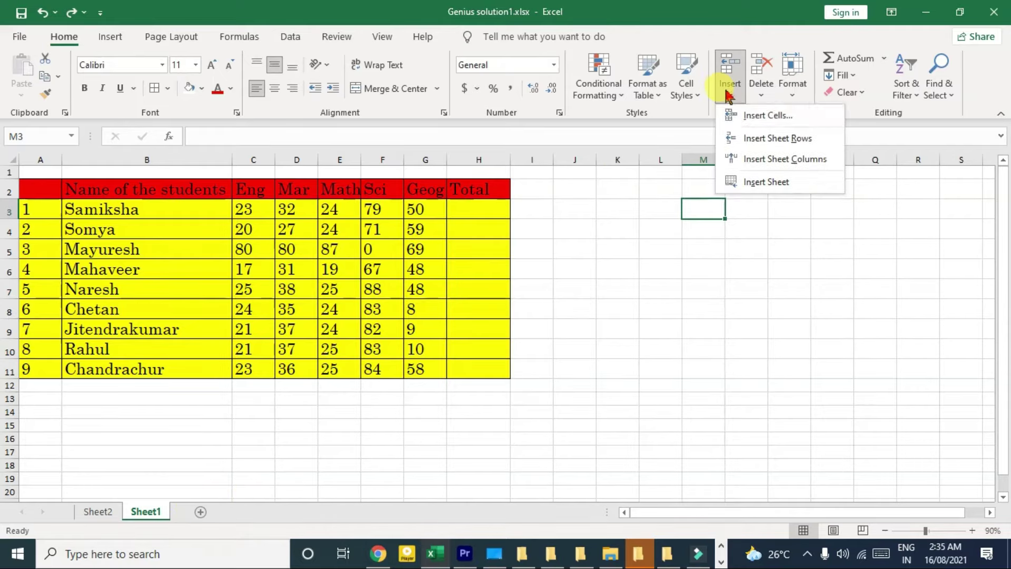
left_click(748, 181)
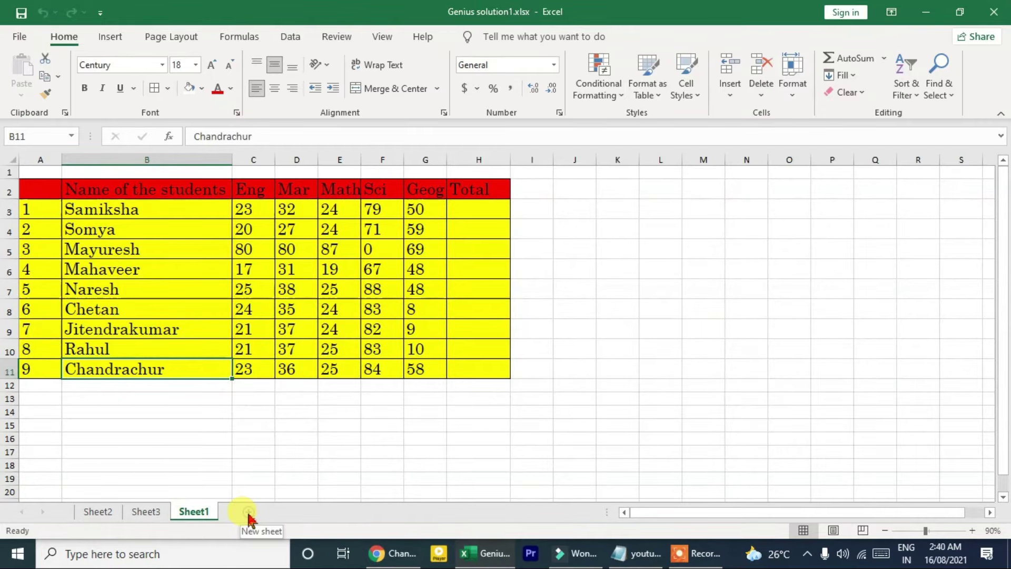
left_click(248, 512)
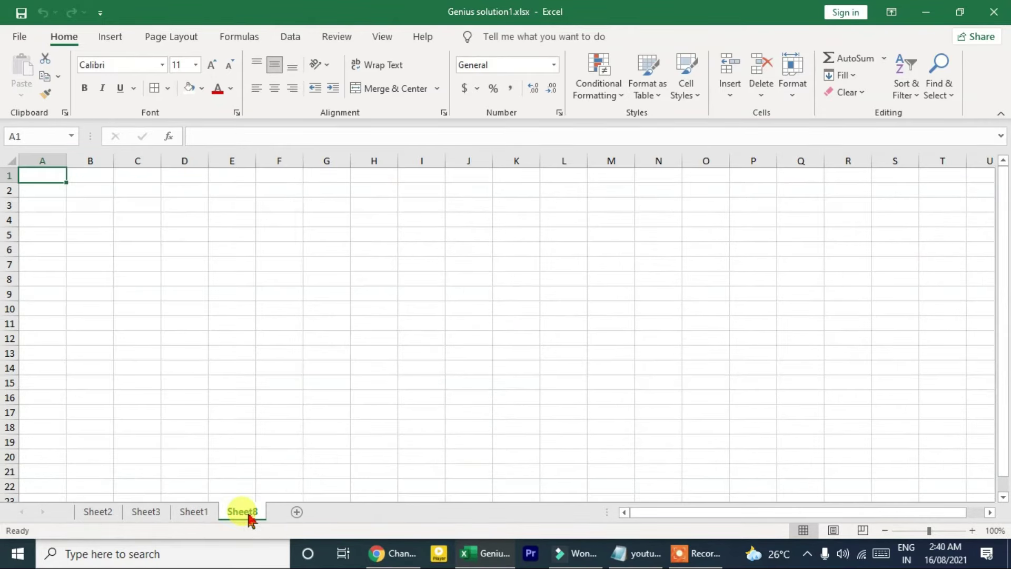
right_click(248, 516)
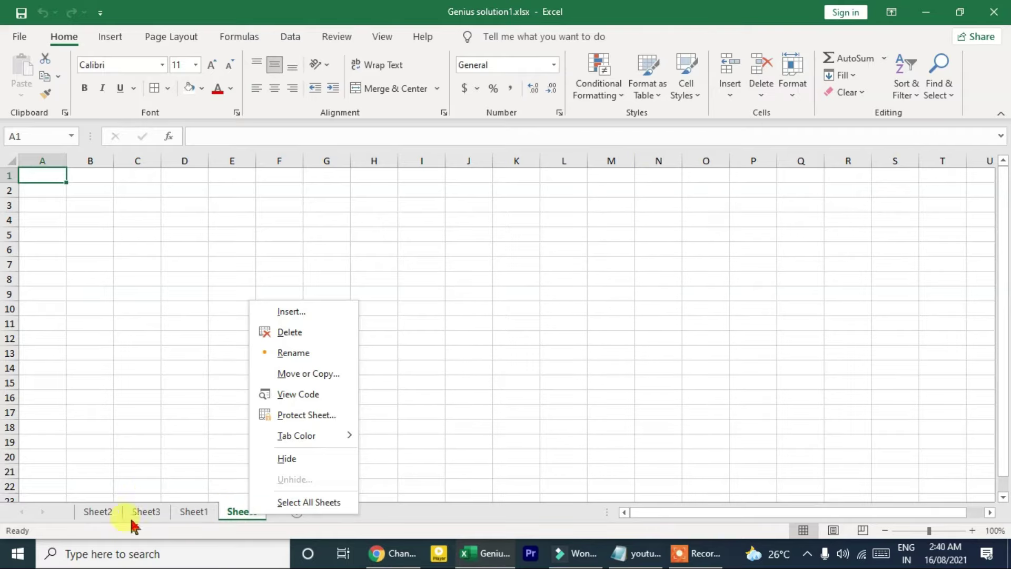
left_click(167, 514)
left_click(194, 512)
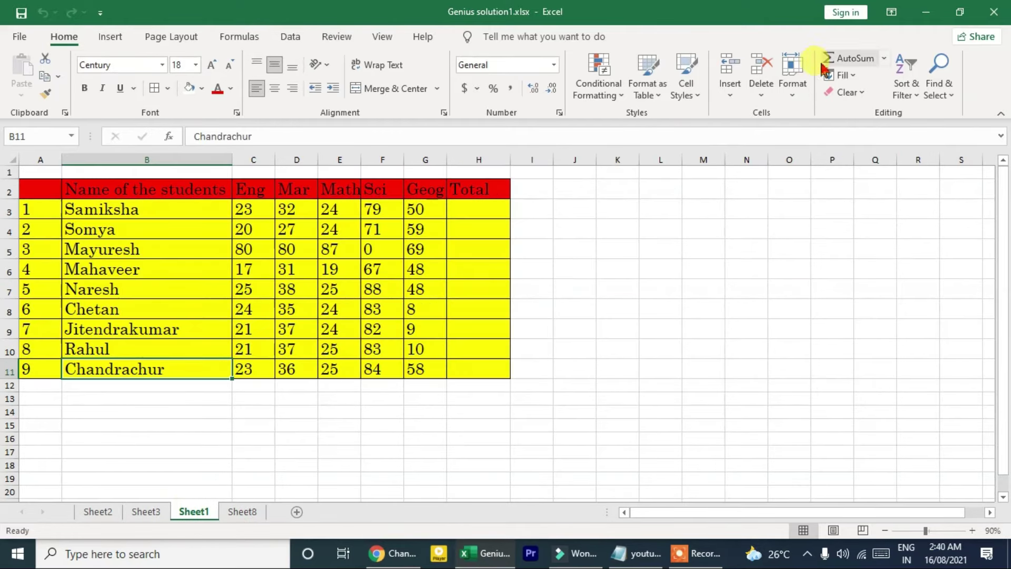
left_click(761, 98)
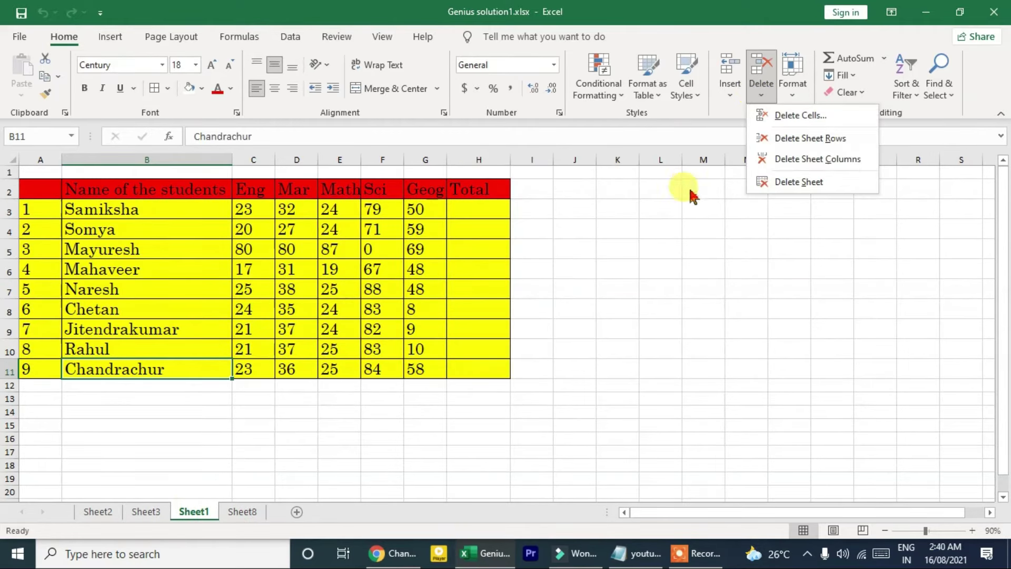
left_click(562, 271)
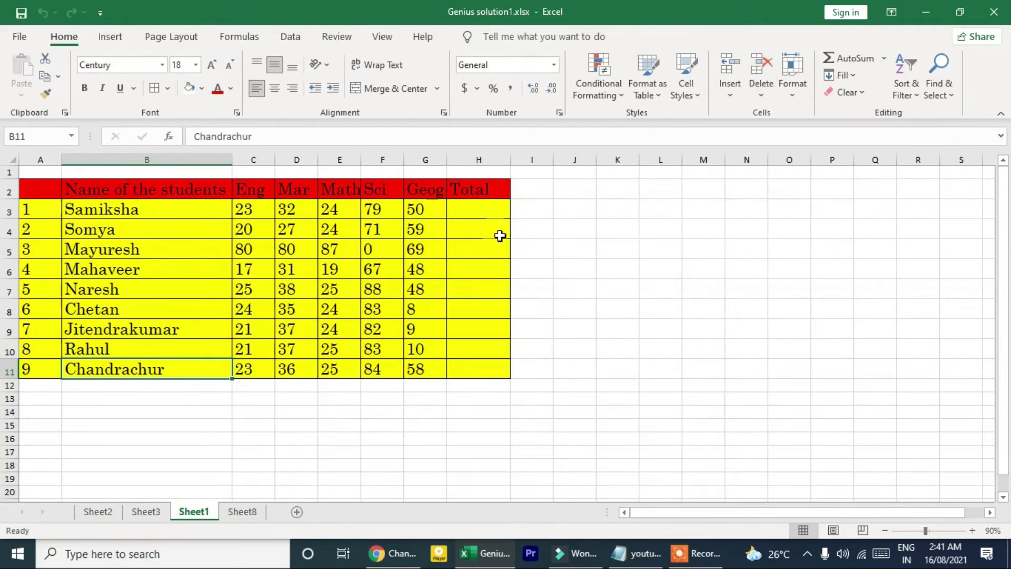
left_click(419, 208)
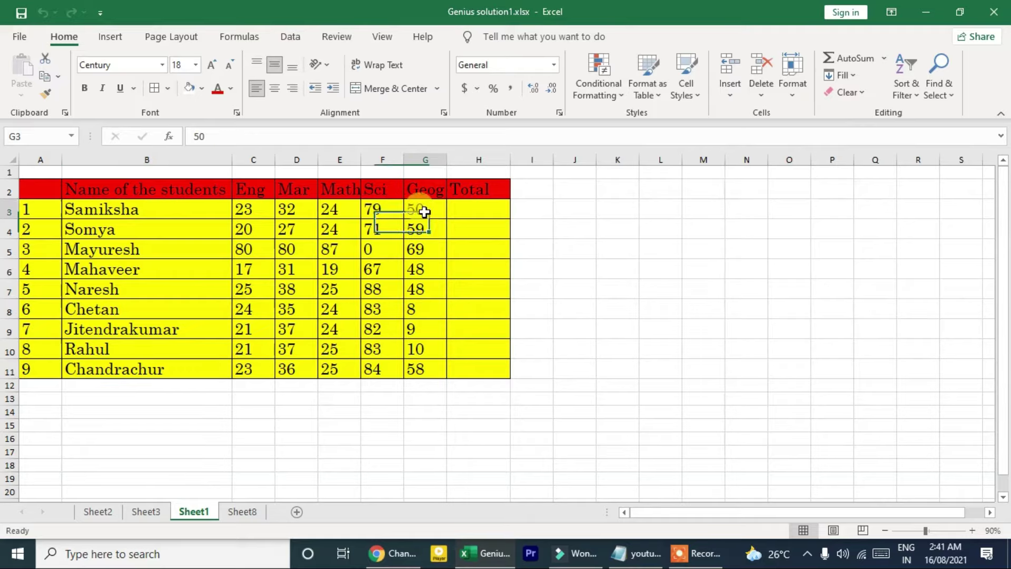
left_click(732, 97)
key("Escape")
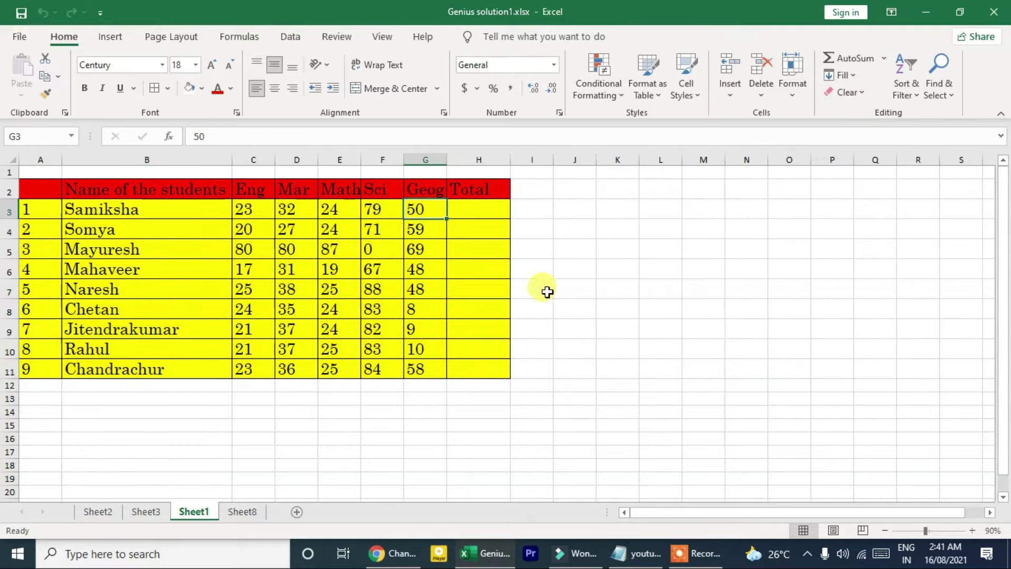
left_click(582, 249)
left_click(612, 204)
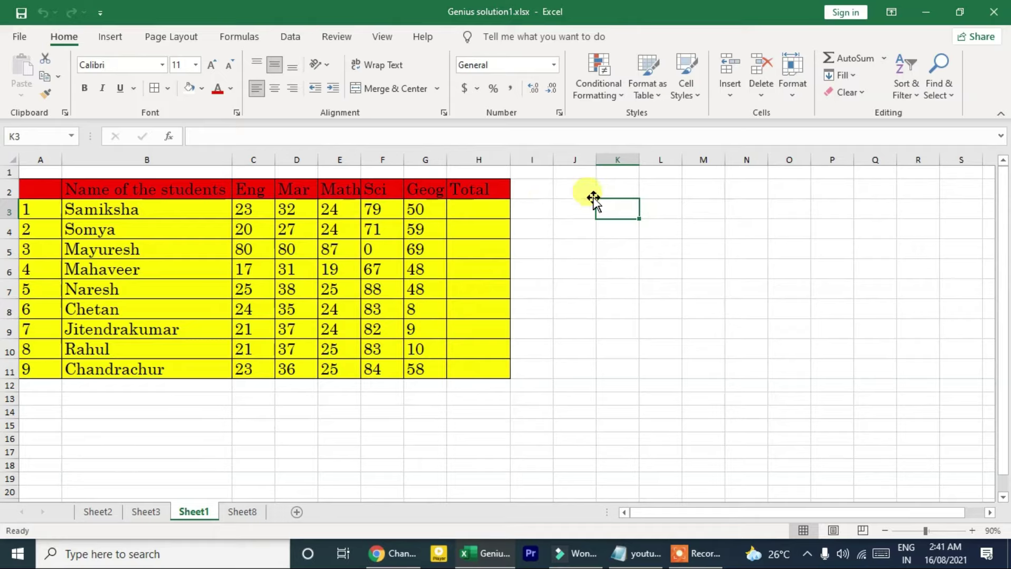
- Delete the Geog mark cell G3 with the cells below shifted up, and undo the deletion
left_click(437, 210)
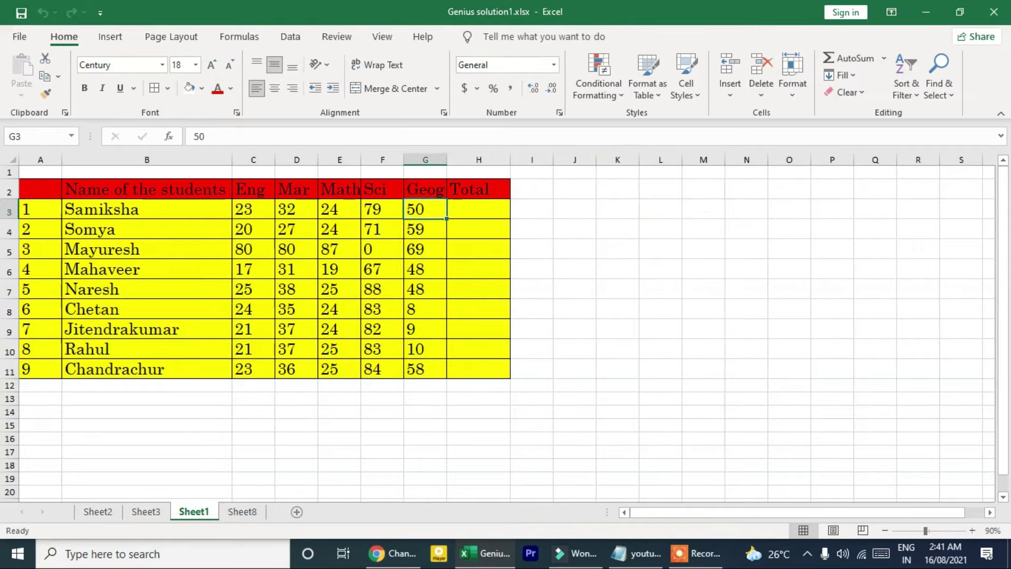
left_click(763, 95)
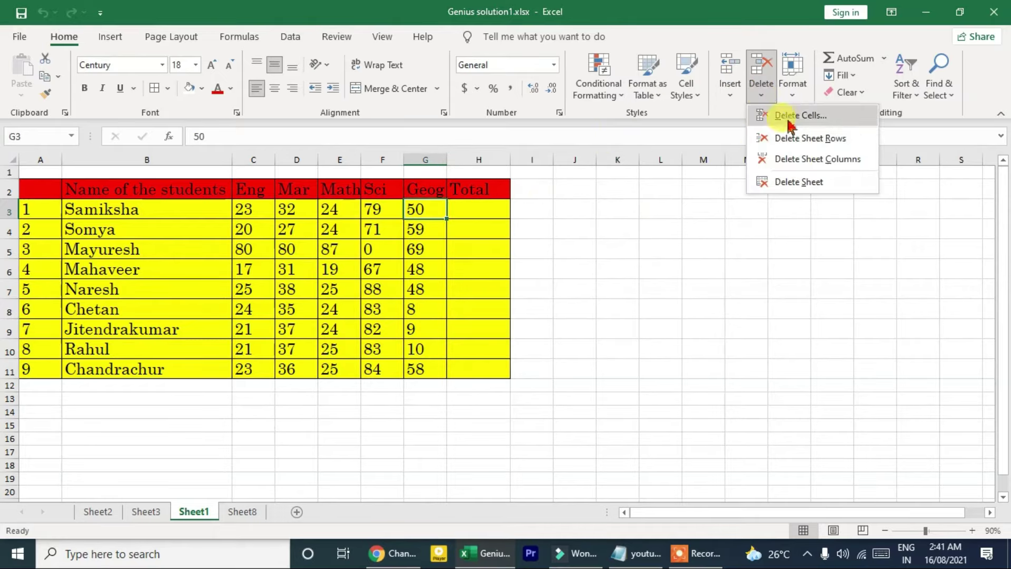
left_click(775, 115)
left_click(635, 179)
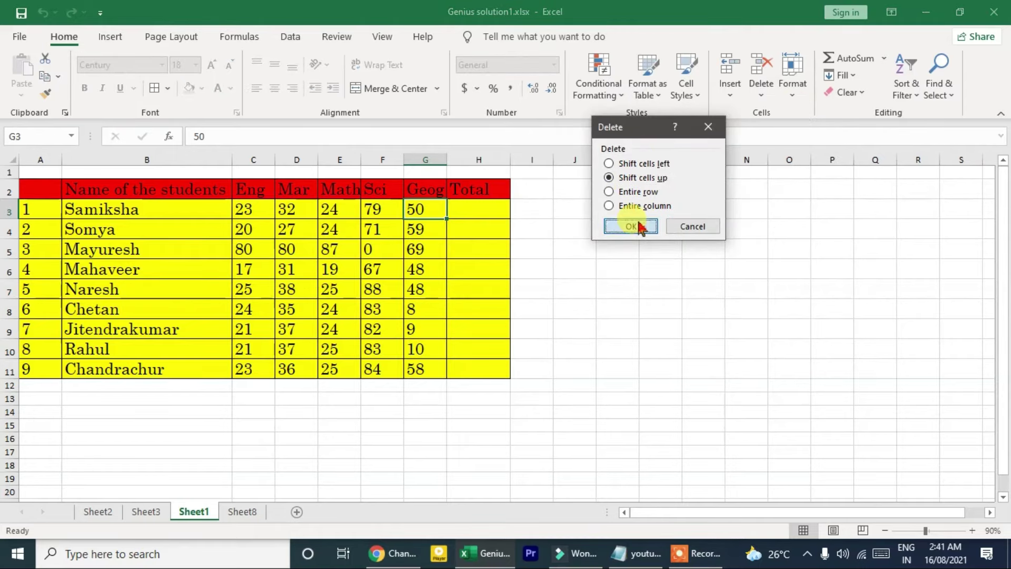
left_click(639, 227)
key("ctrl+z")
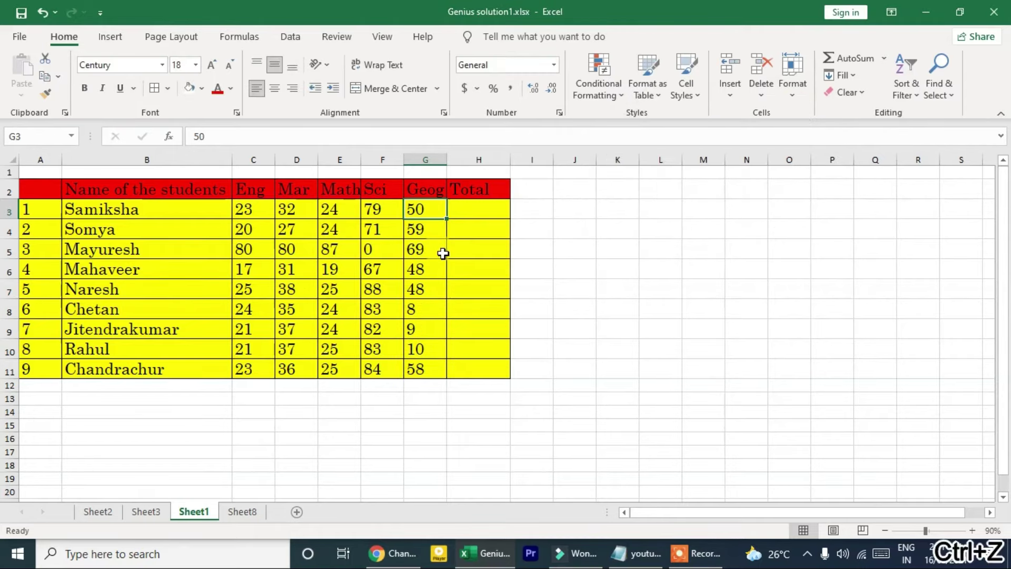
- Delete the empty worksheet Sheet8 from the workbook
left_click(759, 96)
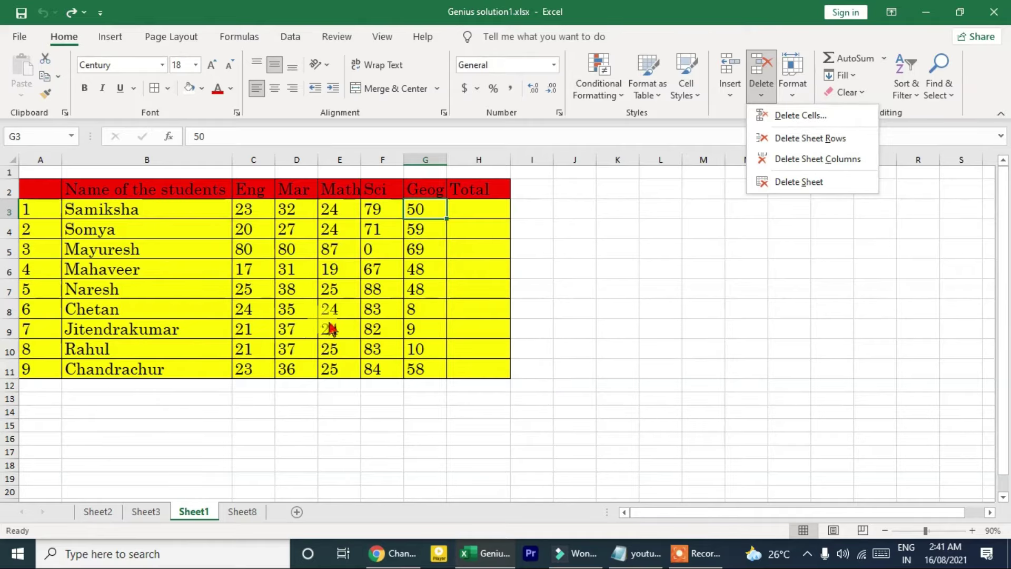
left_click(241, 517)
left_click(242, 518)
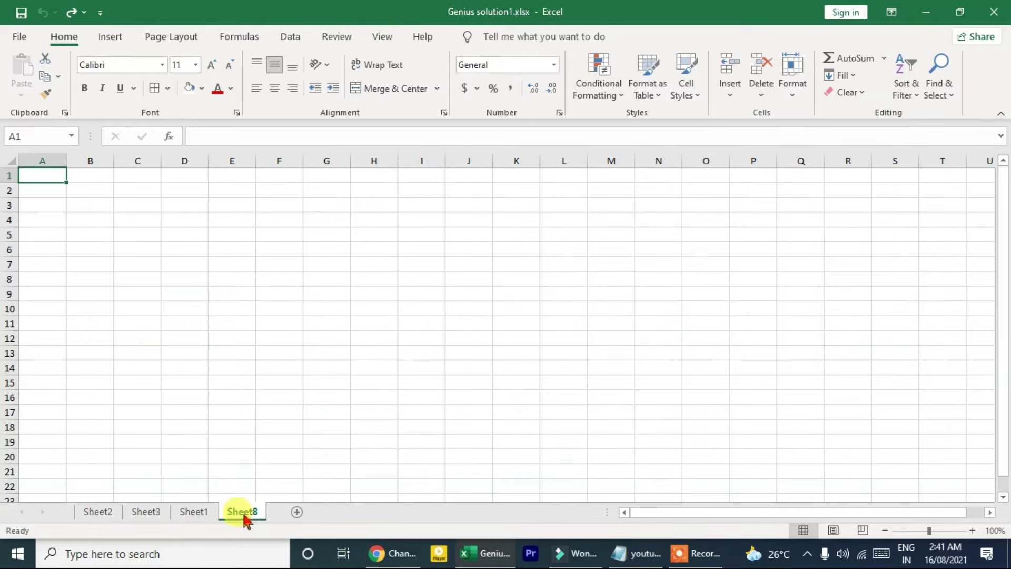
left_click(760, 94)
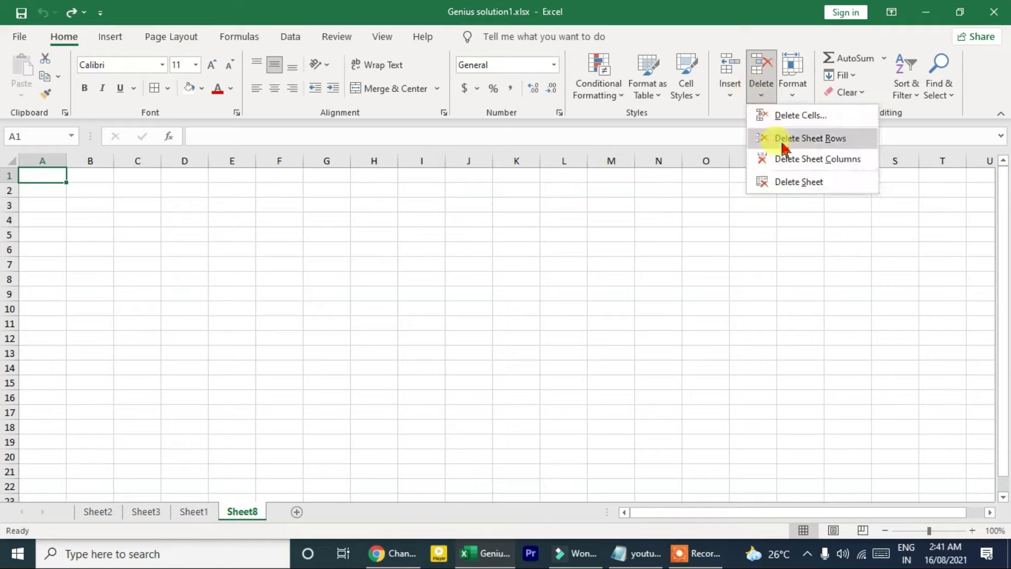
left_click(805, 185)
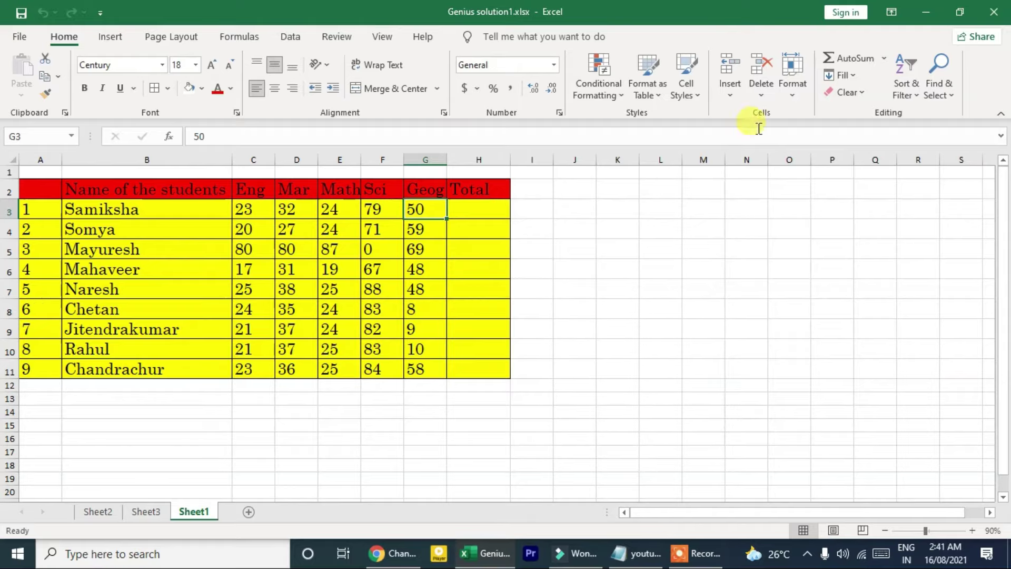
- Delete sheet row 4, holding the second student's record, from the marks table
left_click(768, 84)
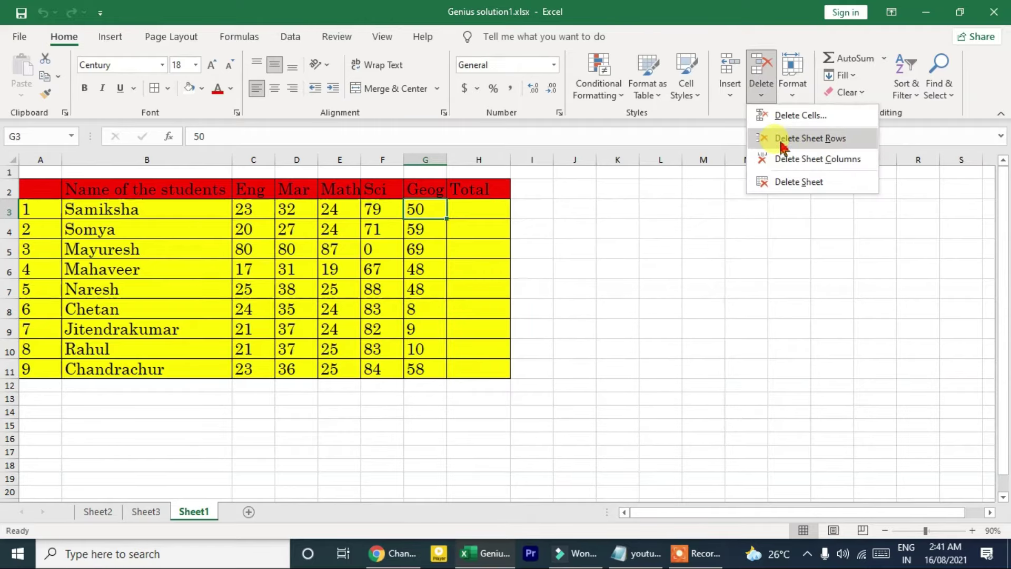
left_click(774, 249)
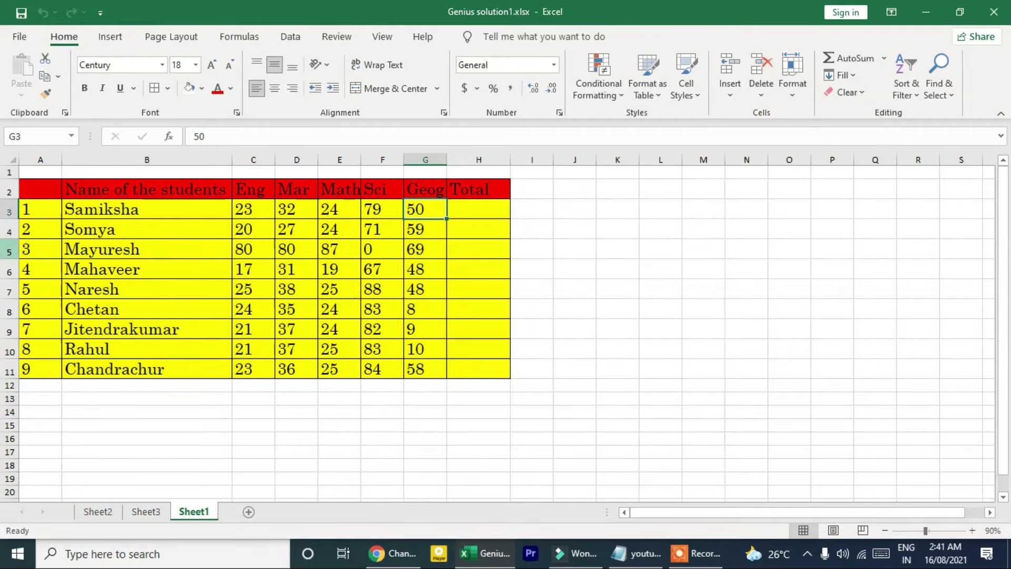
left_click(9, 230)
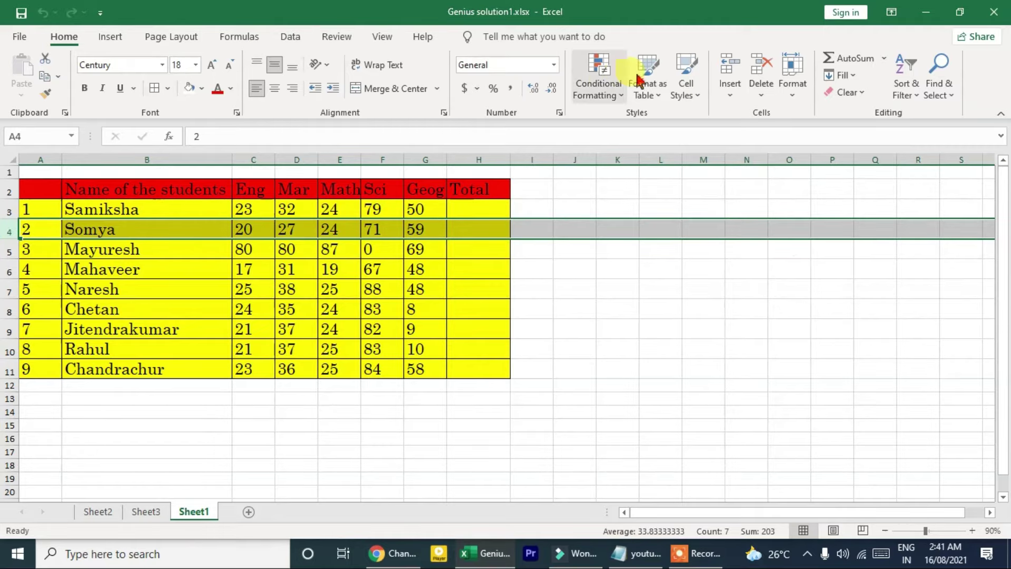
left_click(756, 93)
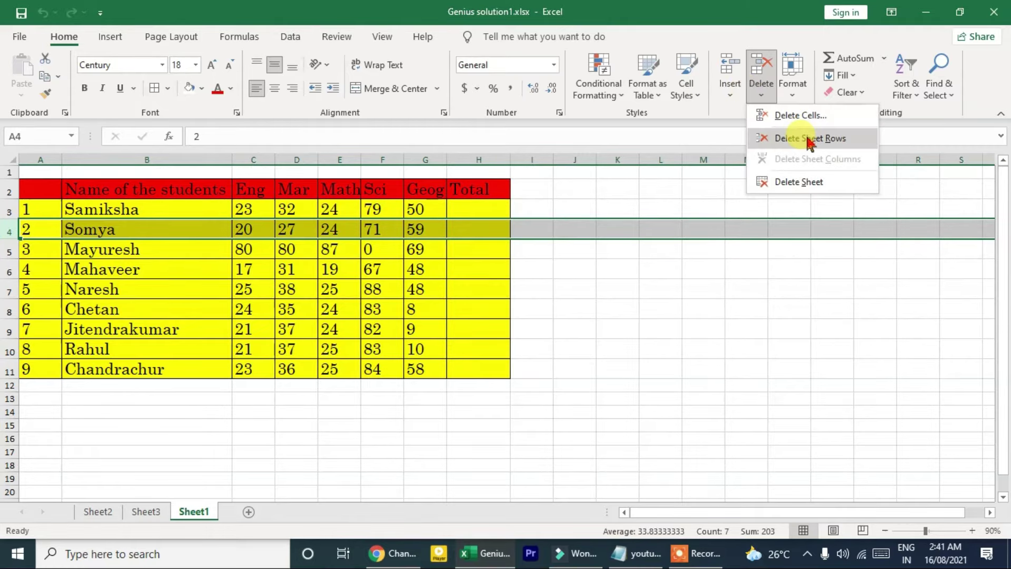
left_click(810, 140)
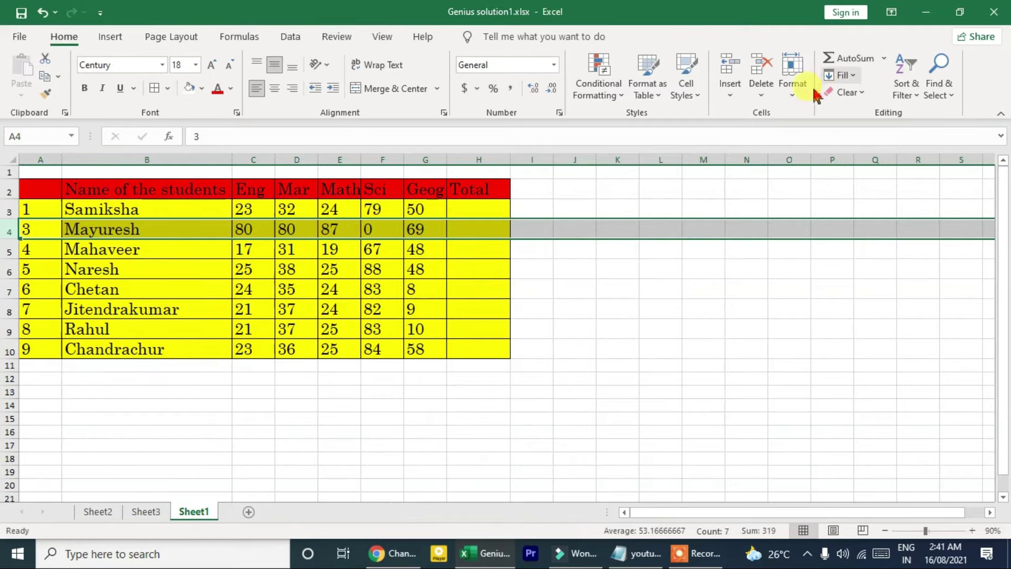
left_click(755, 136)
left_click(758, 188)
- Delete the Geog column G from the marks table, and undo the deletion
left_click_drag(354, 323, 356, 311)
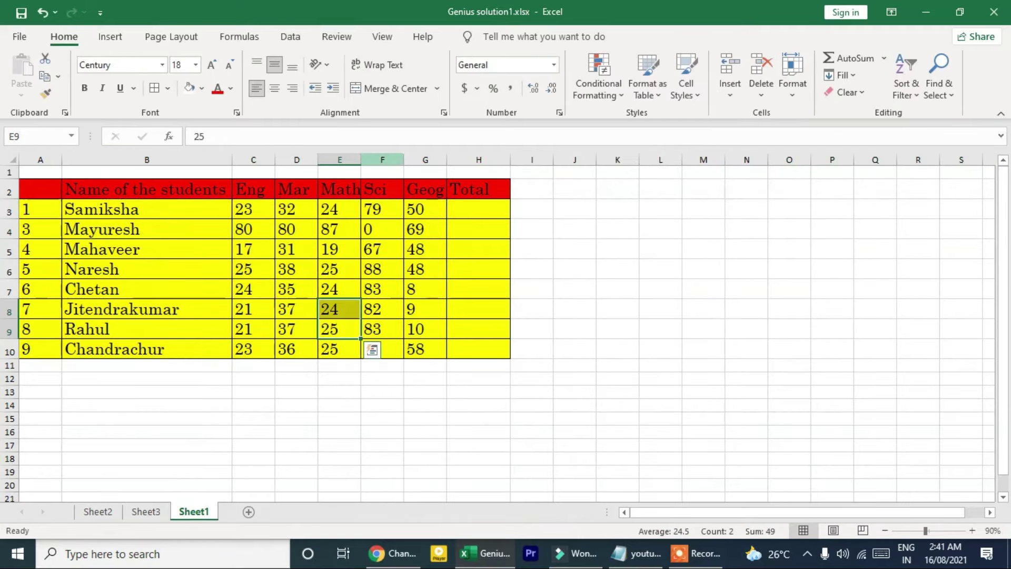
left_click(383, 160)
left_click(759, 96)
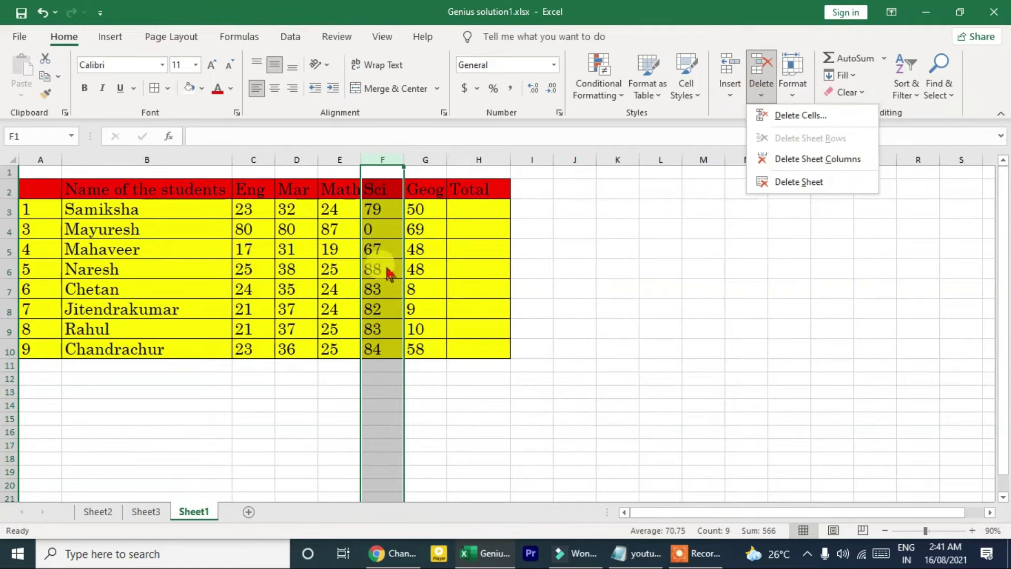
left_click(426, 161)
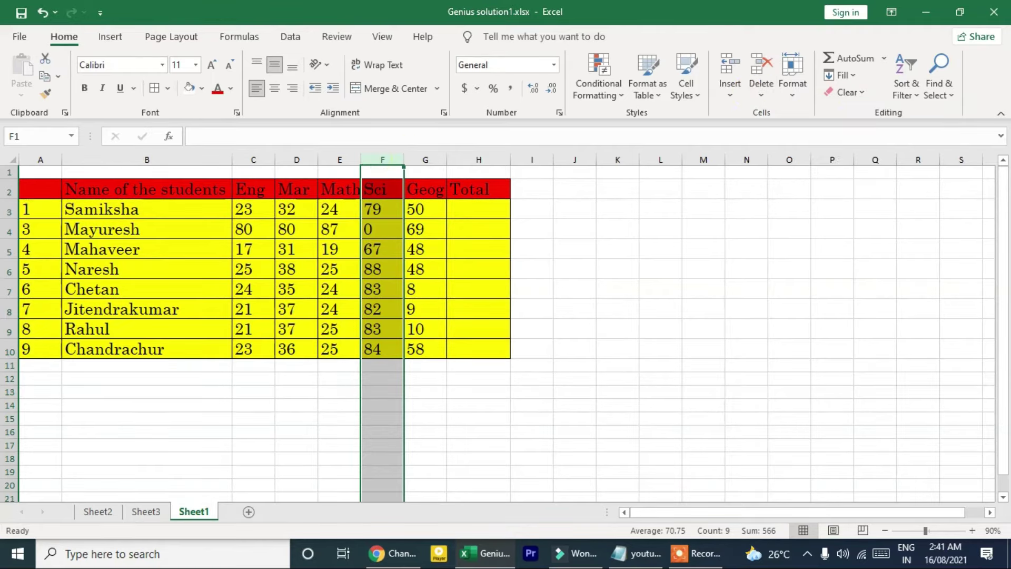
left_click(426, 159)
left_click(761, 95)
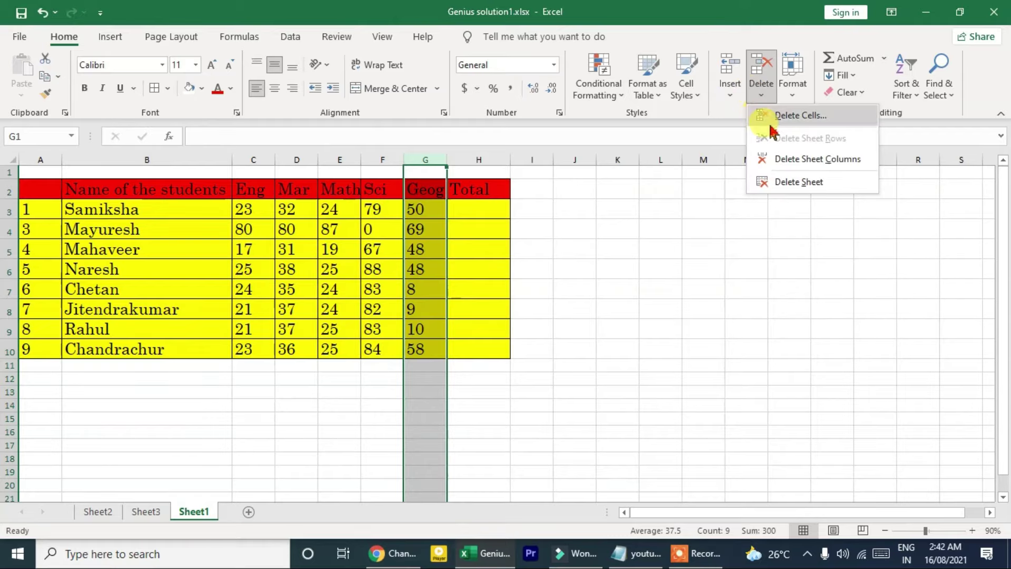
left_click(798, 169)
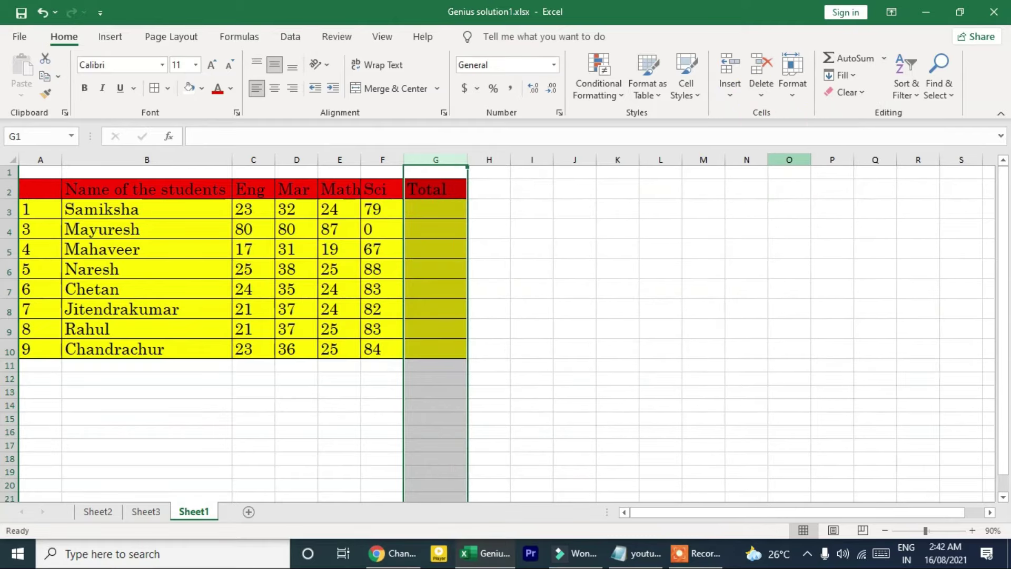
left_click(790, 160)
left_click(762, 95)
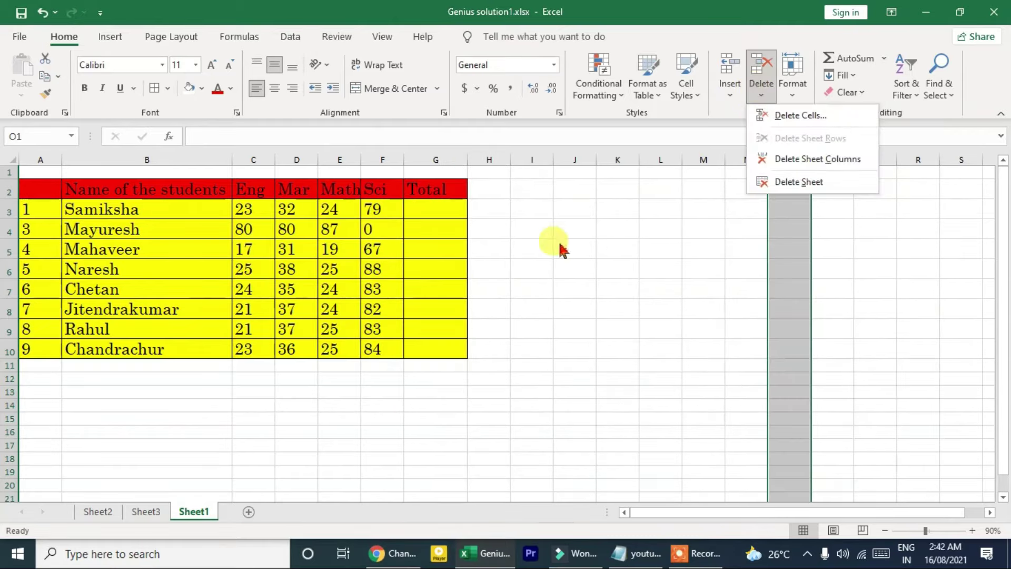
left_click(591, 236)
key("ctrl+z")
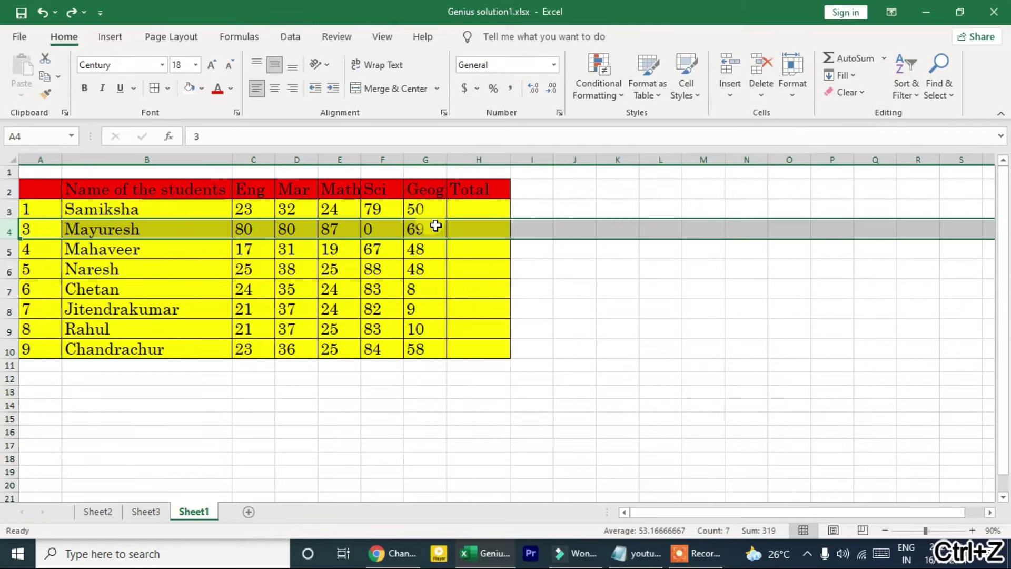
left_click(528, 271)
- Insert an empty column before the Geog column and an empty row above row 4
left_click(417, 159)
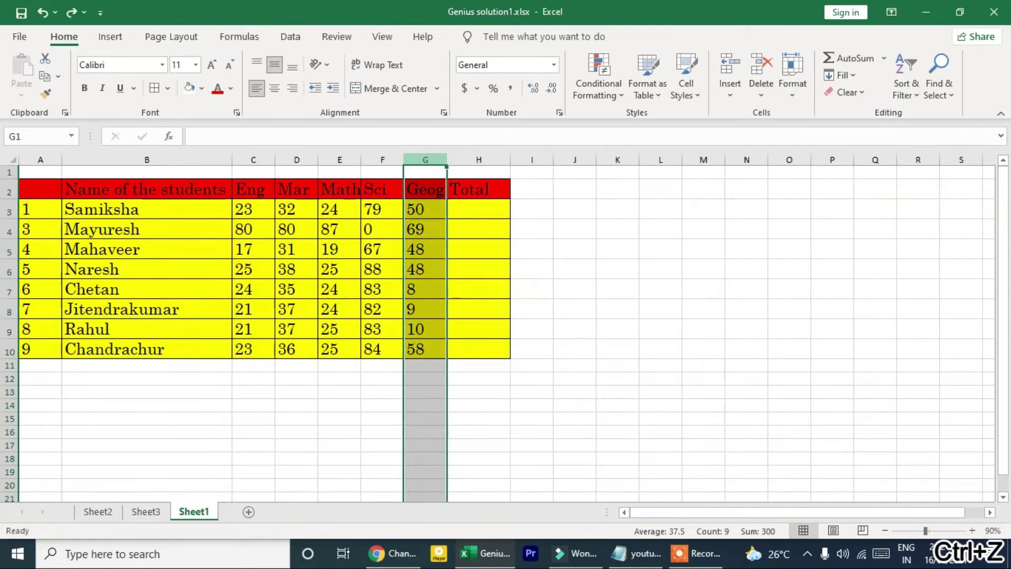
key("ctrl+plus")
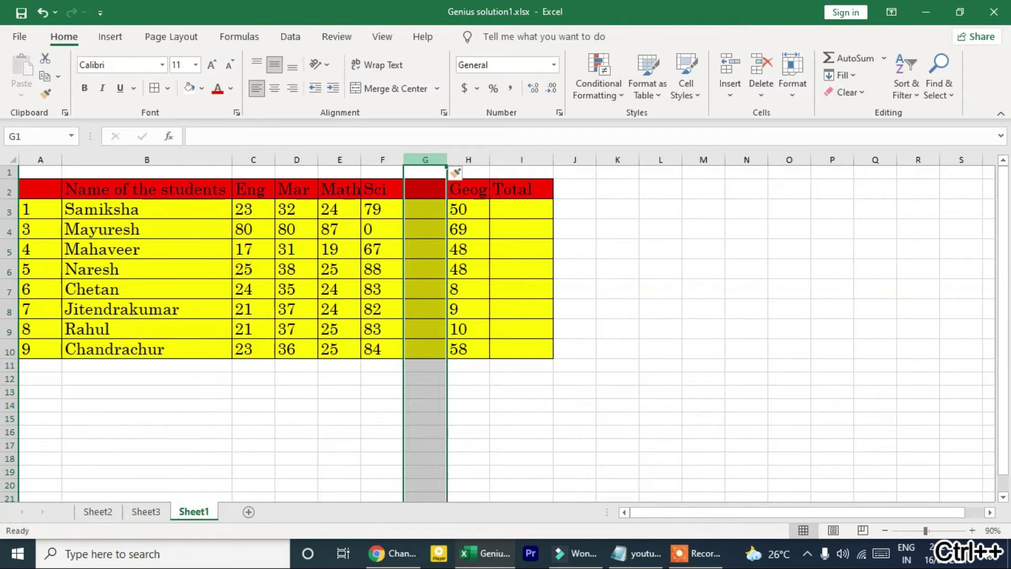
left_click(16, 228)
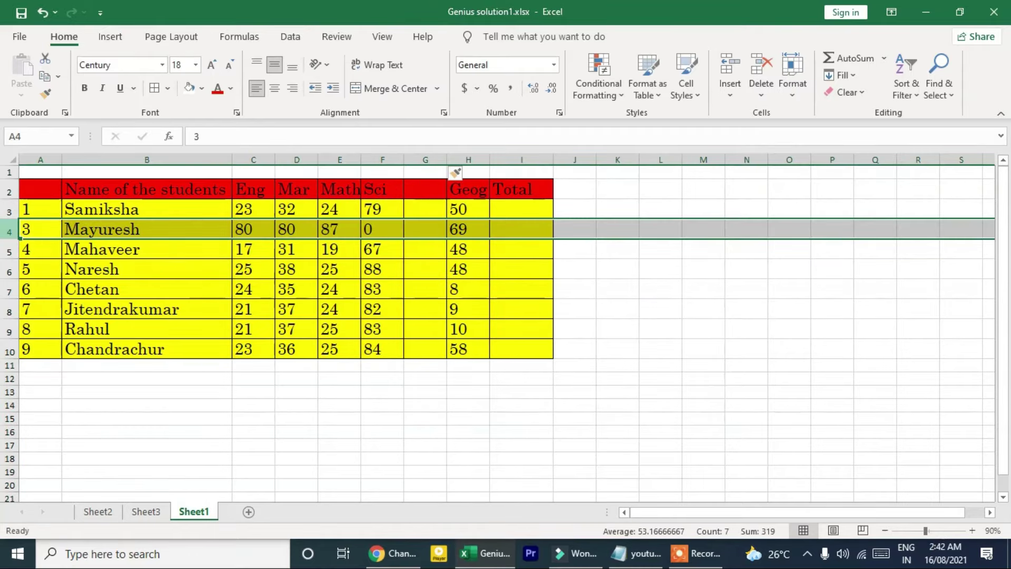
key("ctrl+plus")
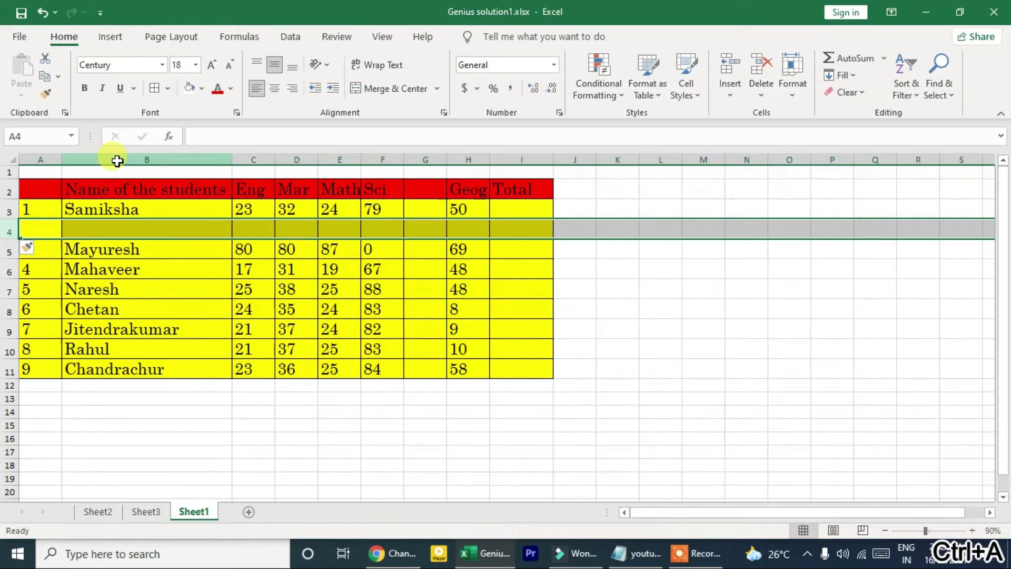
- Delete the empty column G between the Sci and Geog columns
left_click(117, 160)
left_click(425, 160)
key("ctrl+minus")
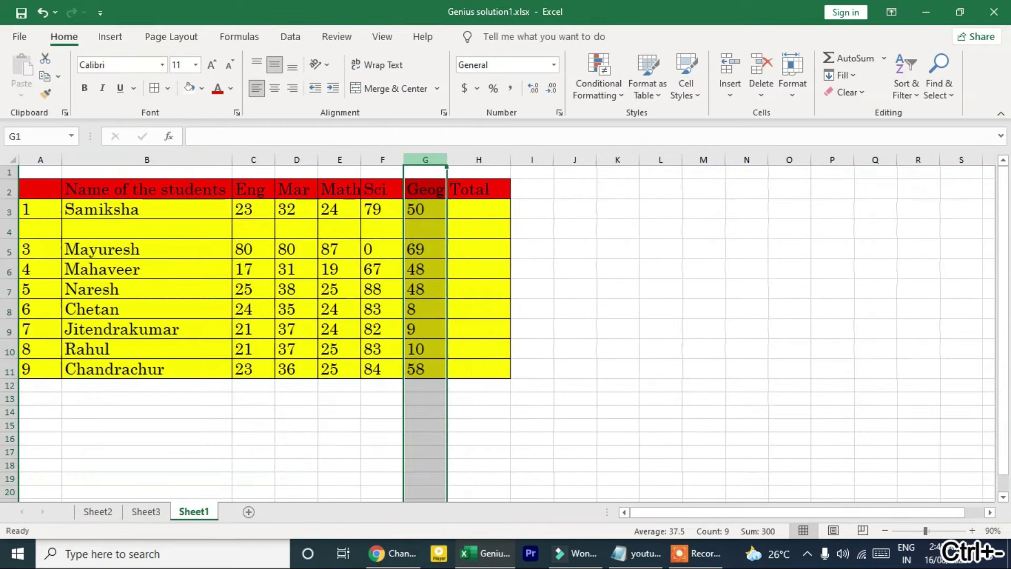
left_click(702, 364)
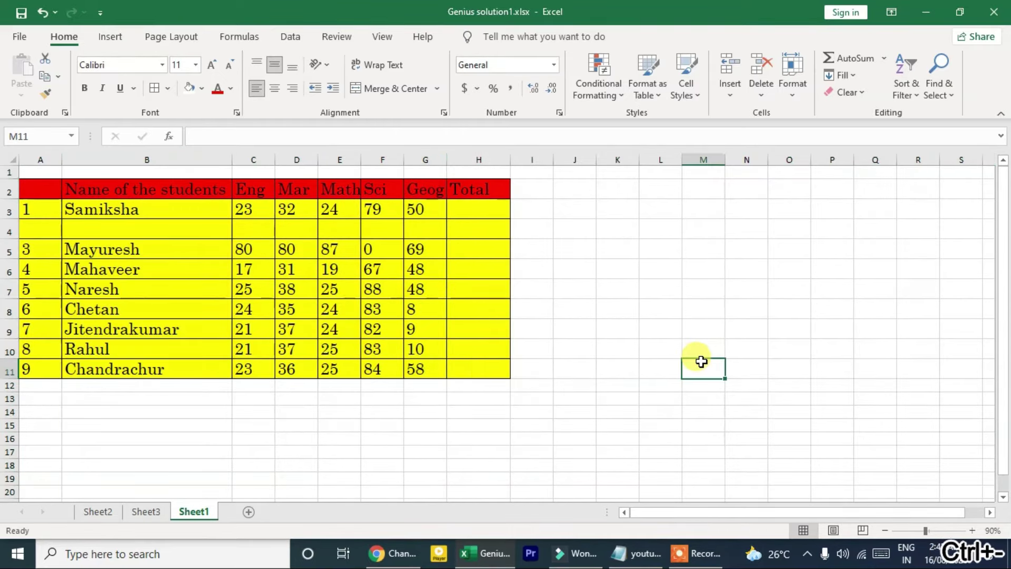
left_click(740, 99)
left_click(764, 98)
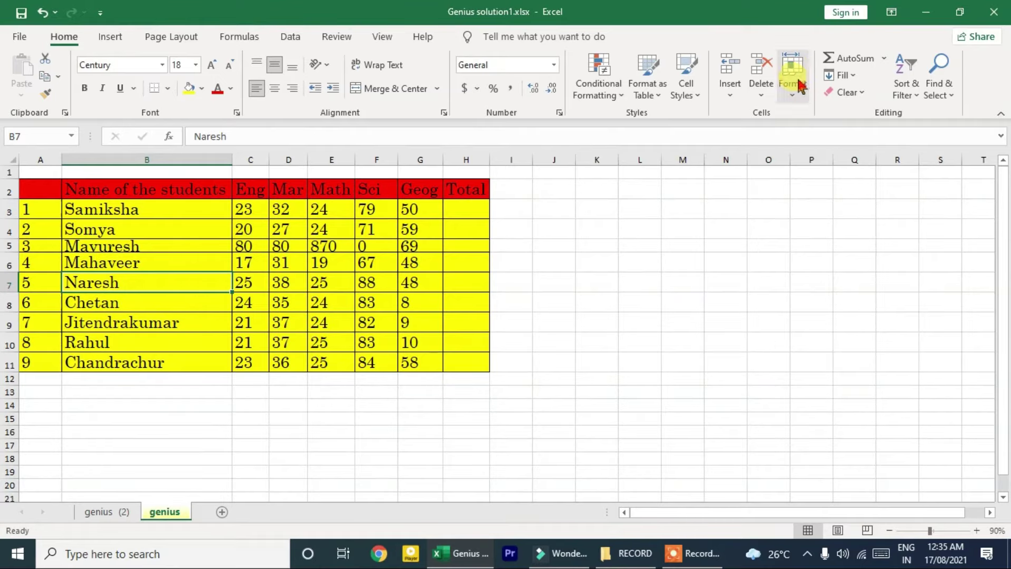
left_click(799, 84)
left_click(675, 230)
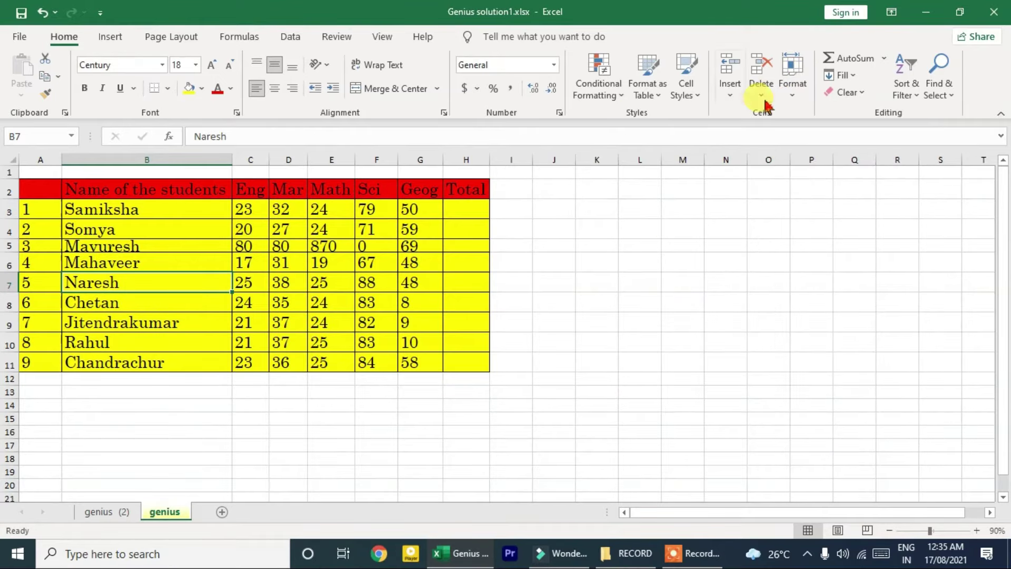
left_click(792, 87)
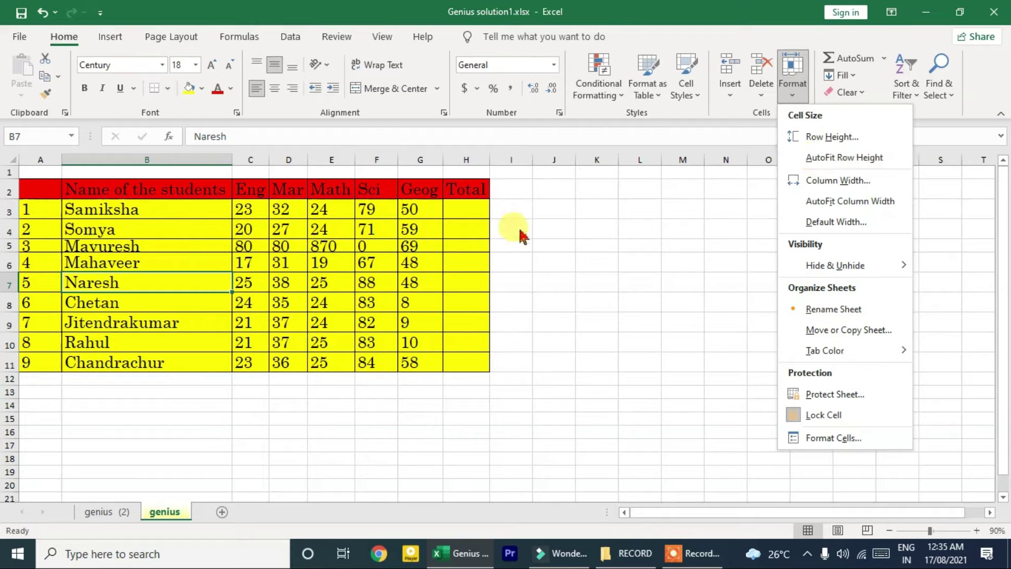
left_click(457, 245)
left_click(420, 159)
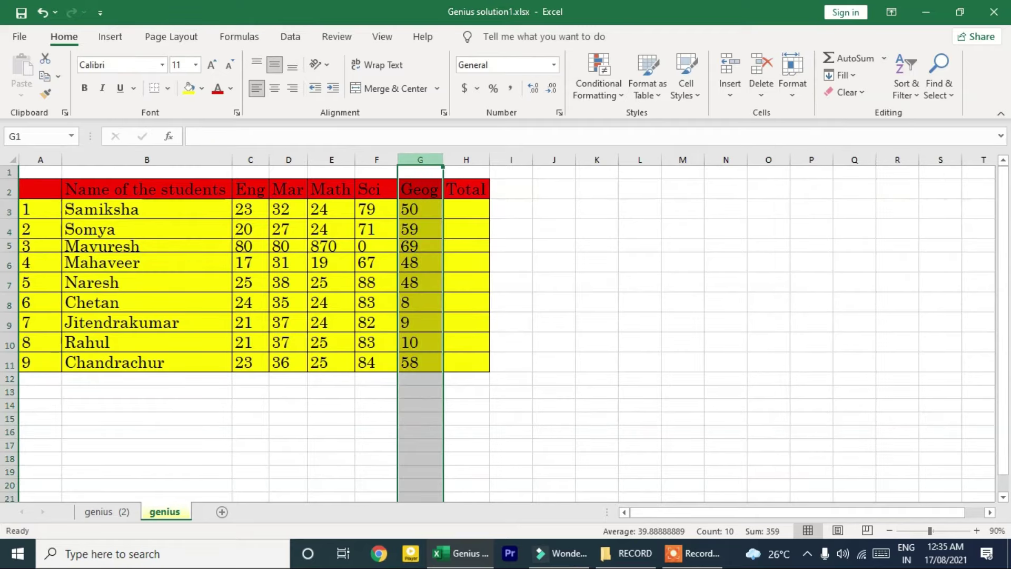
- Stretch row 4 of the genius sheet by hand to a height of about 134 points
left_click(9, 231)
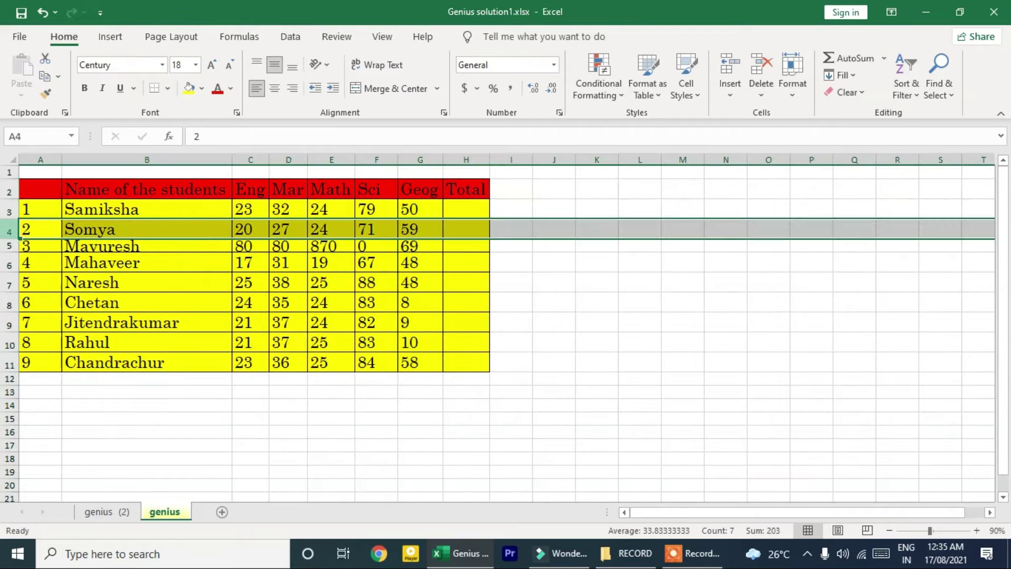
left_click_drag(9, 232, 9, 264)
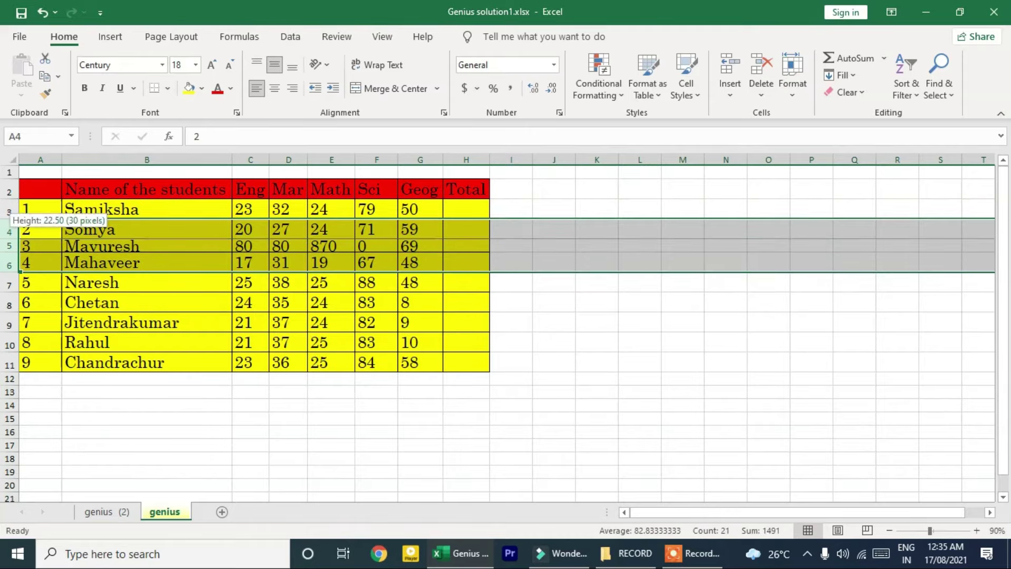
left_click(8, 230)
left_click_drag(9, 219, 9, 337)
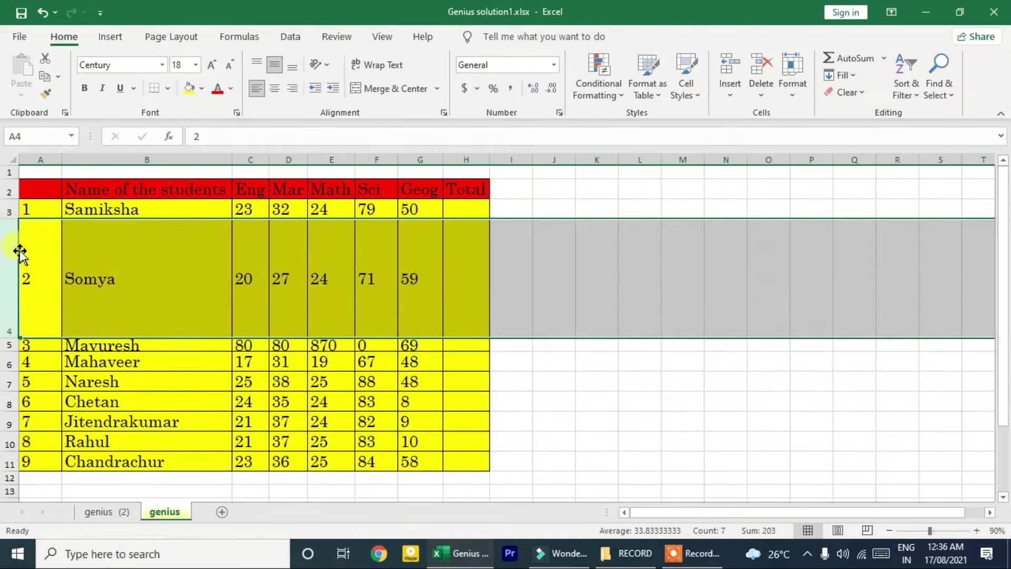
- Set a very small exact row height for row 4, and enlarge the row by hand until its text fits
left_click(794, 103)
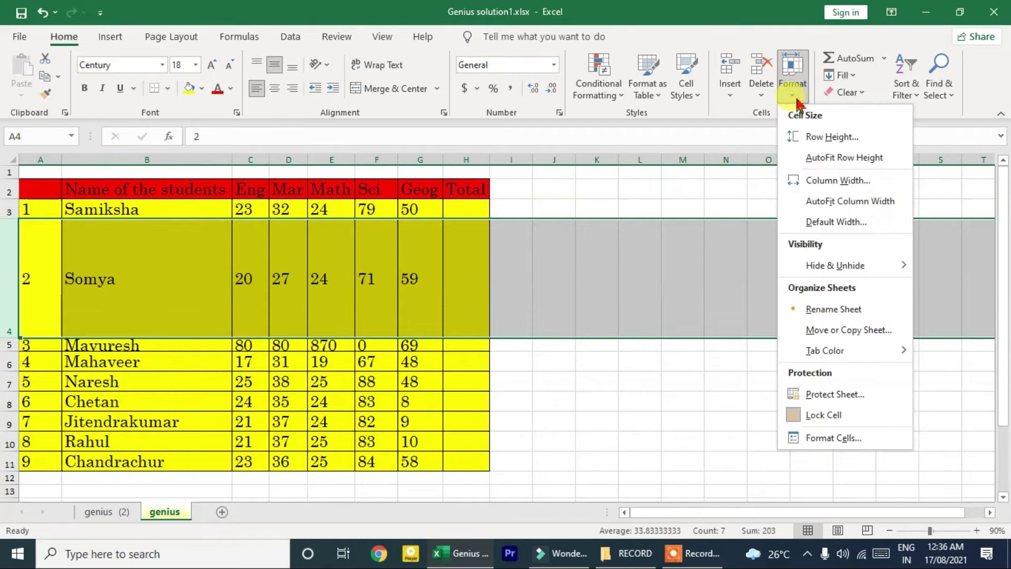
left_click(832, 137)
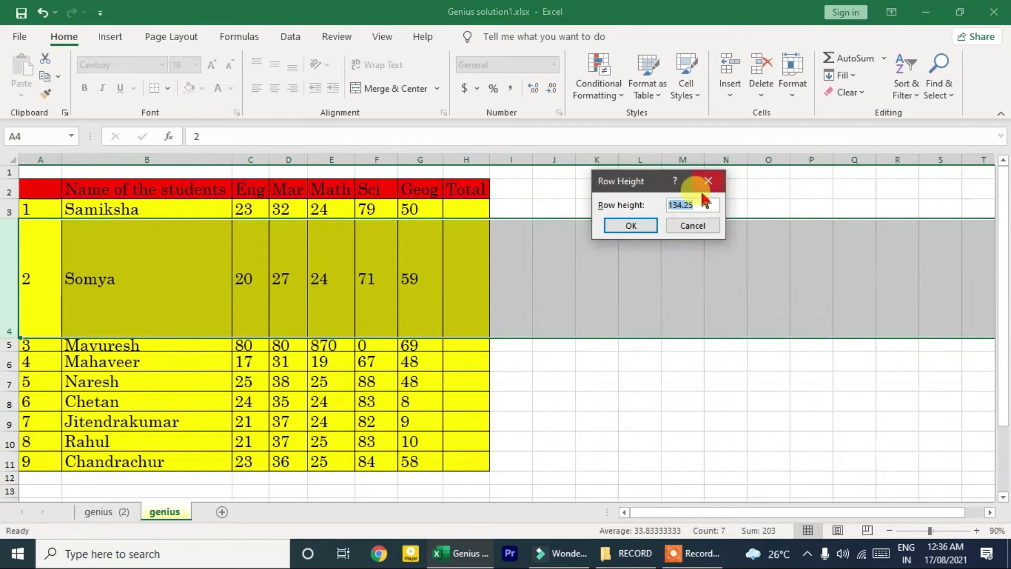
key("Return")
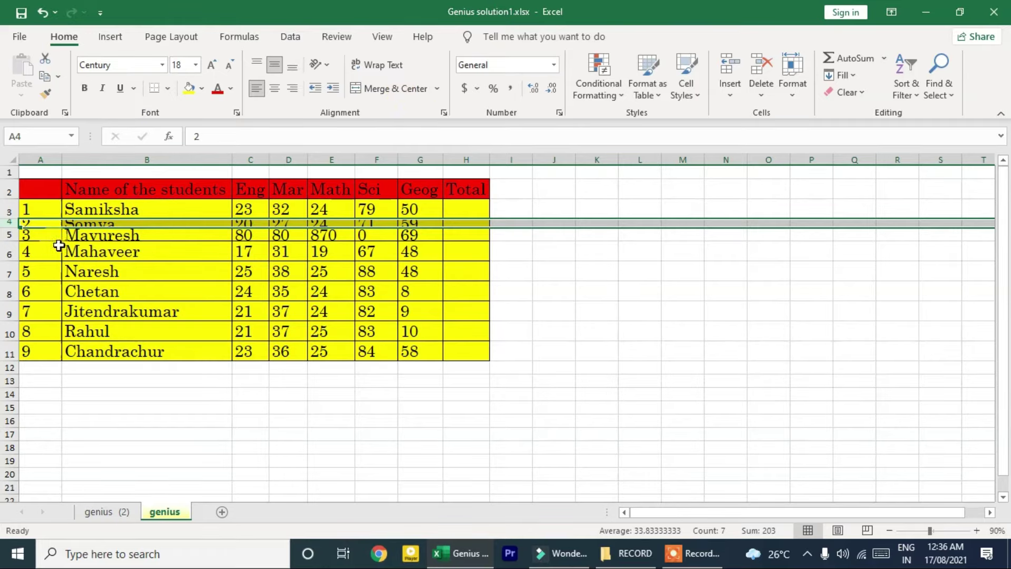
left_click_drag(9, 226, 9, 241)
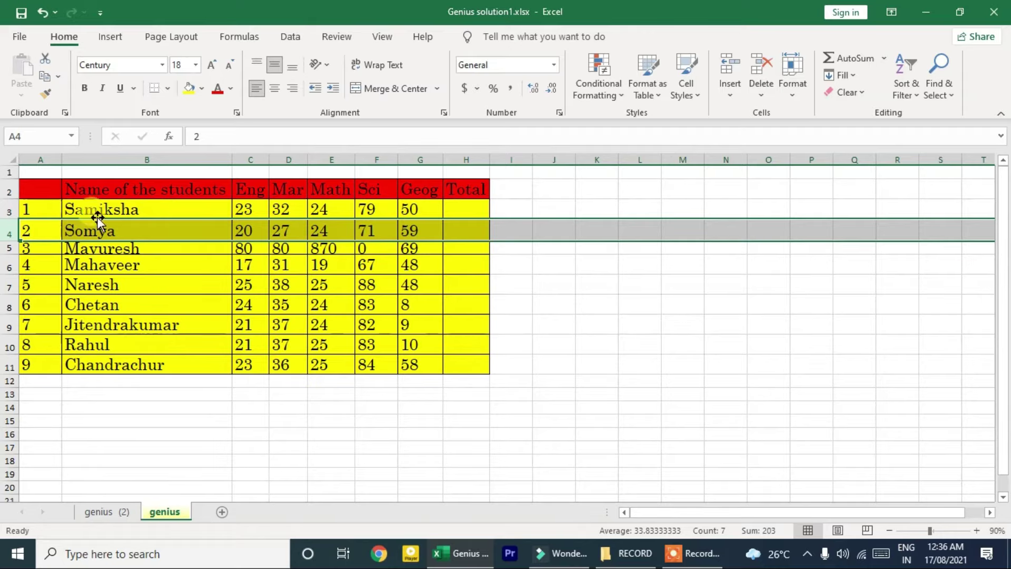
left_click(665, 285)
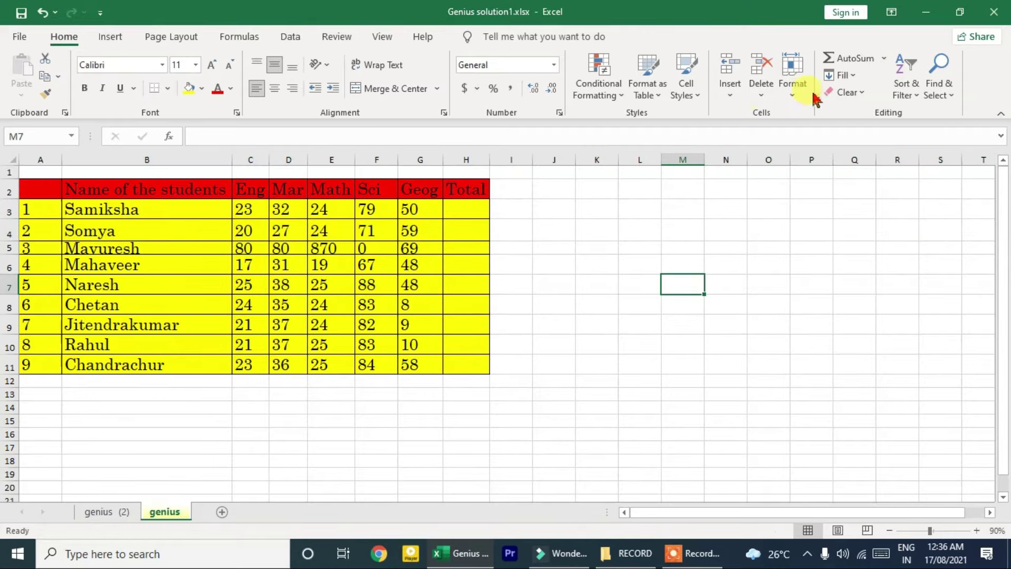
- AutoFit the height of row 5 so that its clipped text fits
left_click(793, 92)
left_click(445, 329)
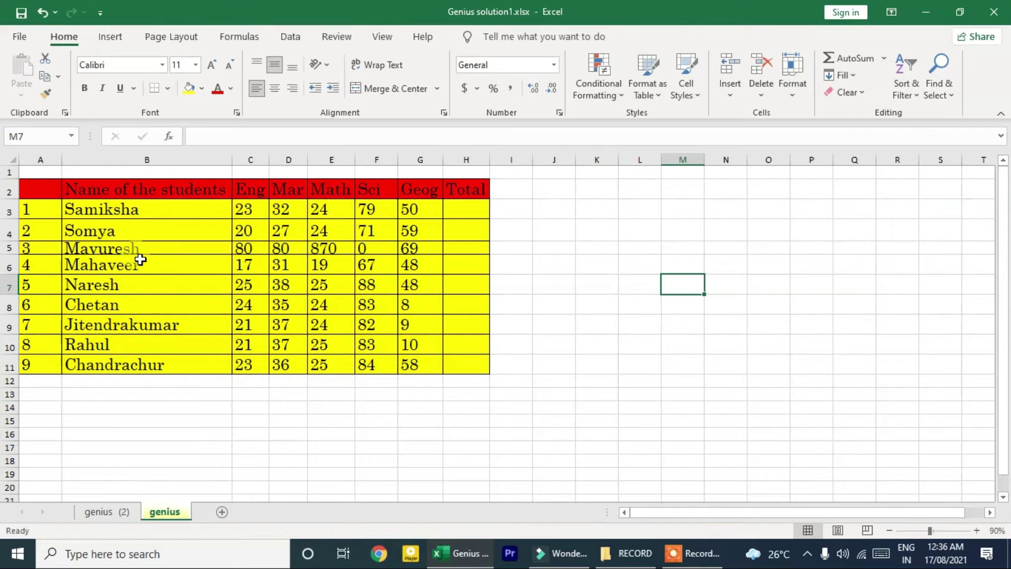
left_click(9, 248)
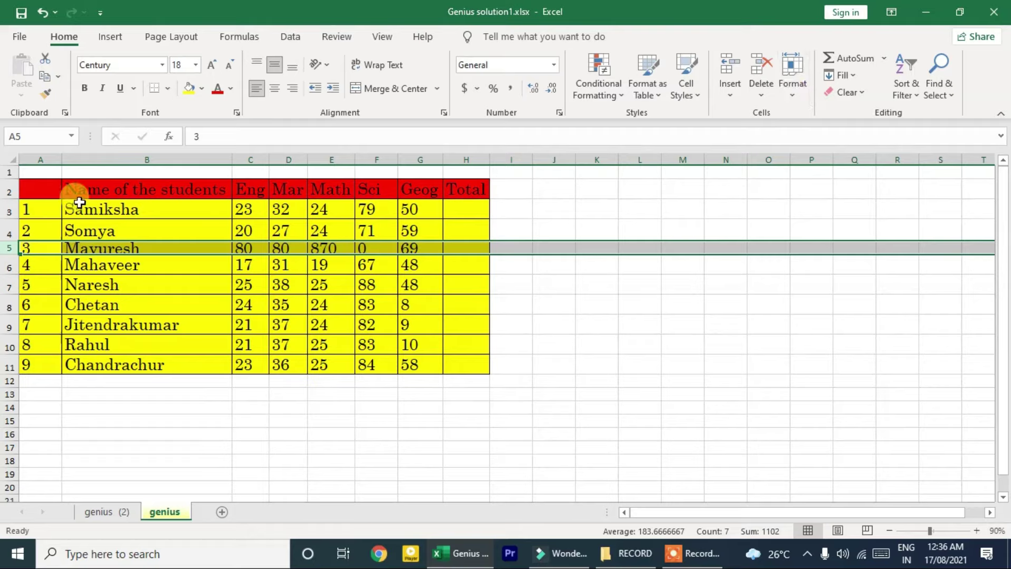
left_click(803, 97)
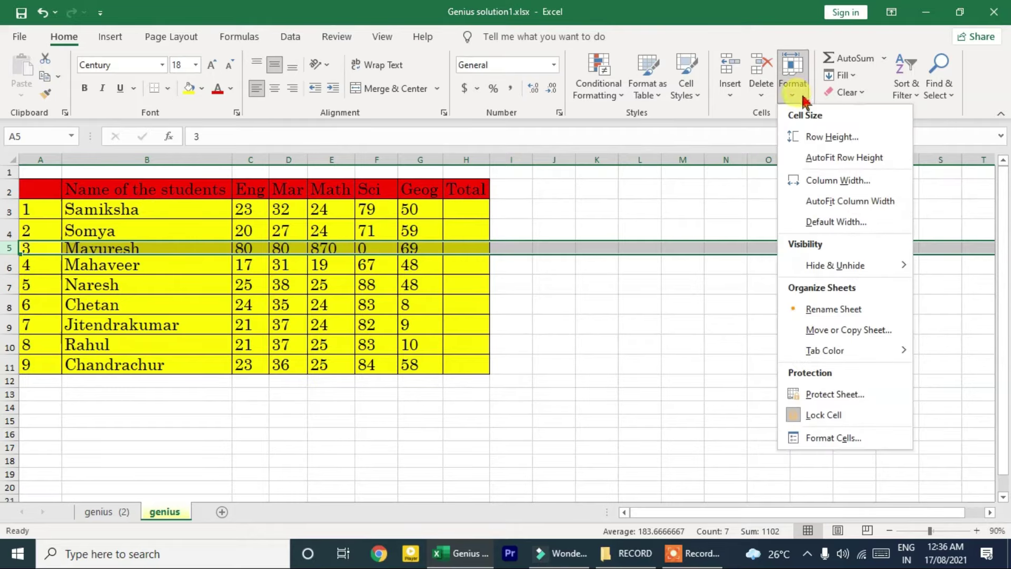
left_click(866, 158)
left_click(410, 329)
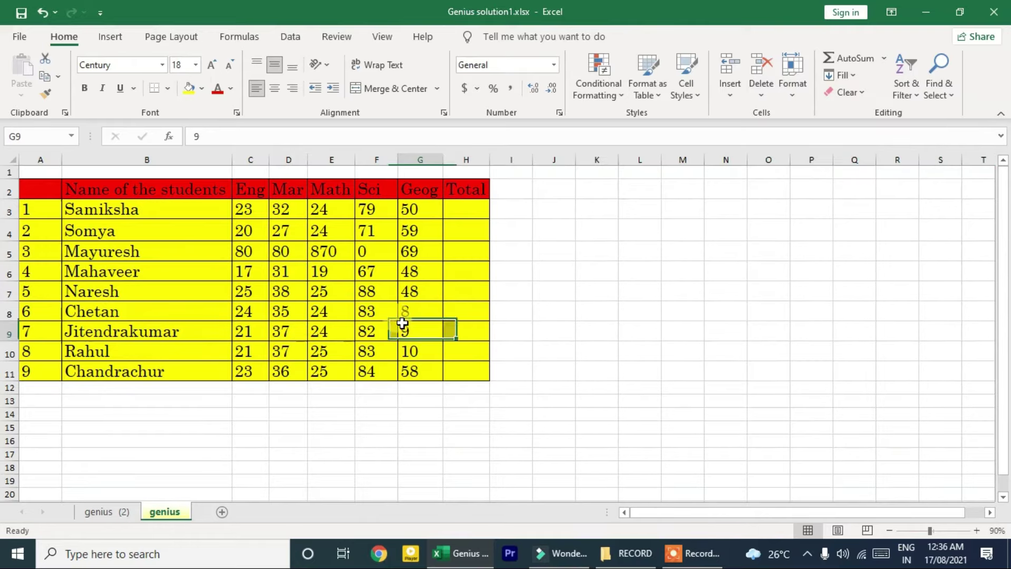
- Correct the Math mark in cell E5 to 80
double_click(322, 254)
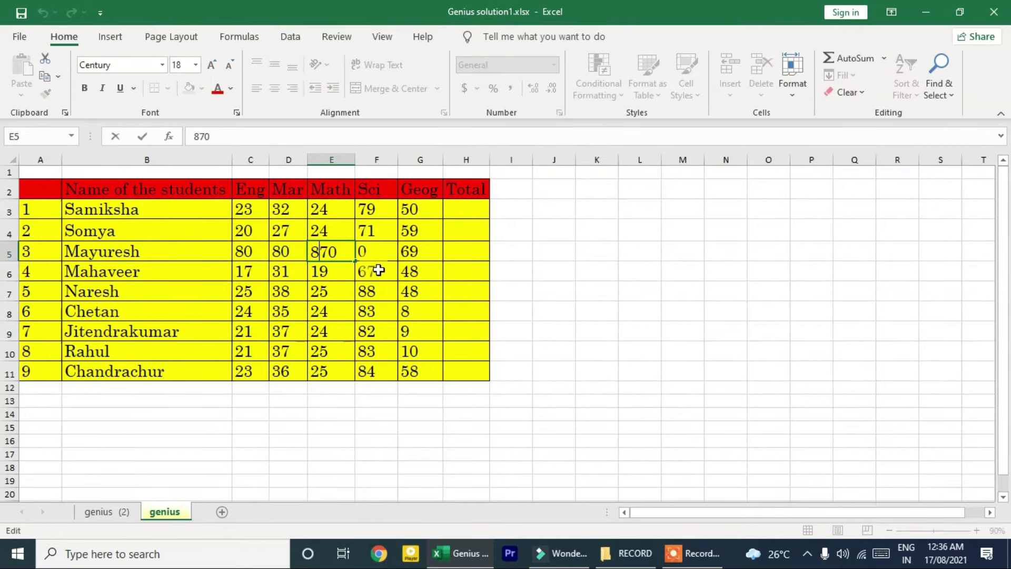
left_click(709, 226)
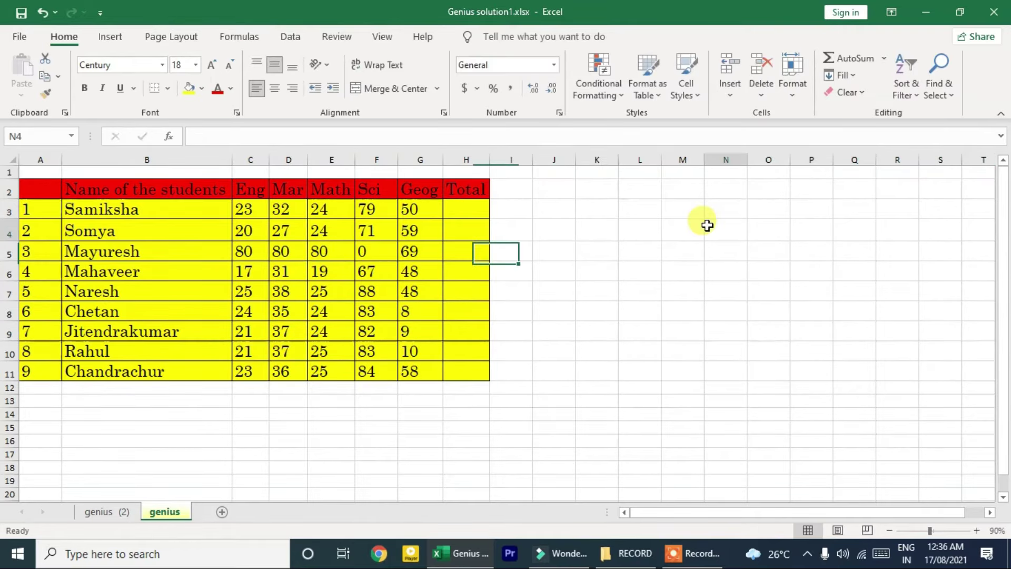
- Set a slightly wider exact width for the Total column, and AutoFit the column to its contents
left_click(793, 85)
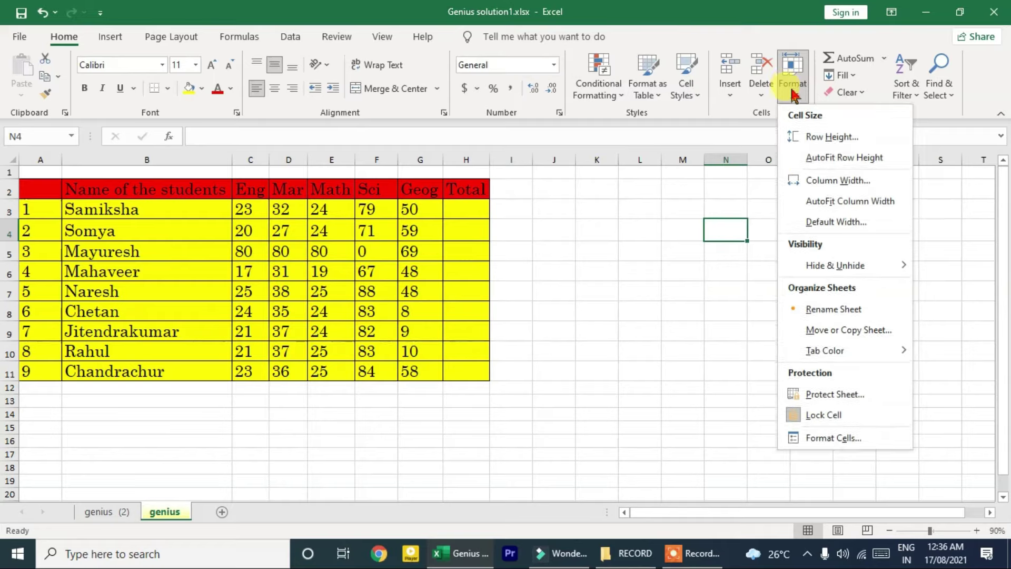
left_click(712, 272)
left_click(466, 160)
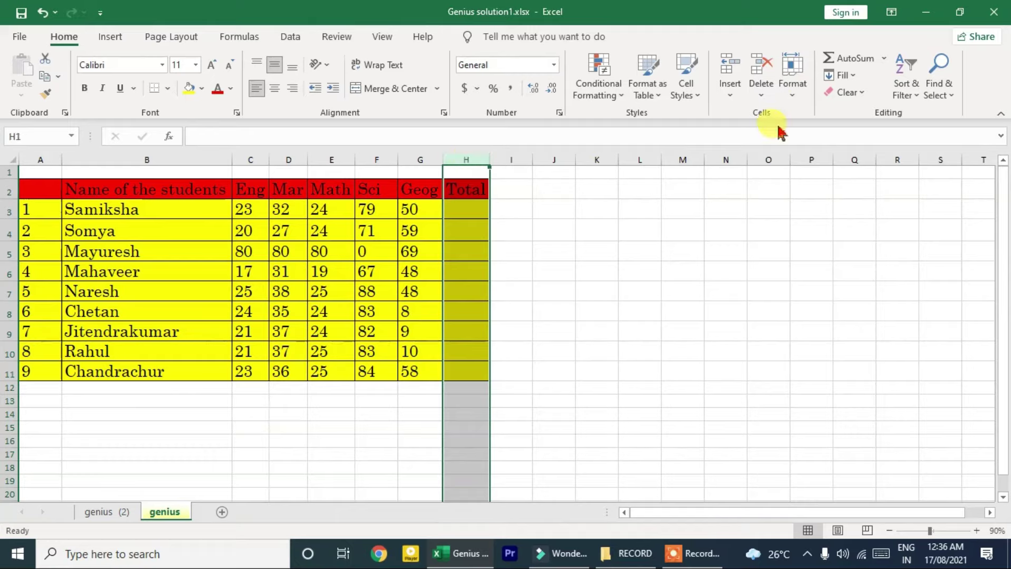
left_click(790, 108)
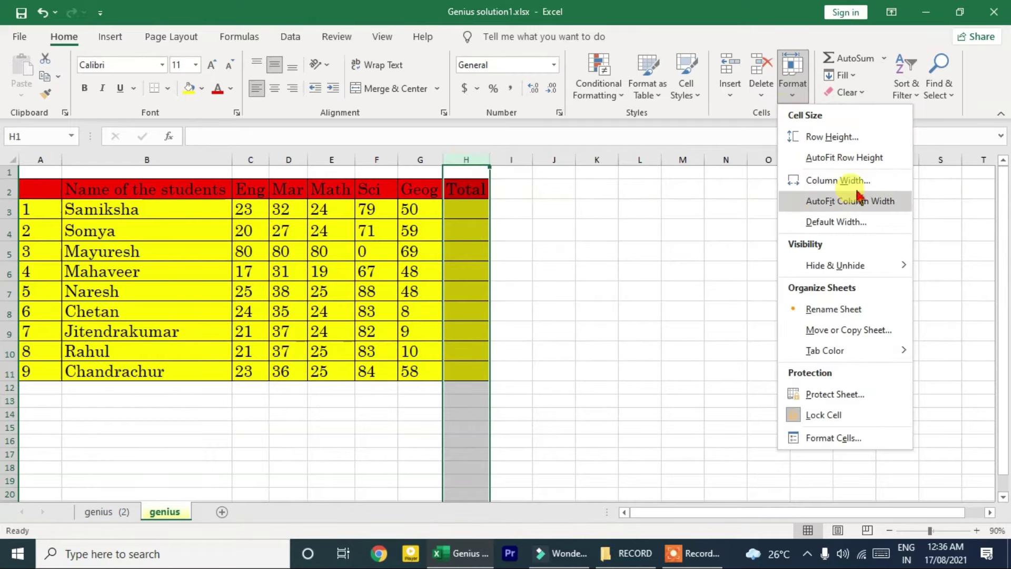
left_click(845, 200)
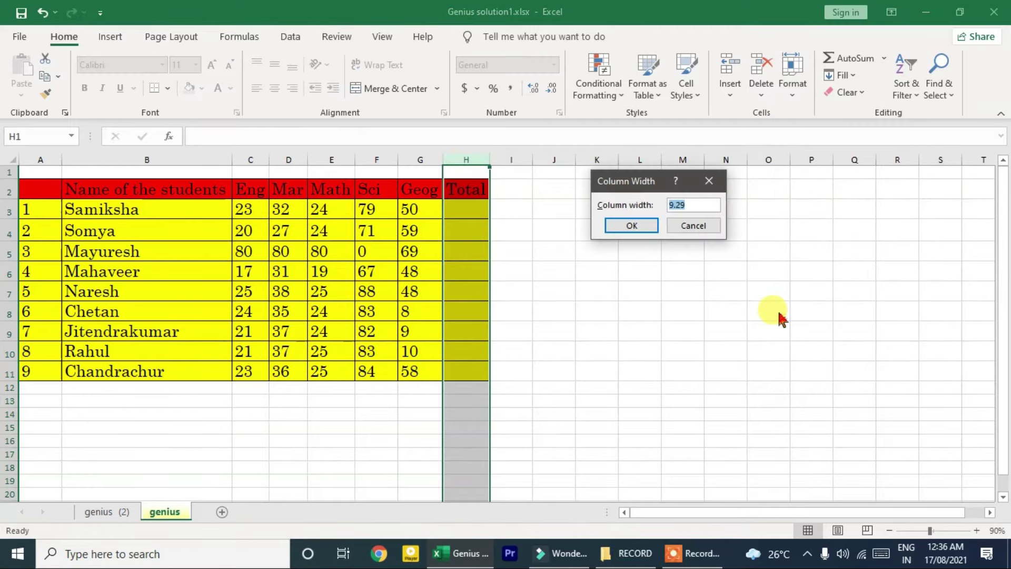
key("Return")
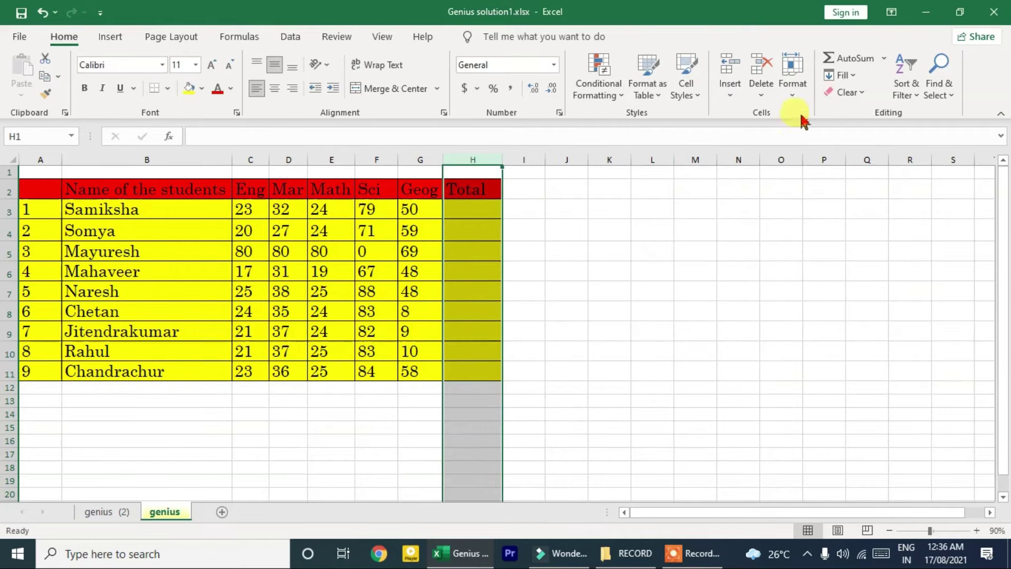
left_click(793, 89)
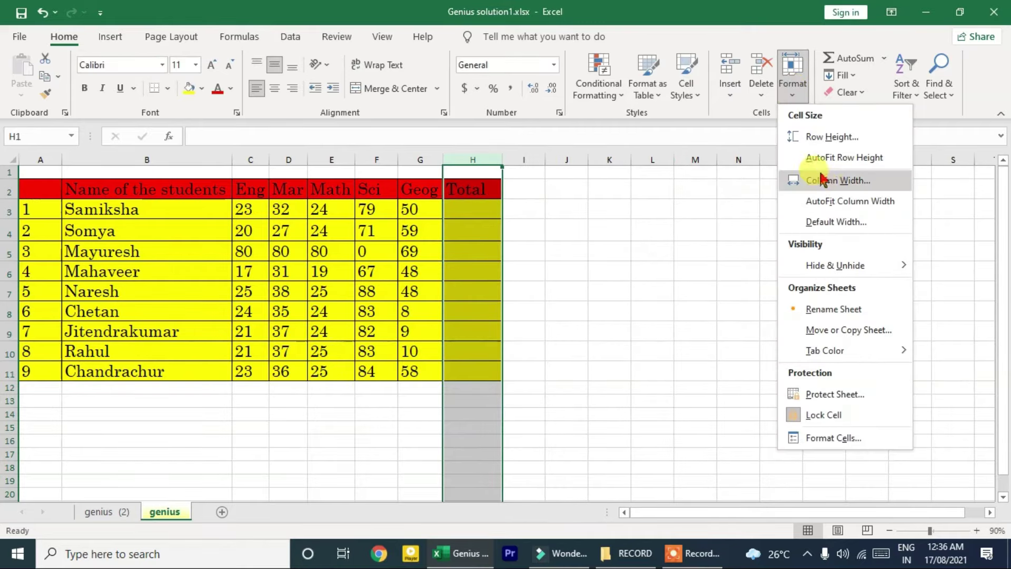
left_click(834, 207)
left_click(793, 85)
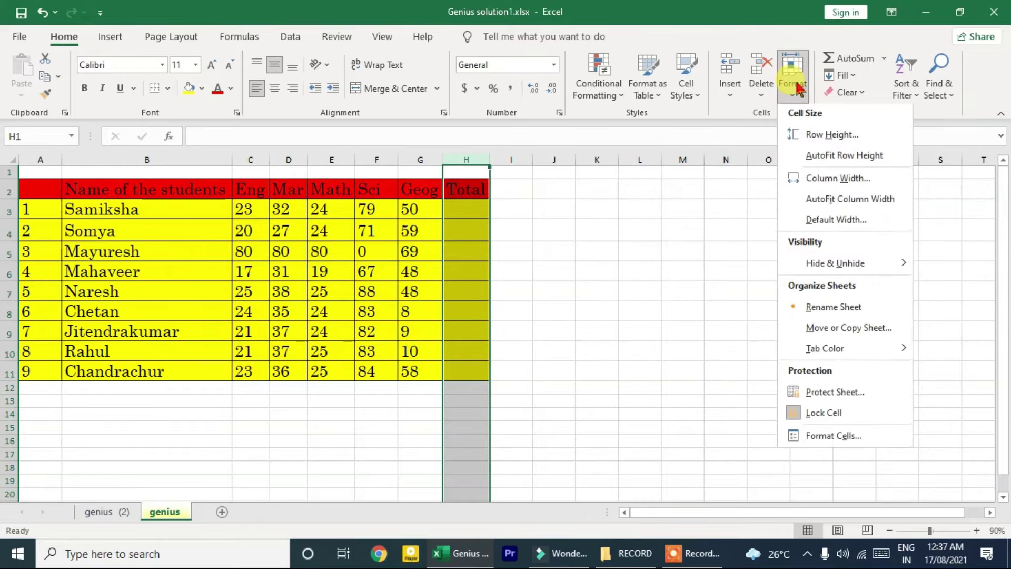
left_click(856, 230)
left_click(707, 227)
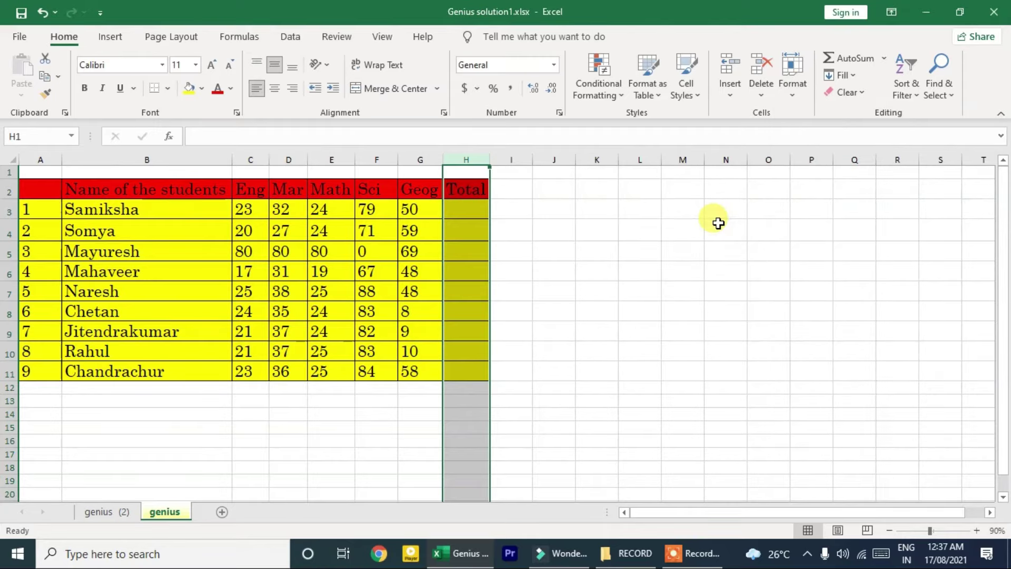
left_click(719, 223)
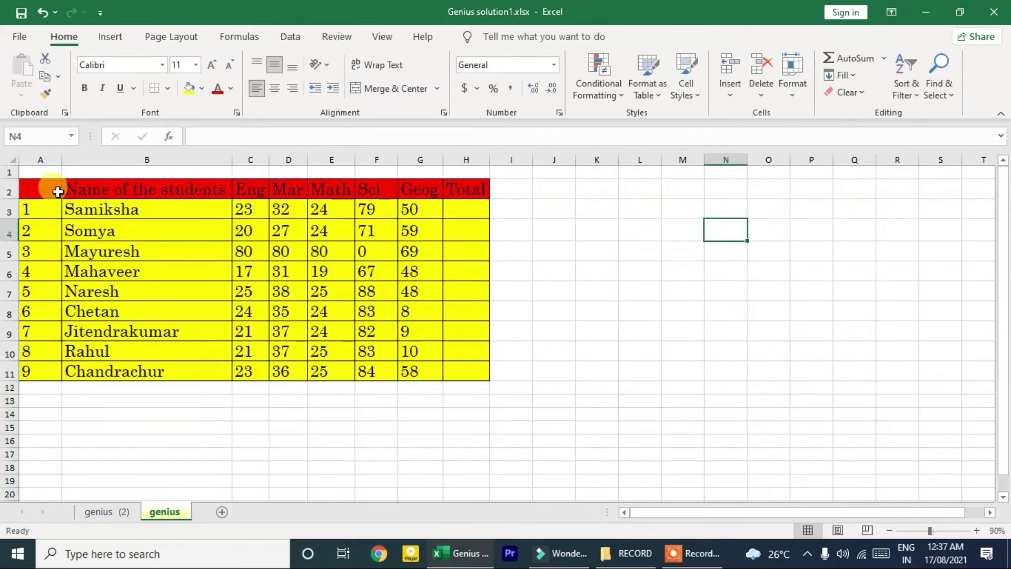
left_click_drag(25, 181, 483, 374)
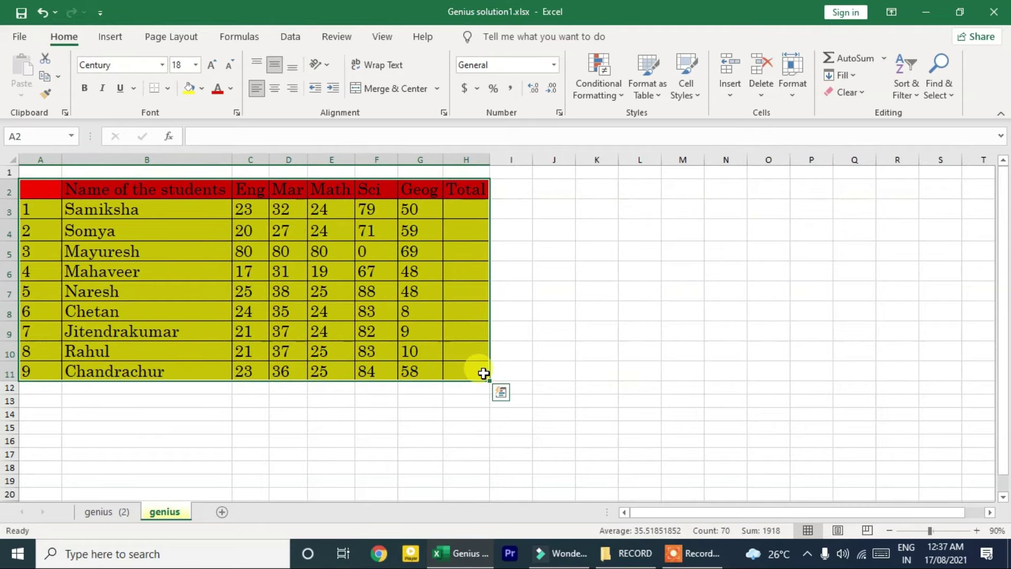
left_click(479, 341)
left_click_drag(289, 174, 539, 411)
left_click(481, 315)
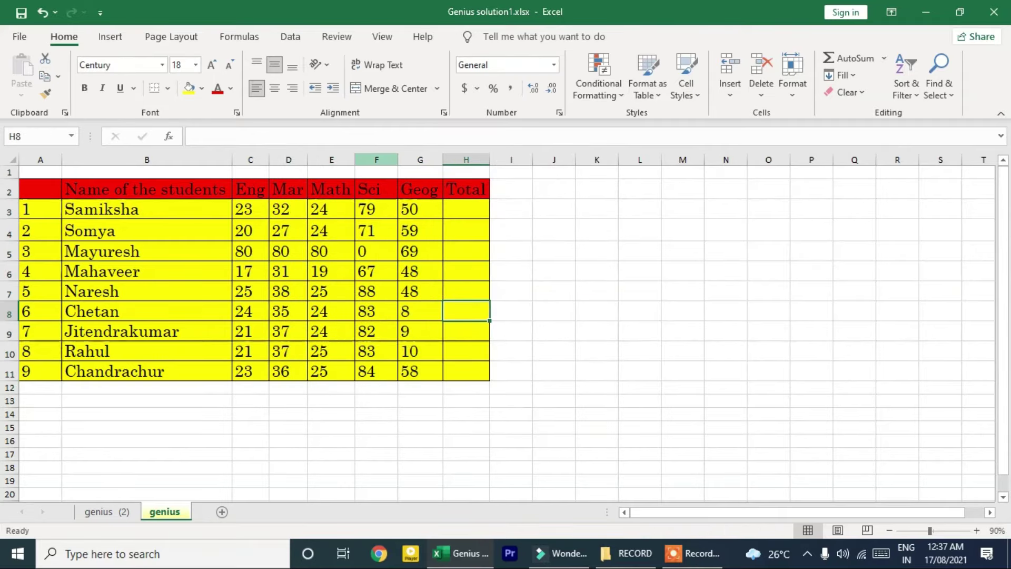
left_click(368, 159)
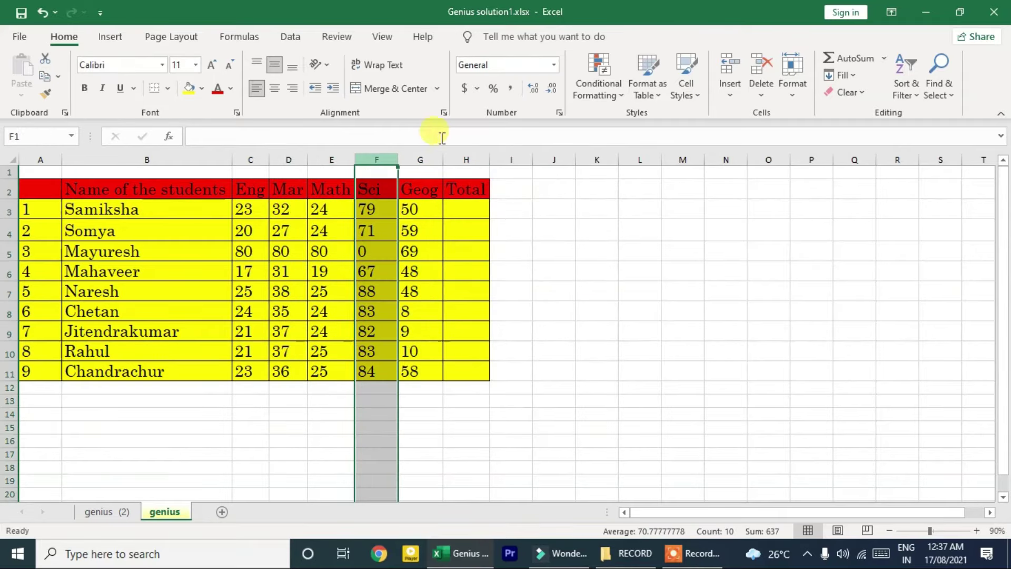
left_click(792, 74)
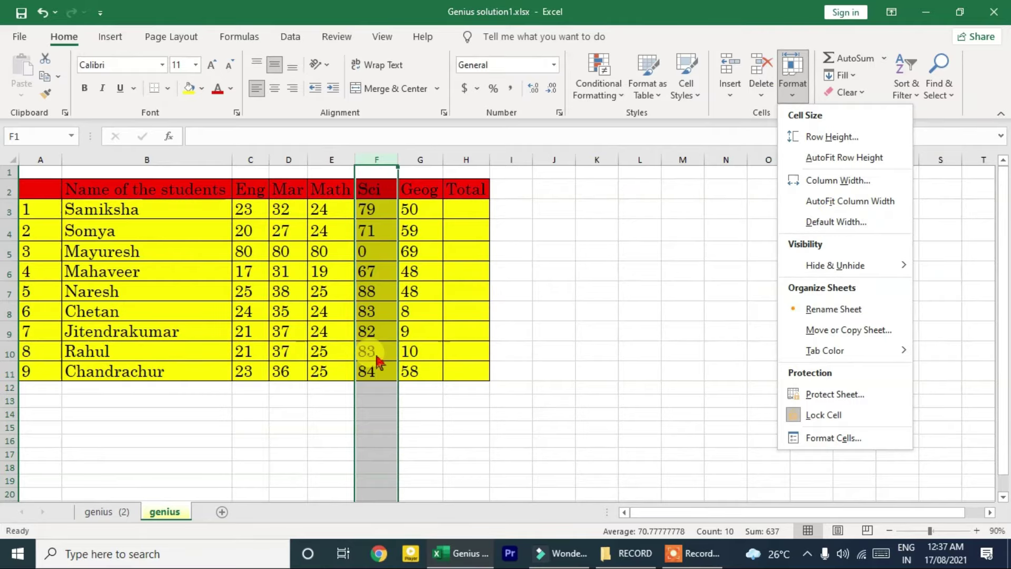
left_click(549, 356)
left_click(555, 213)
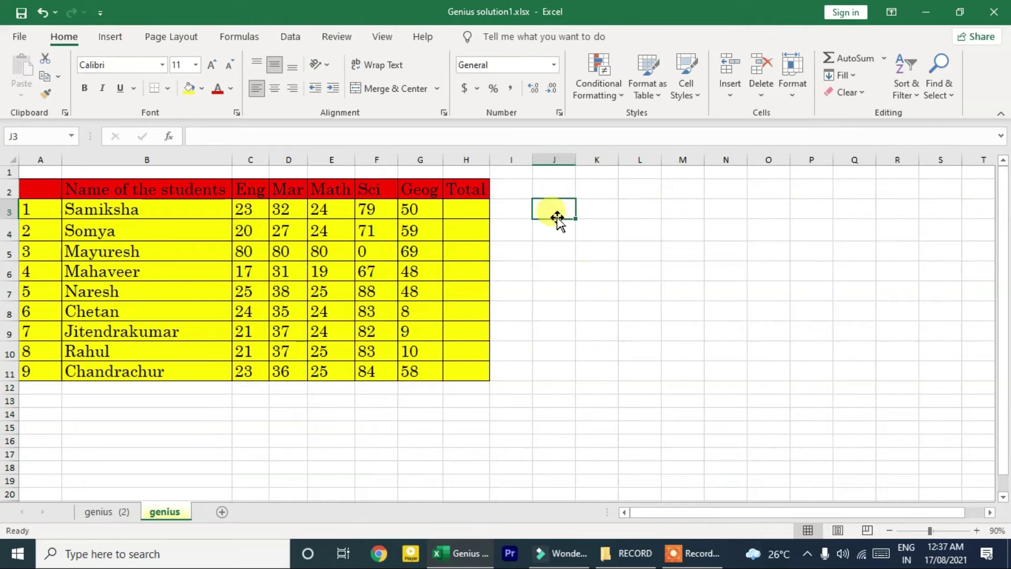
left_click(806, 84)
mouse_move(858, 267)
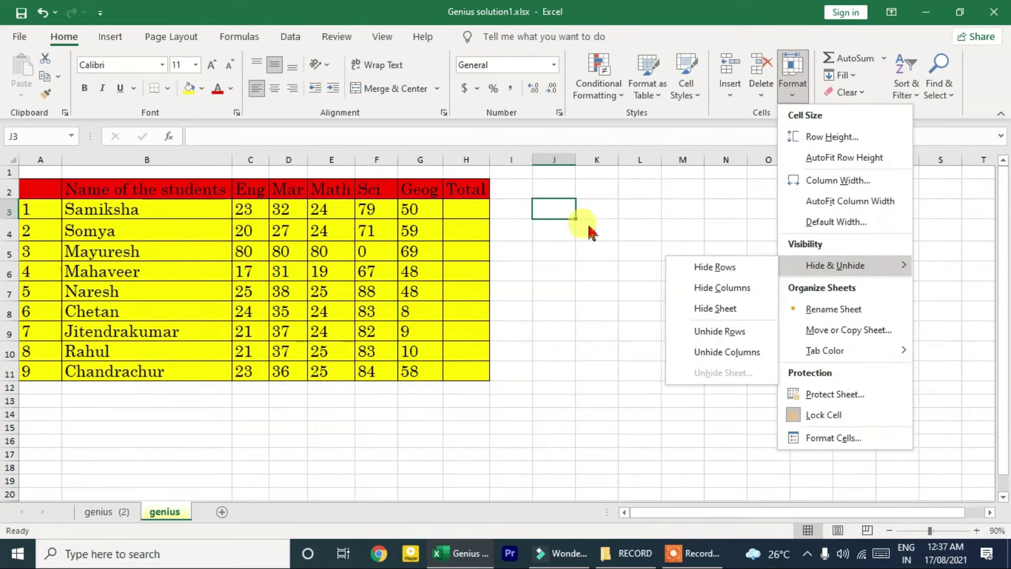
left_click(569, 214)
- Hide the Geog column, column G, on the genius sheet
left_click(420, 159)
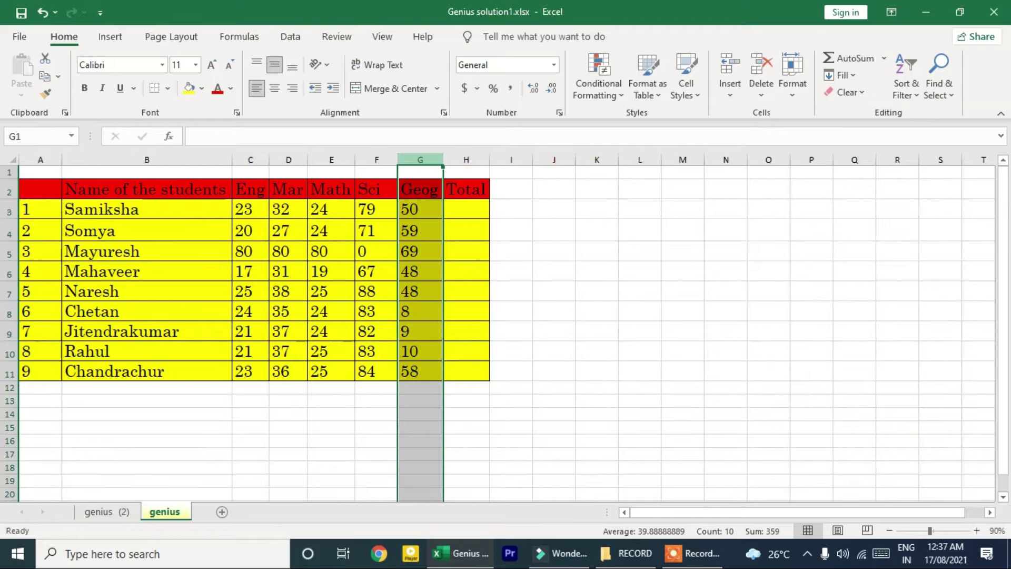
left_click(793, 71)
mouse_move(838, 278)
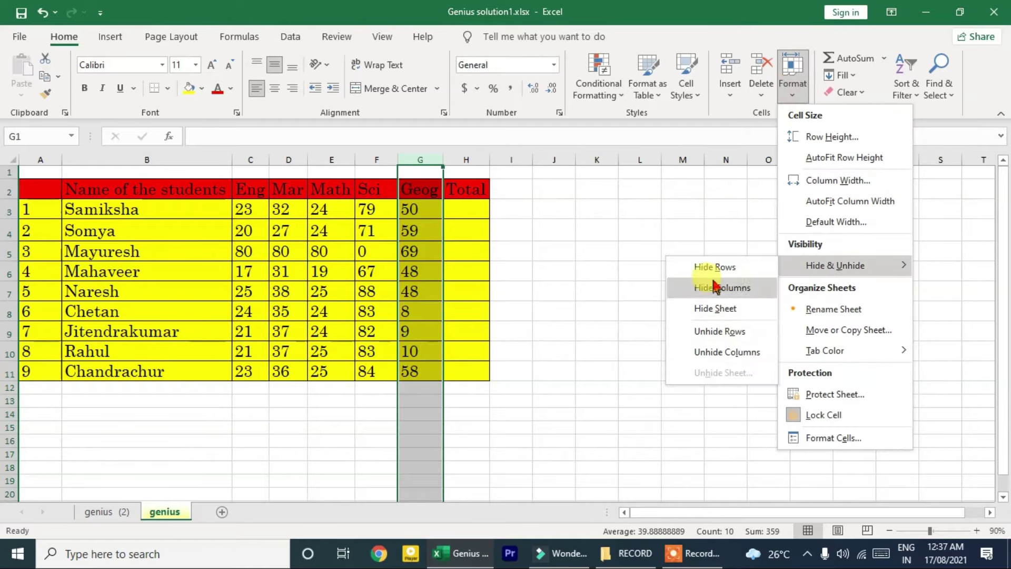
left_click(745, 290)
left_click(649, 285)
- Unhide column G by hand from the column boundary between the Sci and Total columns
left_click(376, 197)
left_click_drag(375, 197, 399, 372)
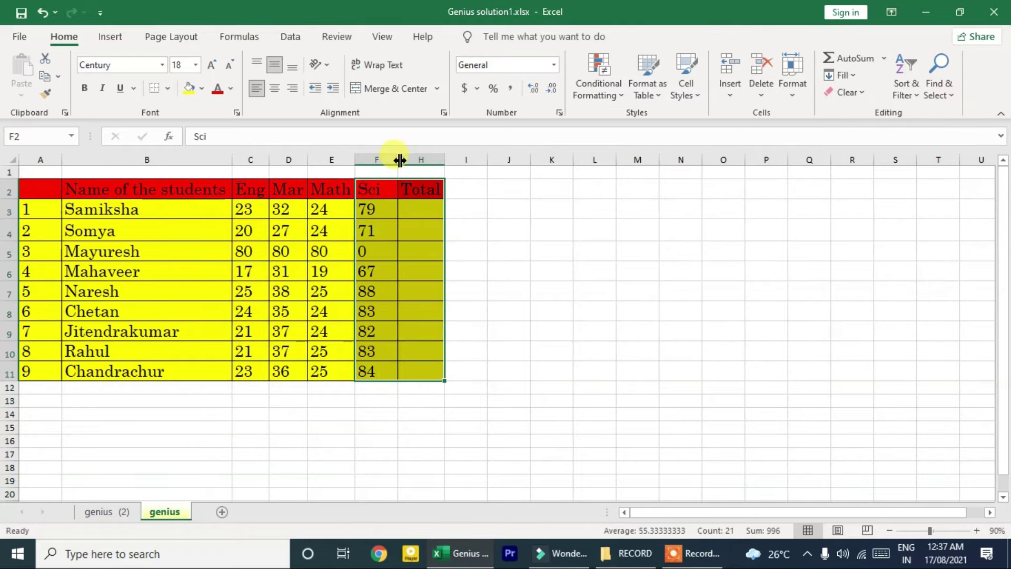
left_click_drag(400, 159, 376, 160)
left_click(571, 211)
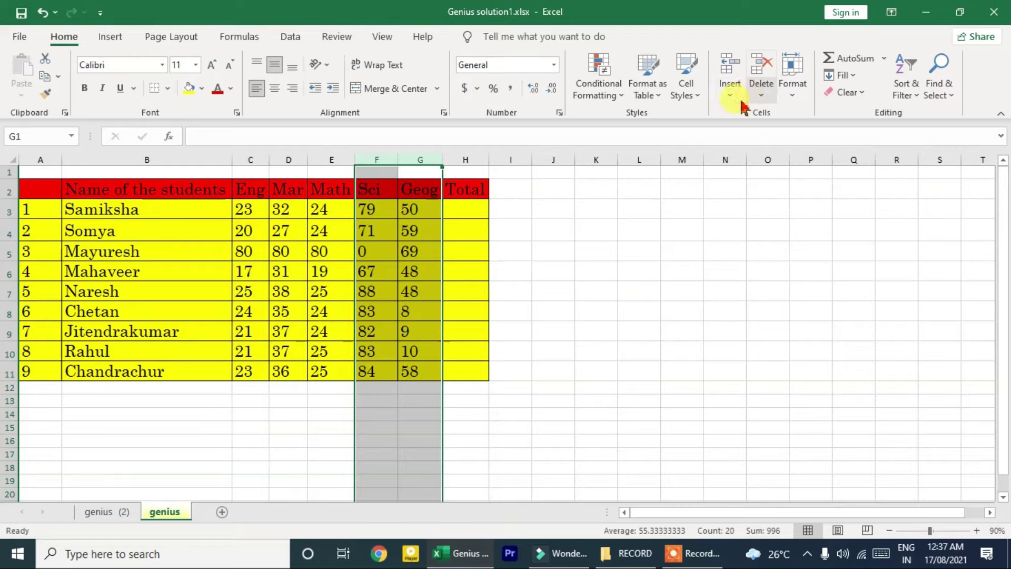
- Hide the Sci and Geog columns, F and G, together and unhide both of them
left_click(792, 79)
mouse_move(817, 266)
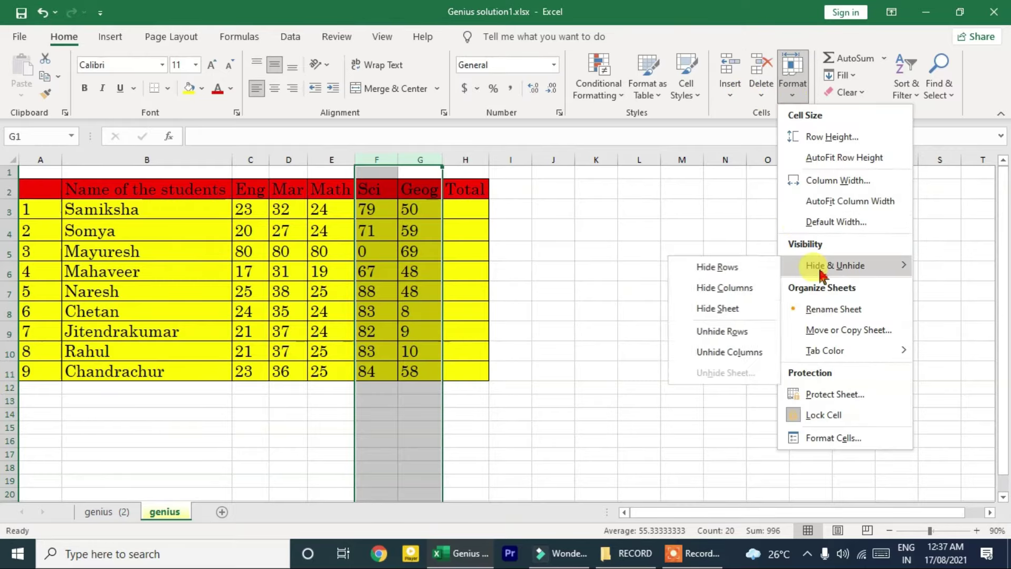
left_click(743, 287)
left_click(796, 92)
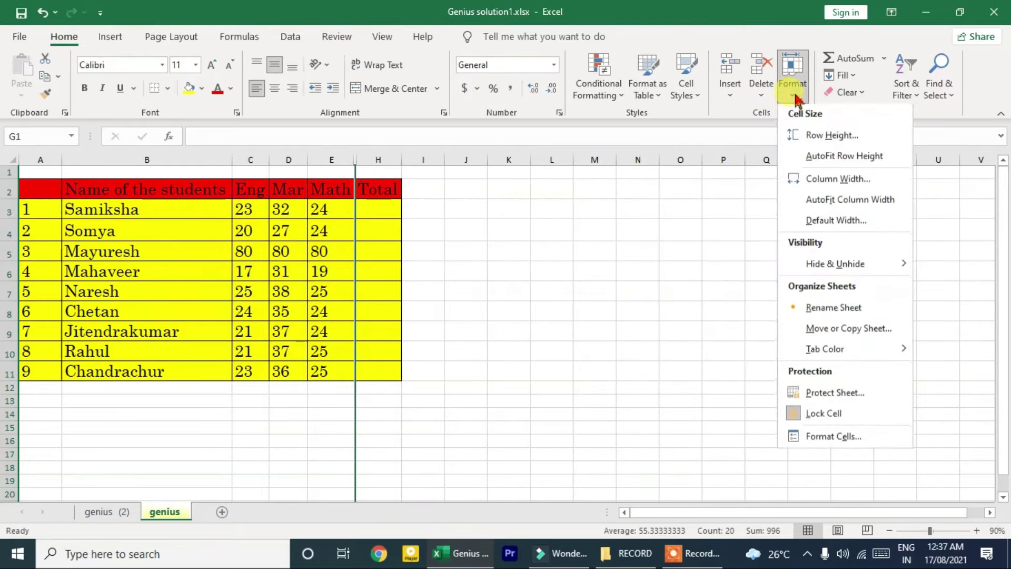
mouse_move(795, 267)
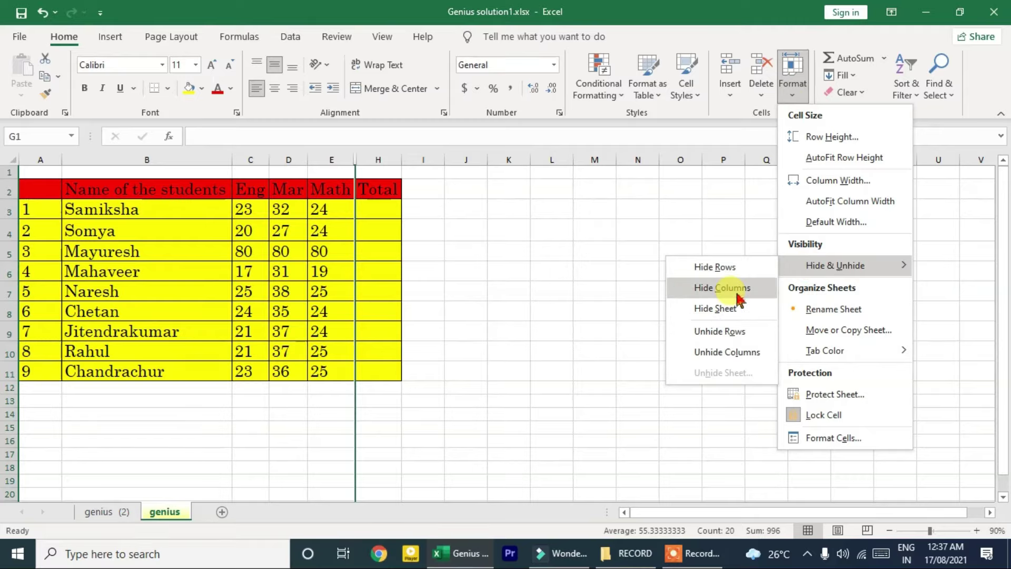
left_click(770, 358)
- Hide rows 5 and 6 of the marks table and unhide both rows
left_click_drag(9, 251, 10, 278)
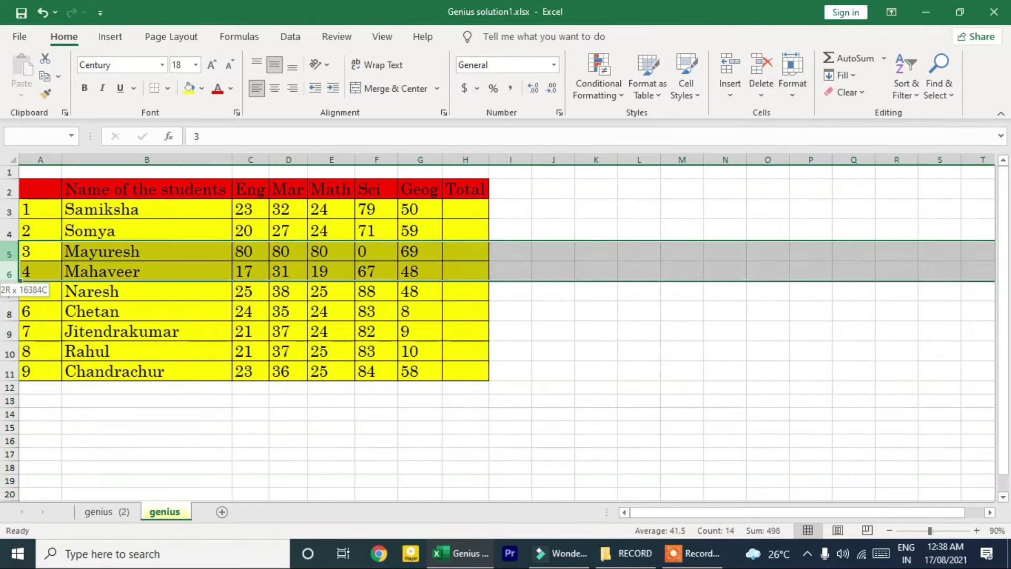
left_click(793, 76)
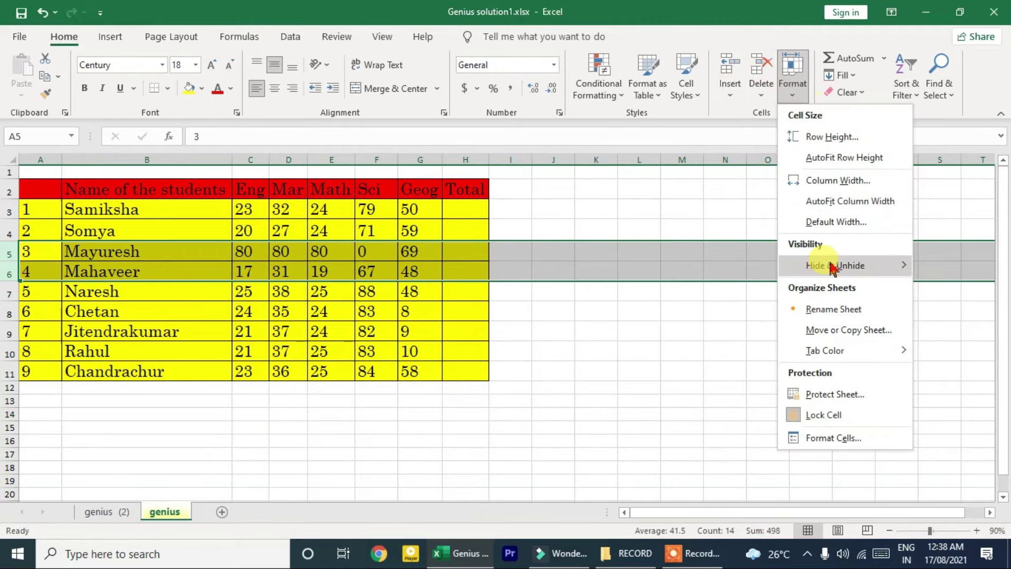
mouse_move(832, 267)
left_click(724, 267)
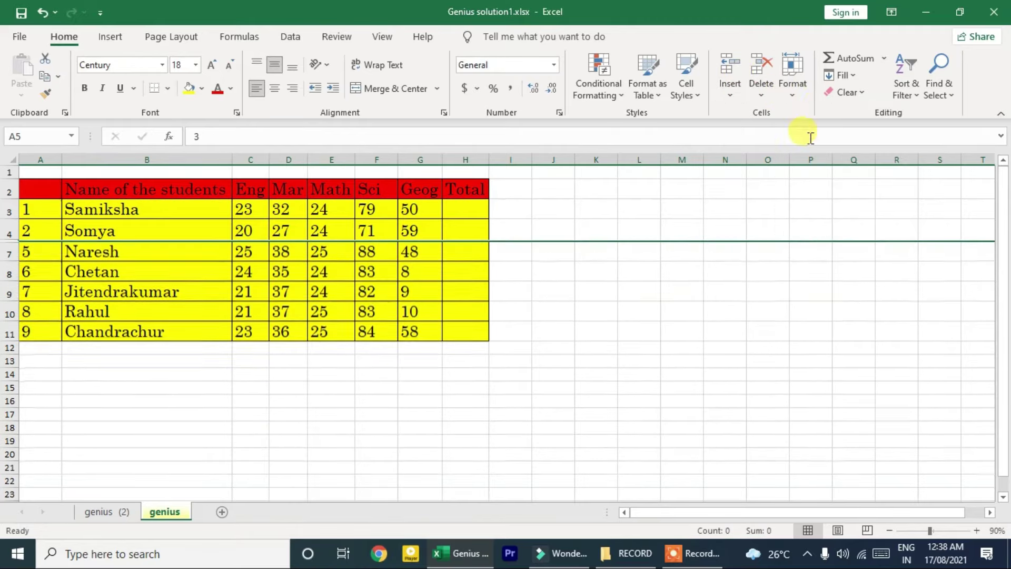
left_click(792, 71)
mouse_move(817, 266)
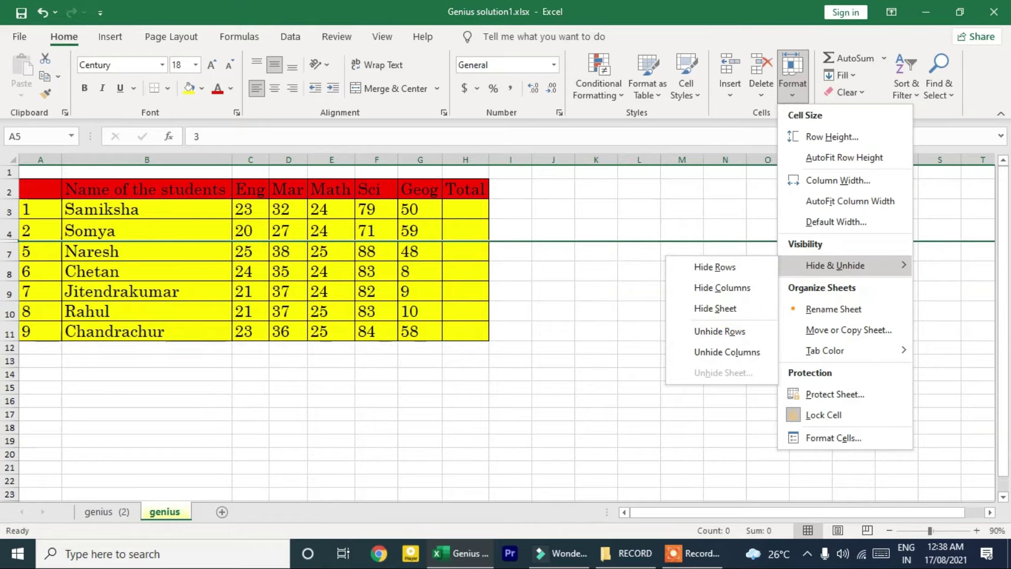
left_click(719, 331)
left_click(94, 292)
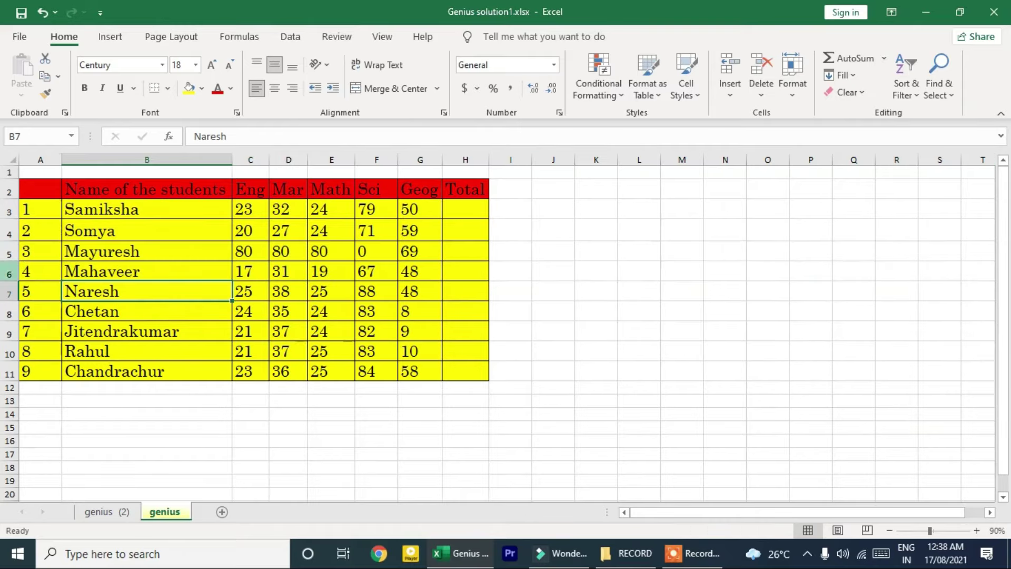
- Hide rows 5 to 7 of the marks table
left_click_drag(9, 254, 9, 293)
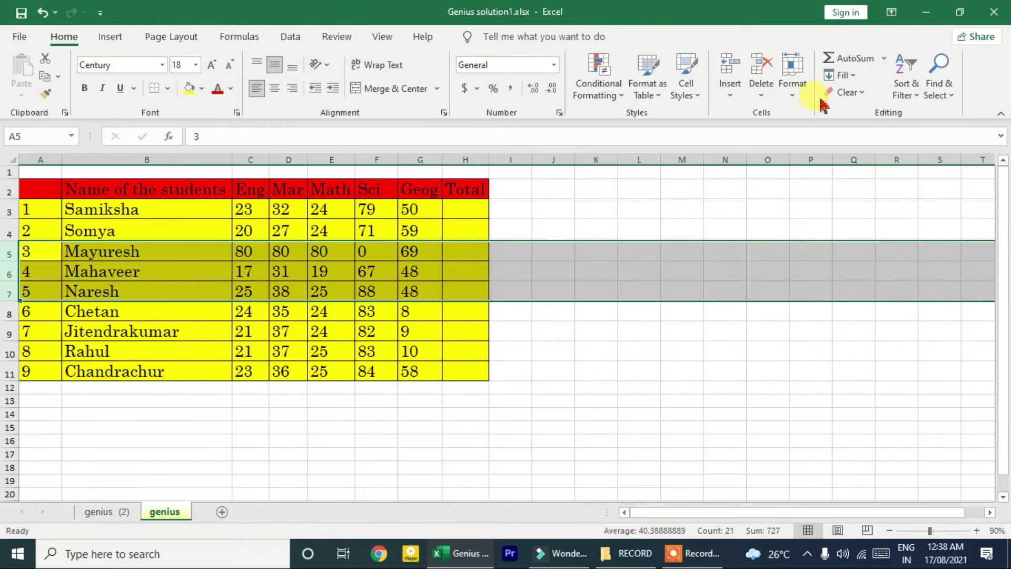
left_click(792, 92)
mouse_move(837, 266)
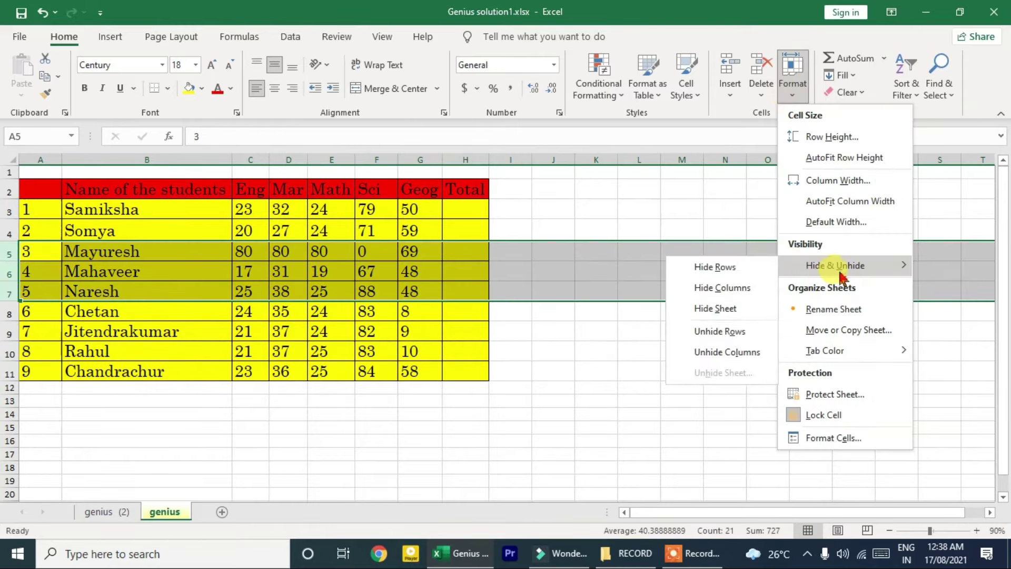
left_click(745, 270)
left_click(685, 271)
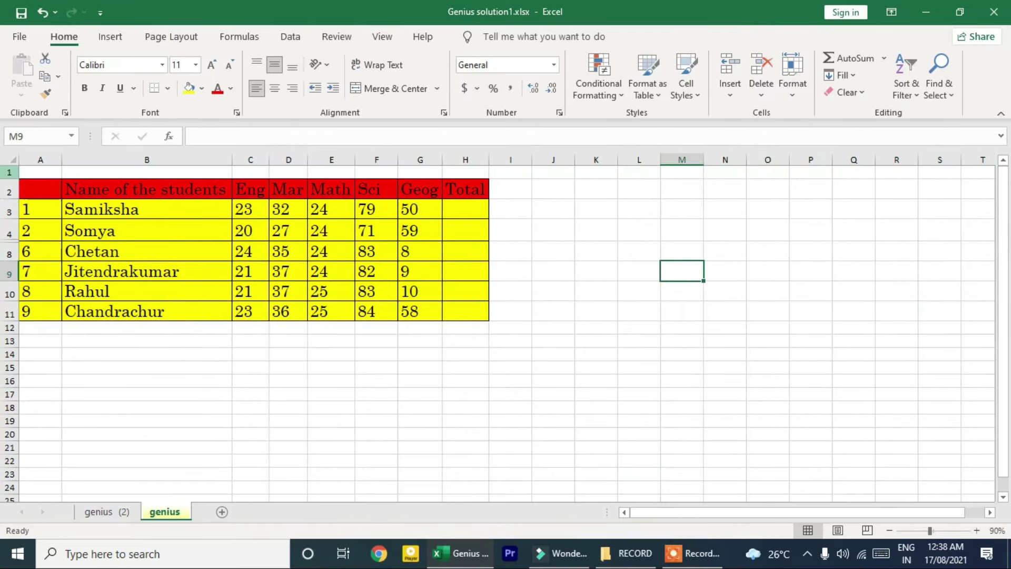
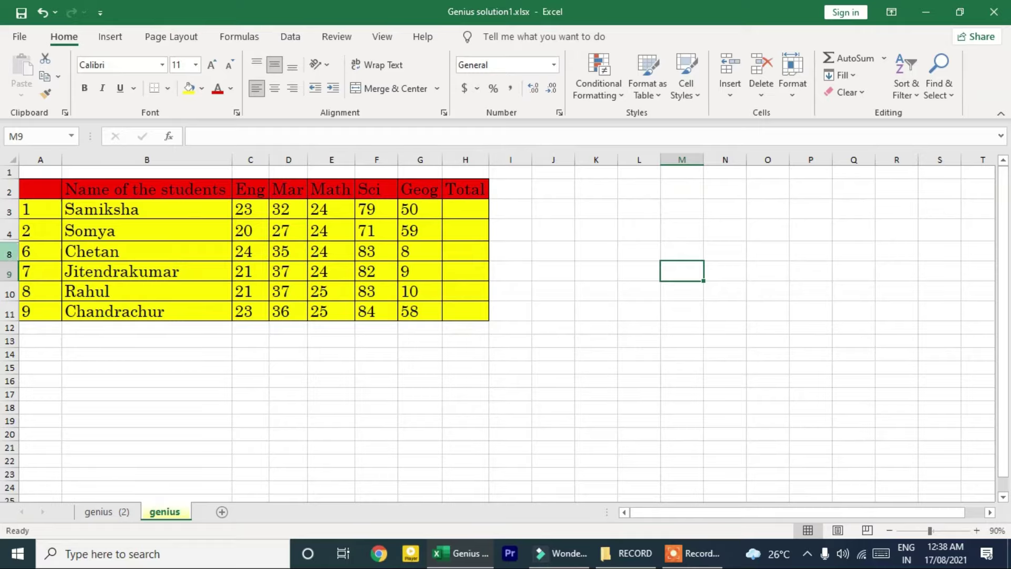
- Bring back hidden rows 5 to 7 one at a time from the boundary below row 4, and AutoFit row 4
double_click(12, 245)
double_click(12, 245)
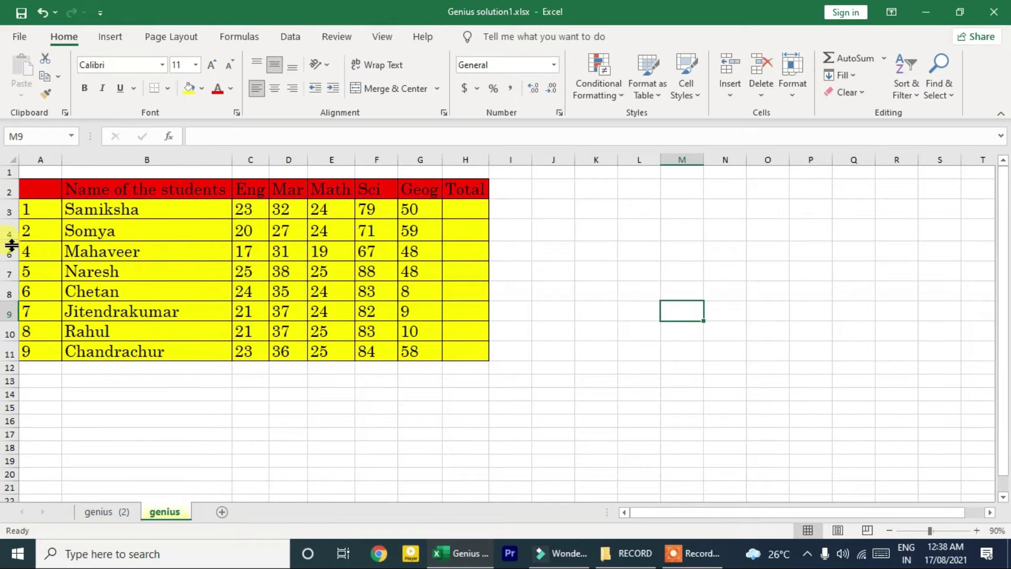
double_click(12, 240)
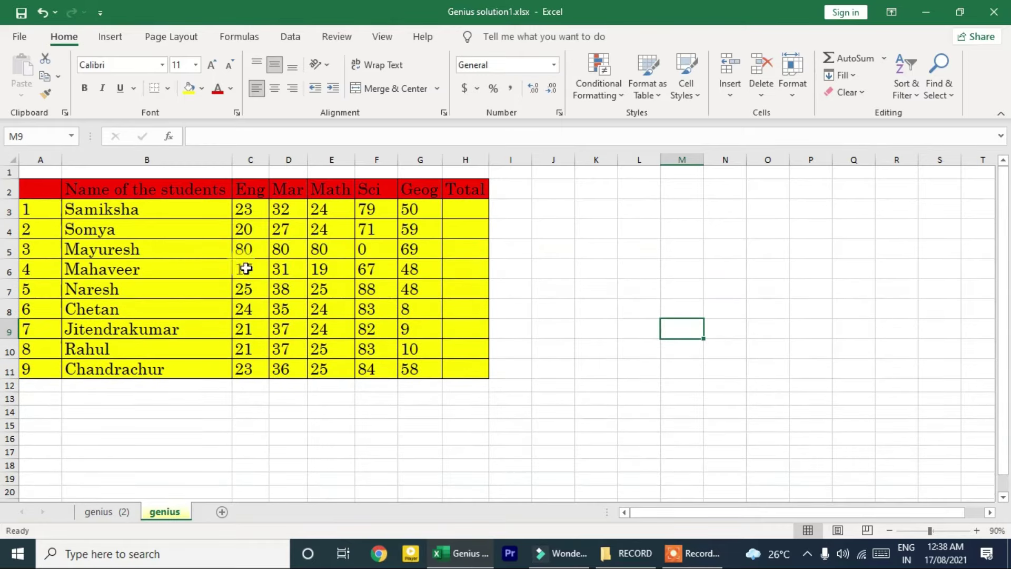
- Rename the genius worksheet as solution
left_click(375, 270)
left_click(793, 88)
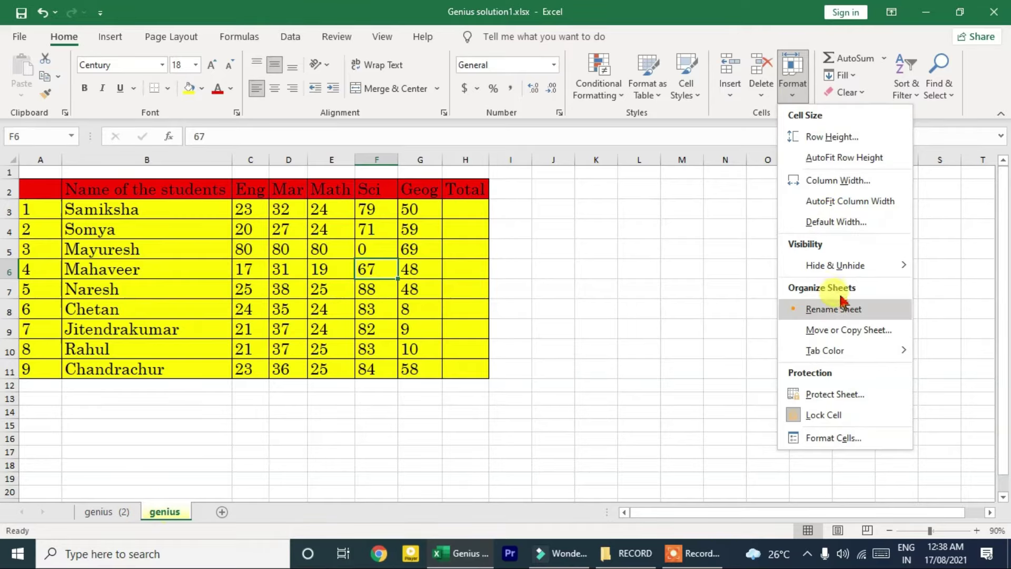
right_click(167, 512)
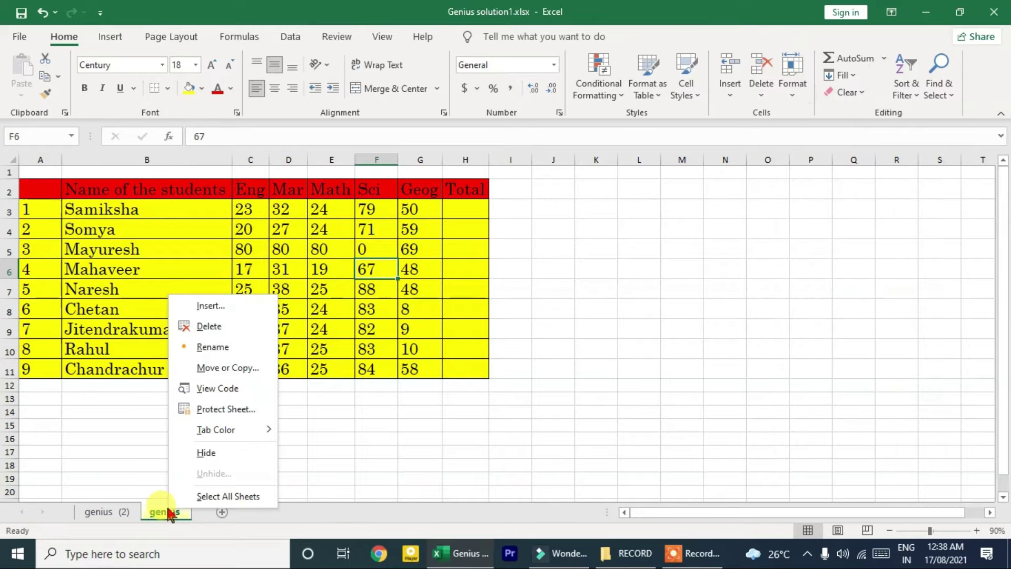
left_click(213, 347)
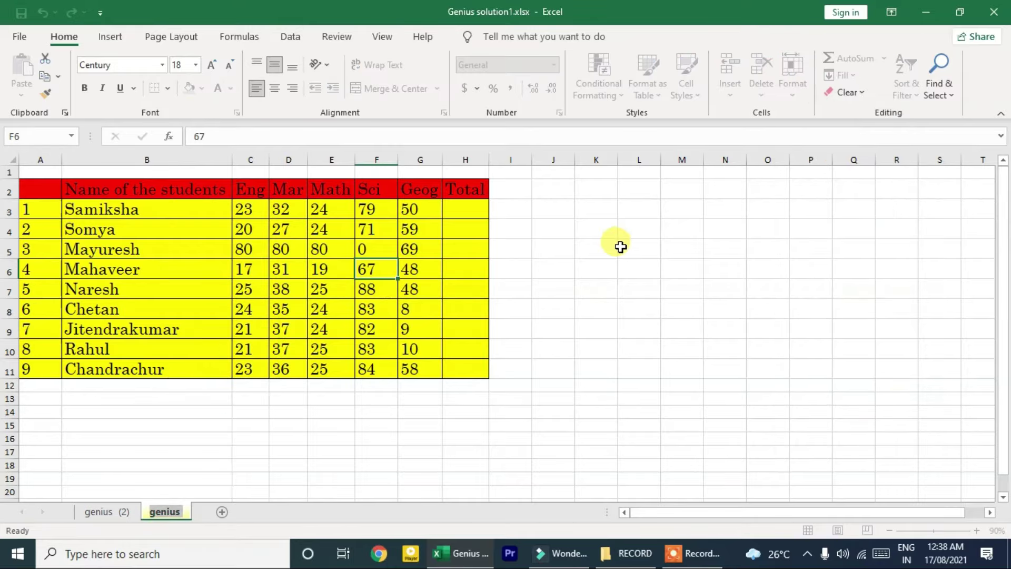
type("solution")
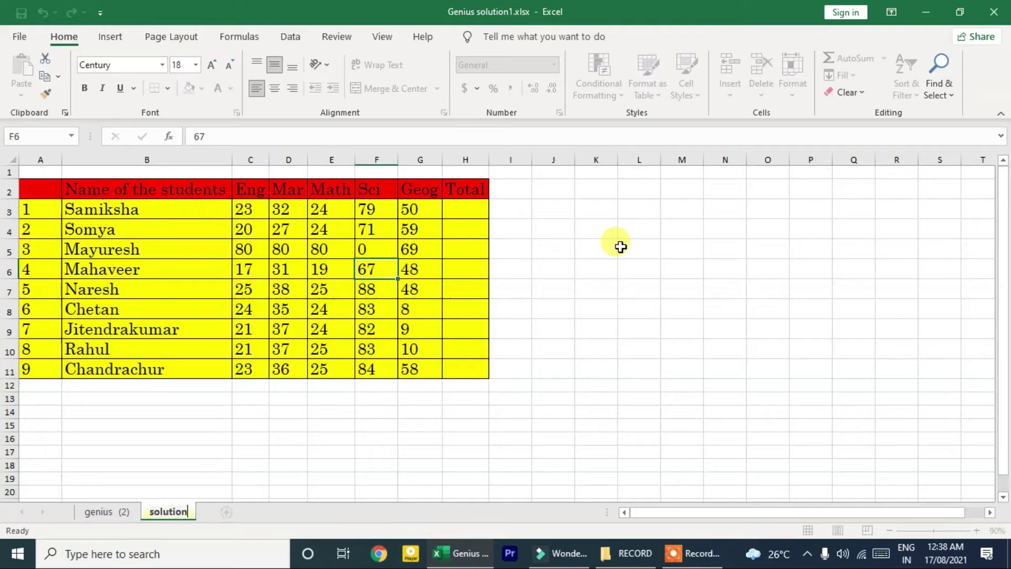
key("Return")
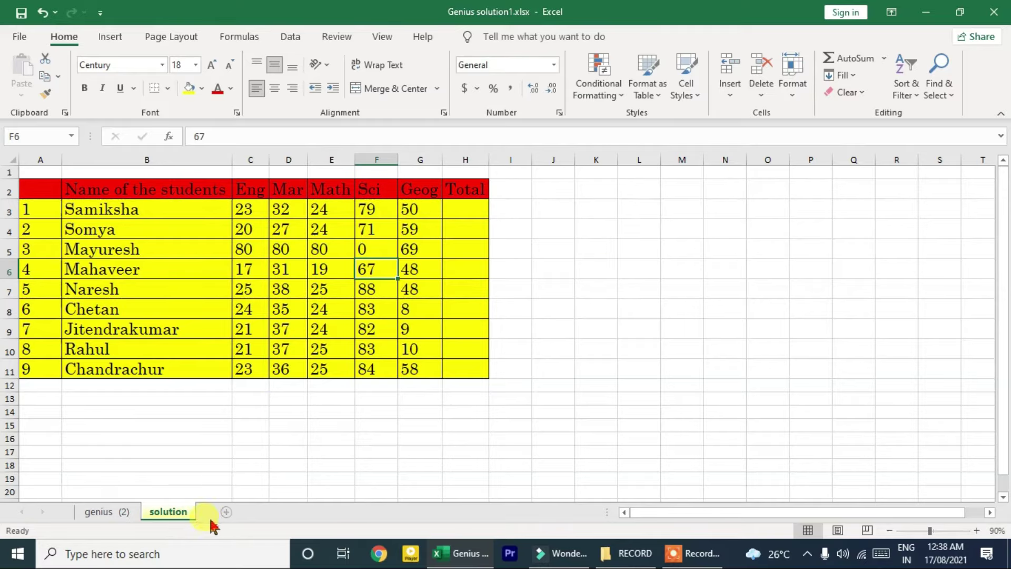
- Protect the solution worksheet and its locked cells, entering and confirming the sheet password
right_click(169, 518)
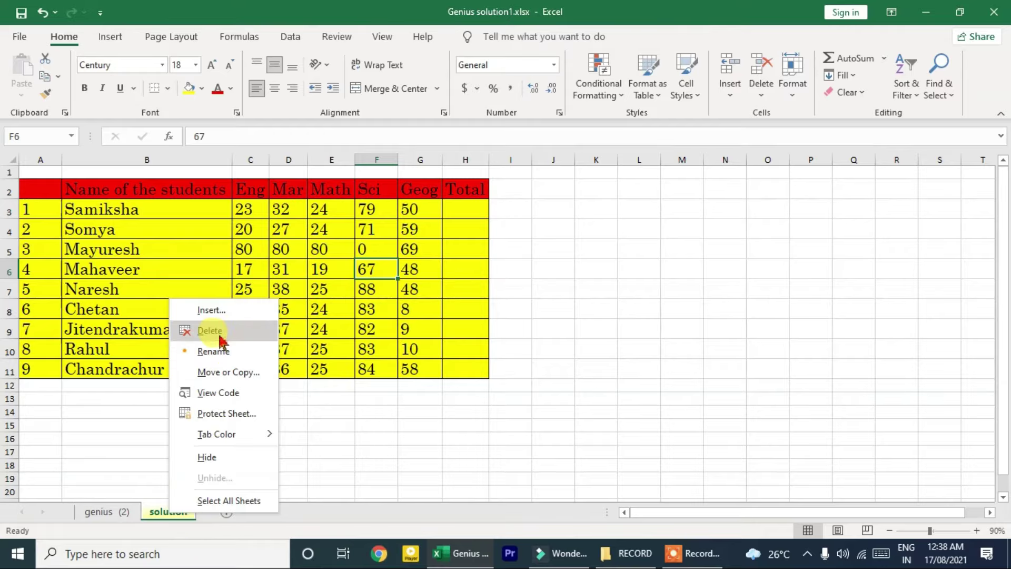
mouse_move(251, 434)
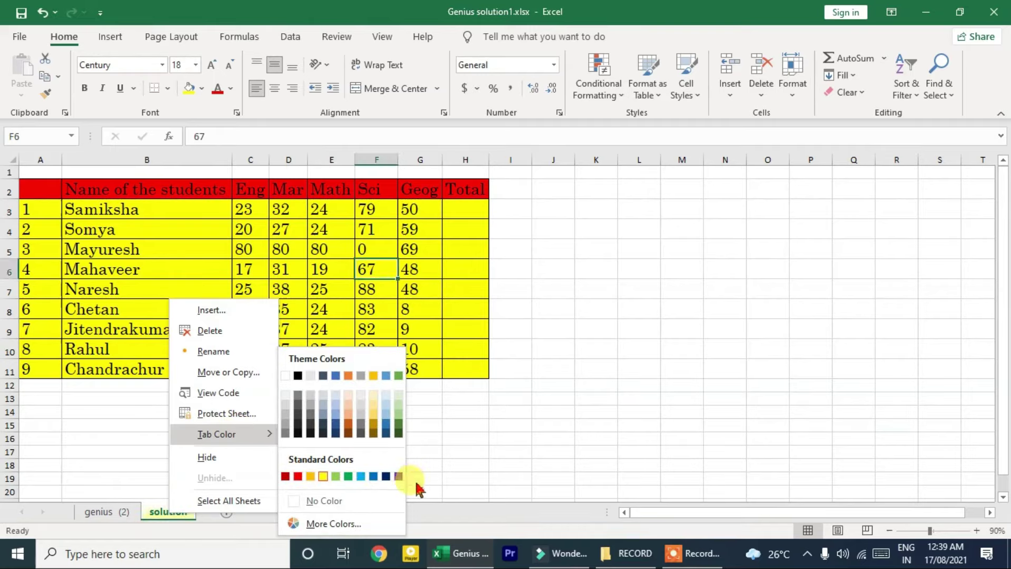
left_click(231, 414)
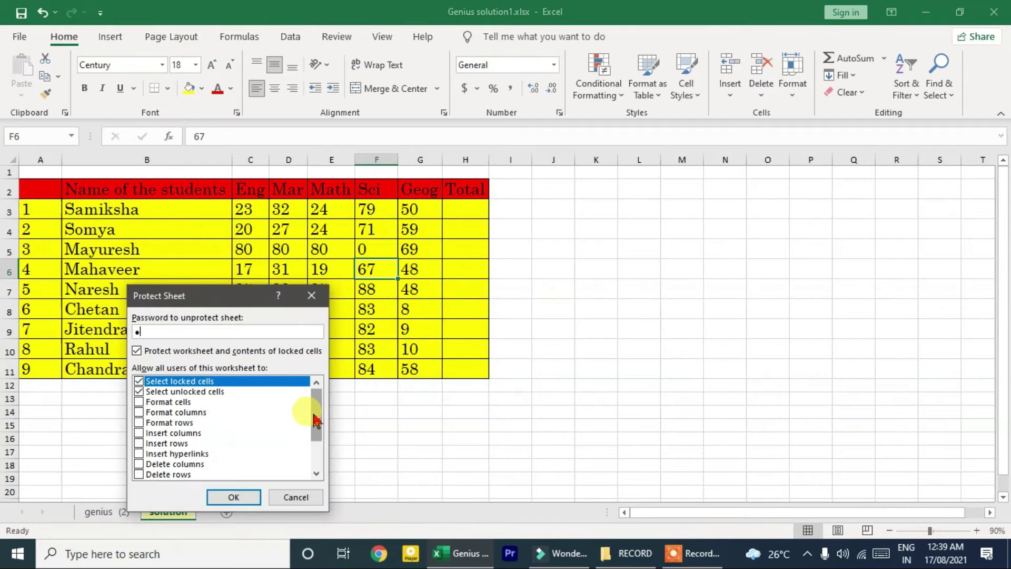
key("Return")
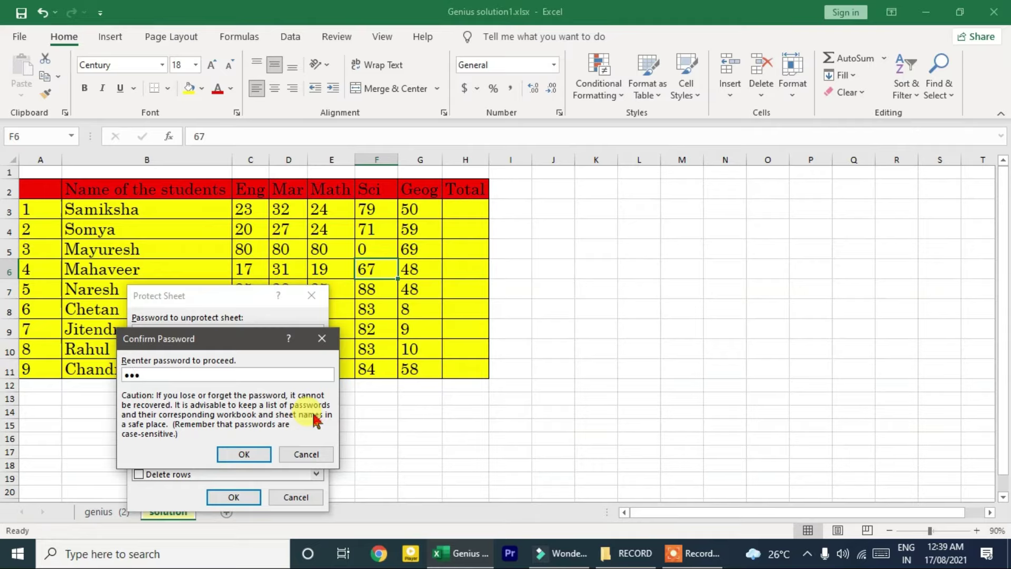
key("Return")
- Try to delete the contents of B3:I15 and edit cells F8 and C5 on the protected sheet
left_click(327, 289)
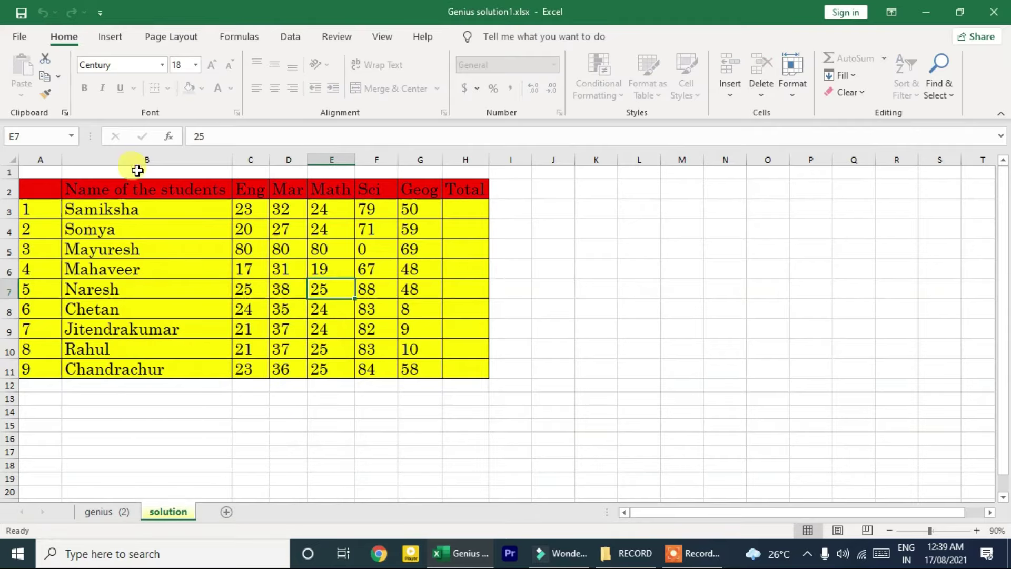
left_click_drag(71, 207, 521, 424)
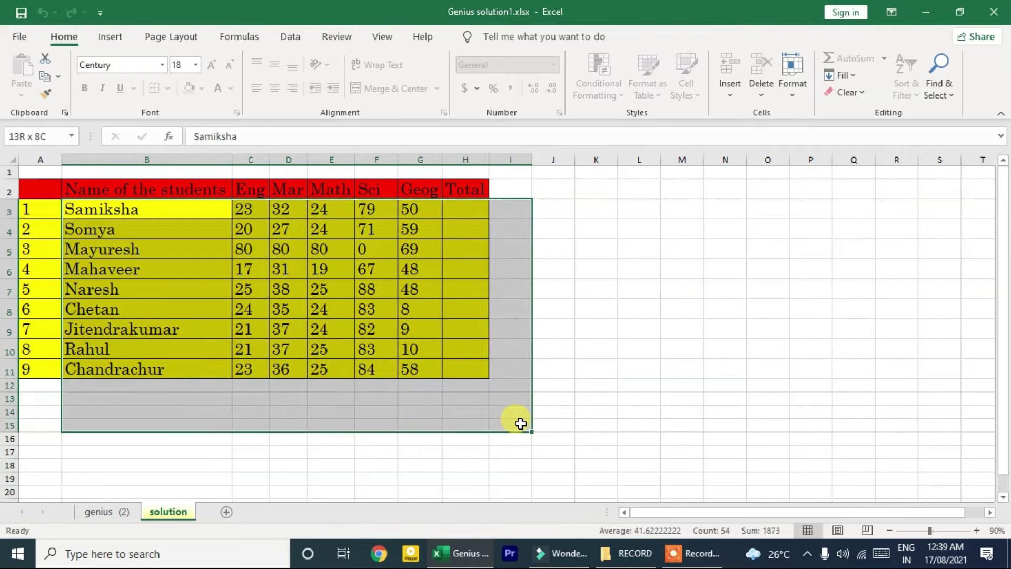
key("Delete")
left_click(514, 319)
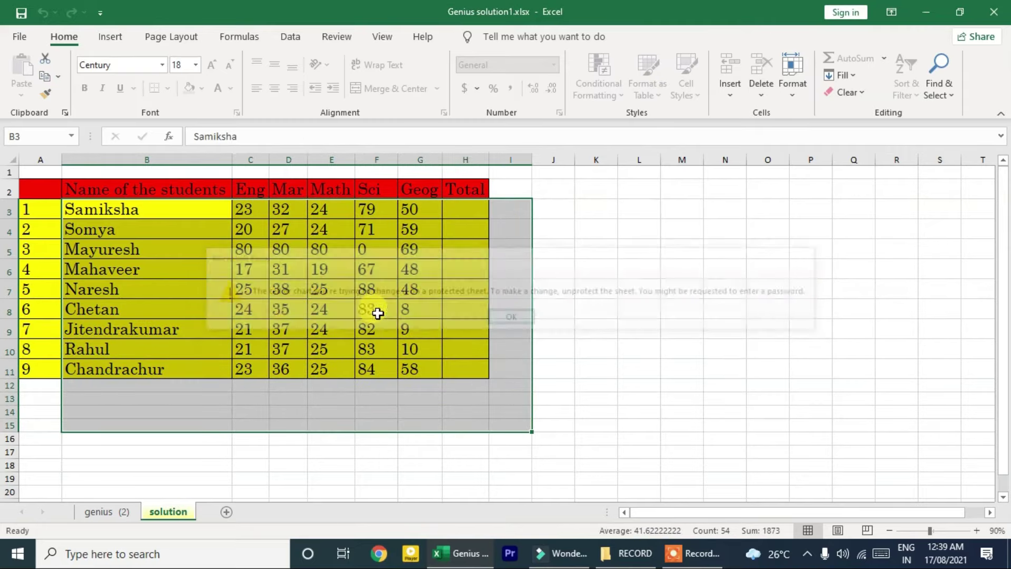
double_click(366, 312)
left_click(508, 322)
double_click(251, 245)
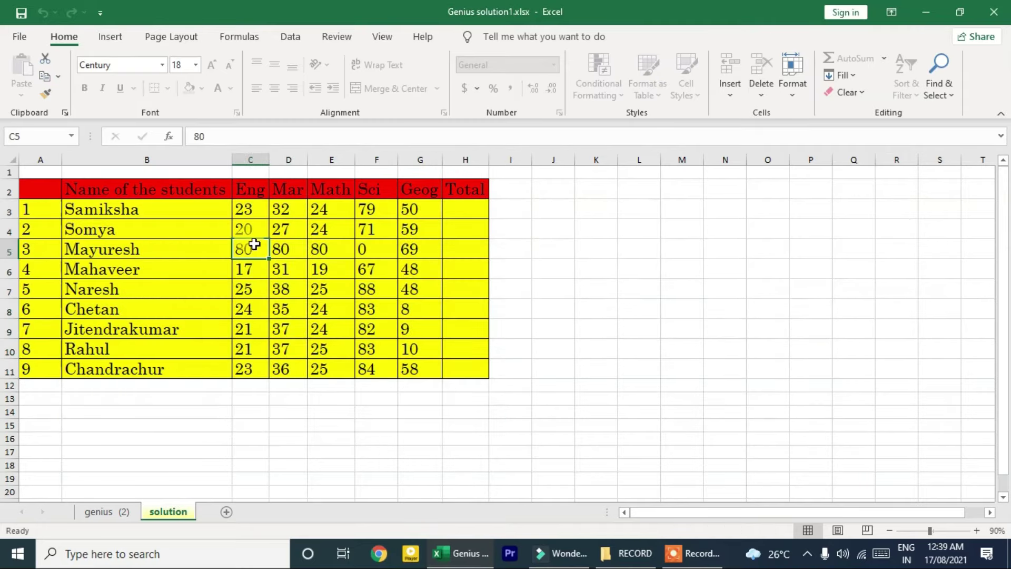
left_click(519, 319)
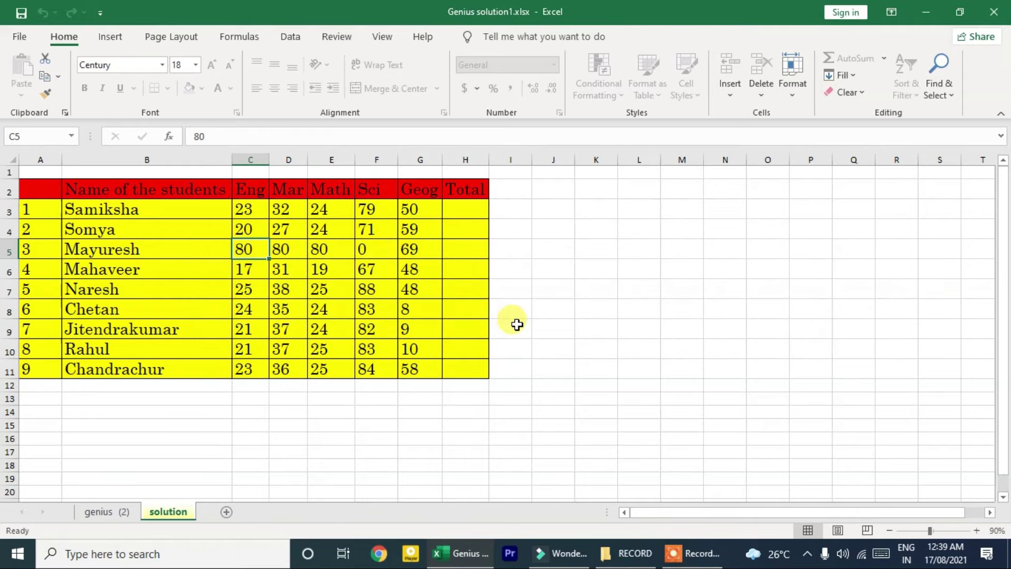
- Unprotect the solution worksheet by entering the sheet password
right_click(174, 518)
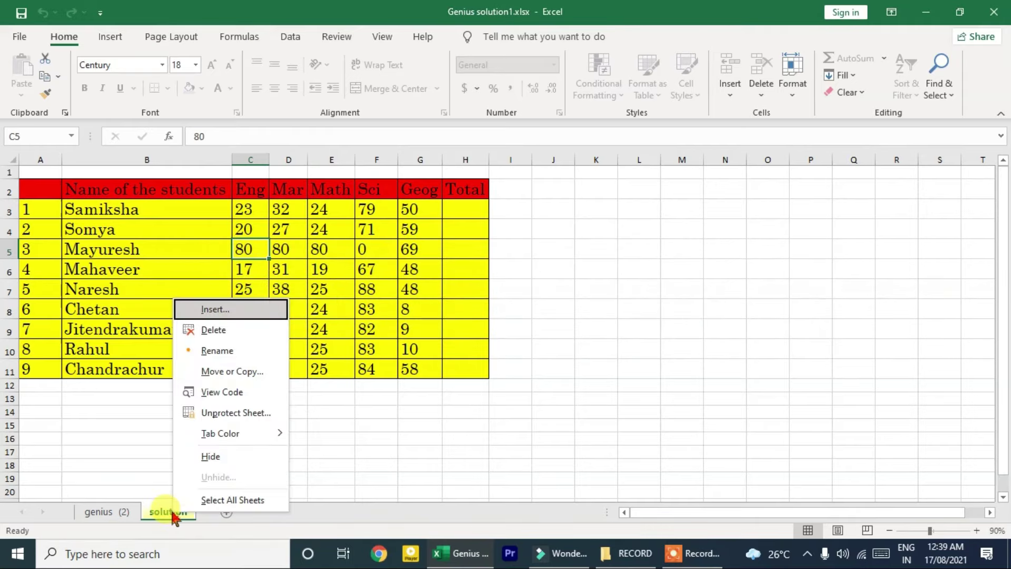
left_click(216, 416)
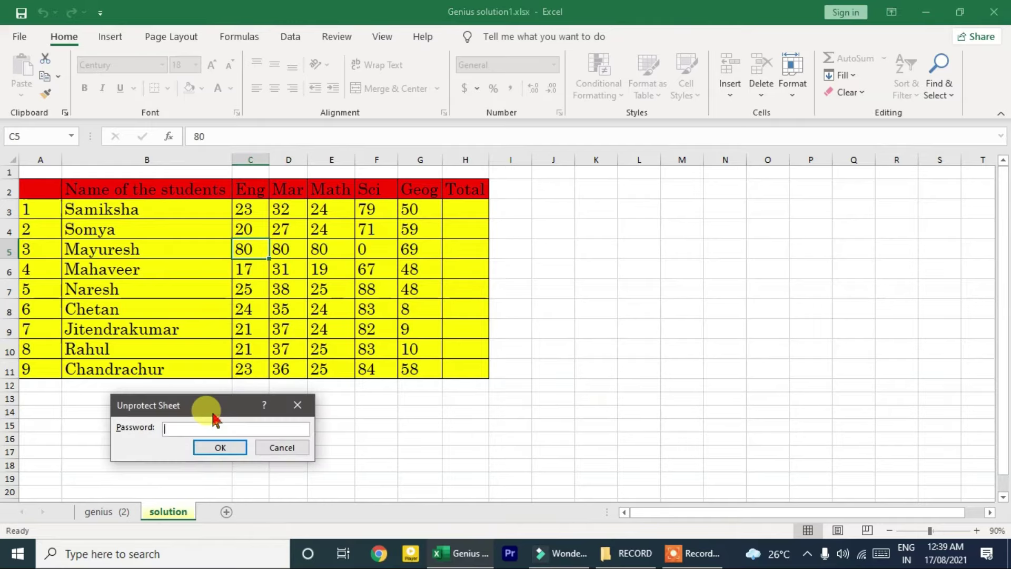
type("•••")
key("Return")
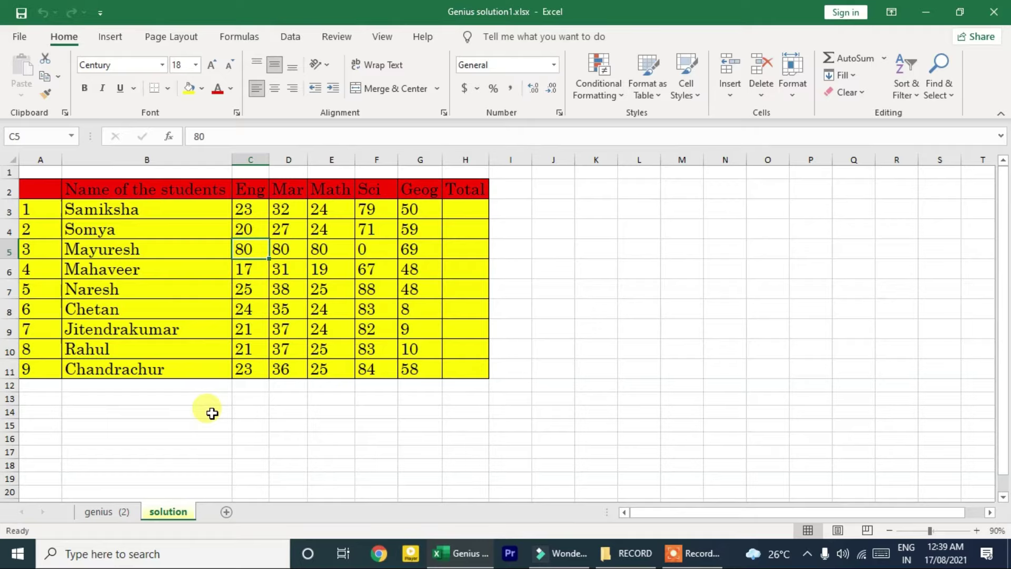
- Clear the student's name in cell B5 and undo the deletion
left_click(191, 247)
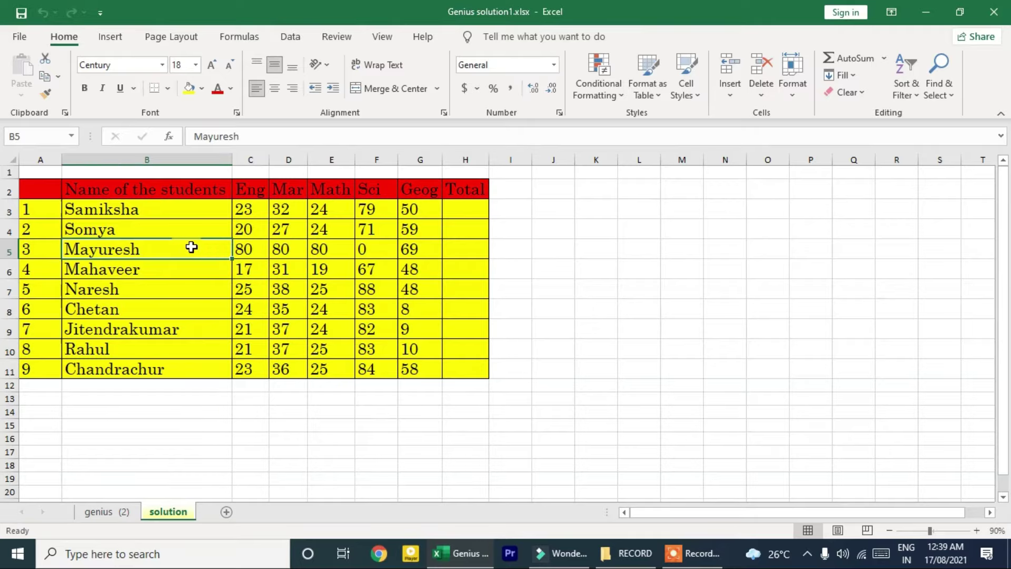
key("BackSpace")
key("Return")
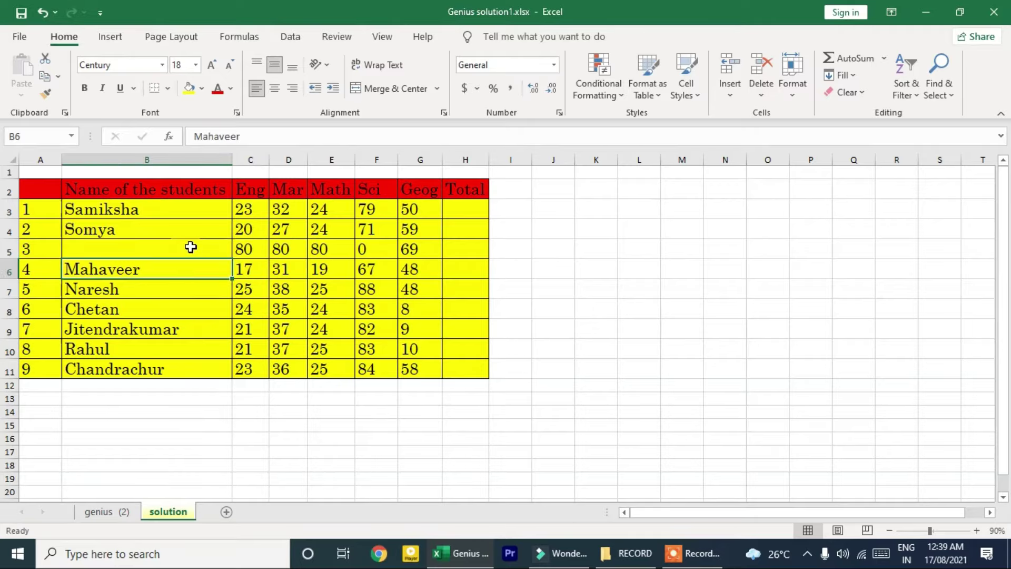
key("ctrl+z")
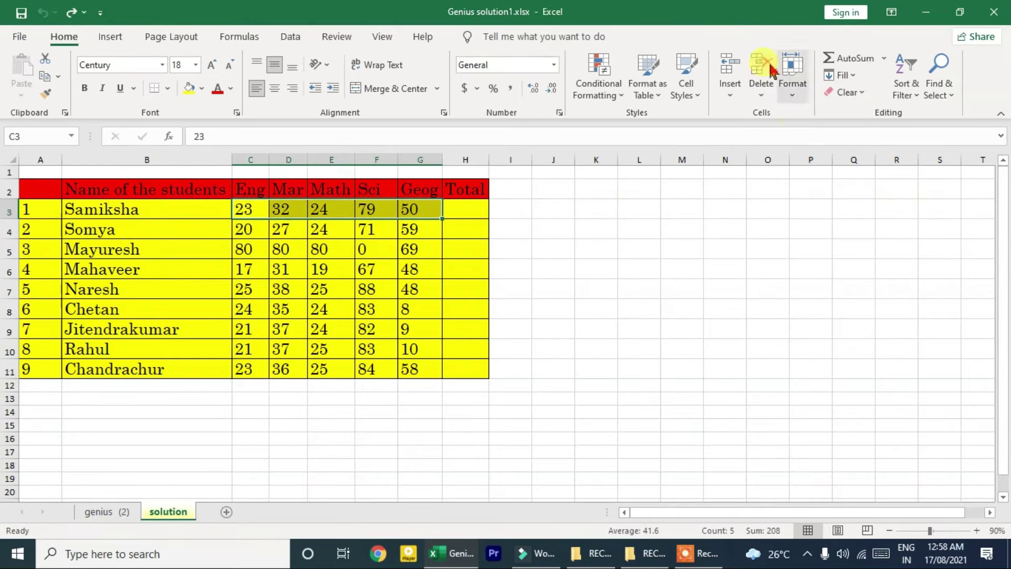
- Examine the Accounting, Time, Special and Number formats for C3:G3 in Format Cells and leave without applying any
left_click(805, 99)
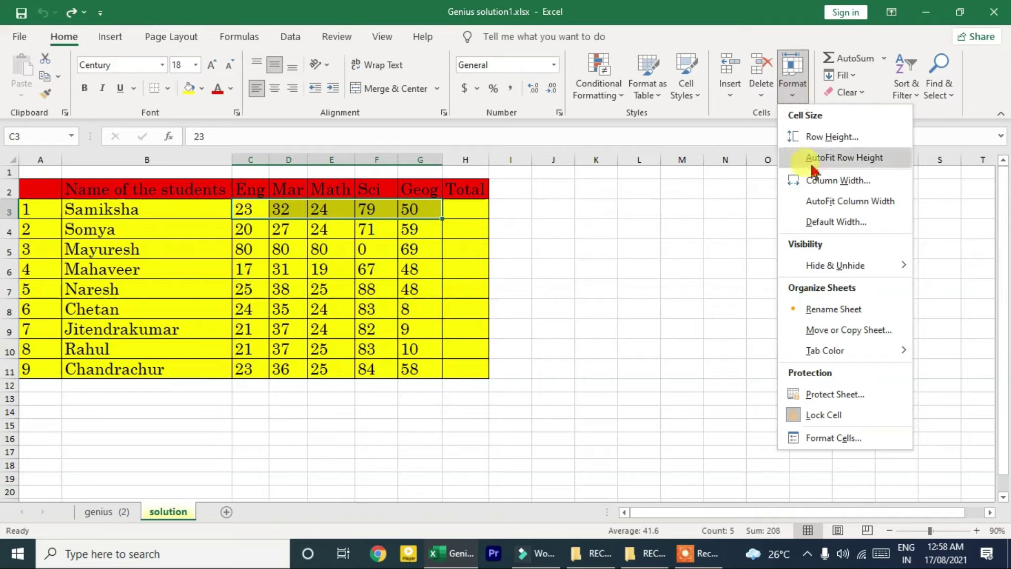
left_click(849, 437)
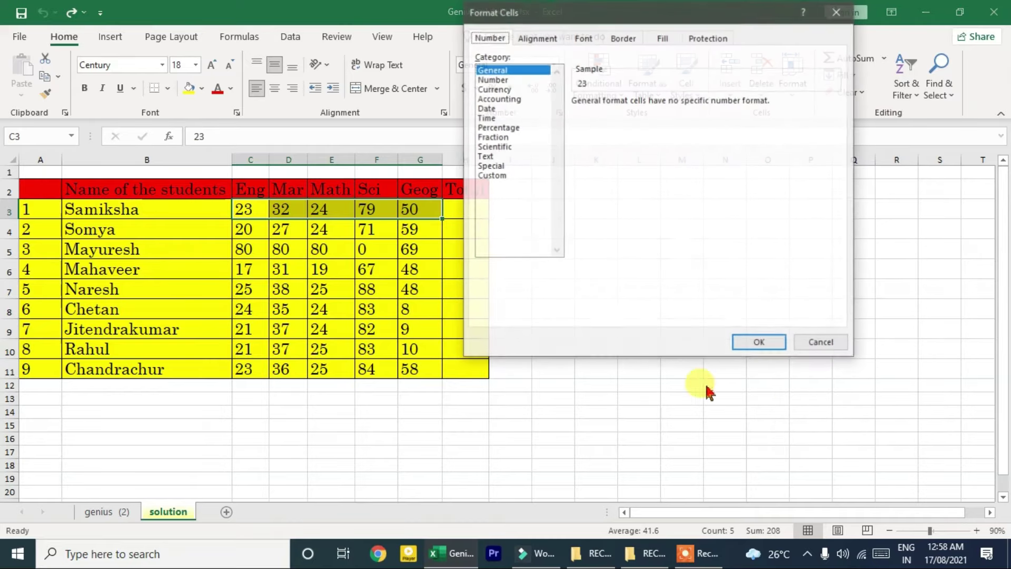
left_click(511, 99)
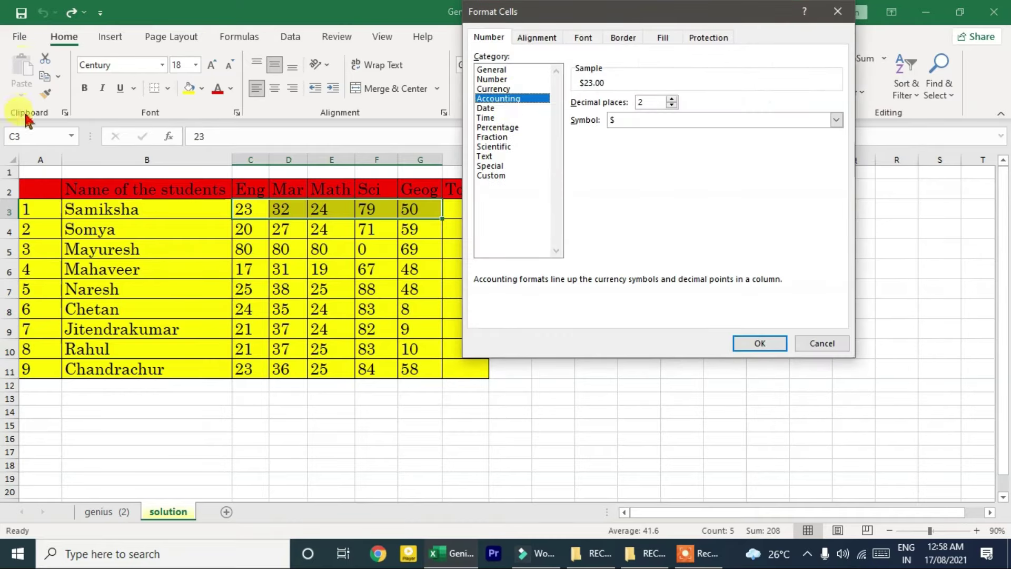
left_click(506, 118)
left_click(503, 166)
left_click(507, 98)
left_click(508, 79)
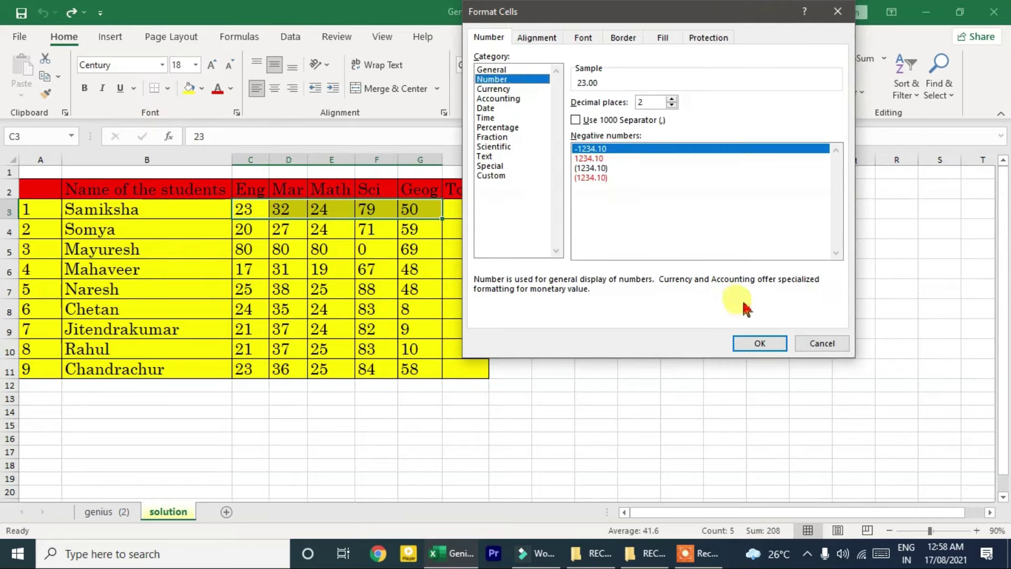
left_click(819, 343)
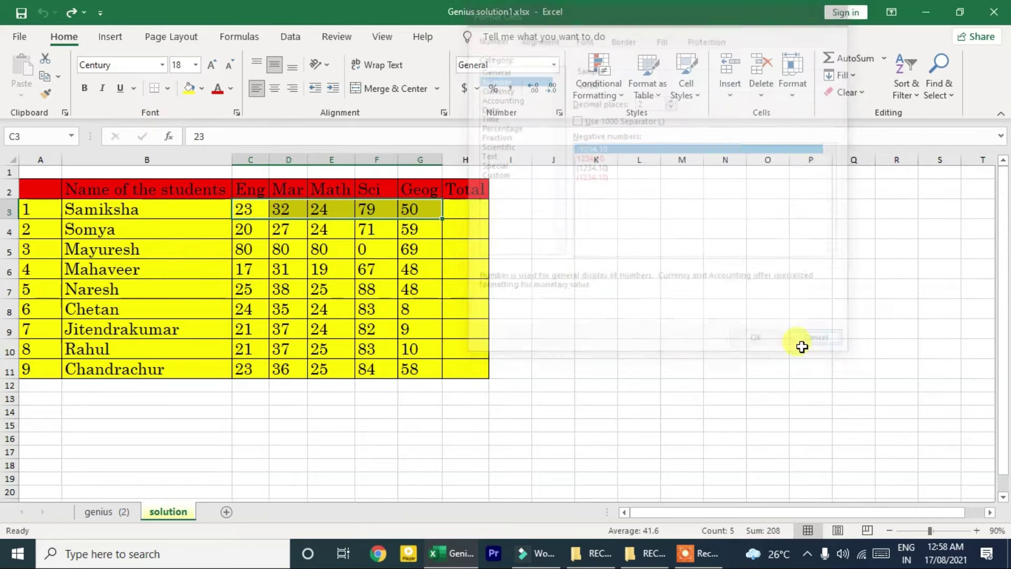
left_click(600, 311)
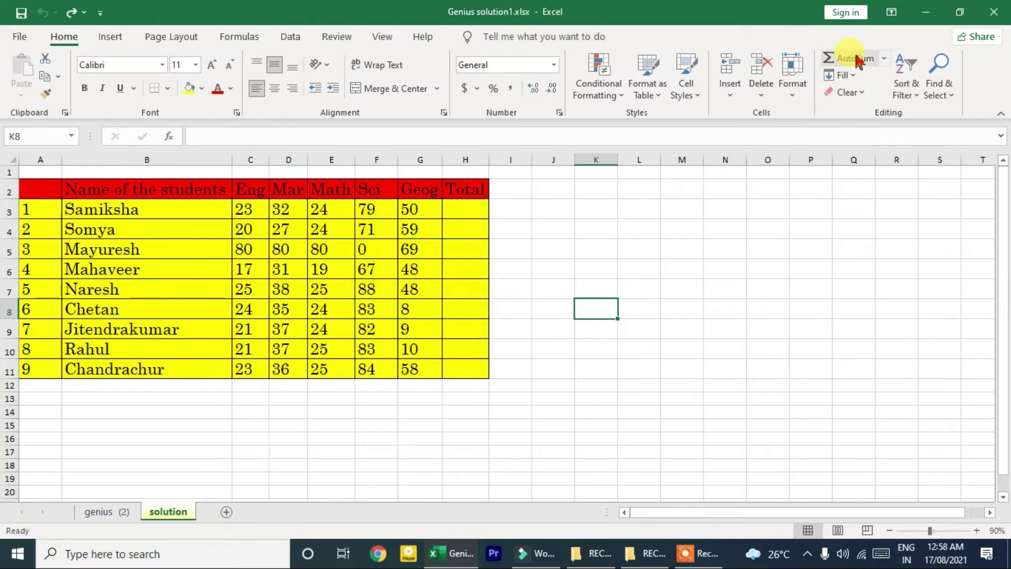
- AutoSum the first student's marks in C3:G3 into the Total column
left_click(437, 208)
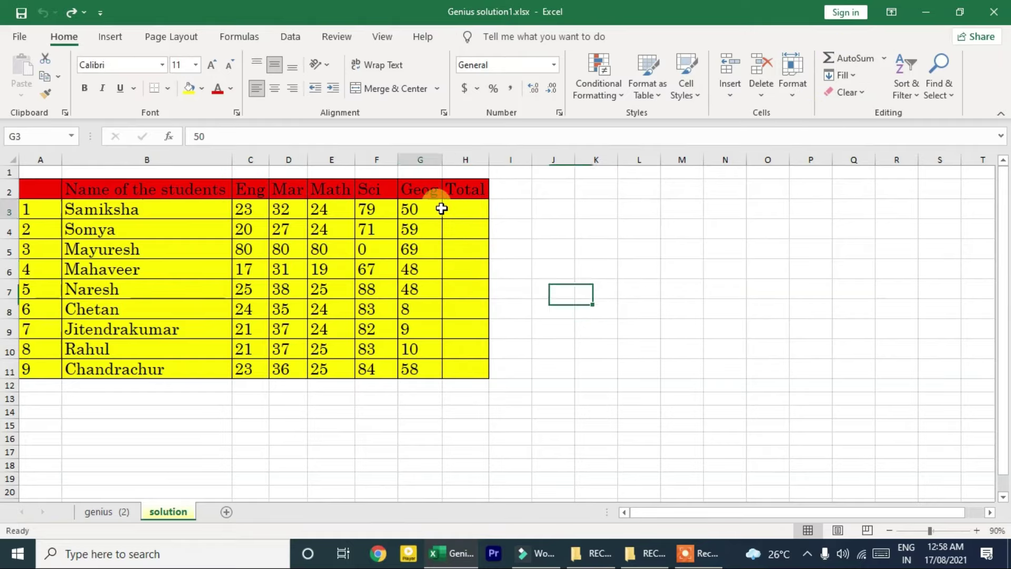
left_click_drag(249, 212, 413, 210)
left_click(569, 213)
left_click_drag(233, 207, 437, 208)
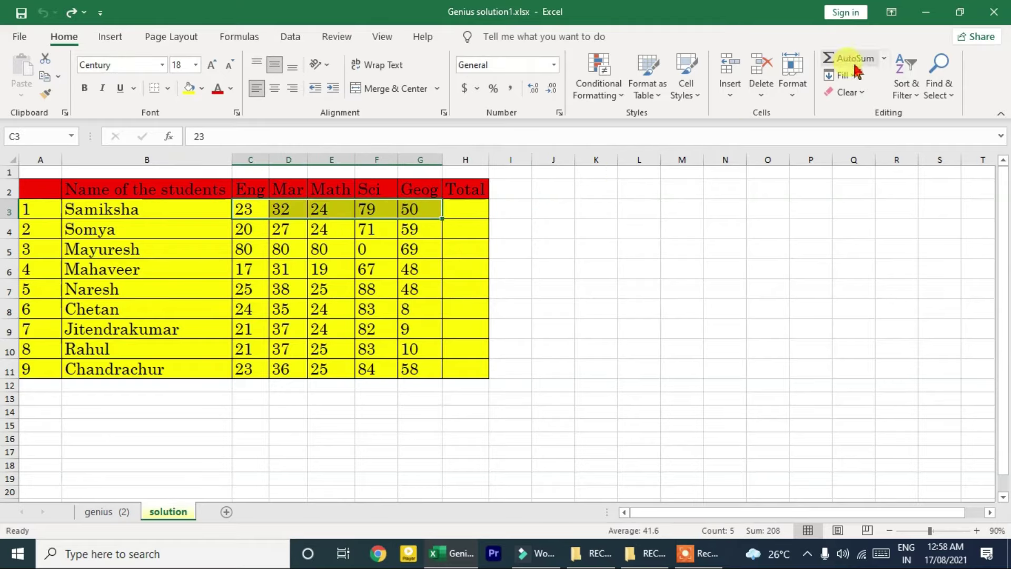
left_click(835, 59)
left_click(693, 207)
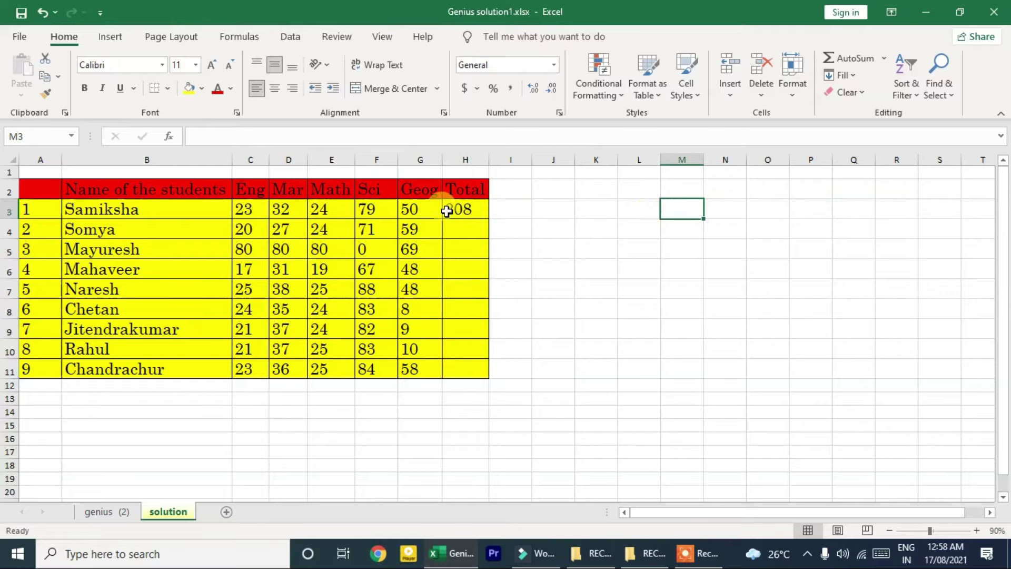
left_click(447, 211)
- Enter the formula =sum(C4:G4) in cell H4 to total the second student's marks
left_click(472, 235)
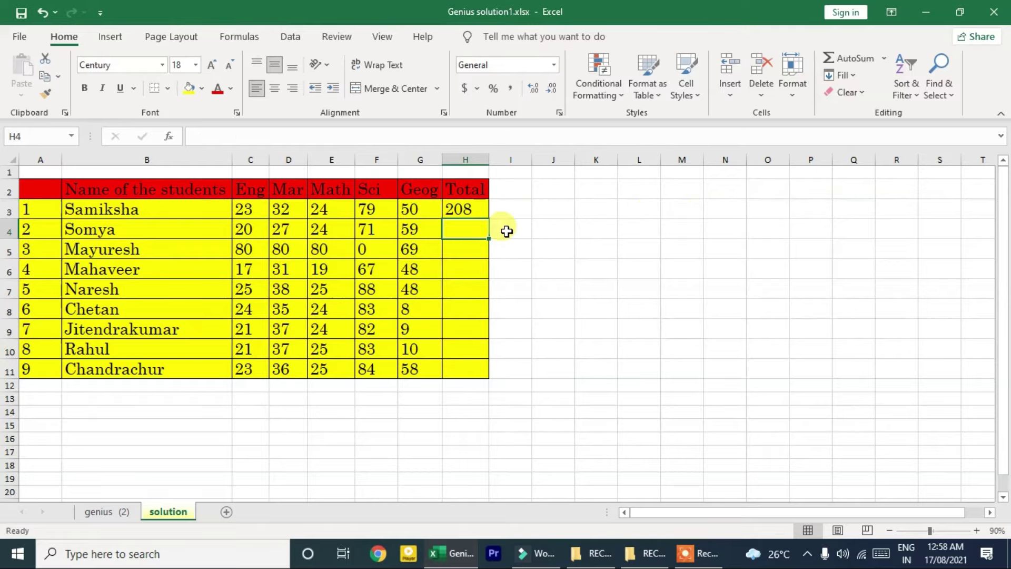
type("=")
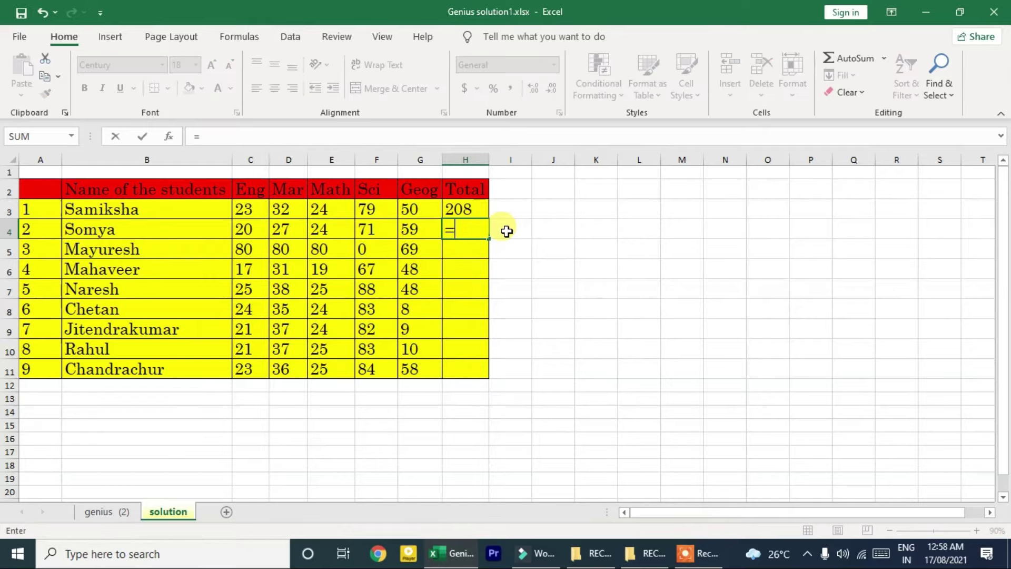
type("sum")
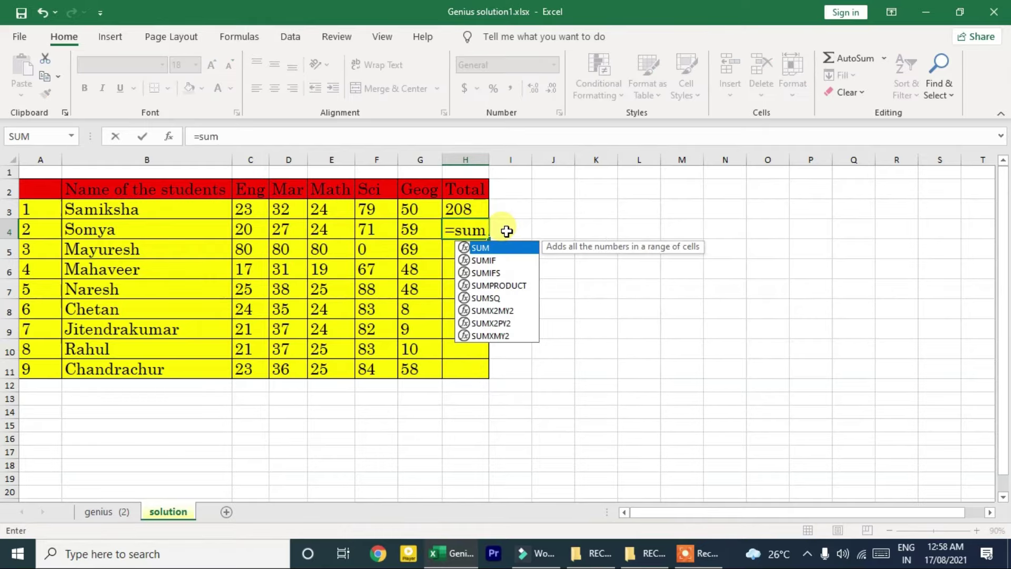
type("(")
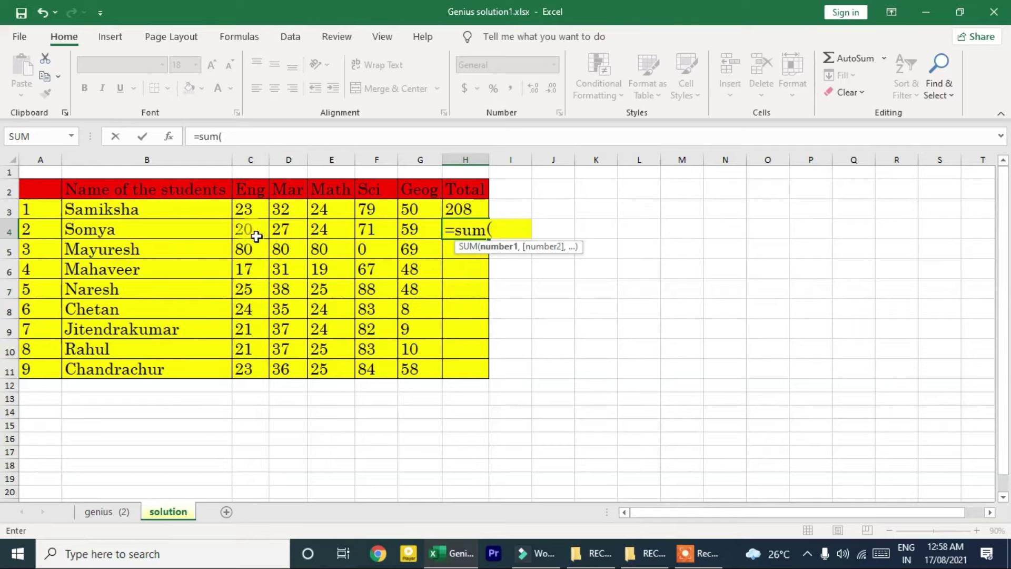
left_click_drag(243, 233, 423, 232)
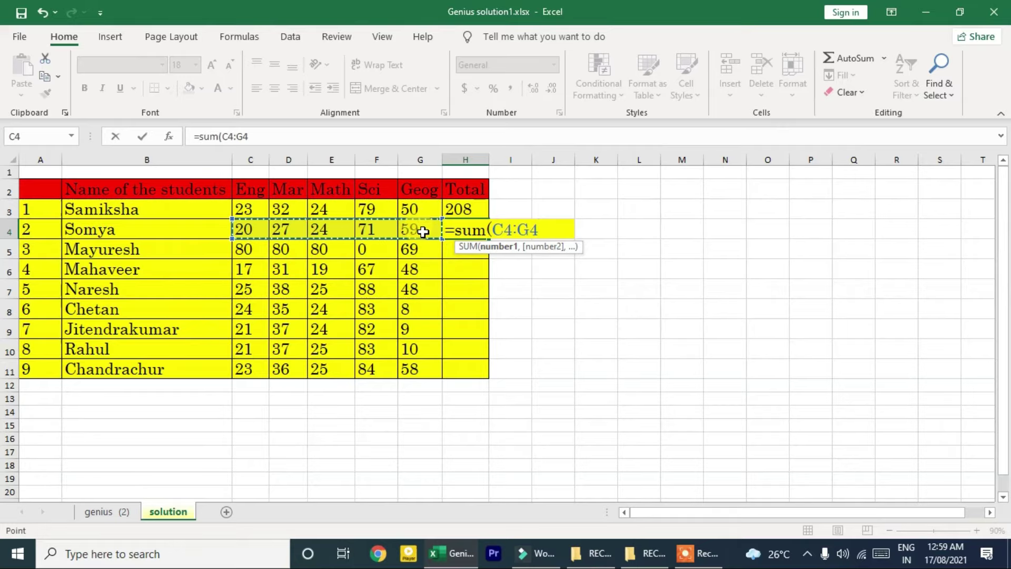
type(")")
key("Return")
left_click(495, 264)
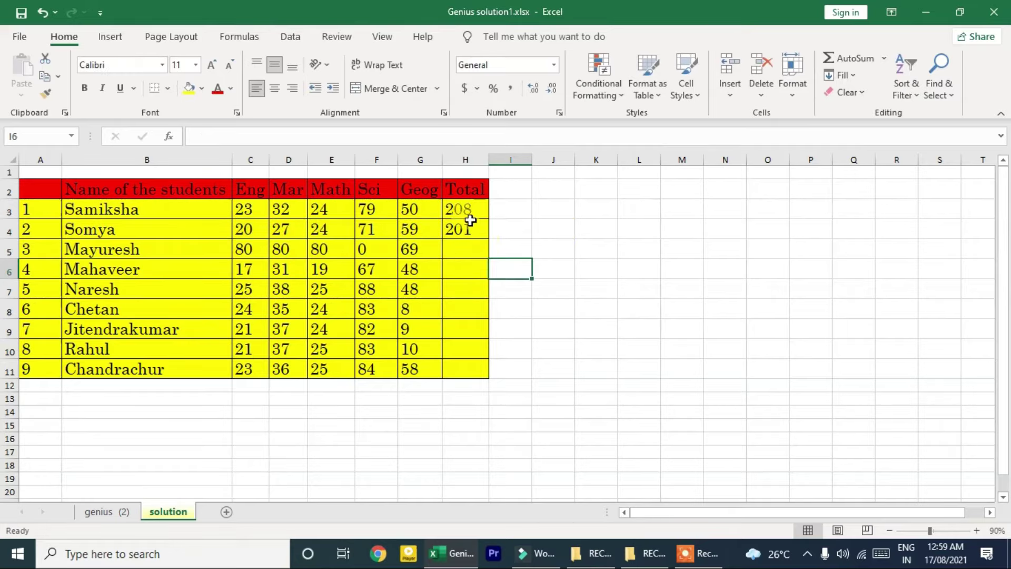
- Fill the SUM formula in cell H4 down the Total column to H11
left_click(470, 226)
left_click(468, 203)
left_click(467, 225)
left_click(467, 212)
left_click(468, 233)
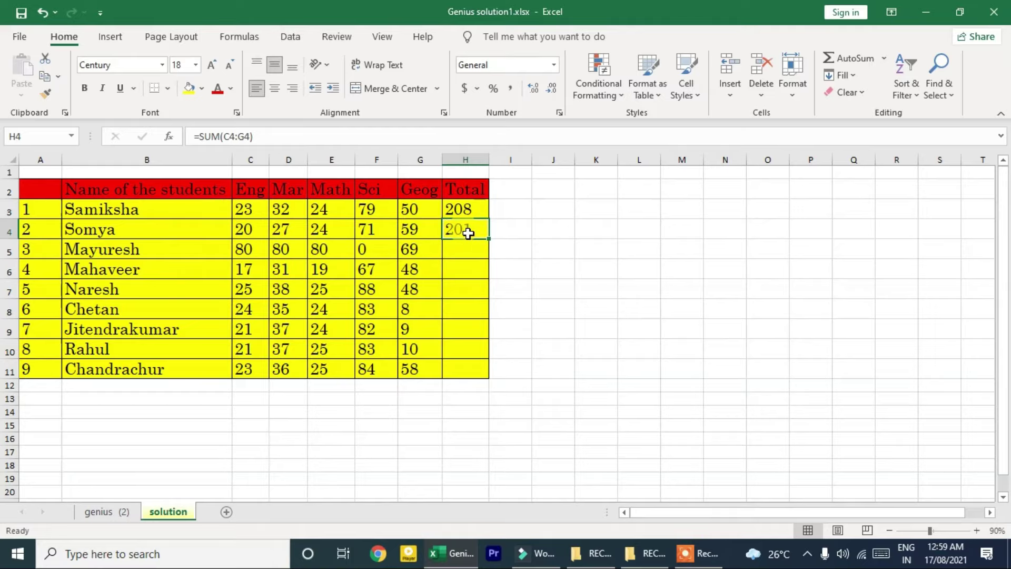
left_click_drag(489, 239, 492, 384)
- Review the students' totals in H3:H11
left_click(468, 214)
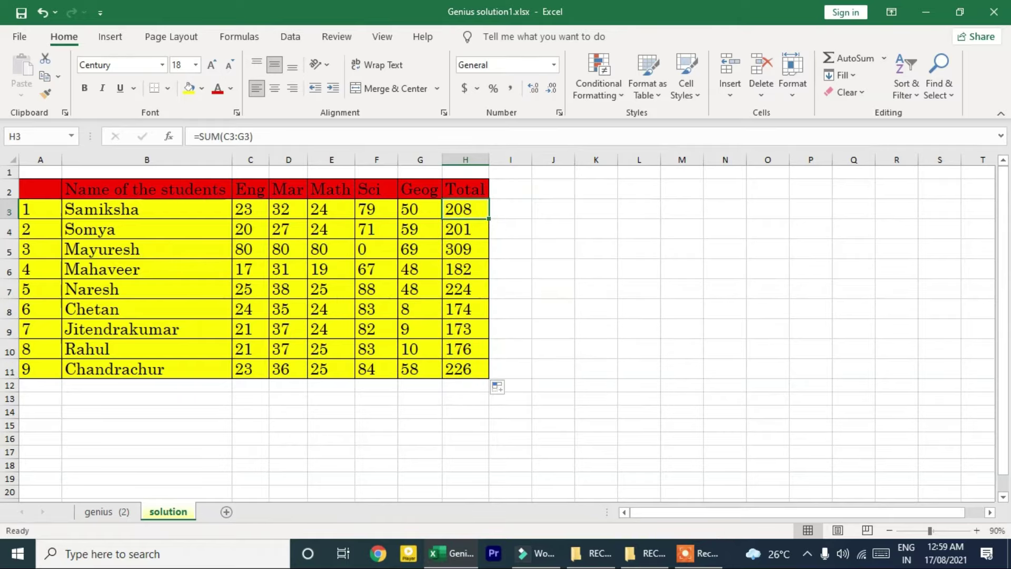
left_click_drag(489, 218, 489, 219)
left_click_drag(488, 277, 488, 357)
left_click(553, 349)
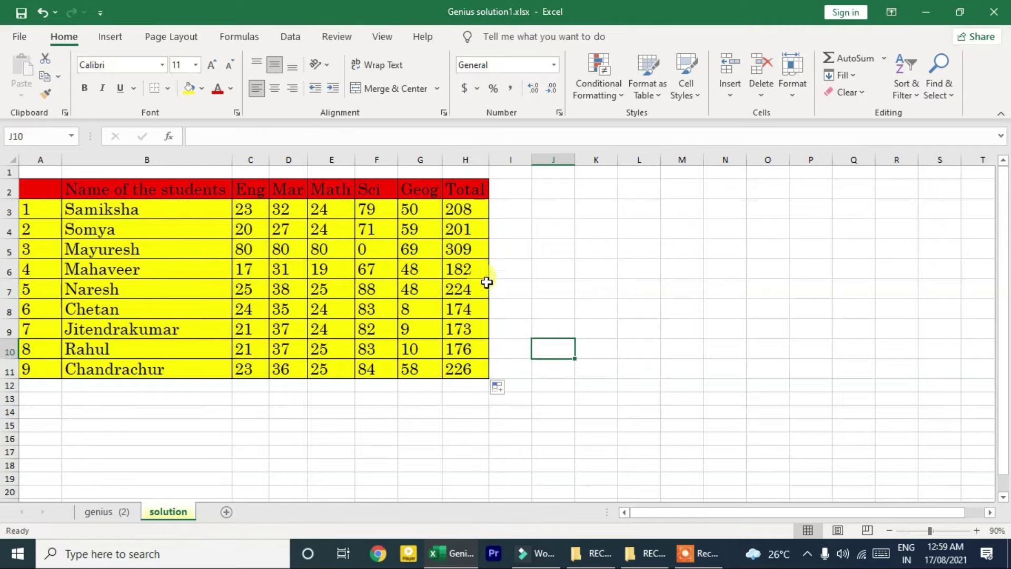
left_click_drag(480, 213, 474, 378)
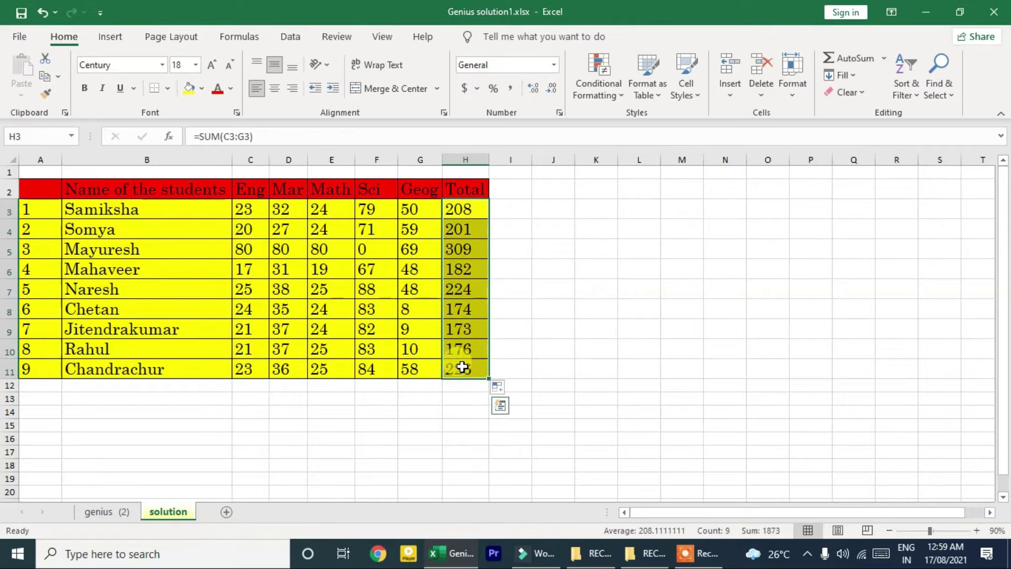
left_click(463, 367)
left_click(492, 310)
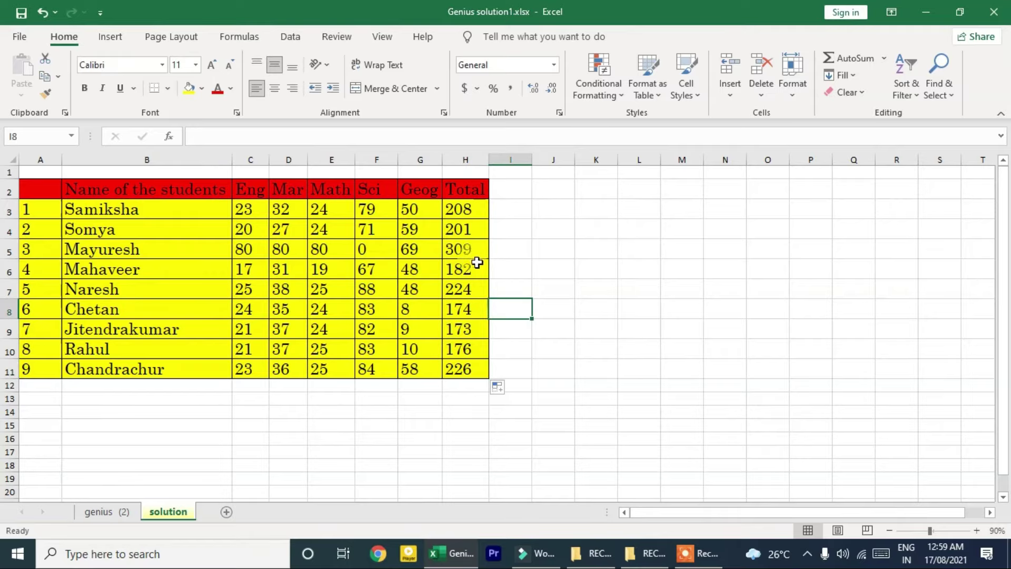
left_click(504, 203)
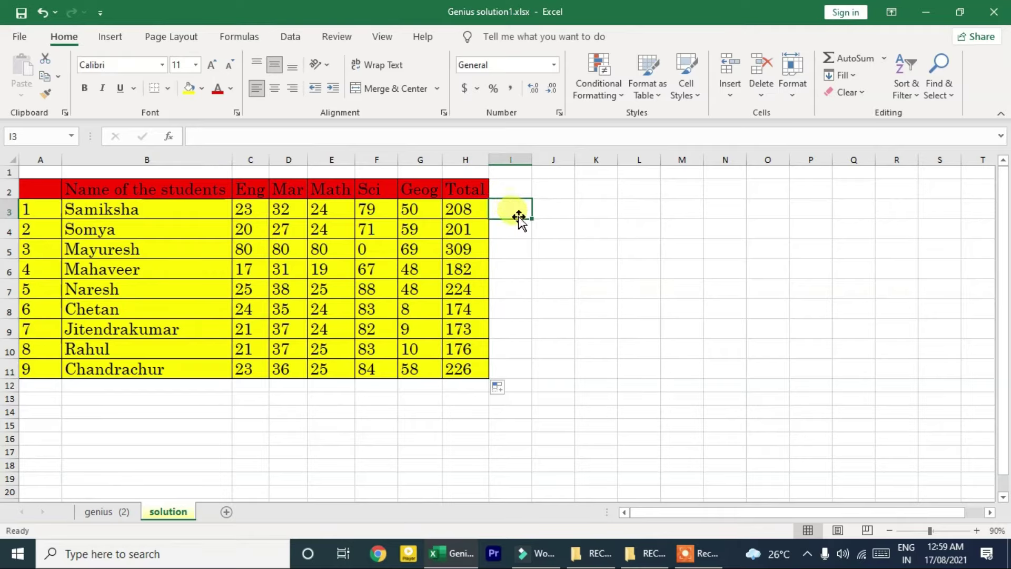
left_click_drag(532, 218, 529, 376)
left_click(519, 300)
left_click_drag(510, 208, 534, 361)
left_click(596, 348)
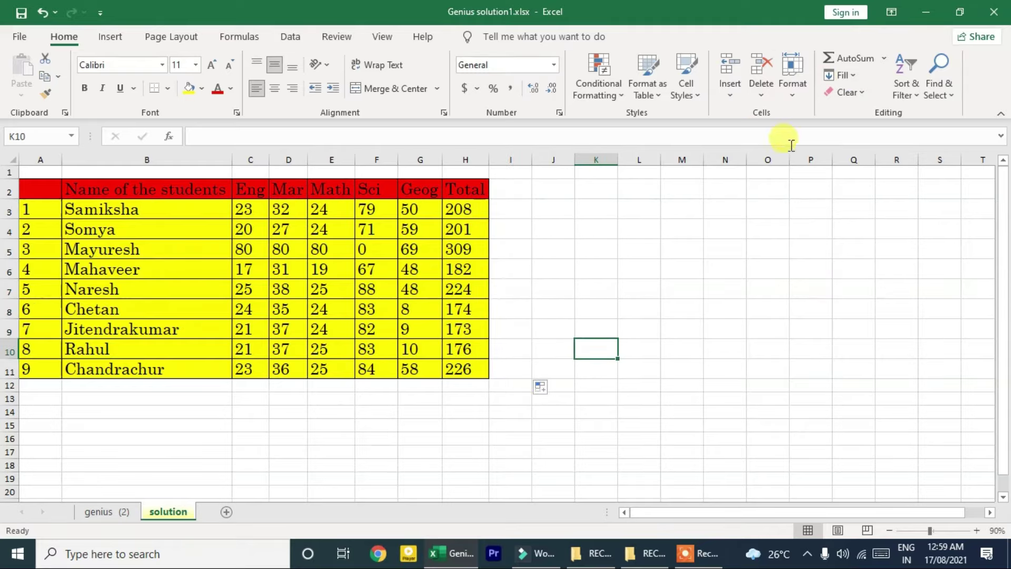
left_click(884, 59)
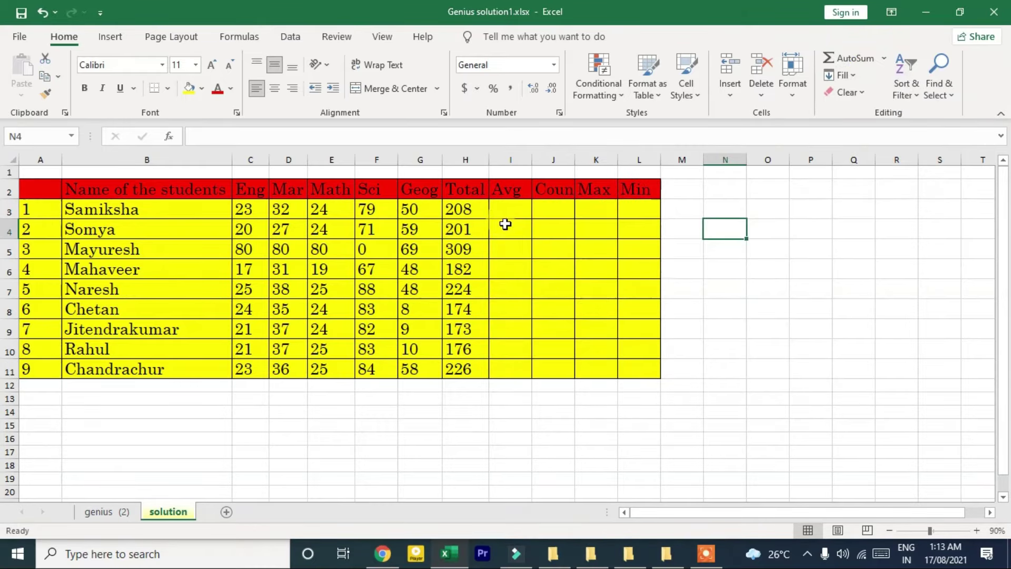
- Enter =AVERAGE(C3:G3) in cell I3 and fill it down the Avg column to I11
left_click(506, 212)
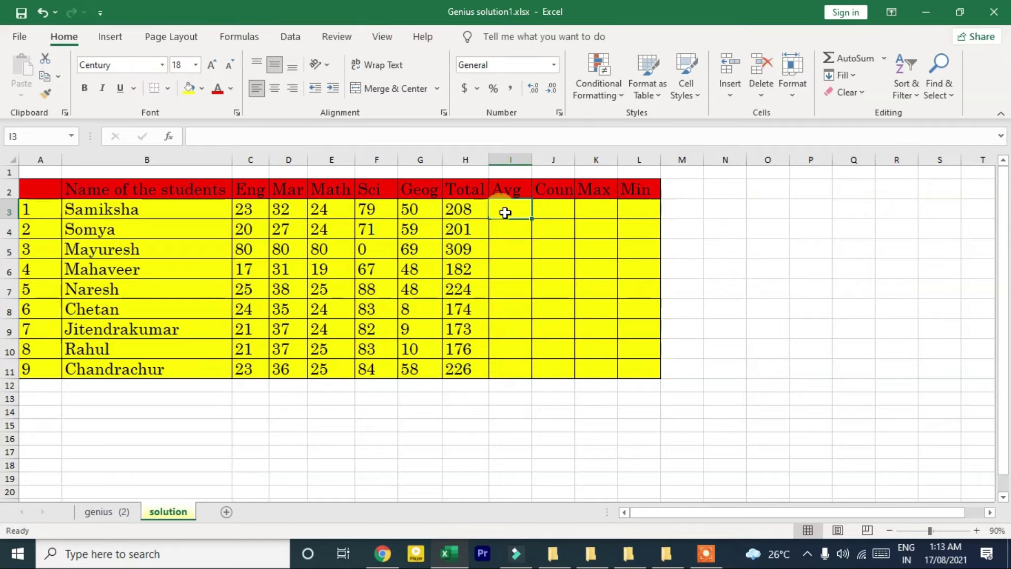
type("=av")
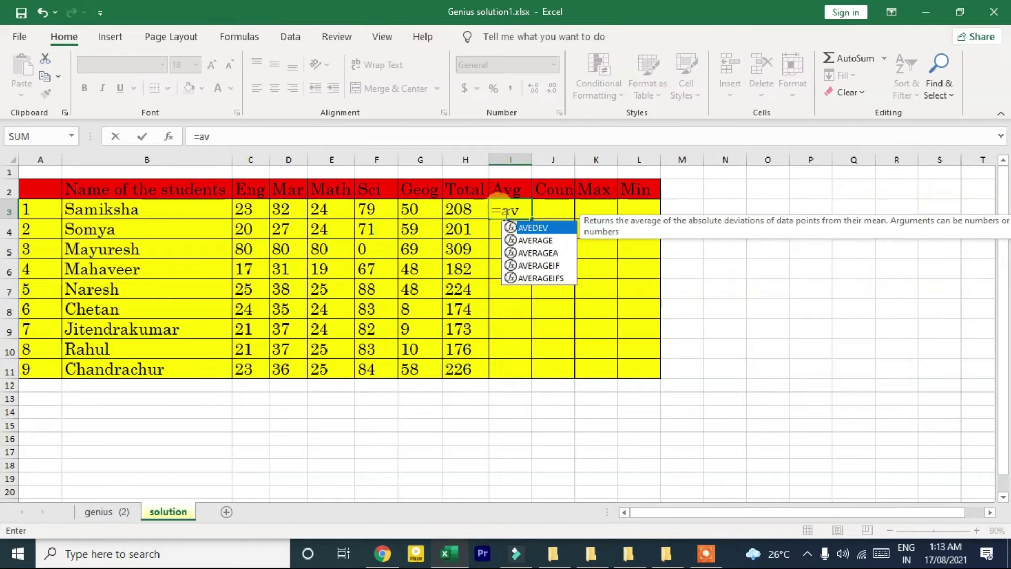
double_click(548, 240)
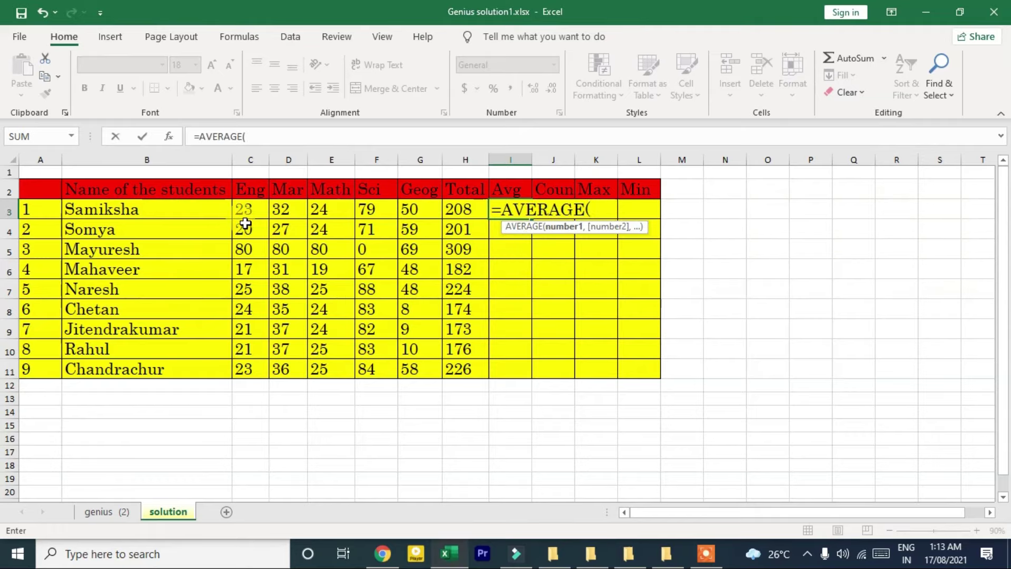
left_click_drag(246, 215, 432, 214)
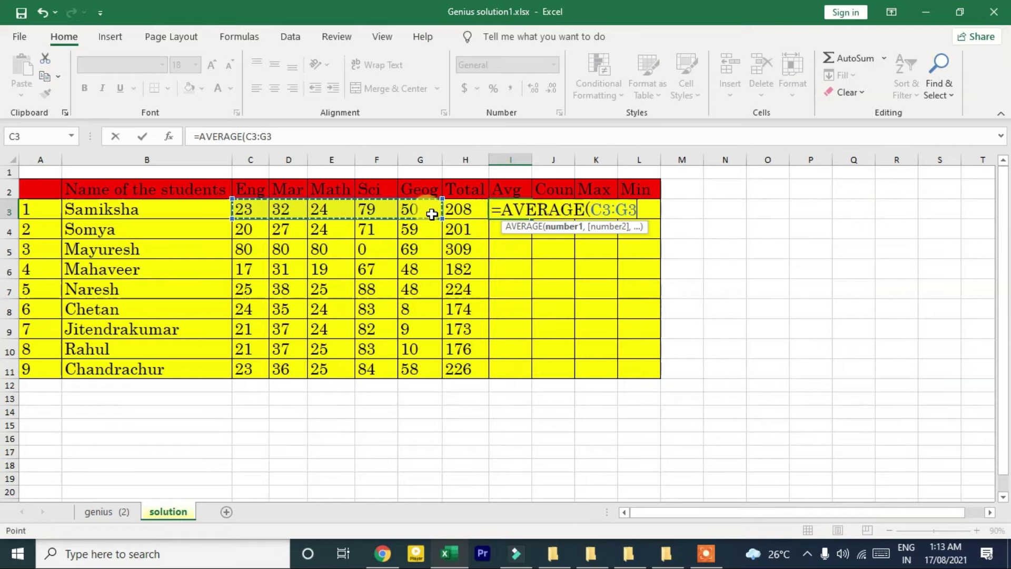
type(")")
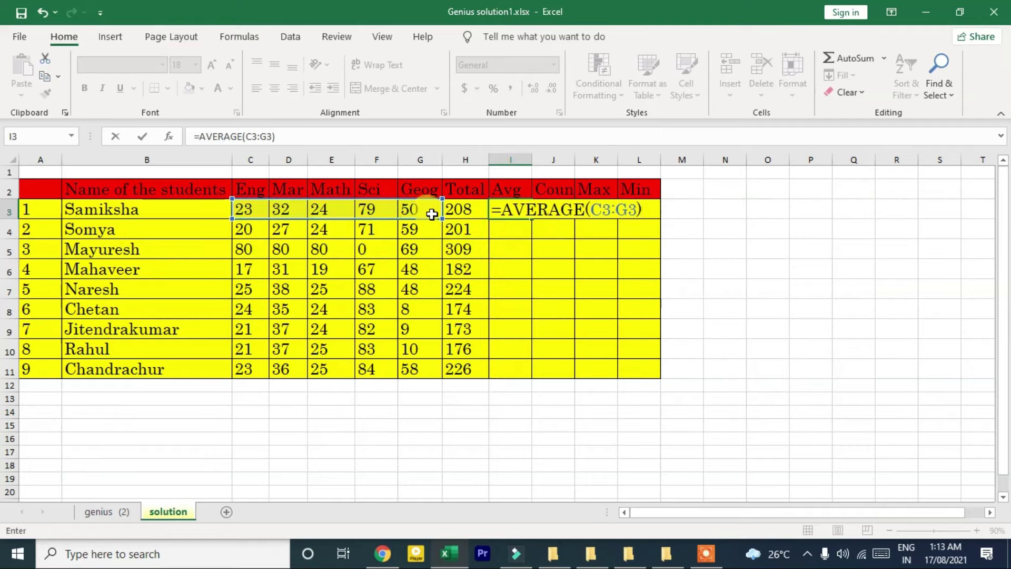
left_click(501, 214)
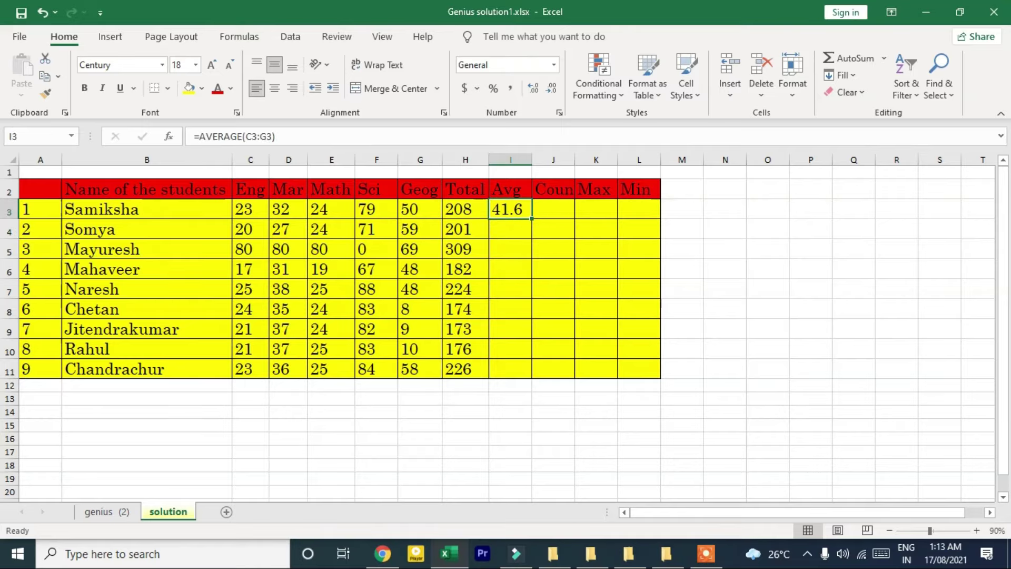
left_click_drag(532, 219, 532, 375)
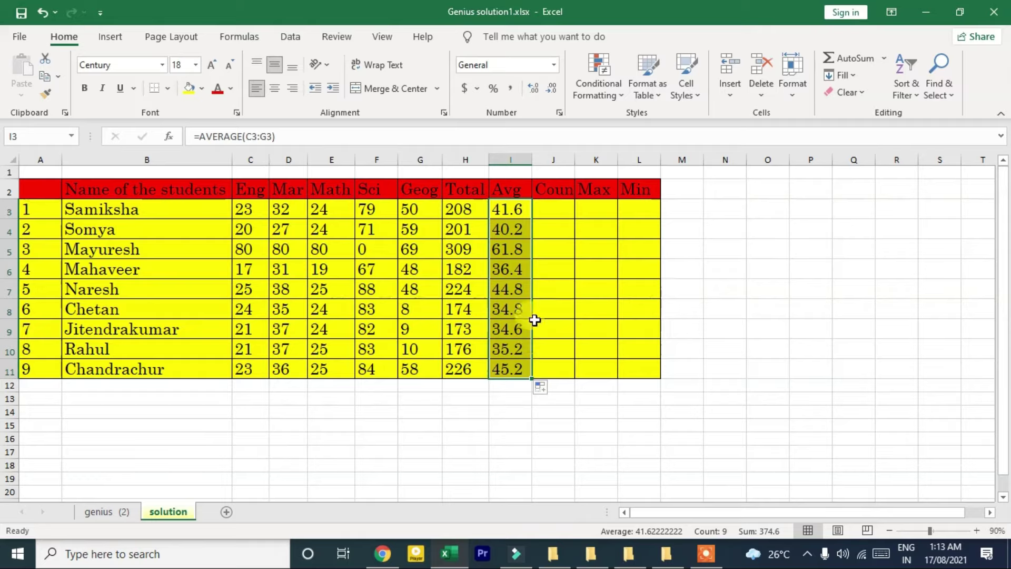
left_click(520, 266)
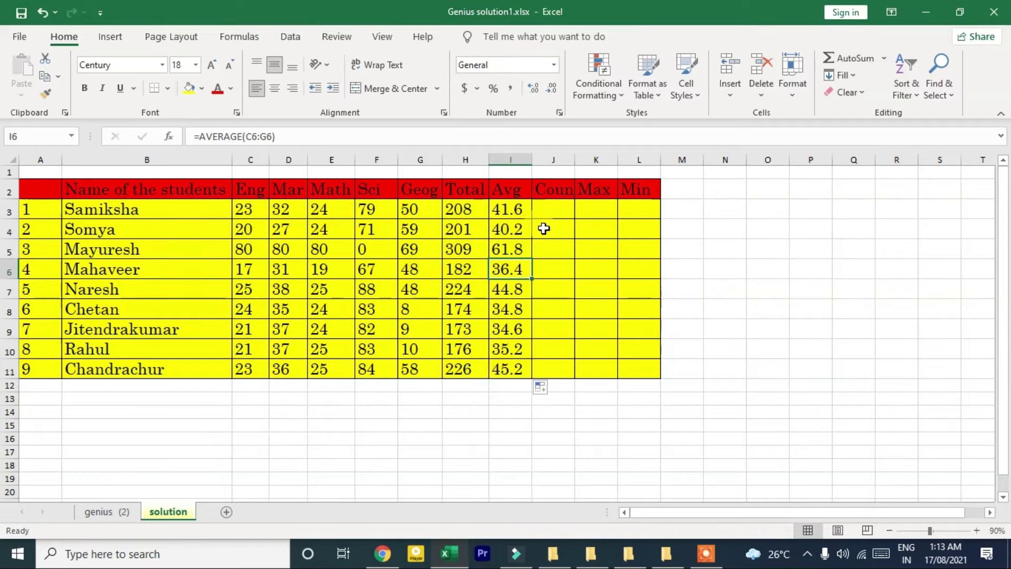
- Autofit column J to its Count header and go through the first student's entries from A3 to I3
left_click(550, 212)
double_click(575, 160)
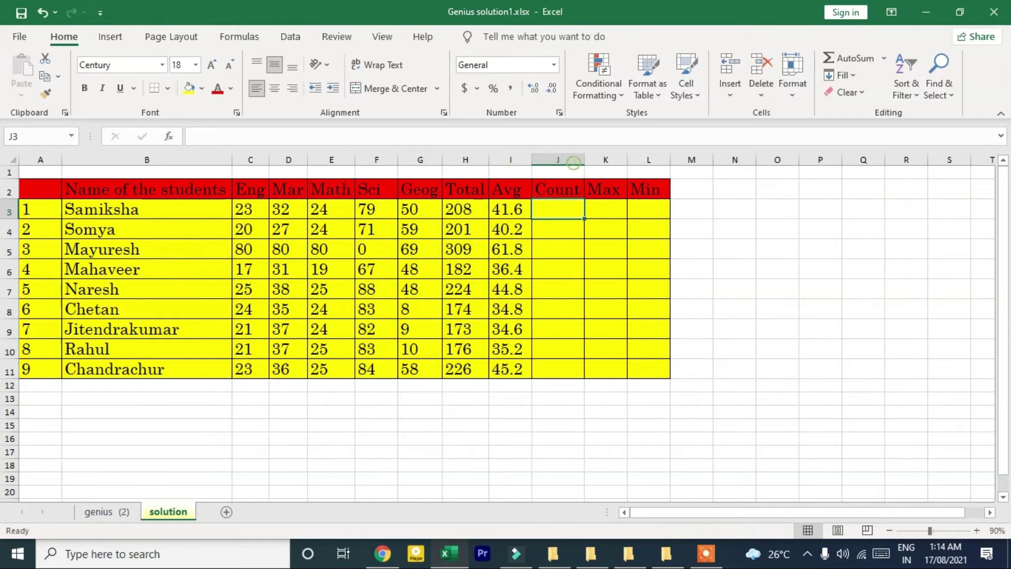
left_click(41, 209)
left_click(244, 207)
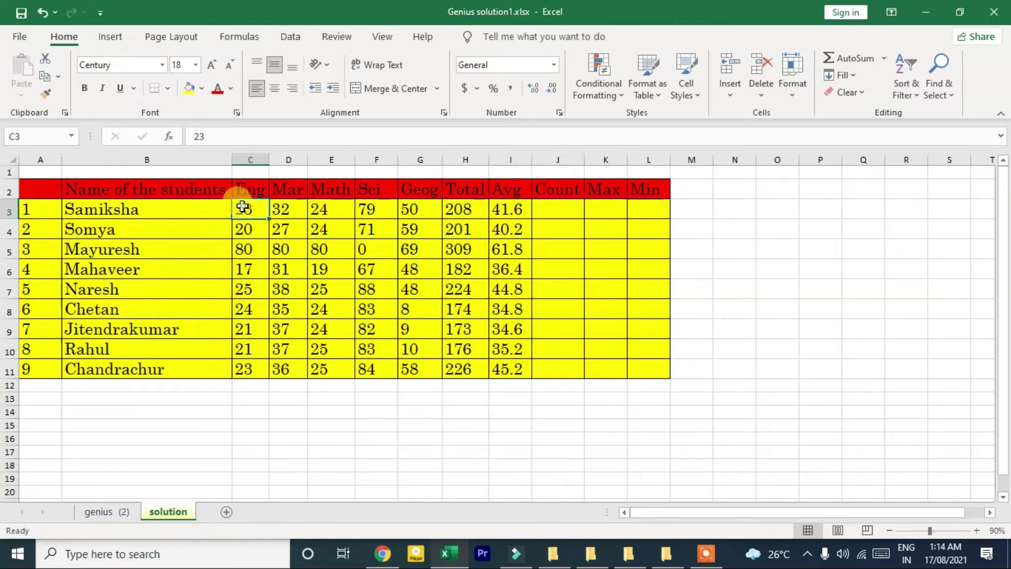
left_click(277, 210)
left_click(335, 215)
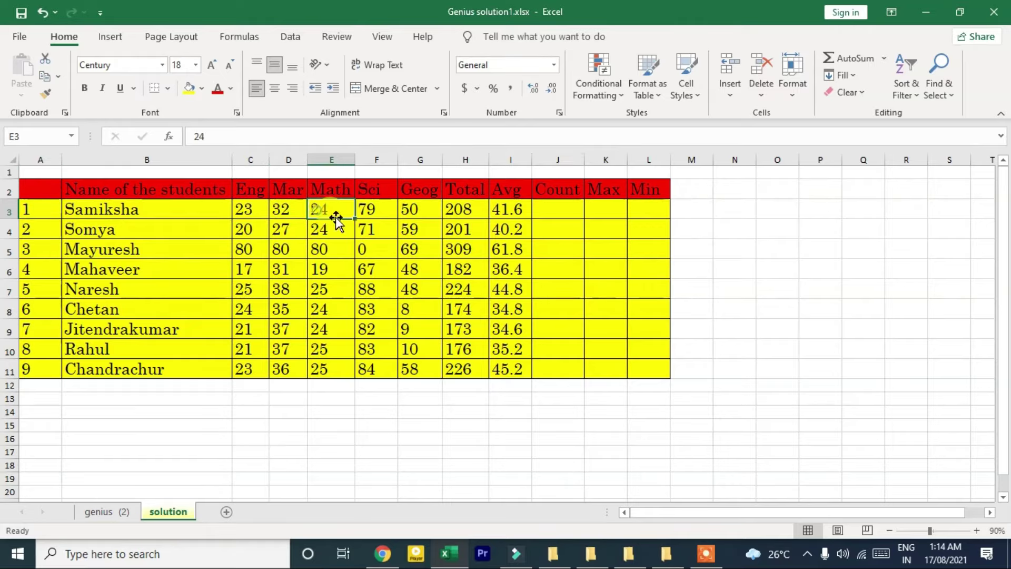
left_click(369, 210)
left_click(413, 213)
left_click(460, 210)
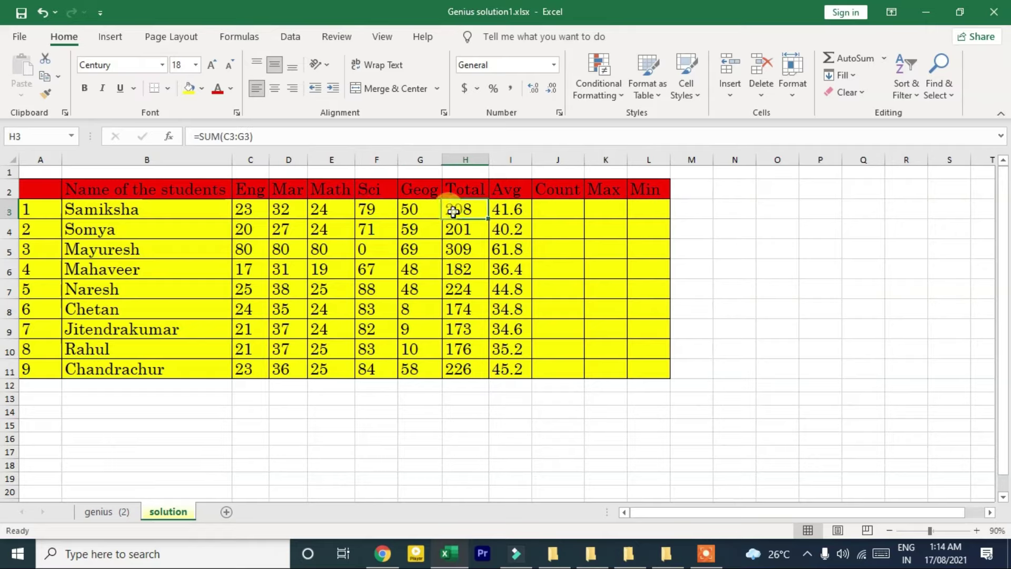
left_click(501, 211)
- Enter the formula =count(A3:I3) in cell J3 to count the first student's numeric entries
left_click(554, 216)
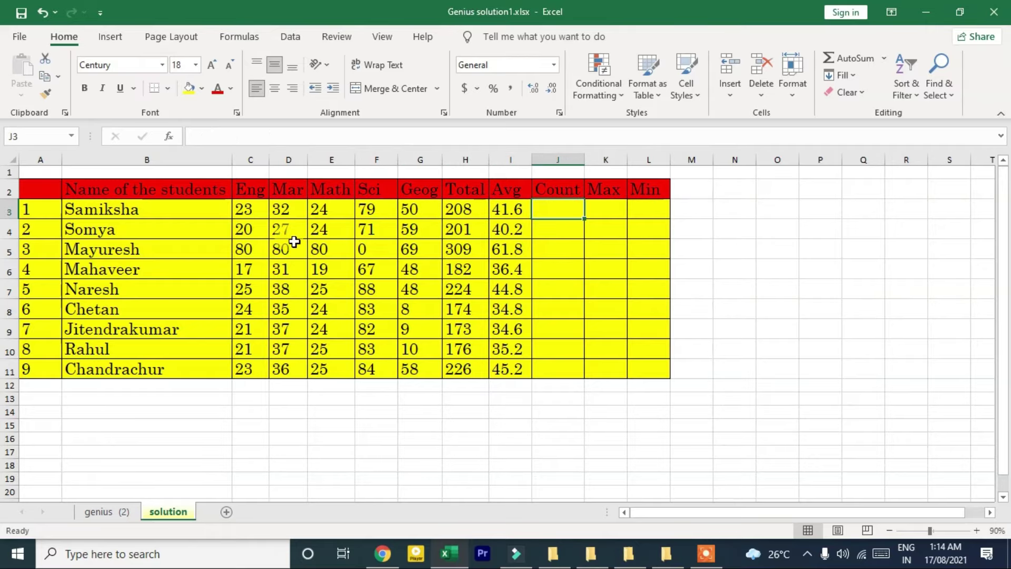
type("=")
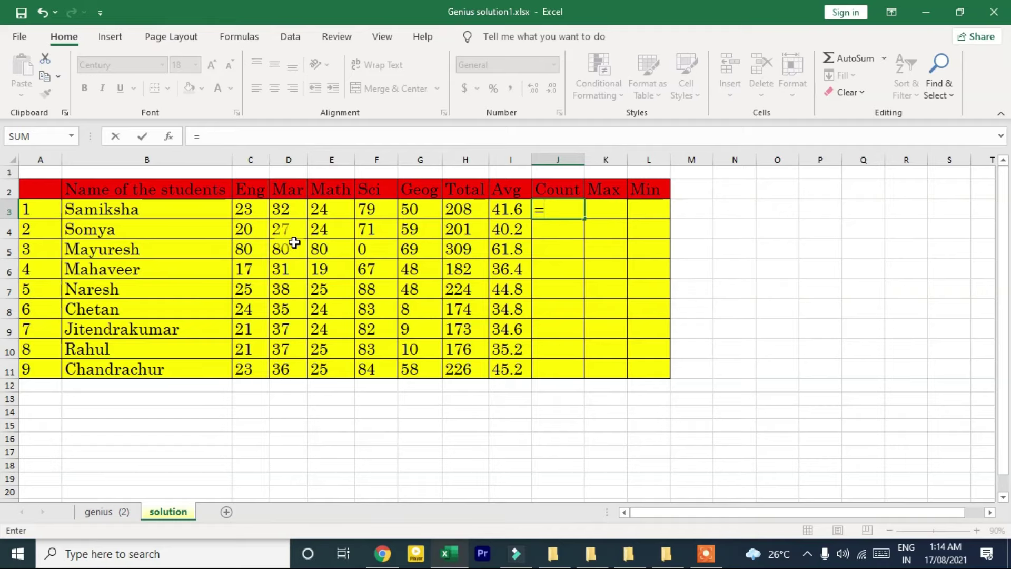
type("count(")
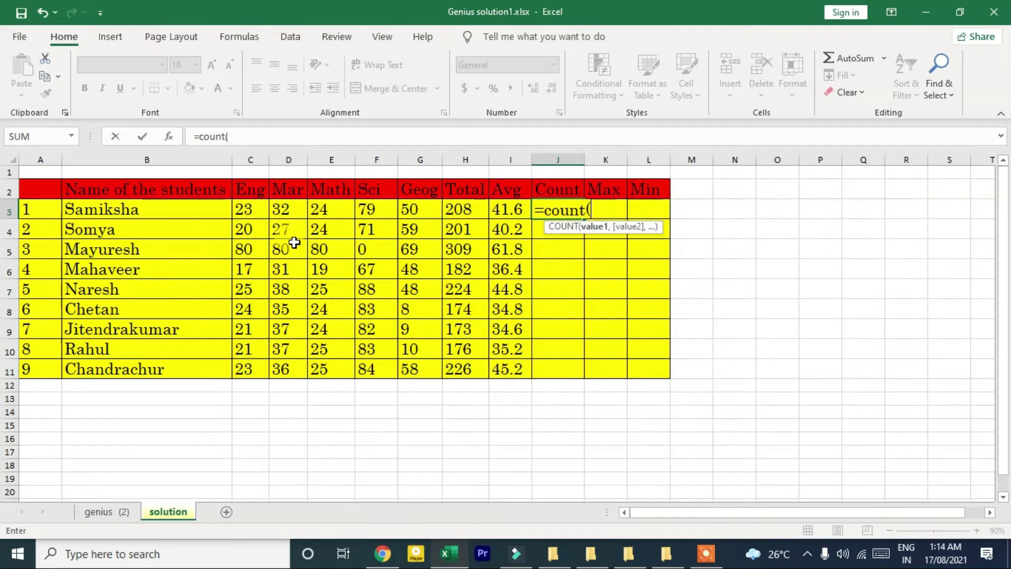
left_click_drag(29, 209, 518, 210)
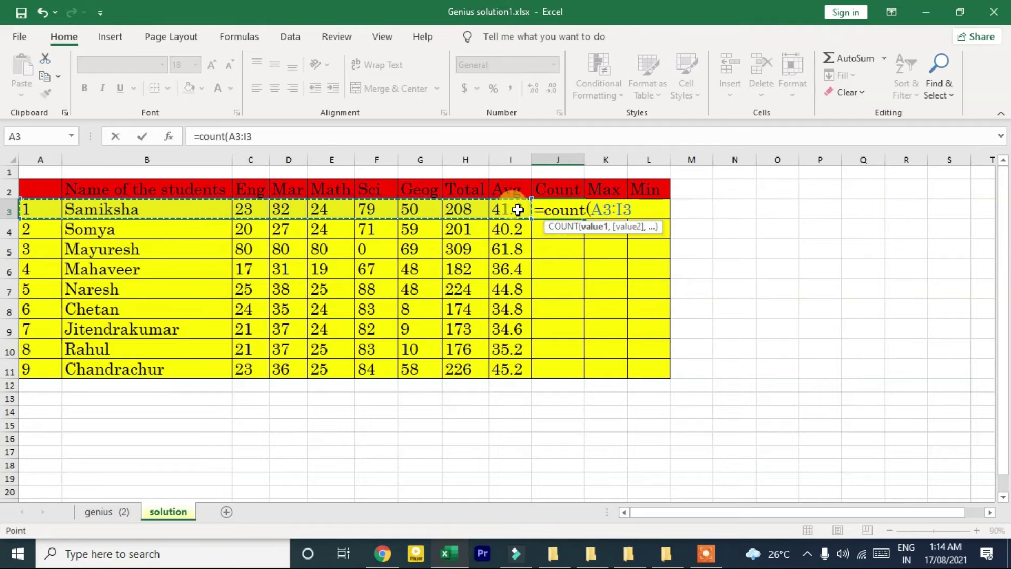
key("Return")
left_click(567, 207)
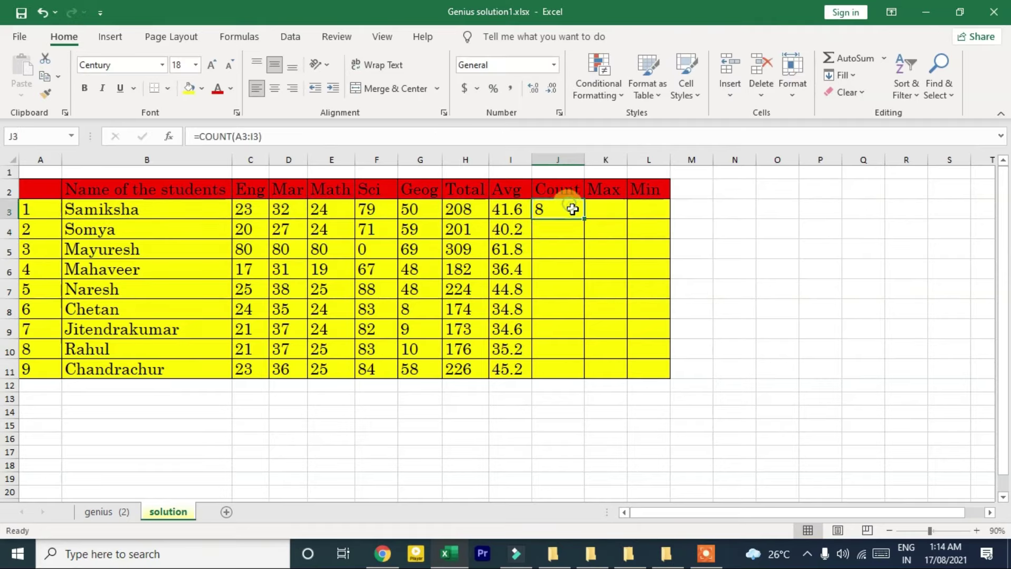
- Examine the cells from A3 to I3 to check which entries the COUNT formula includes
left_click(27, 208)
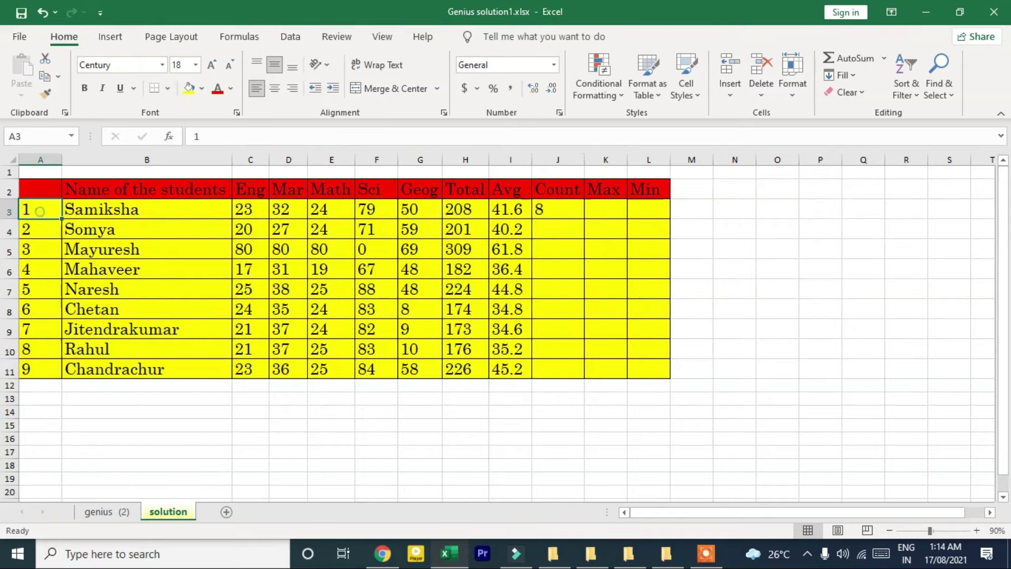
left_click(106, 207)
left_click(242, 208)
left_click(288, 208)
left_click(328, 208)
left_click(363, 210)
left_click(414, 210)
left_click(453, 210)
left_click(504, 211)
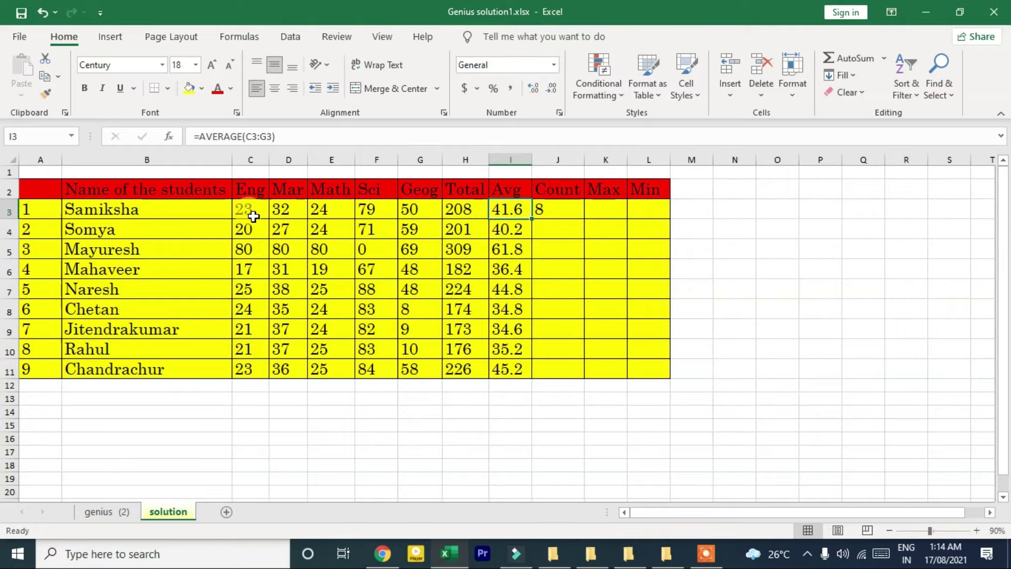
left_click_drag(254, 216, 346, 208)
left_click(89, 216)
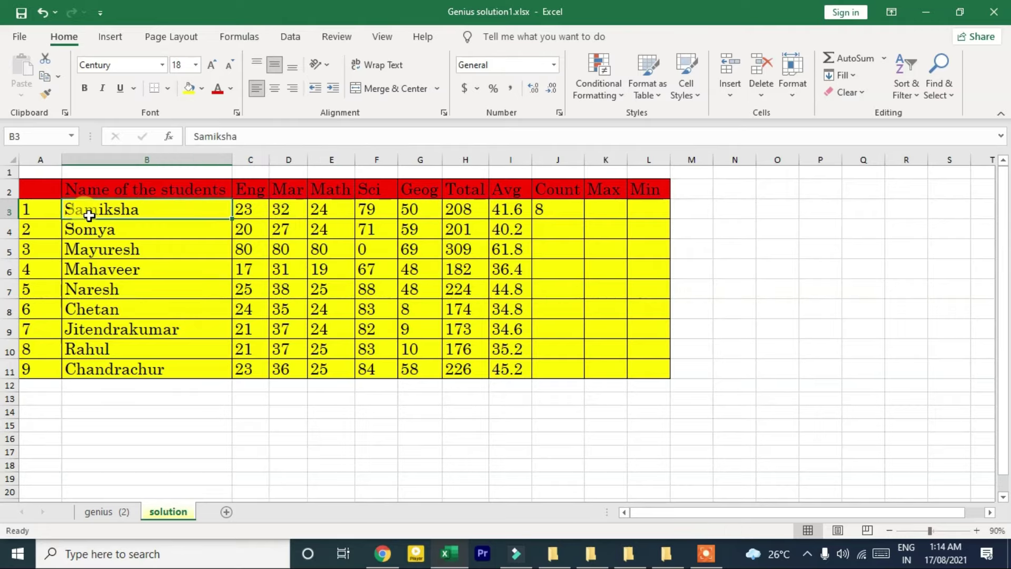
- Fill the COUNT formula in cell J3 down the Count column to J11
left_click(547, 210)
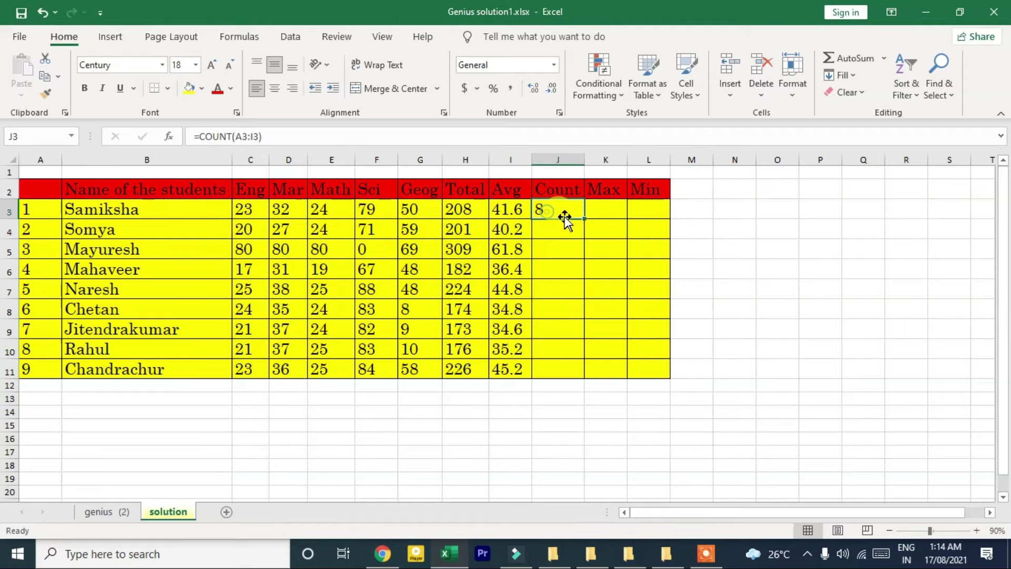
left_click_drag(584, 218, 585, 378)
left_click_drag(564, 200, 560, 370)
left_click(143, 207)
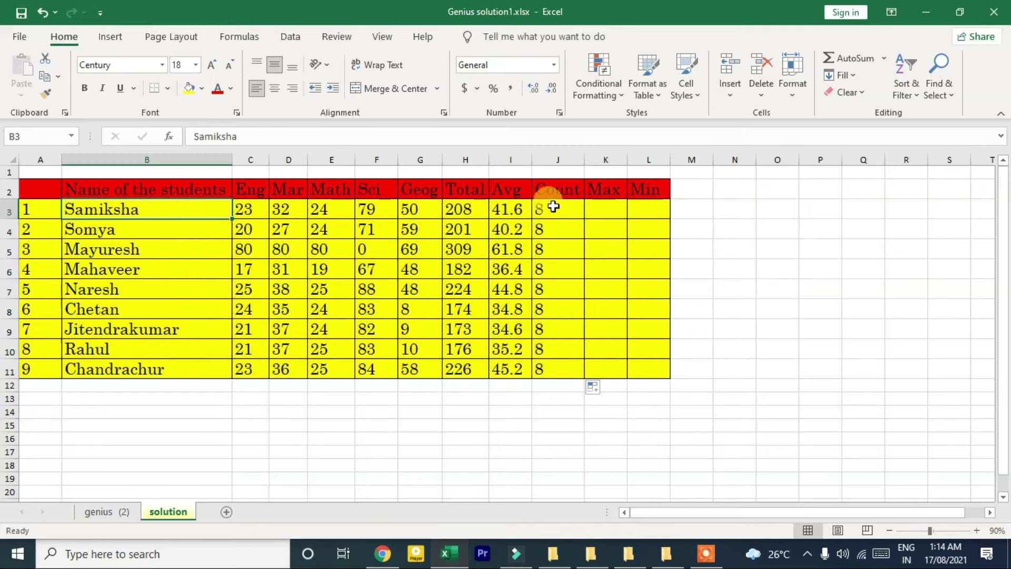
- Enter the formula =MAX(C3:G3) in cell K3 and fill it down the Max column to K11
left_click(617, 206)
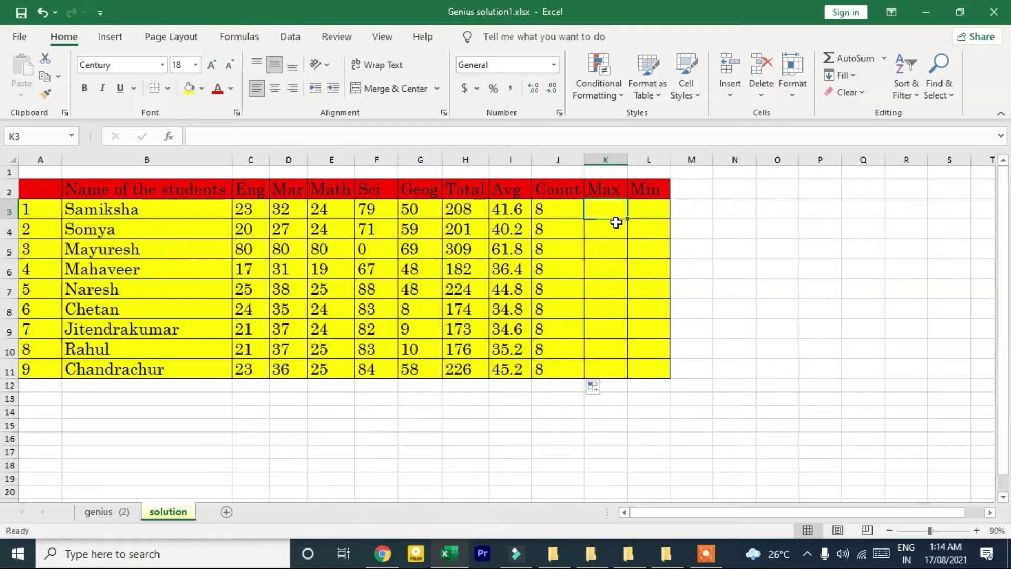
left_click_drag(247, 209, 416, 208)
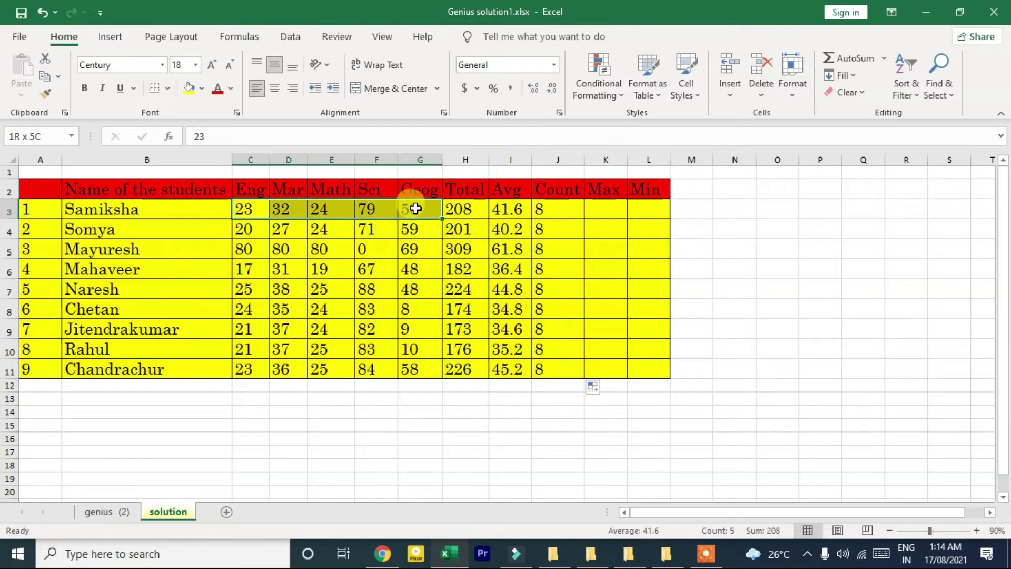
left_click(602, 208)
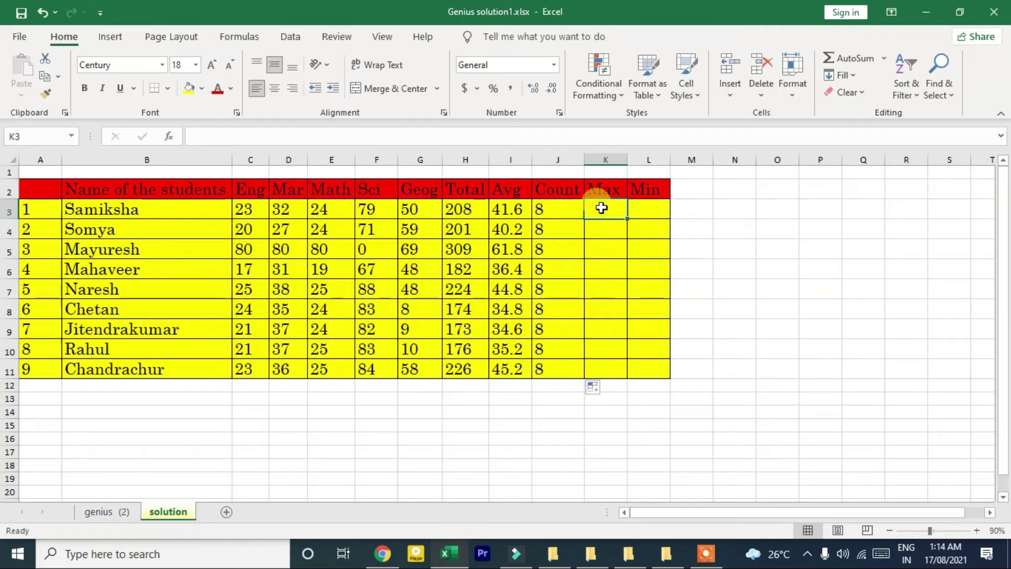
type("=ma")
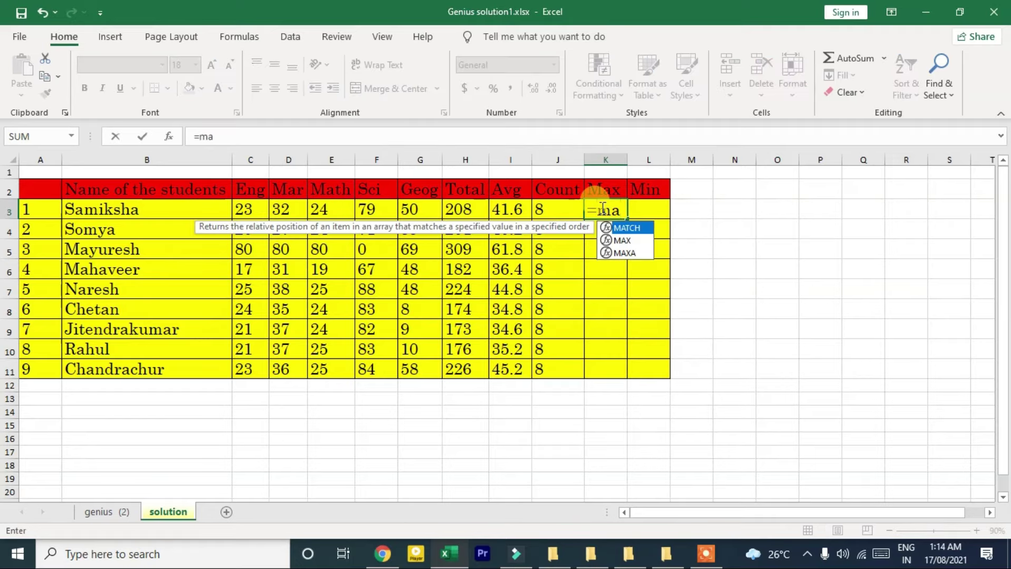
key("Down")
key("Tab")
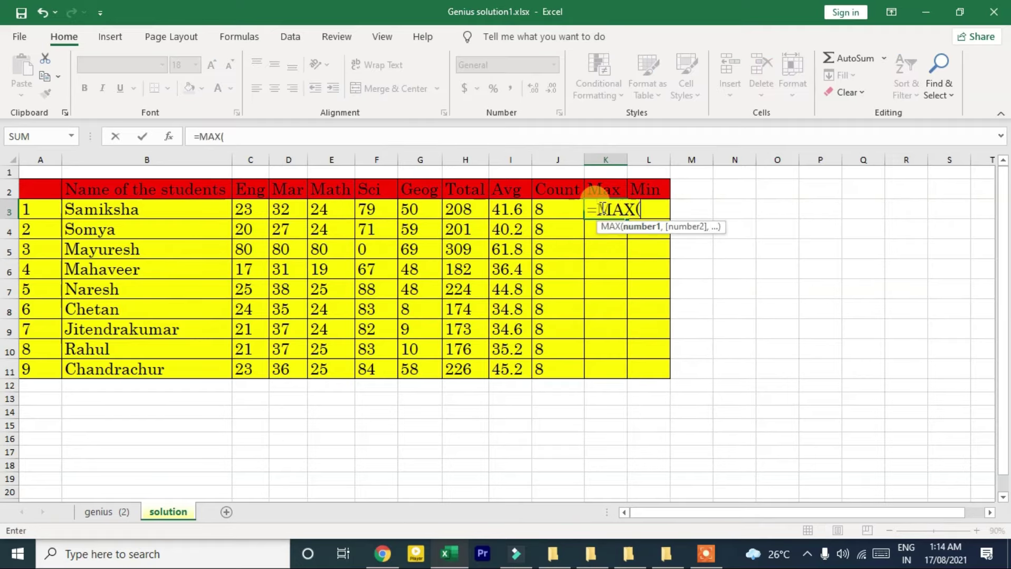
left_click_drag(246, 208, 416, 208)
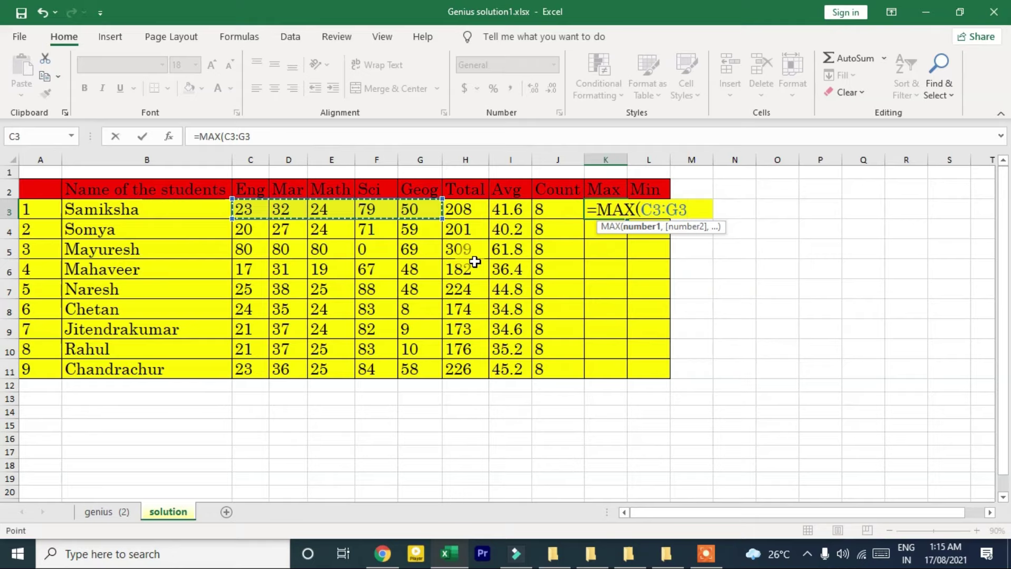
type(")")
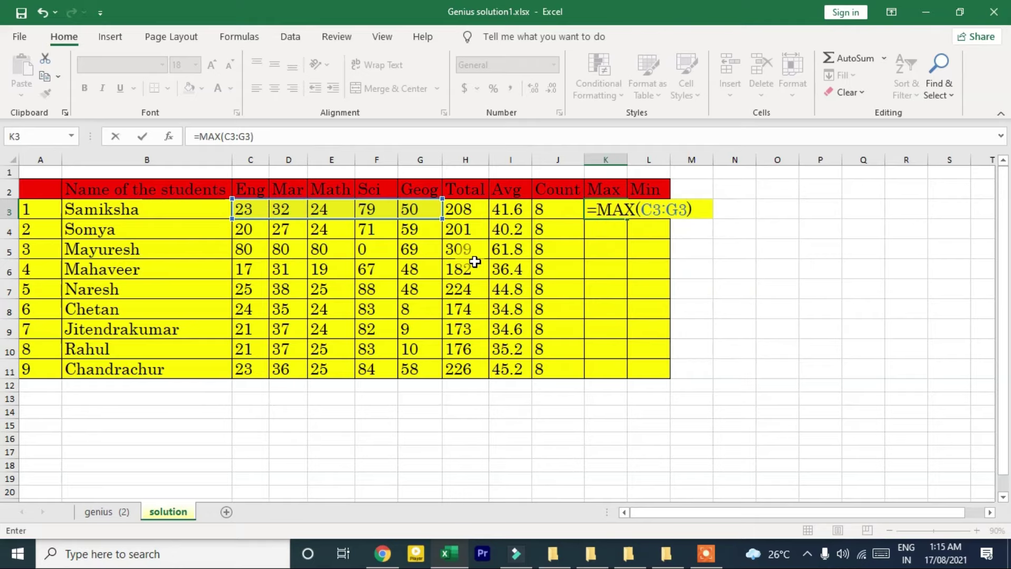
key("Return")
key("Up")
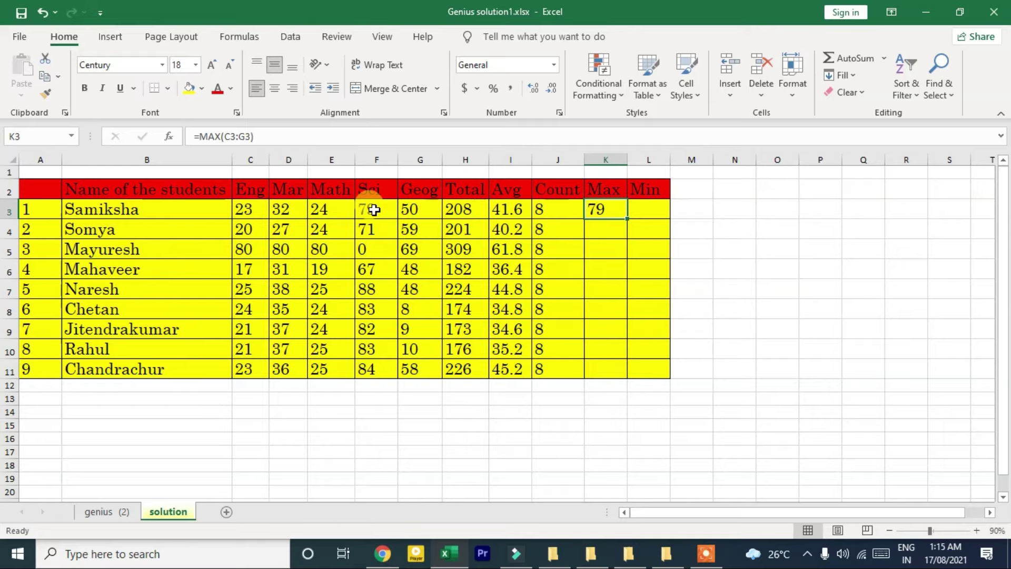
left_click_drag(627, 218, 614, 375)
- Enter the formula =MIN(C3:G3) in cell L3 and fill it down the Min column to L11
left_click(653, 209)
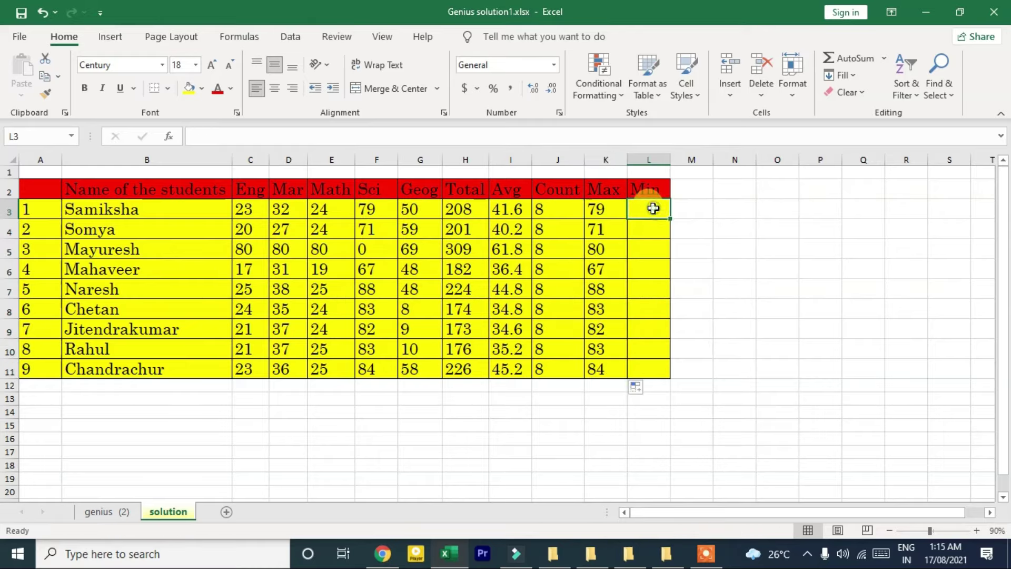
type("=")
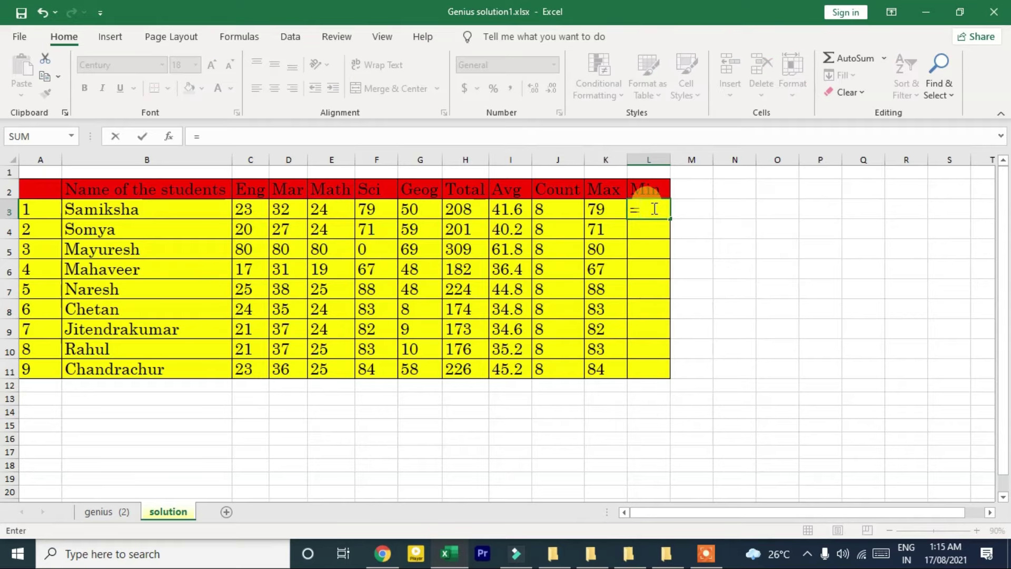
type("min")
key("Tab")
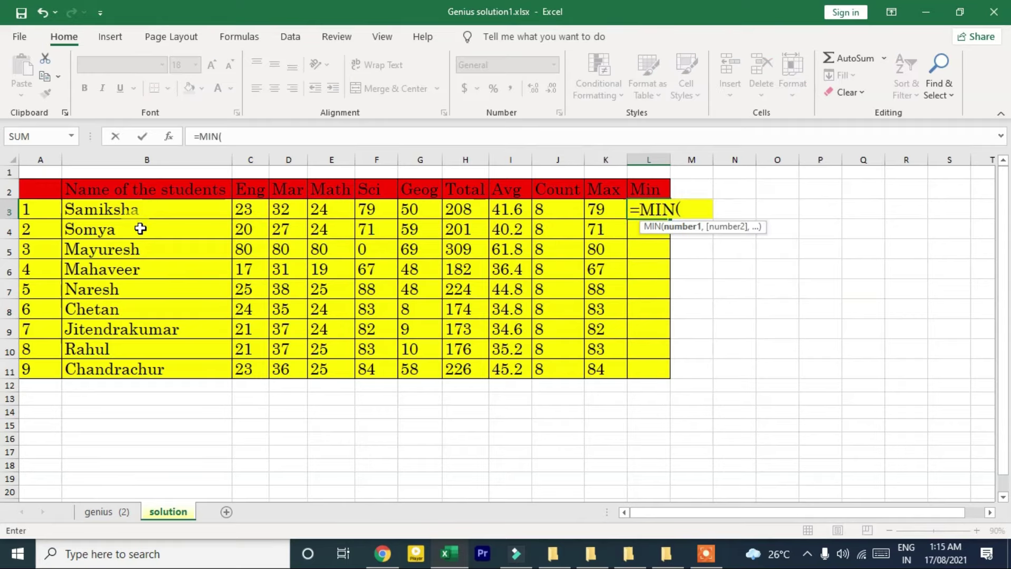
left_click_drag(243, 209, 417, 211)
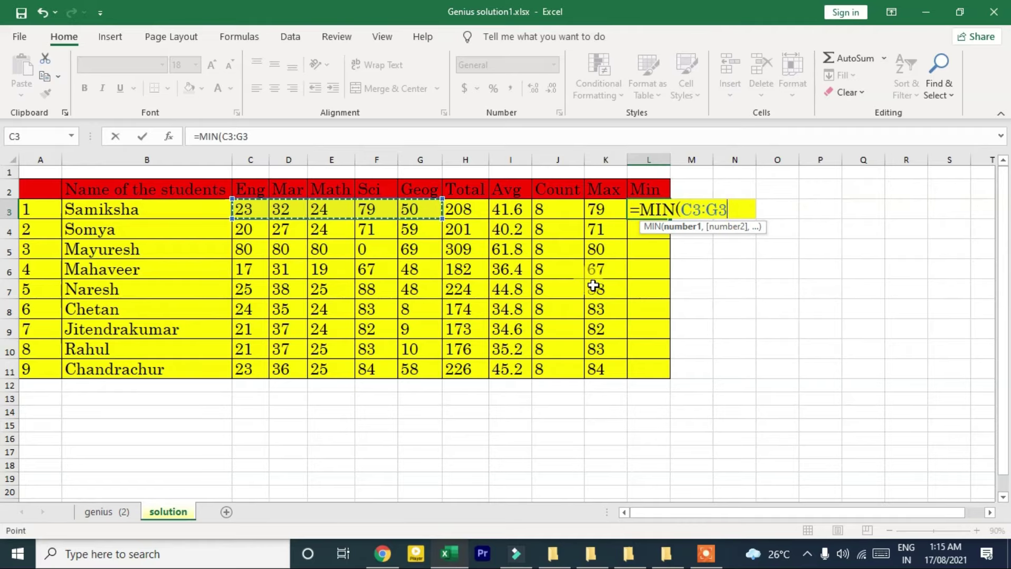
key("Return")
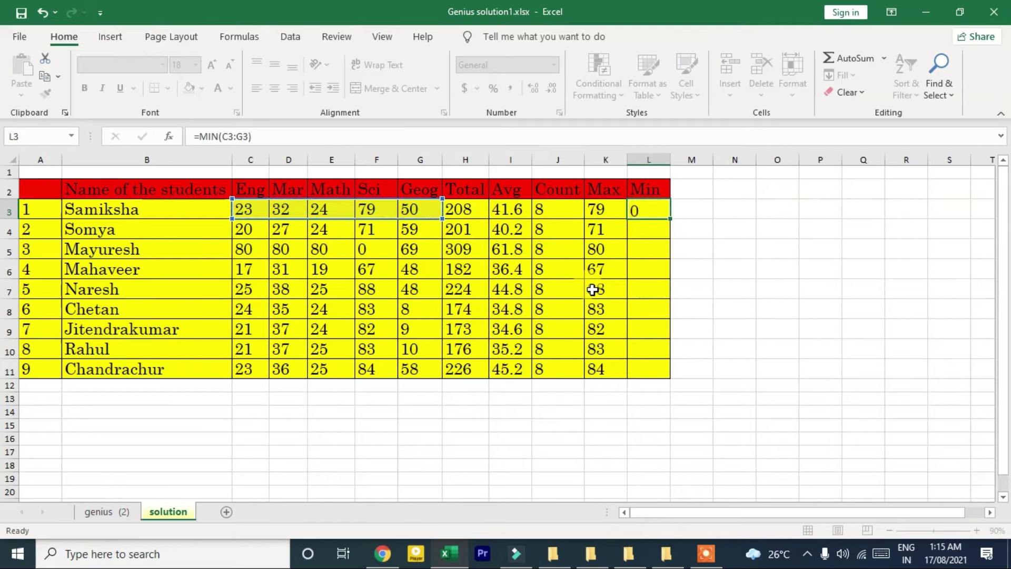
left_click(656, 211)
left_click_drag(670, 218, 664, 375)
left_click(598, 208)
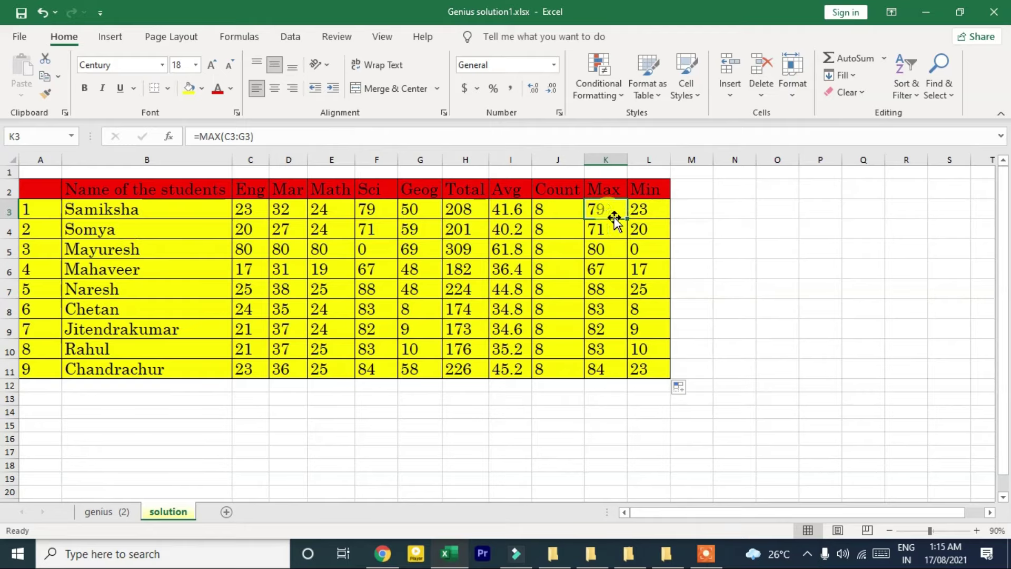
left_click(654, 213)
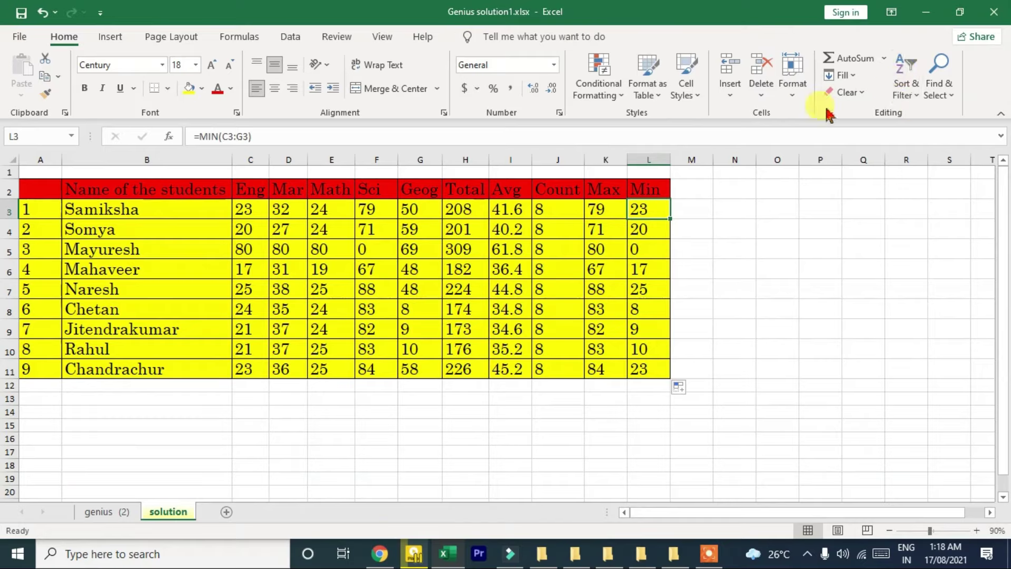
- Turn on filtering for the red header row A2:L2 of the marks table
left_click(23, 190)
left_click_drag(29, 190, 653, 188)
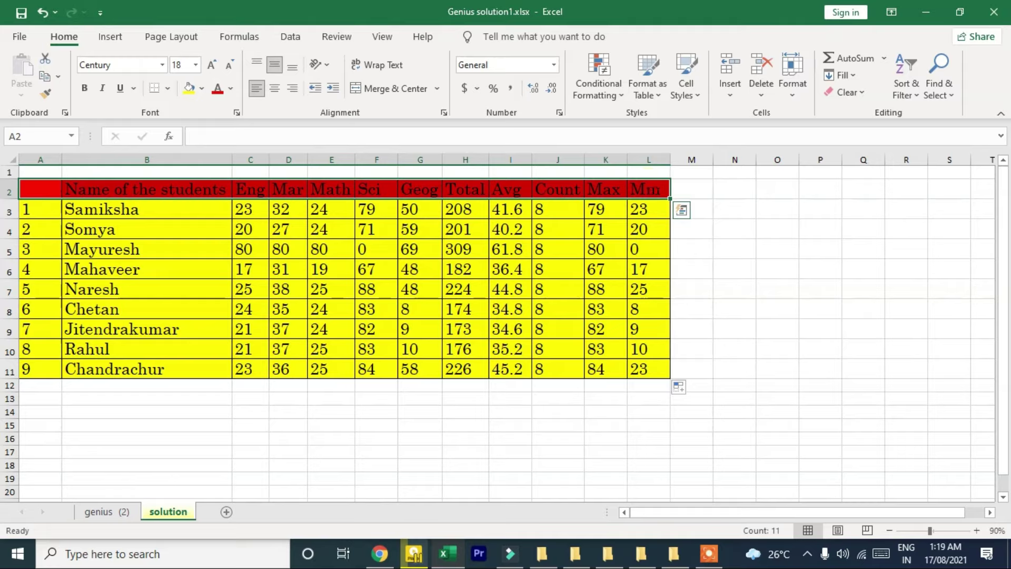
left_click(910, 69)
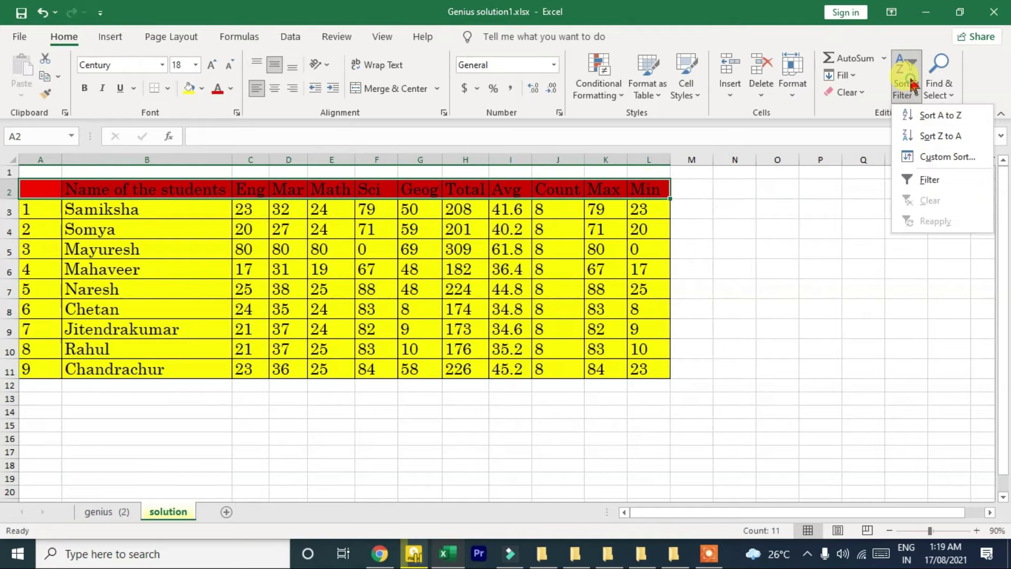
left_click(934, 181)
left_click(719, 208)
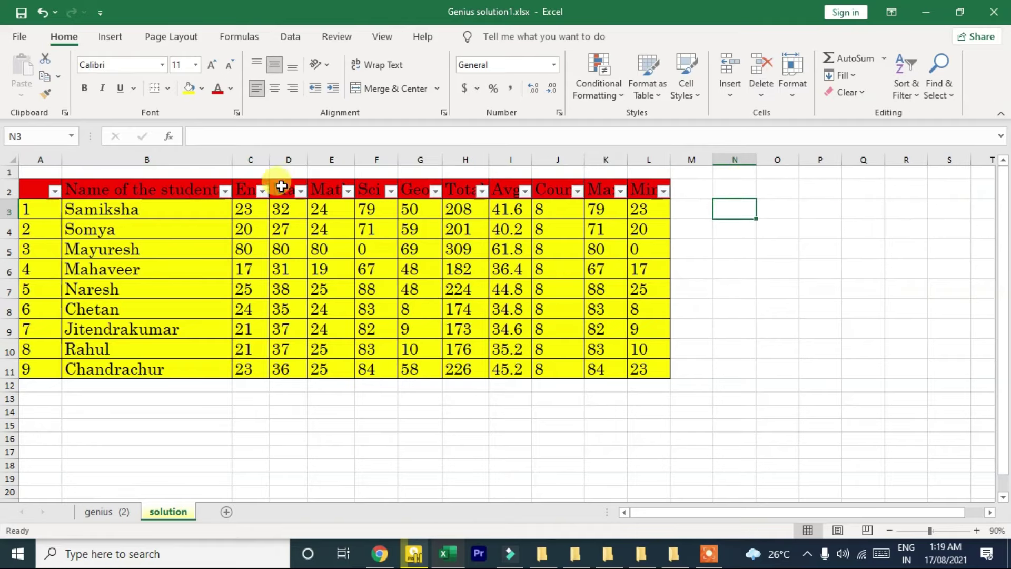
- Go through the student names in B3:B11 and replace the one in B10 with a different first name beginning with A
left_click(110, 210)
left_click(115, 232)
left_click_drag(122, 210, 137, 370)
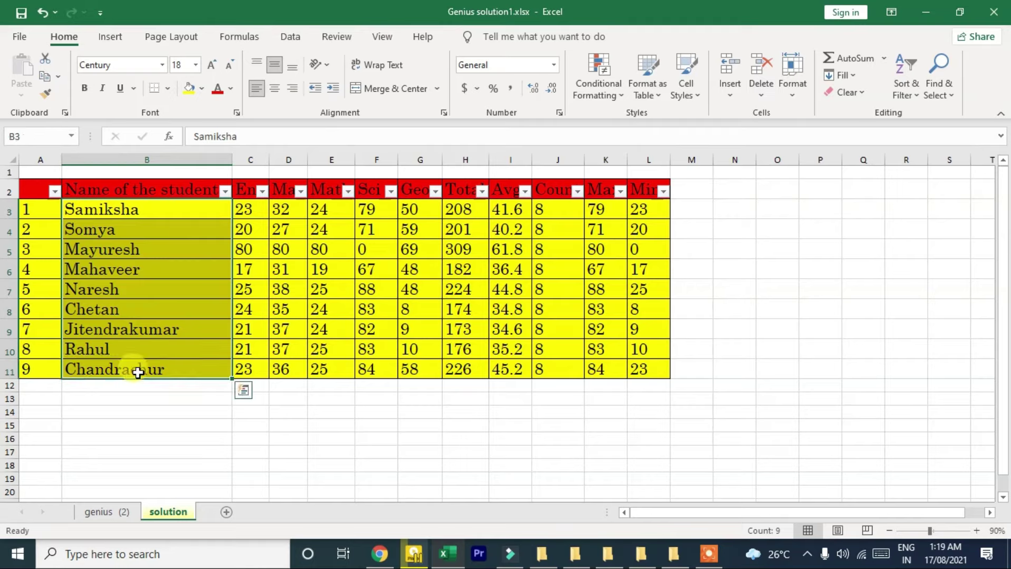
left_click(138, 370)
left_click(206, 207)
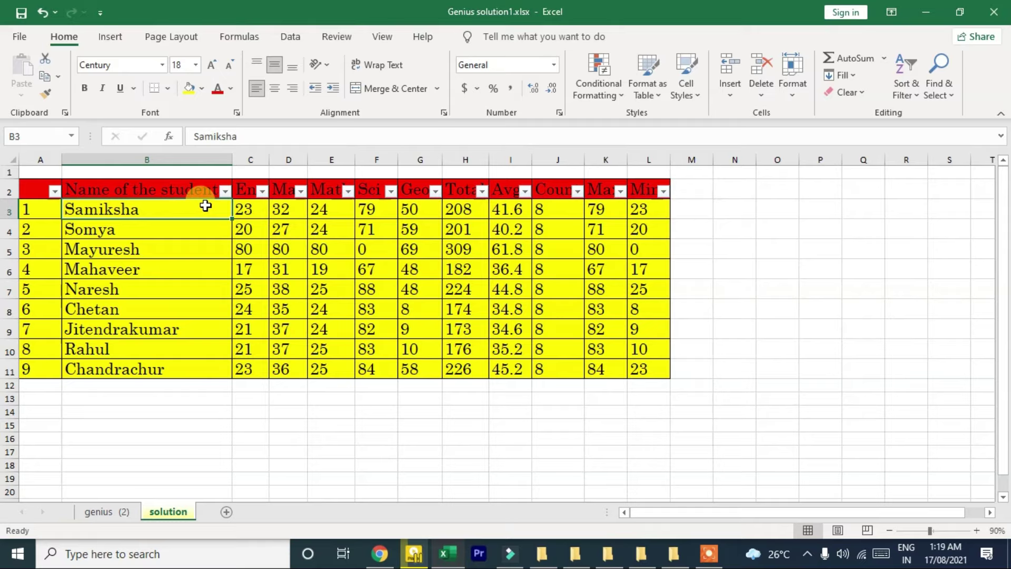
left_click(135, 349)
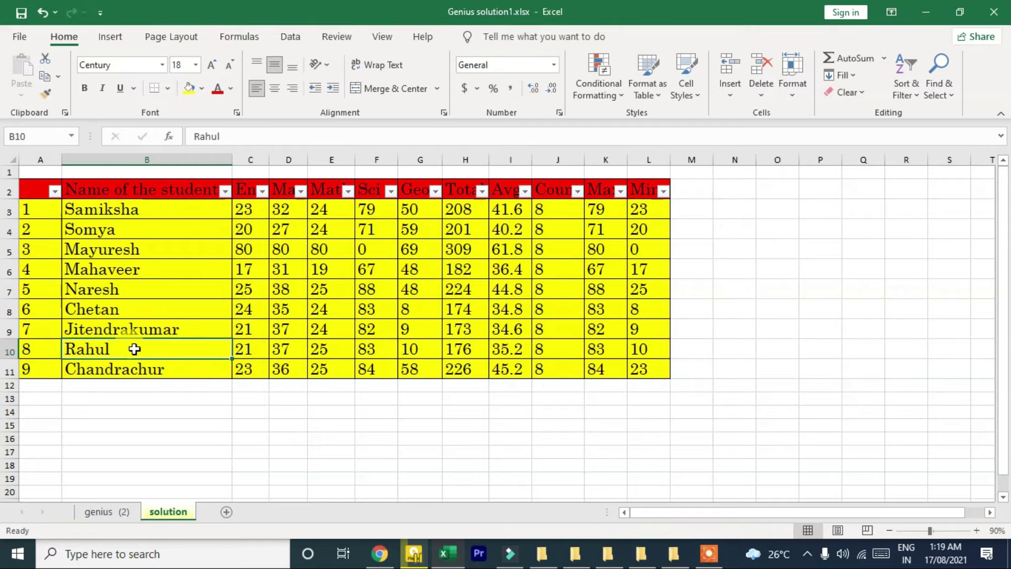
type("anil")
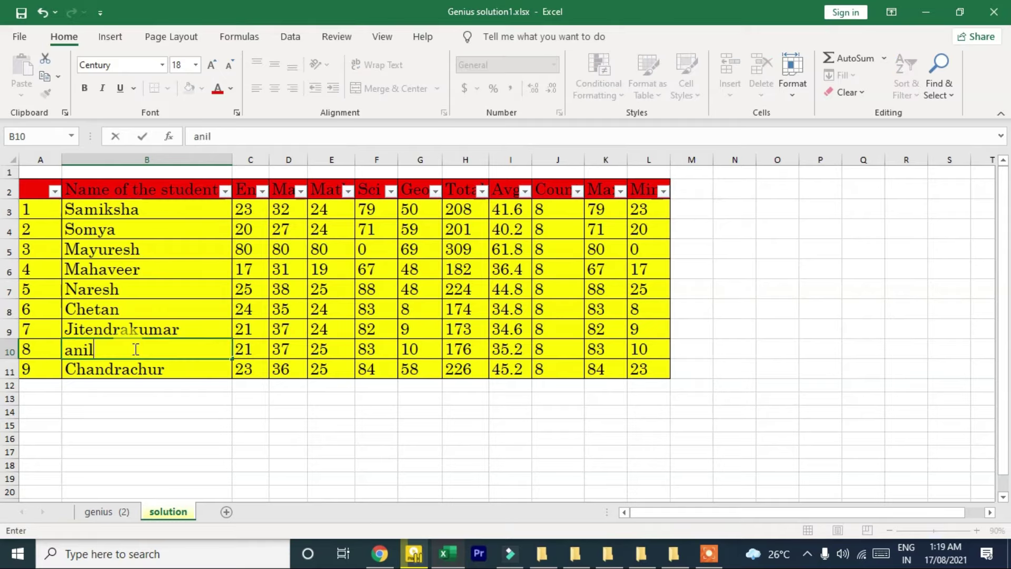
key("Return")
left_click(135, 349)
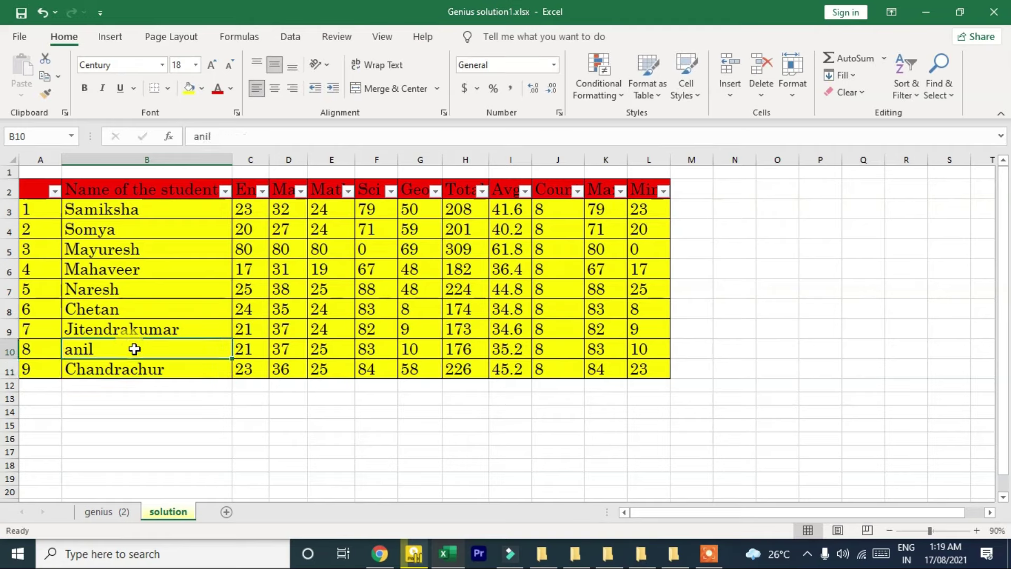
- Sort the table by student name from A to Z and check the order of names in B3:B11
left_click(125, 209)
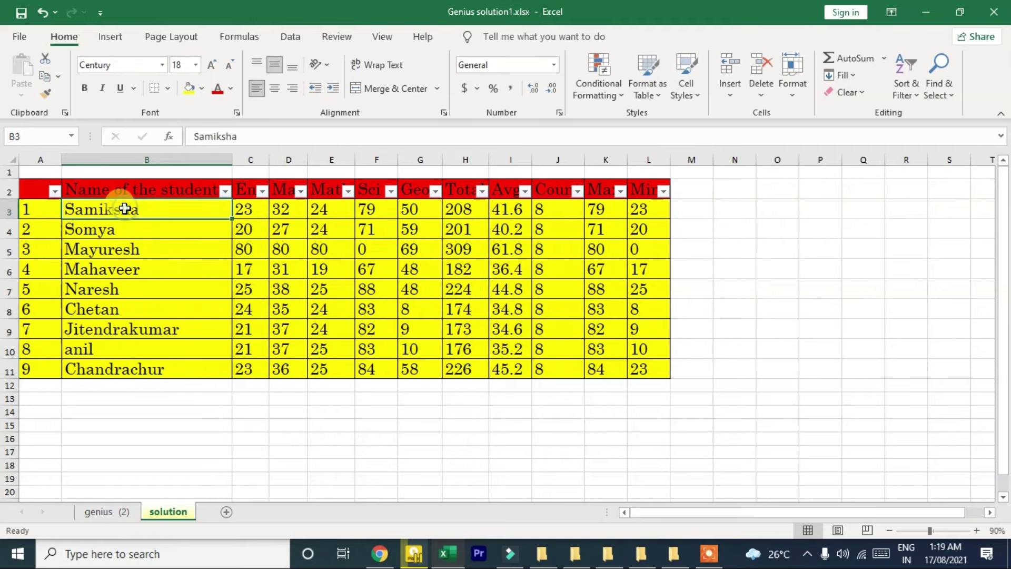
left_click(225, 252)
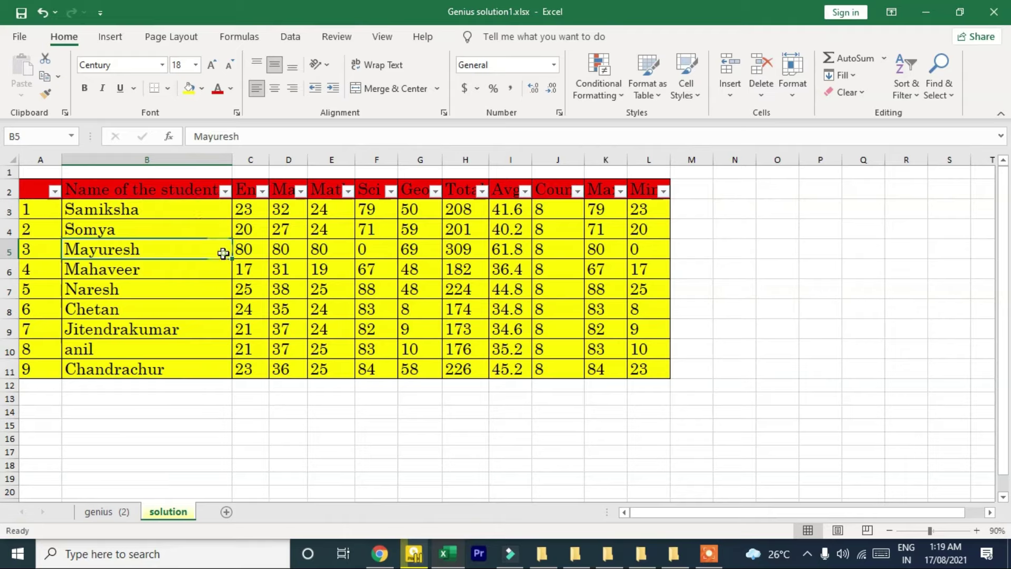
left_click(225, 191)
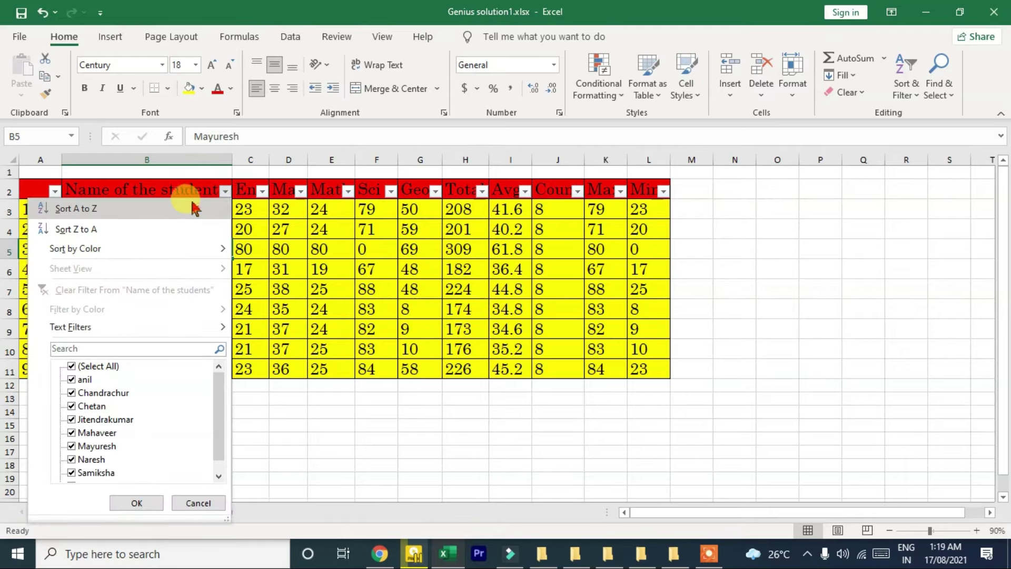
left_click(79, 209)
left_click(102, 209)
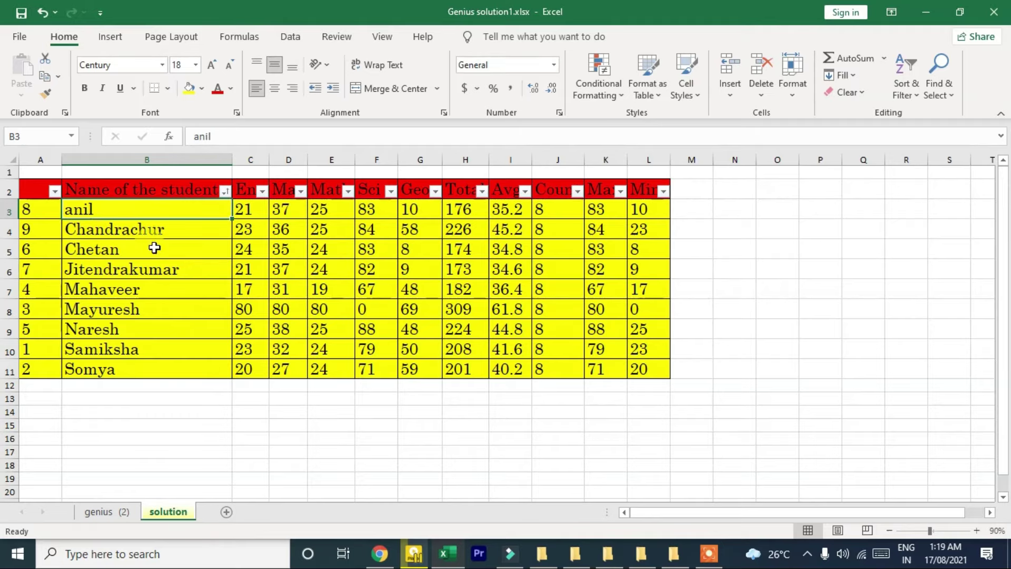
left_click_drag(114, 210, 113, 369)
left_click_drag(116, 212, 128, 352)
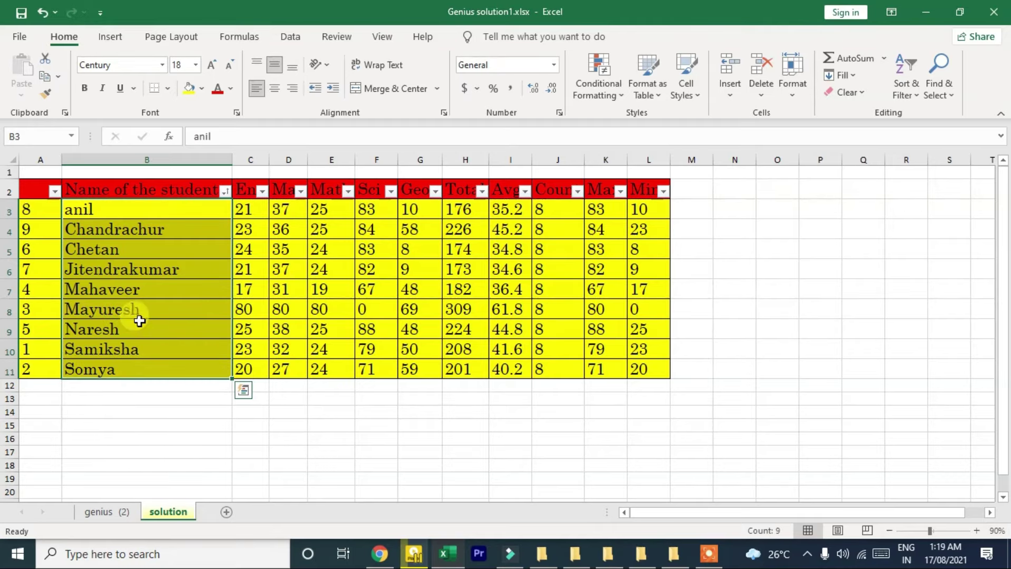
left_click(187, 209)
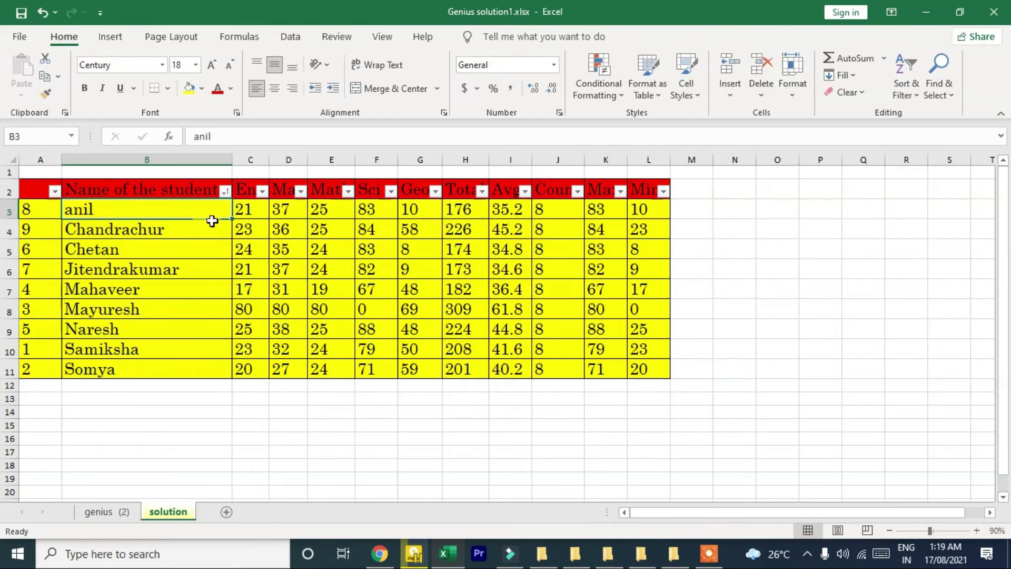
- Sort the table by the Eng marks from largest to smallest and check the order in column C
left_click(262, 192)
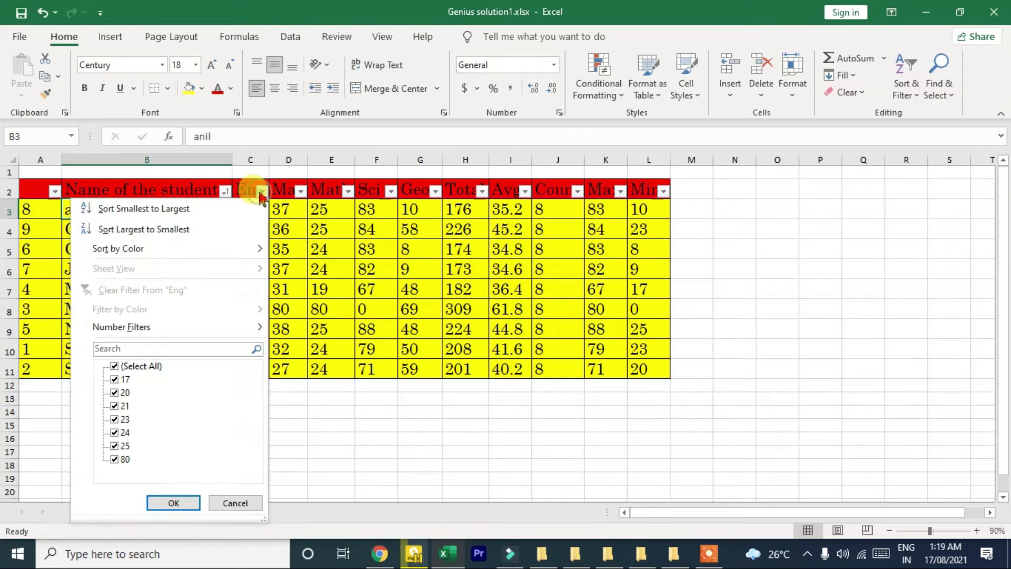
left_click(179, 230)
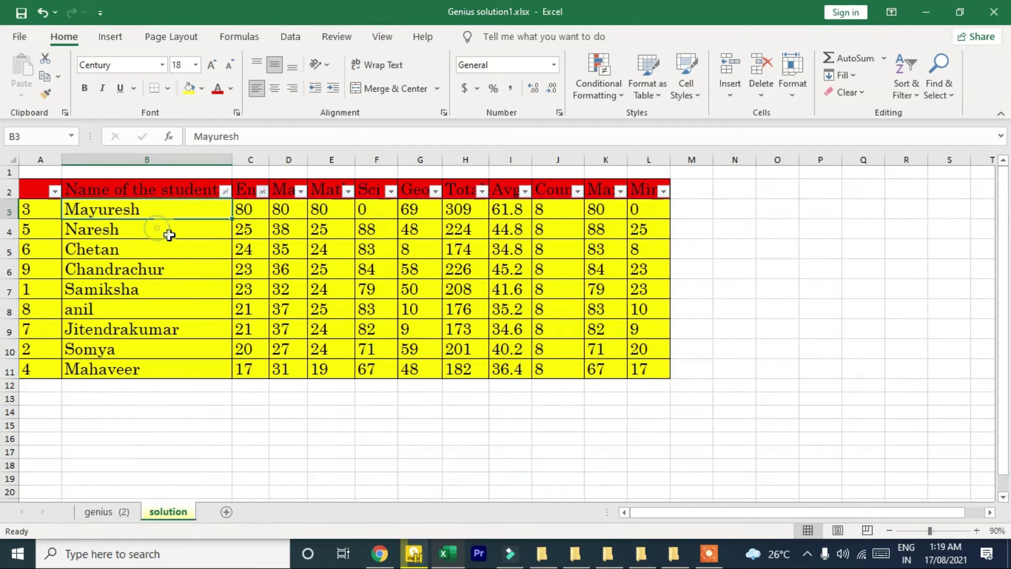
left_click(228, 242)
left_click(250, 206)
left_click(116, 213)
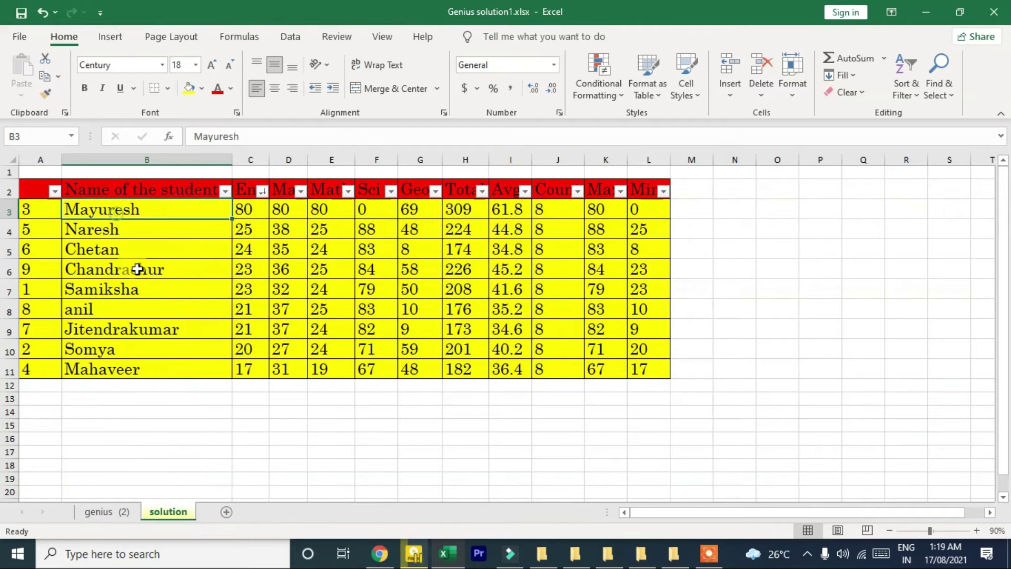
left_click_drag(248, 205, 234, 348)
- Sort the table by the Eng marks from smallest to largest
left_click(245, 208)
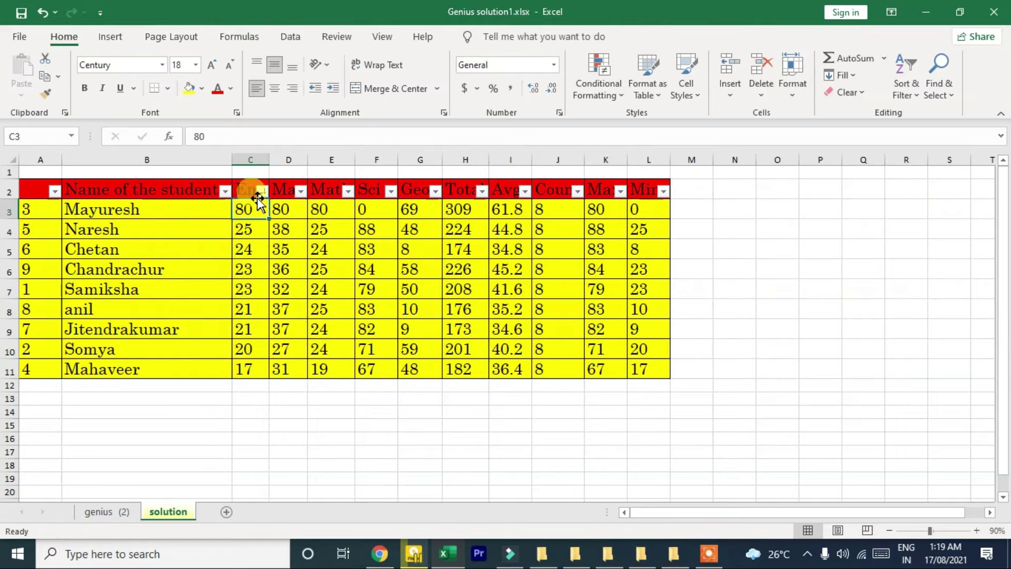
left_click(262, 191)
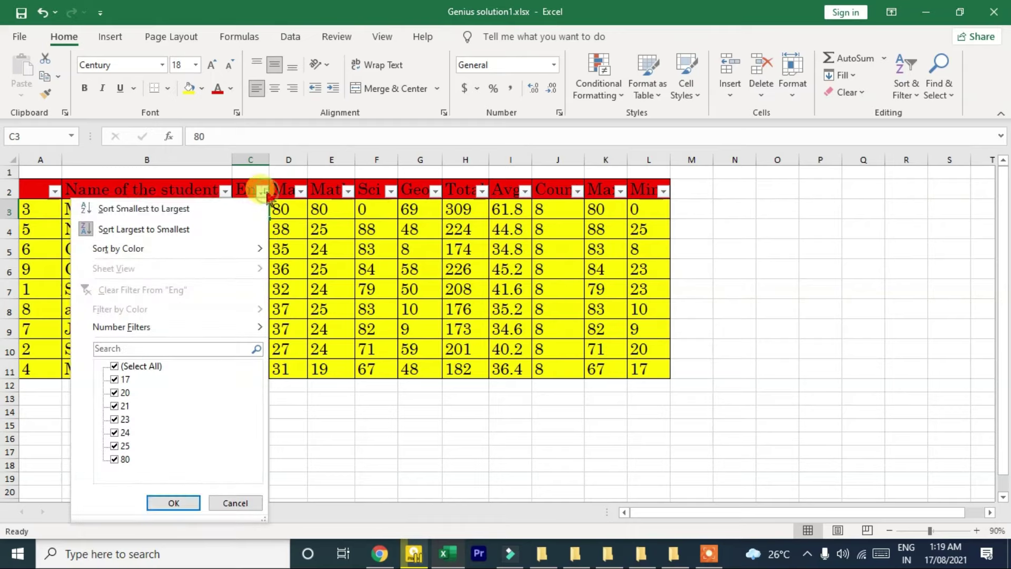
left_click(169, 210)
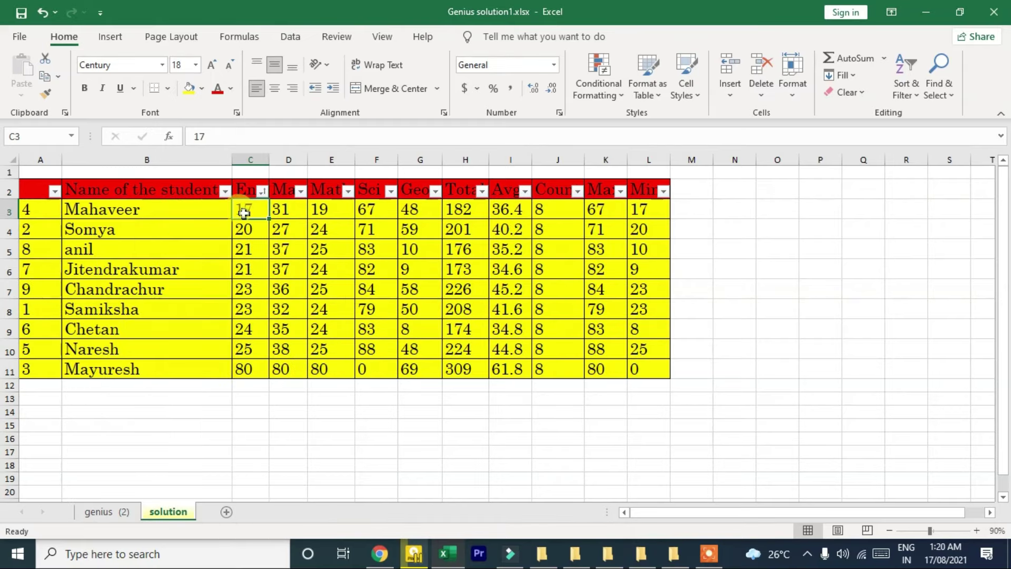
- Sort the table by student name from A to Z and look over the reordered names in column B
left_click(128, 211)
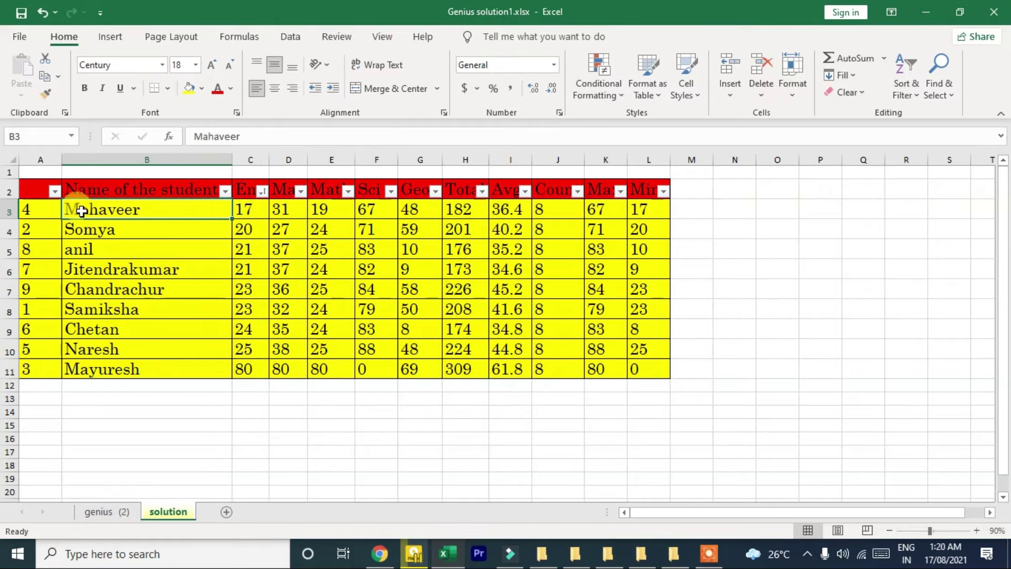
left_click(224, 193)
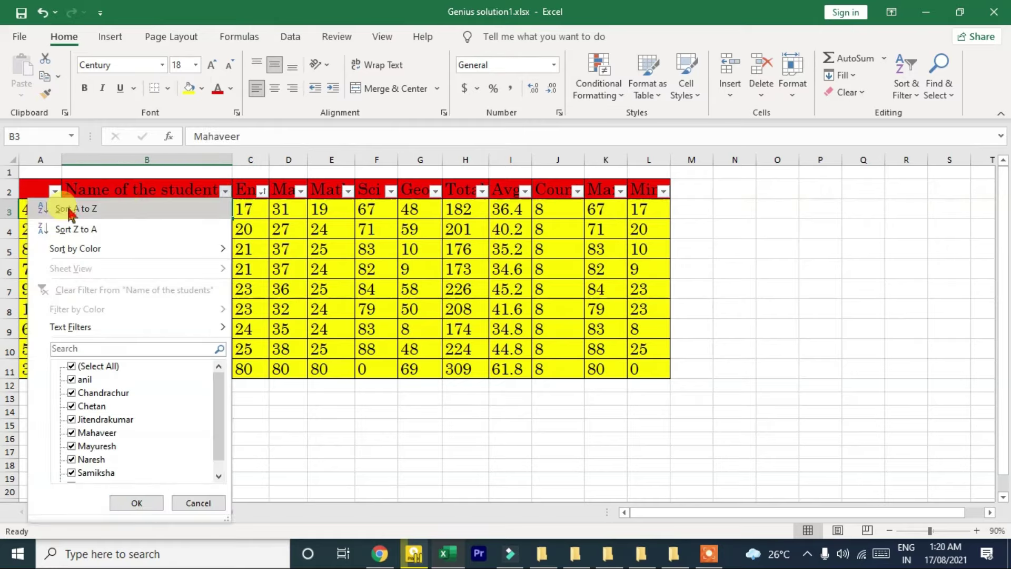
left_click(101, 207)
left_click_drag(169, 214, 169, 332)
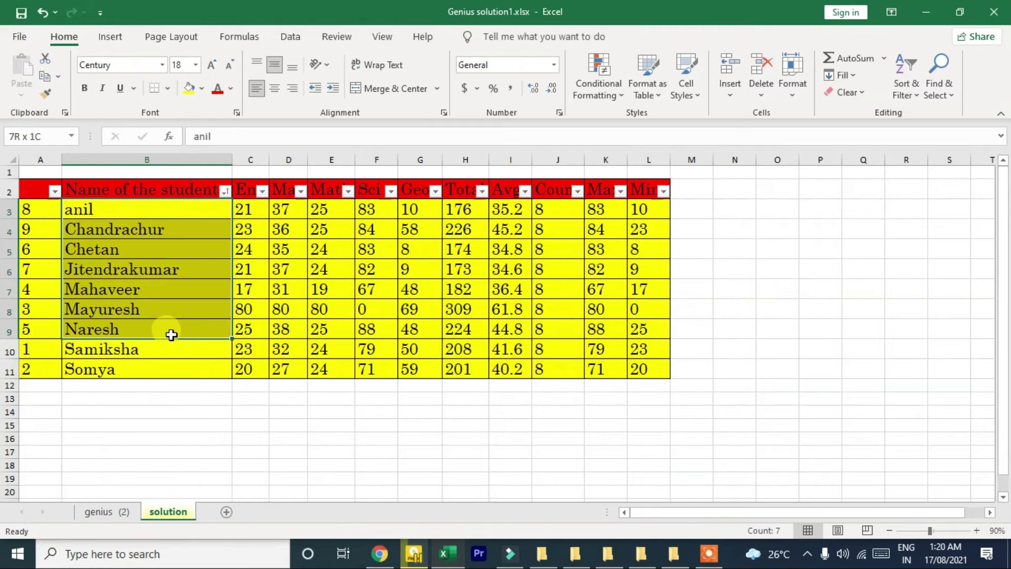
left_click(180, 213)
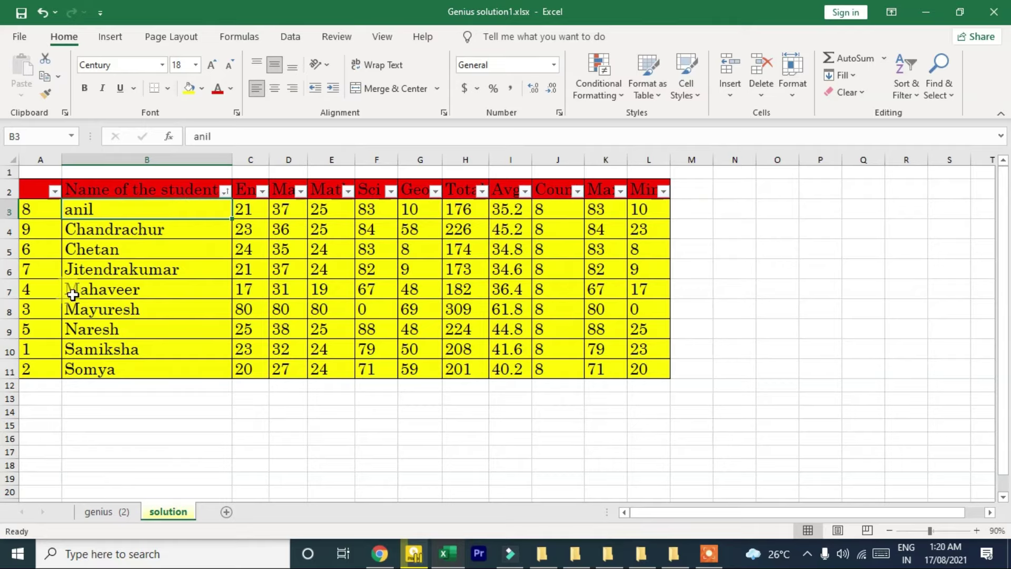
- Sort the table by the serial numbers in column A from smallest to largest and check the resulting row order
left_click(55, 192)
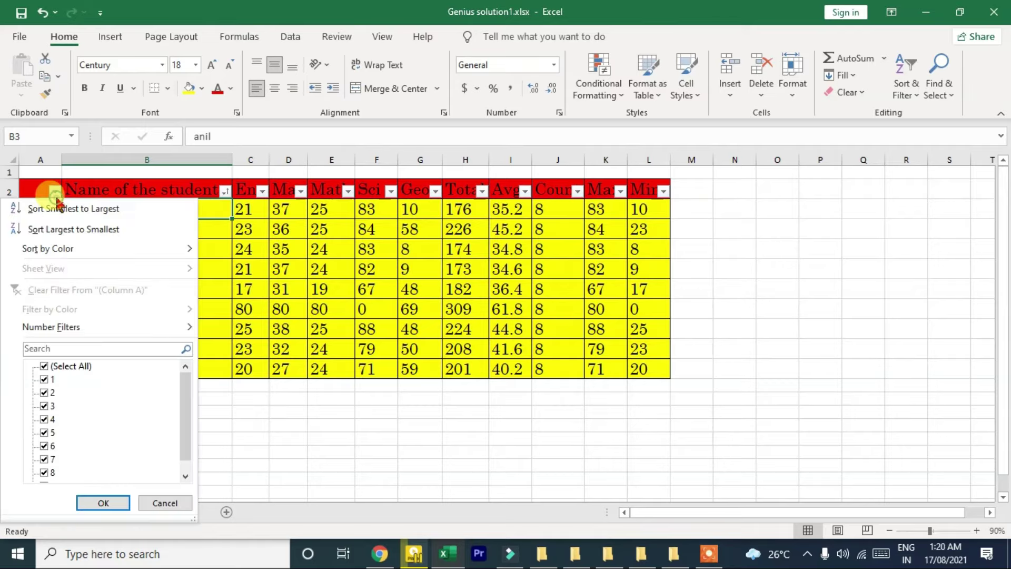
left_click(116, 211)
left_click_drag(40, 210, 47, 389)
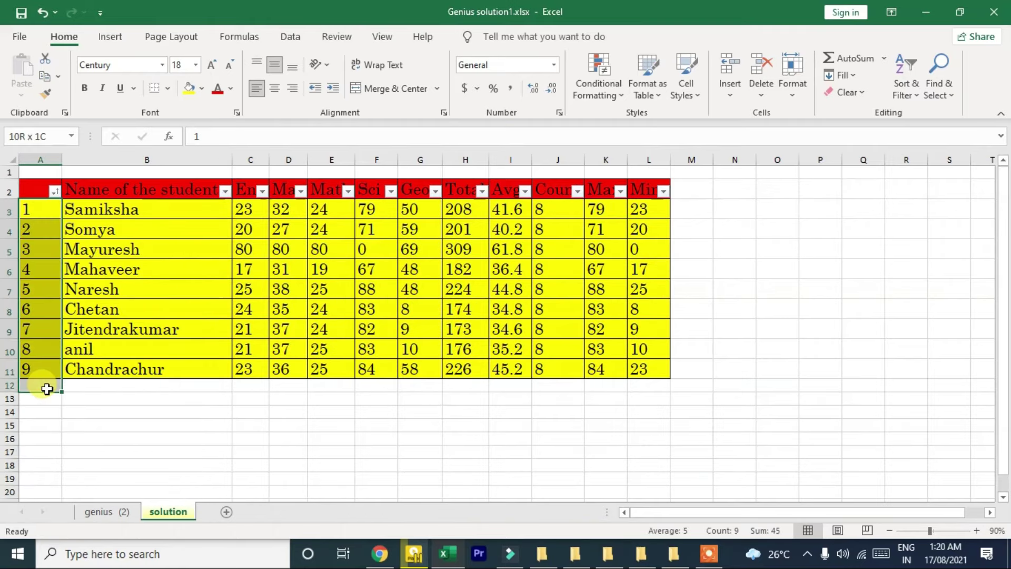
left_click(158, 363)
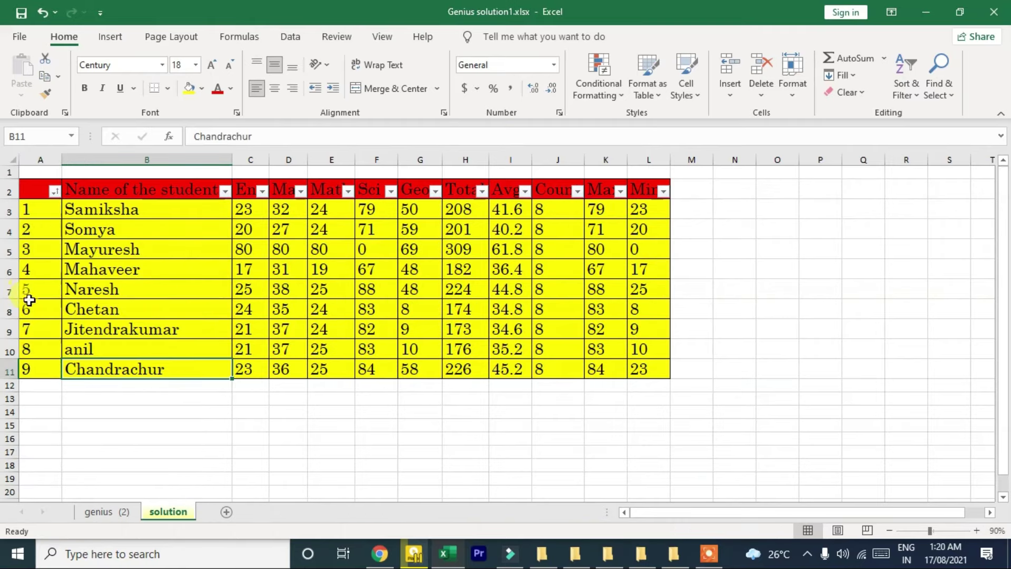
key("Up")
key("Up")
key("Up")
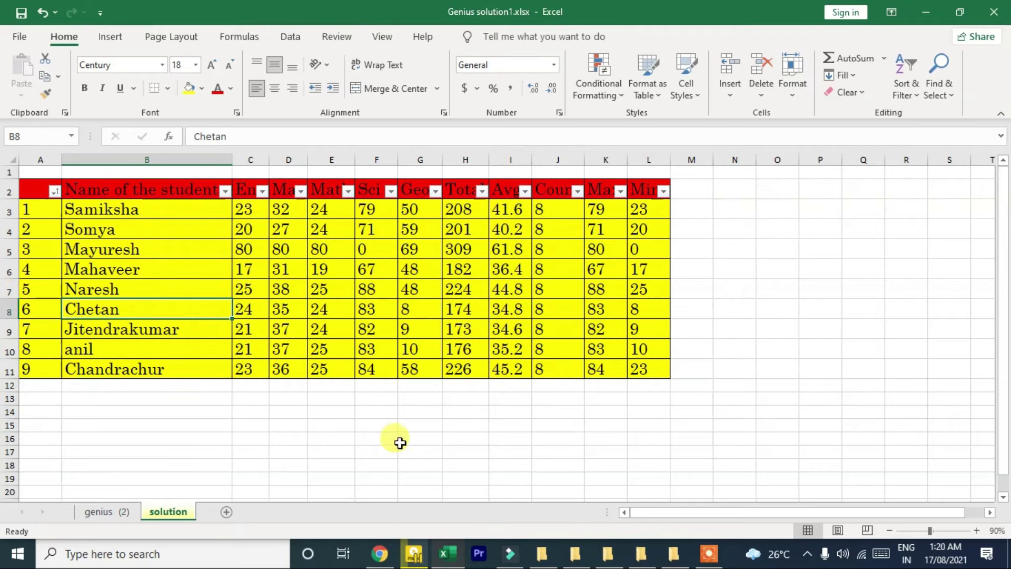
key("ctrl+f")
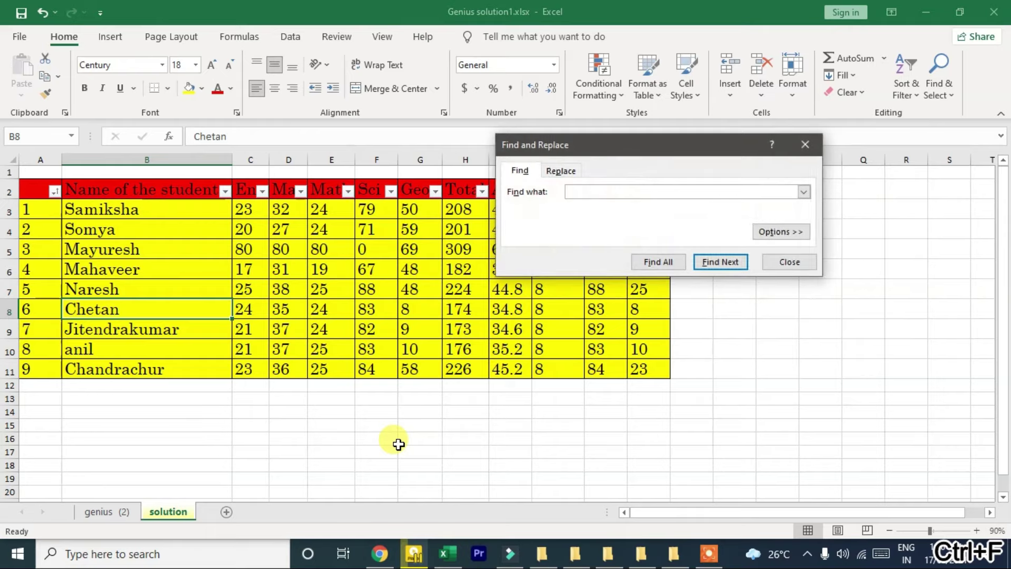
key("Escape")
left_click(941, 89)
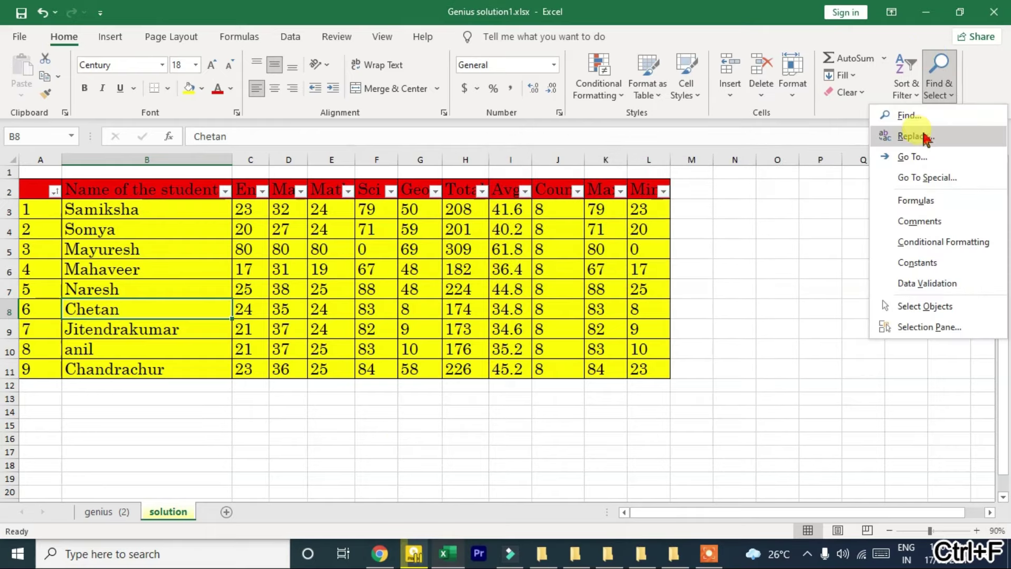
left_click(926, 121)
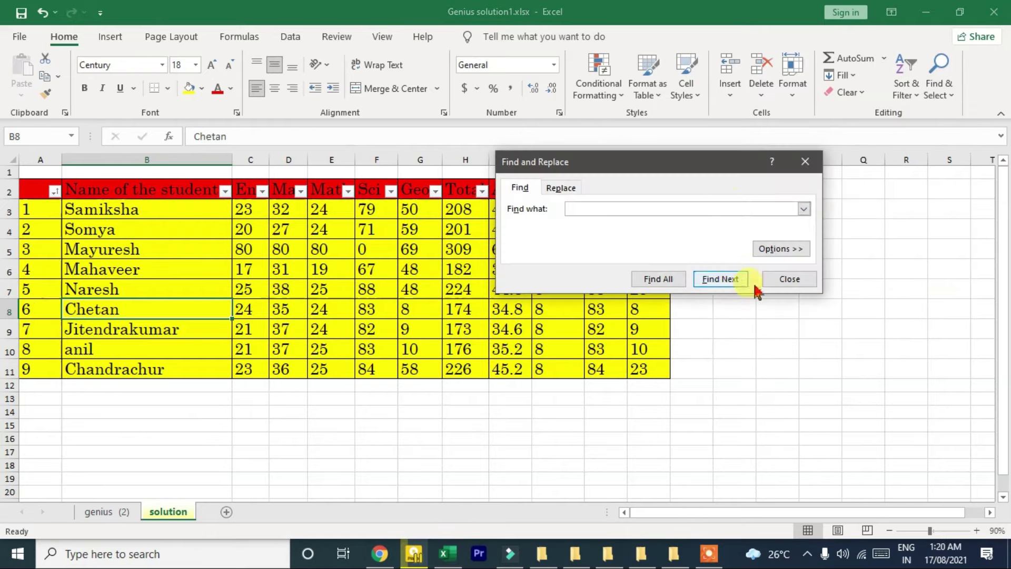
left_click(775, 279)
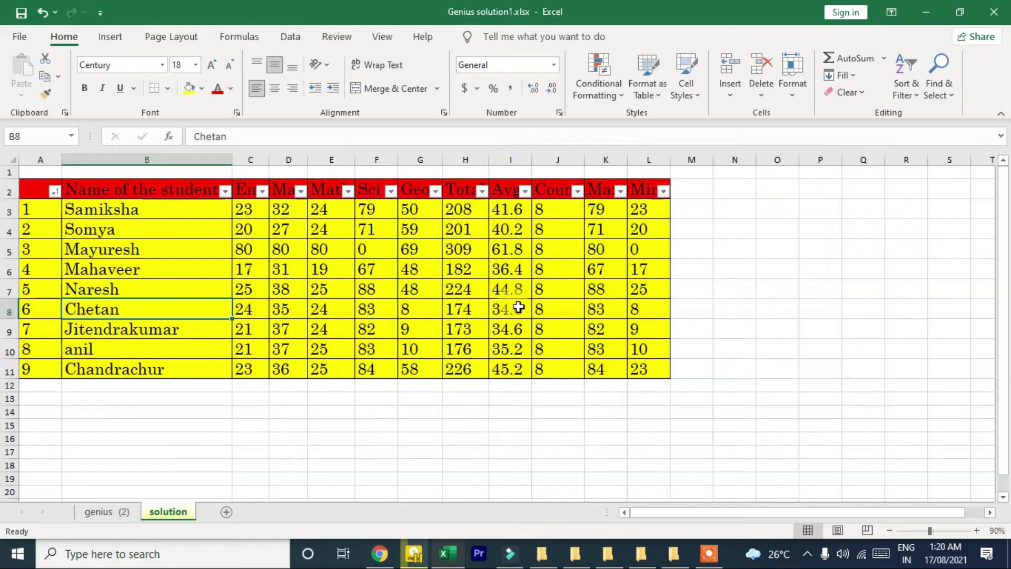
- Search the sheet for the student first name held in B10
key("ctrl+f")
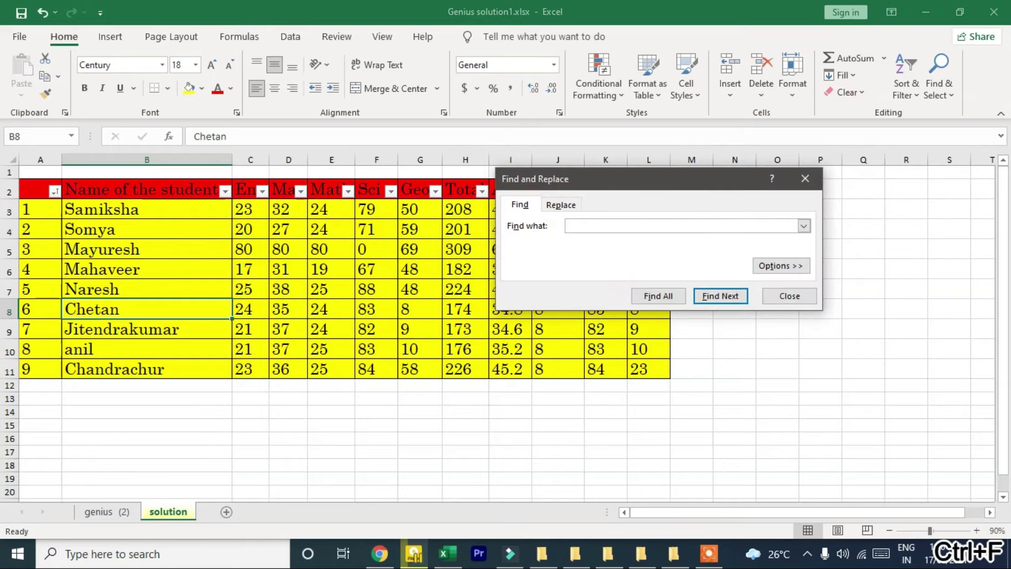
type("a")
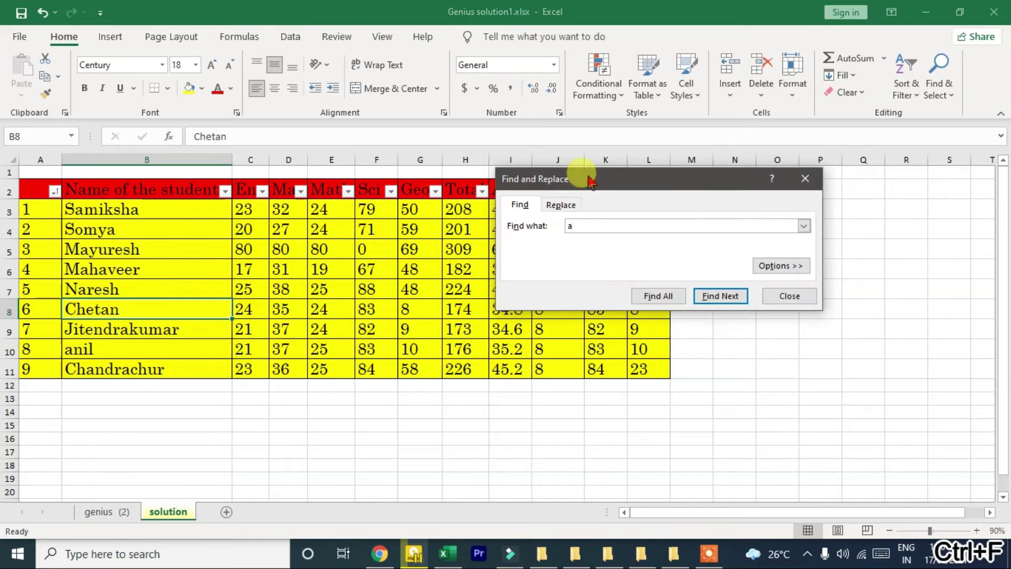
type("nil")
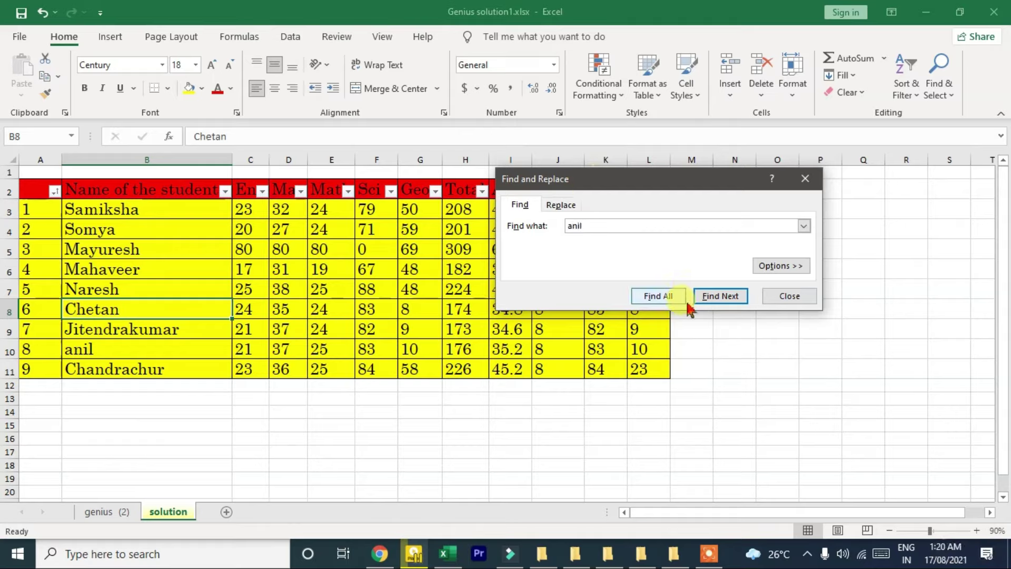
left_click(721, 298)
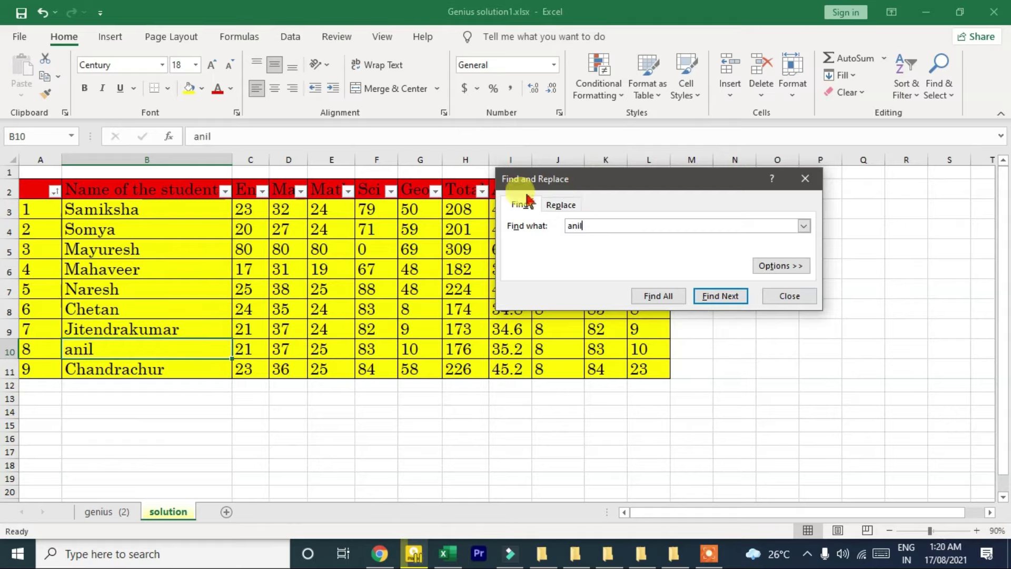
left_click_drag(594, 181, 561, 216)
left_click(686, 335)
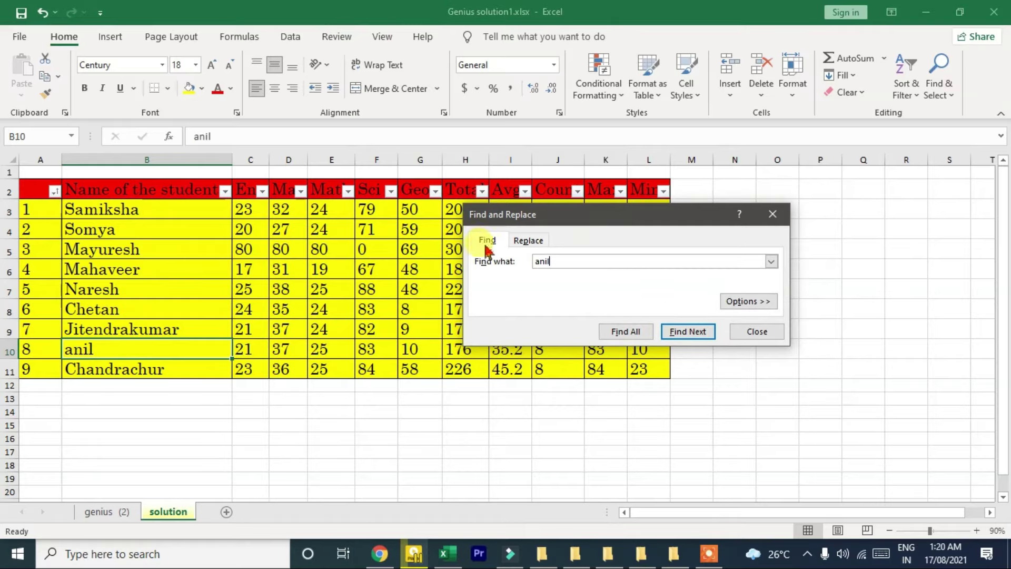
- Replace the student's first name in B10 with "genius" using Find and Replace
left_click_drag(574, 211, 574, 153)
left_click(527, 183)
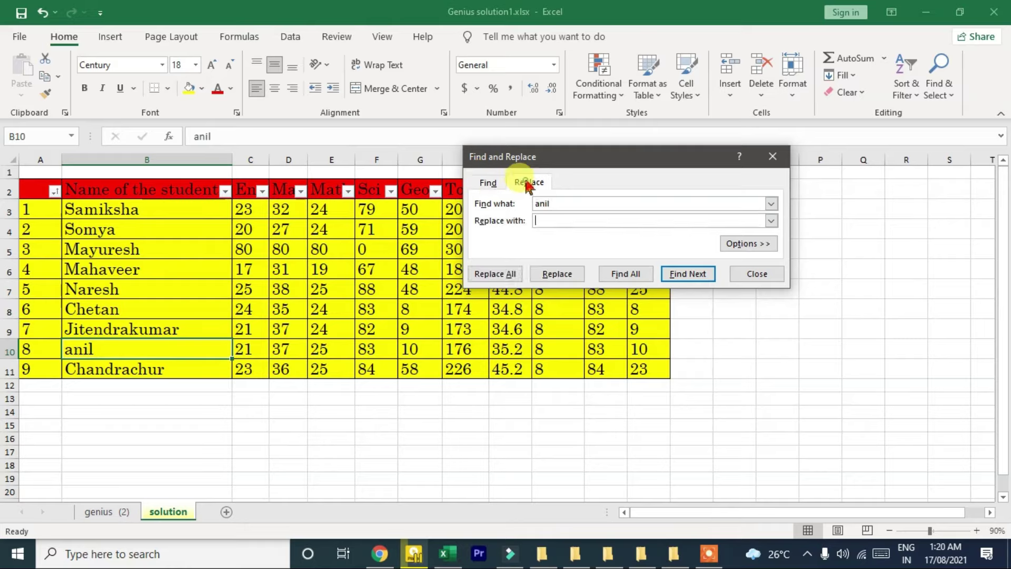
left_click(574, 200)
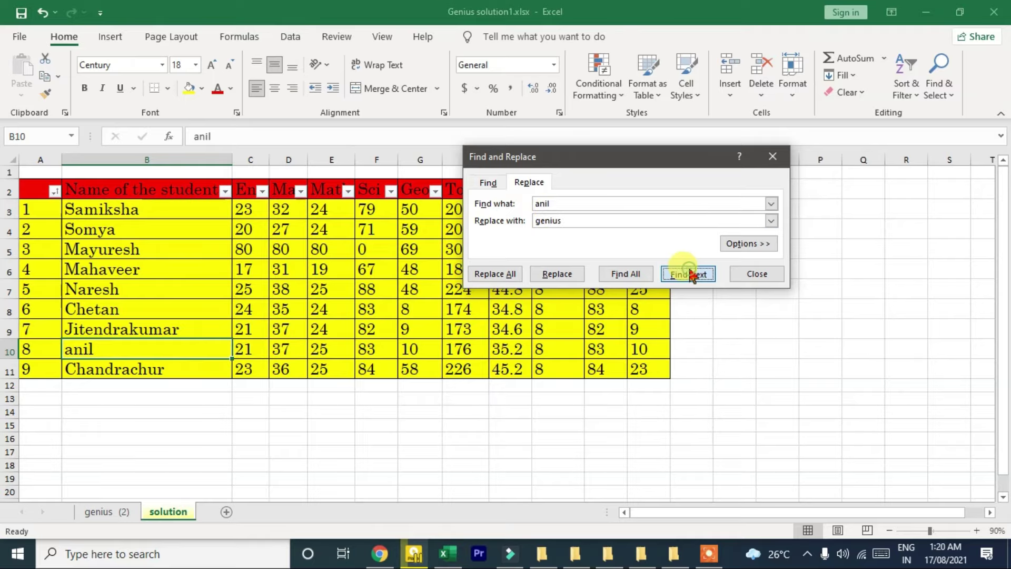
left_click(565, 279)
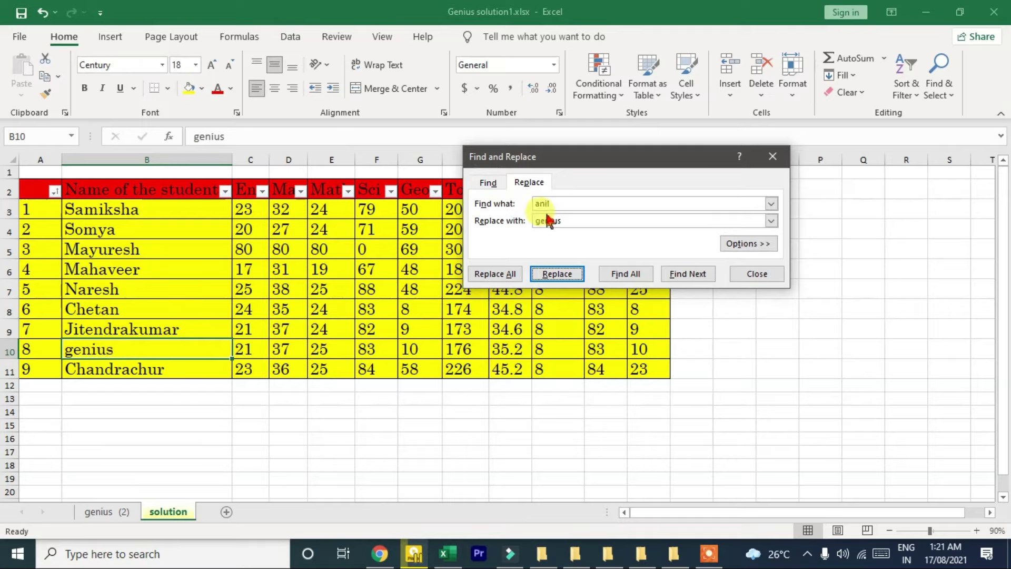
- Swap the search and replacement terms to change "genius" in B10 back to the student's first name
left_click(580, 220)
left_click(565, 204)
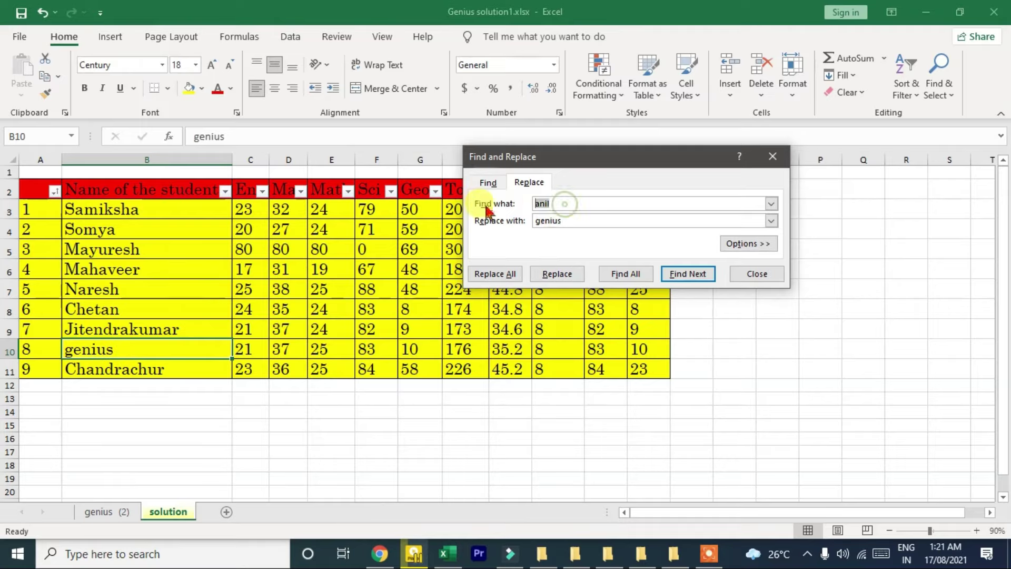
type("genius")
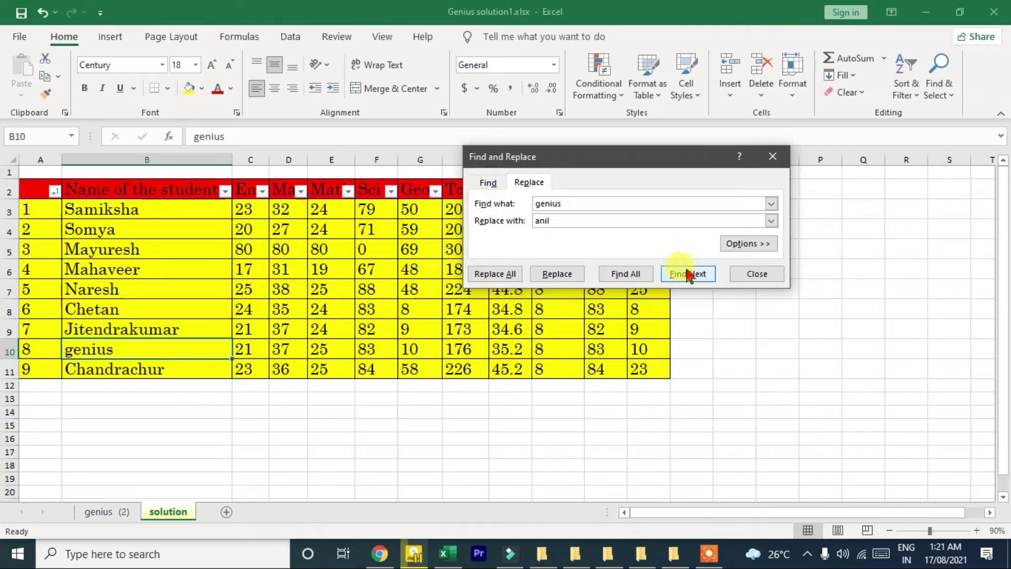
left_click(558, 274)
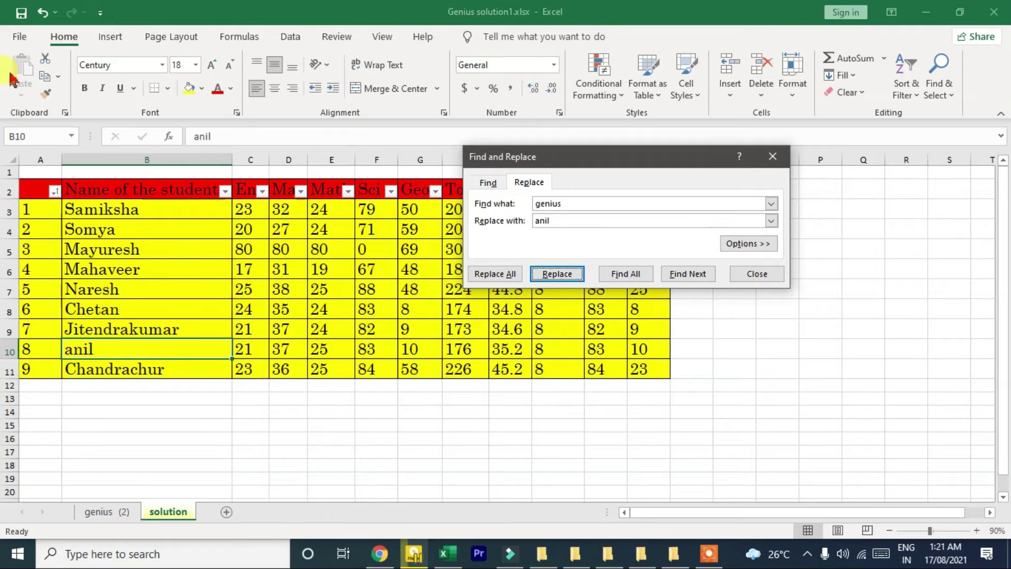
- Find all cells containing 24 and look through the list of matches
left_click_drag(521, 157, 623, 151)
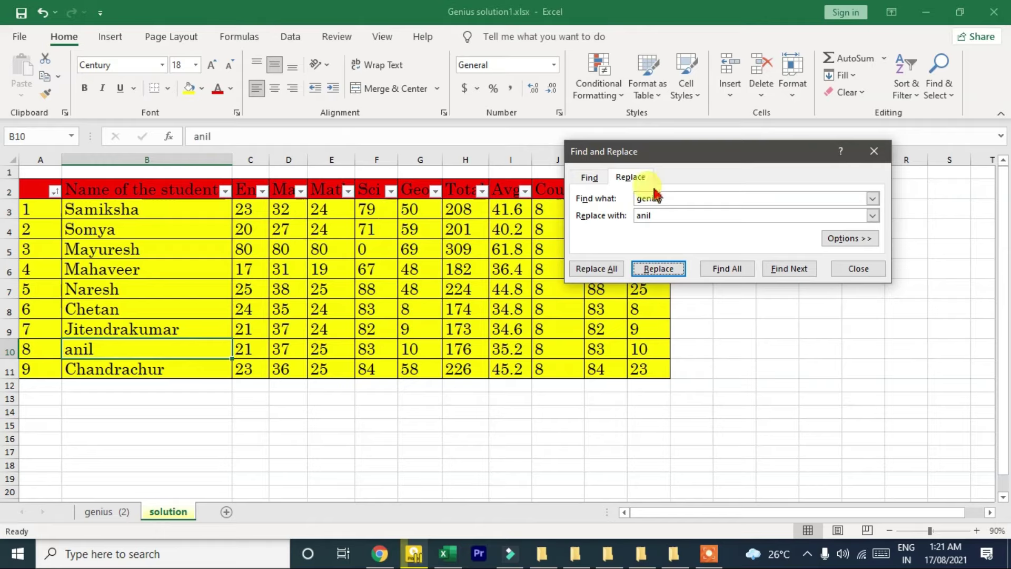
double_click(670, 197)
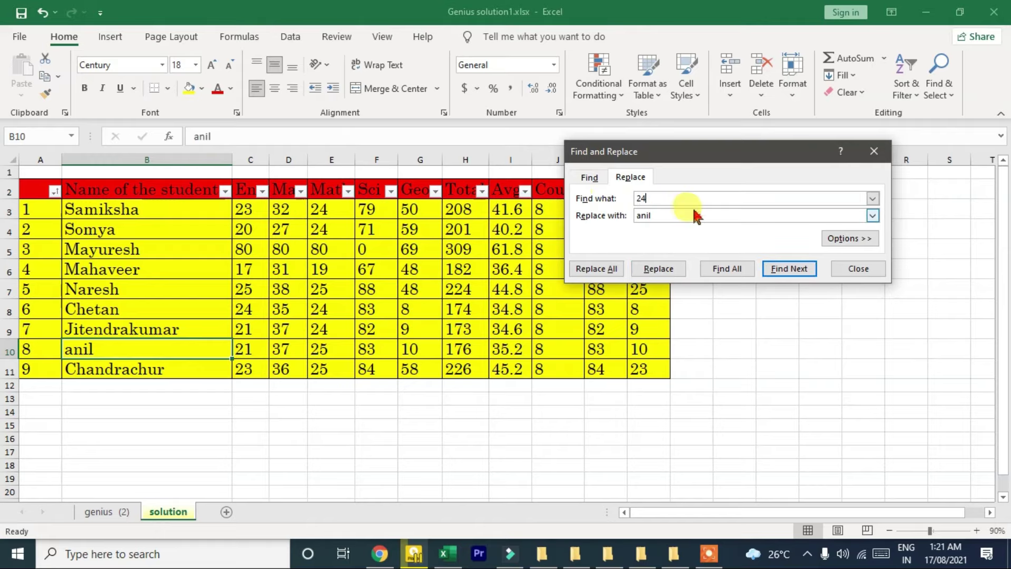
left_click_drag(694, 212, 596, 216)
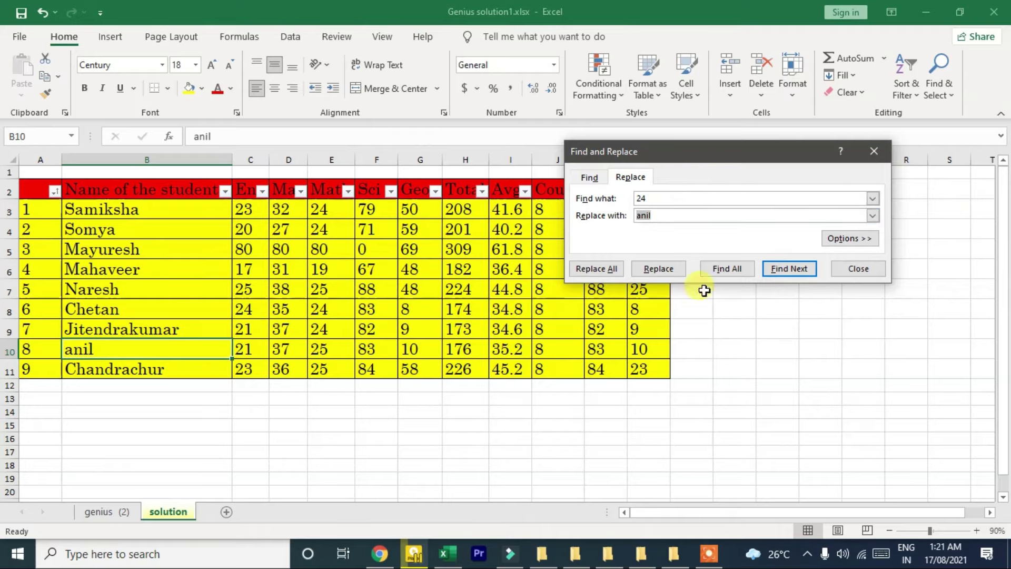
left_click(729, 269)
scroll(758, 327, "down", 1)
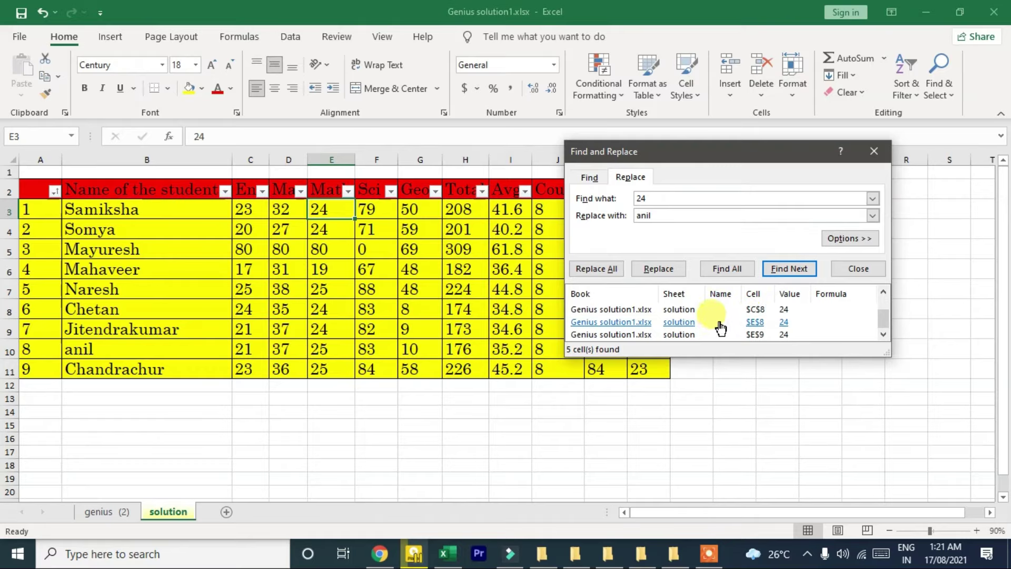
- Set the replacement value to 35, step through the matching cells, and replace every 24 in the sheet
left_click_drag(685, 212, 519, 211)
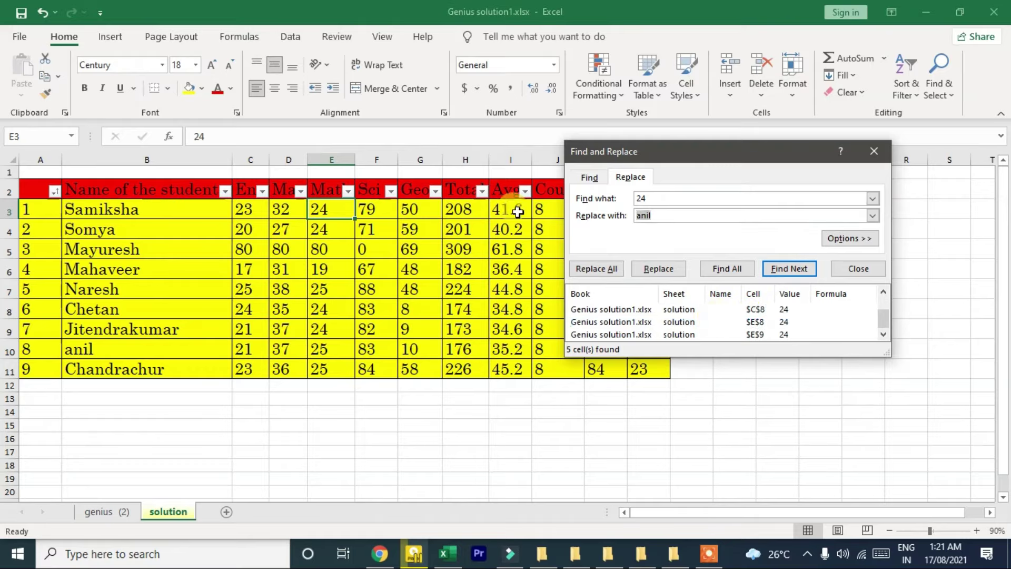
left_click(799, 270)
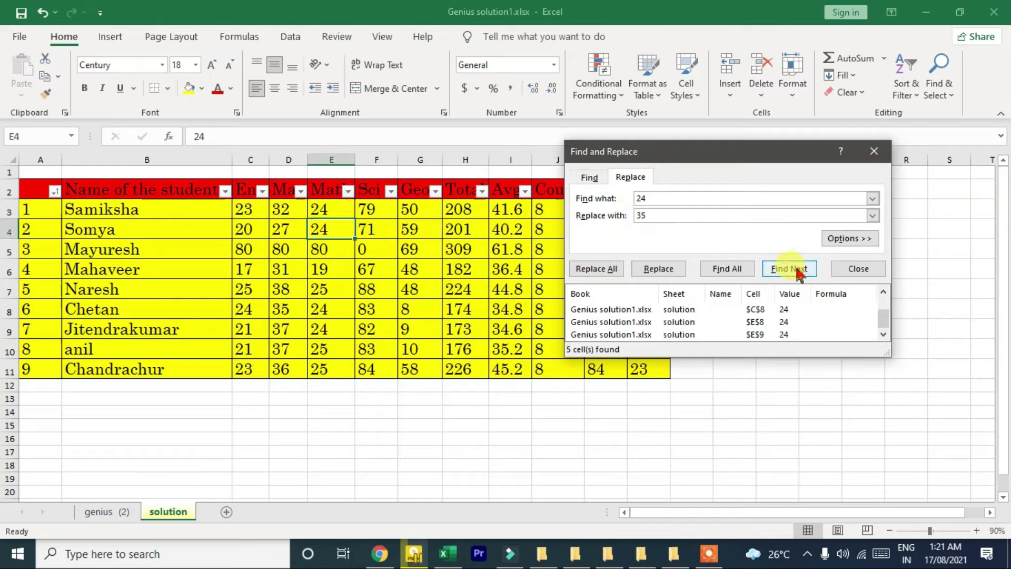
left_click(799, 270)
left_click(788, 270)
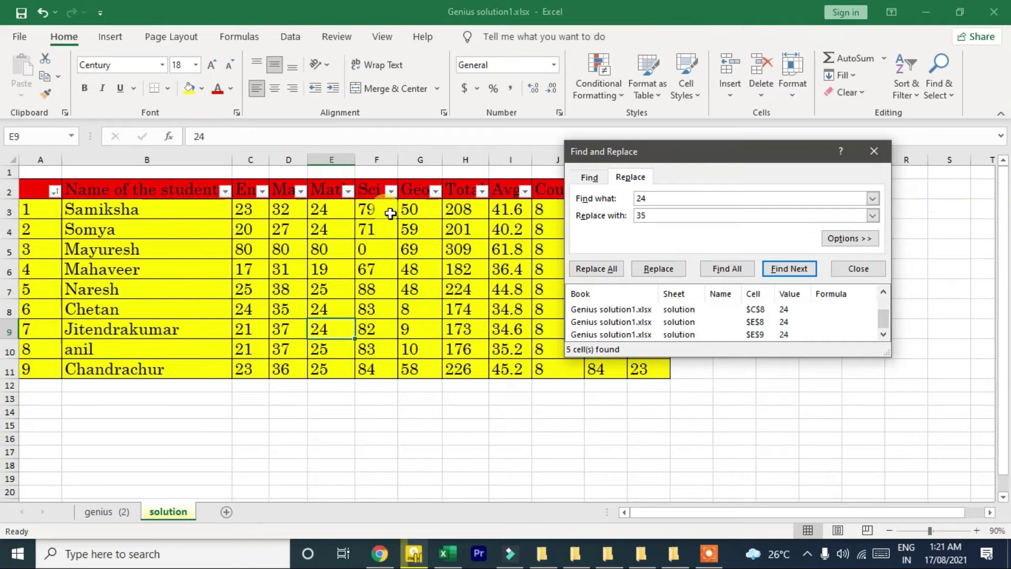
left_click(610, 270)
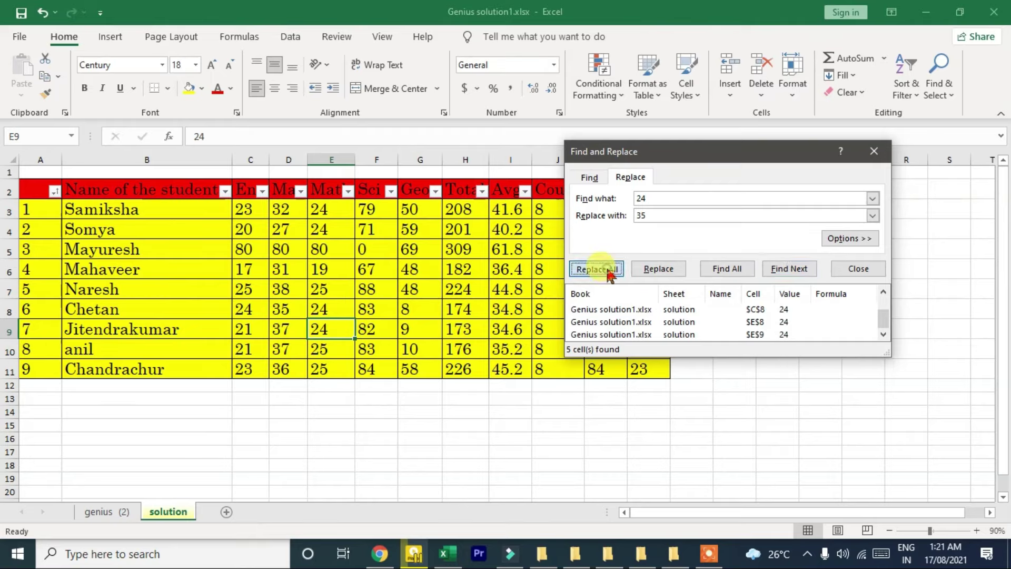
left_click(509, 318)
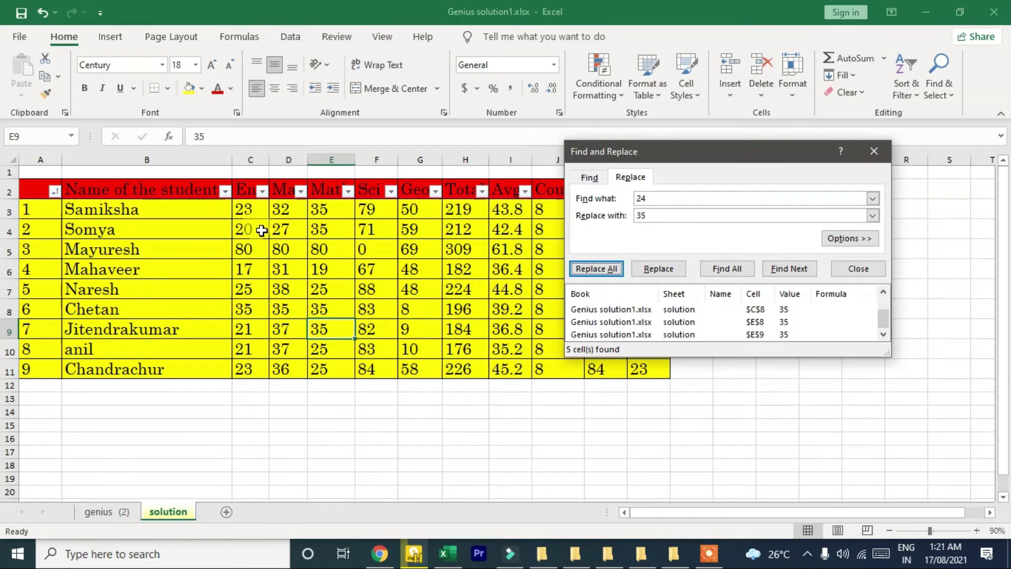
- Check the marks in columns C and E after the replacement and close Find and Replace
left_click(248, 216)
left_click(255, 315)
left_click(332, 333)
left_click(341, 364)
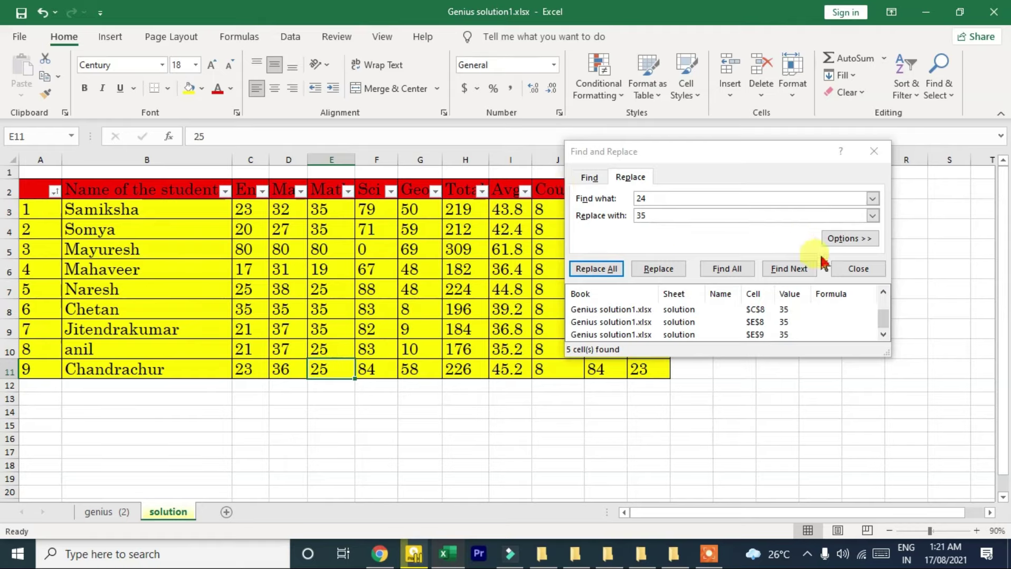
left_click(839, 269)
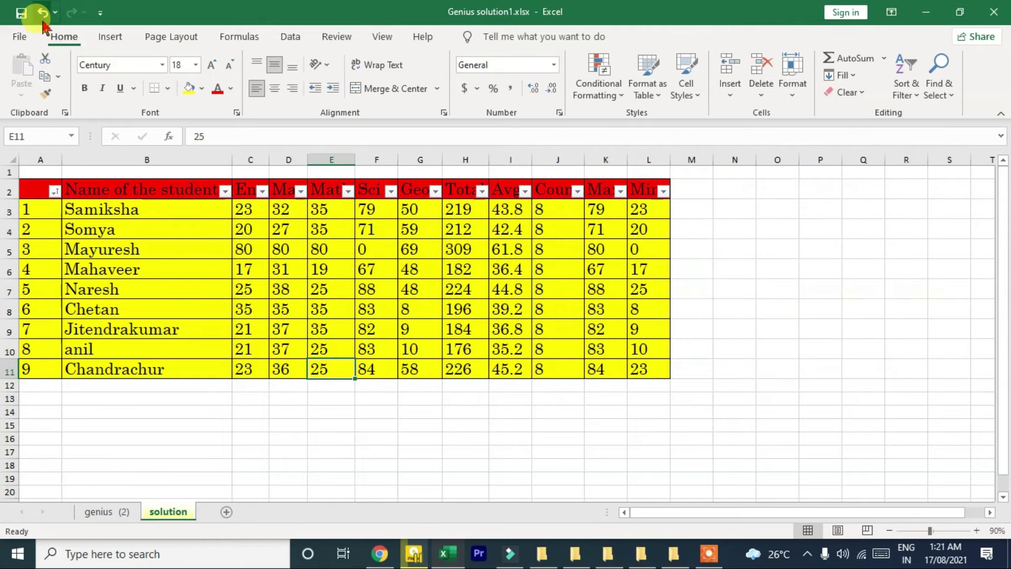